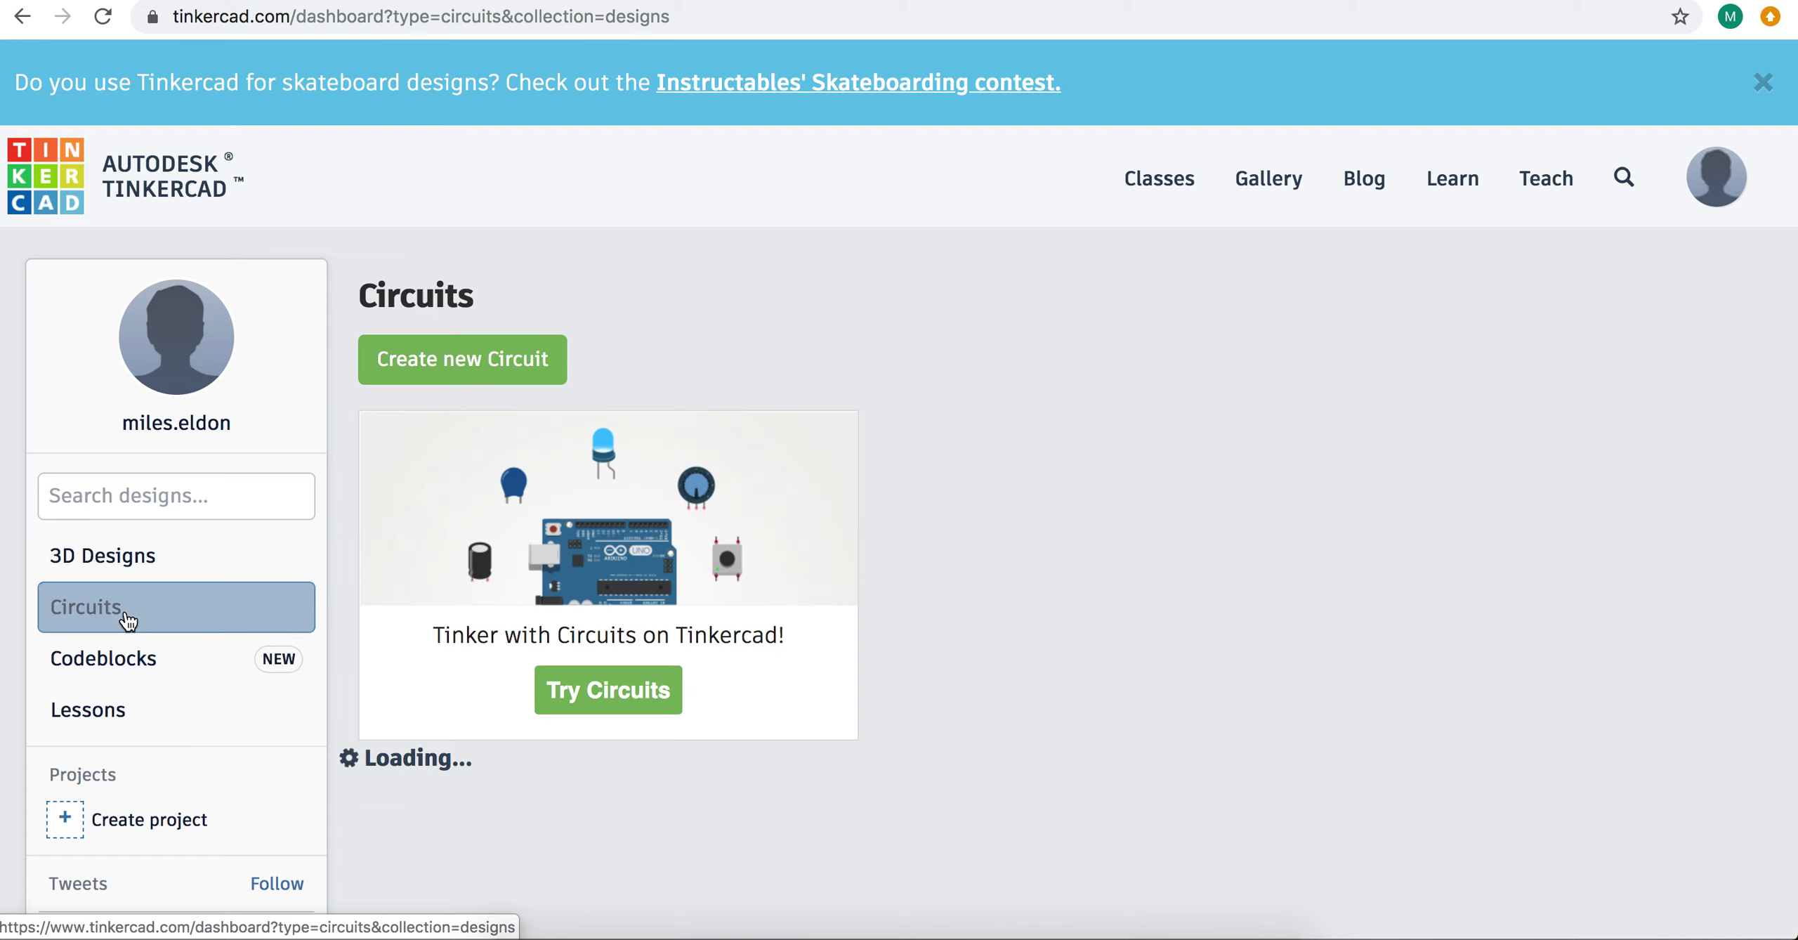
Step: Create a new circuit and place an Arduino Uno R3 in the middle of the workspace
click(497, 356)
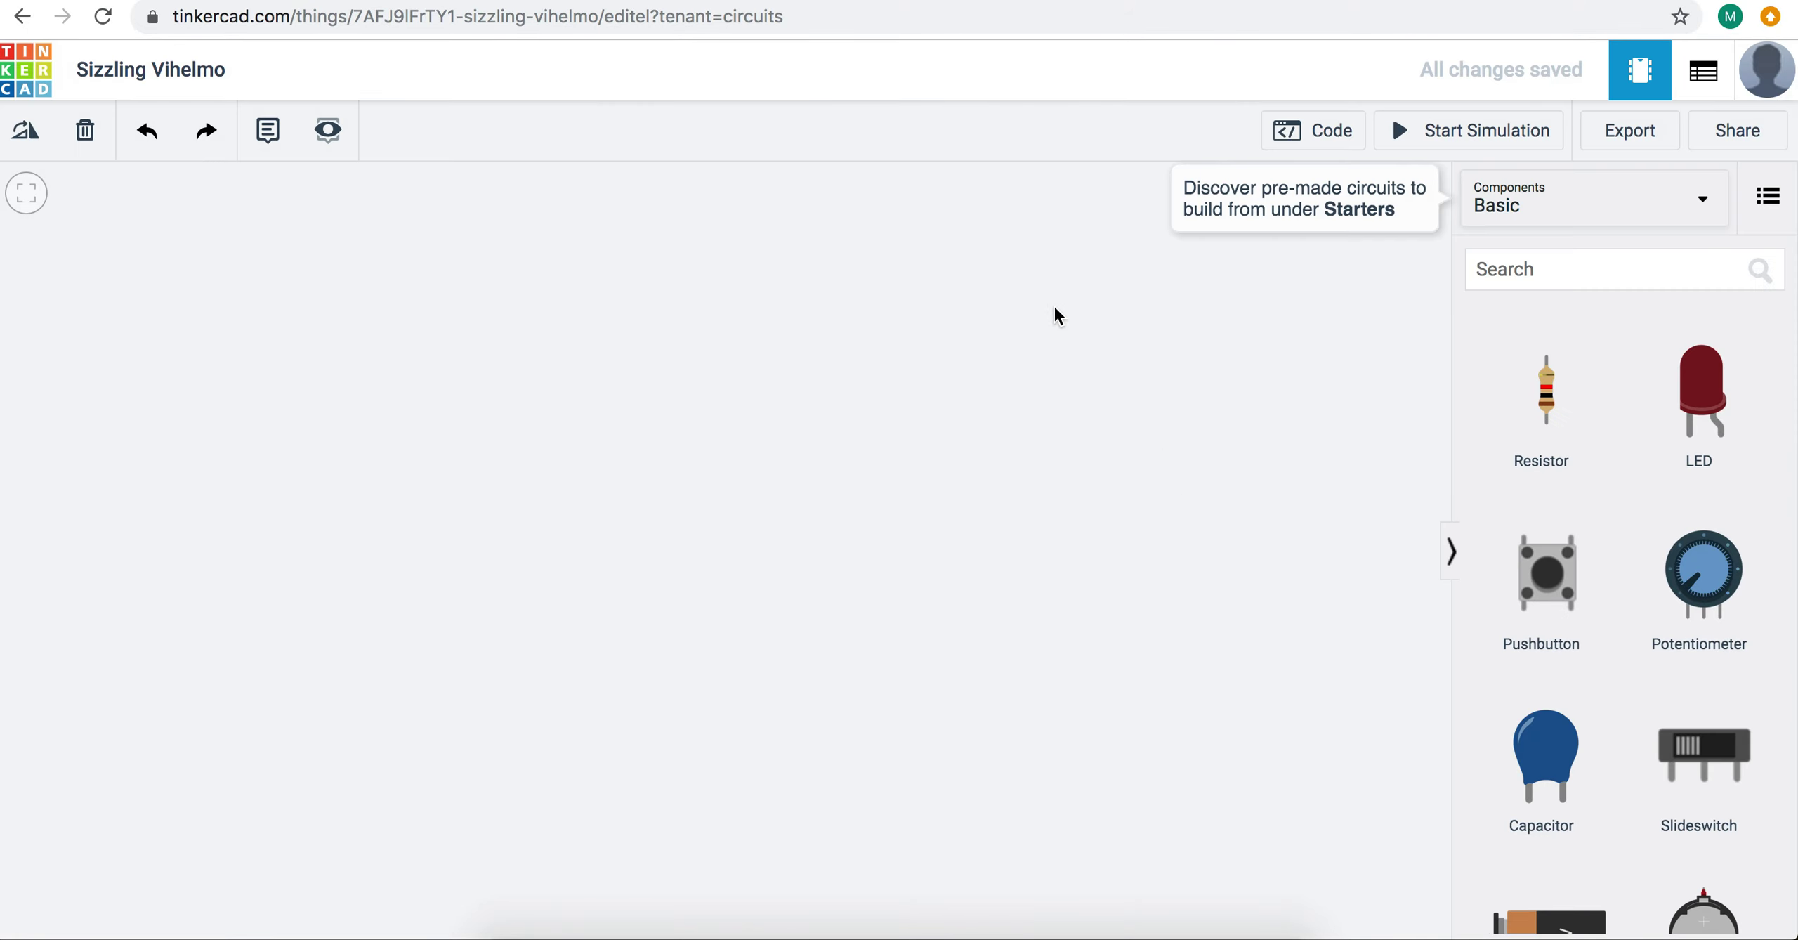
scroll(1570, 557, down, 10)
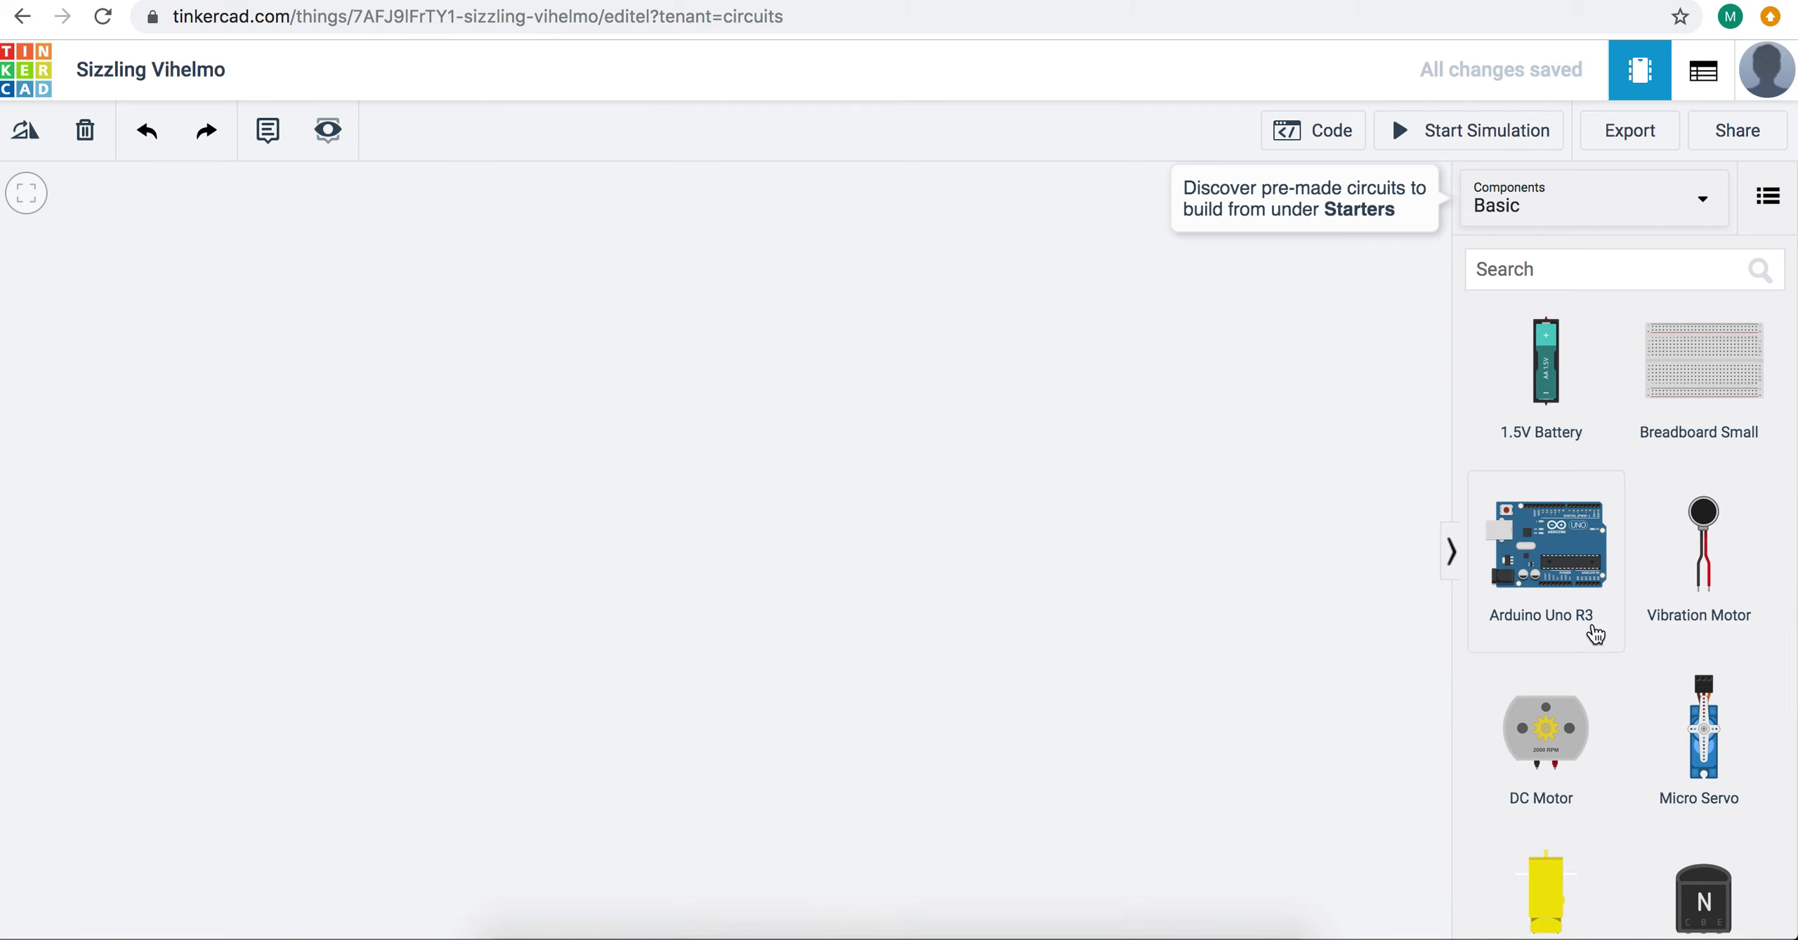
drag(1574, 581, 827, 518)
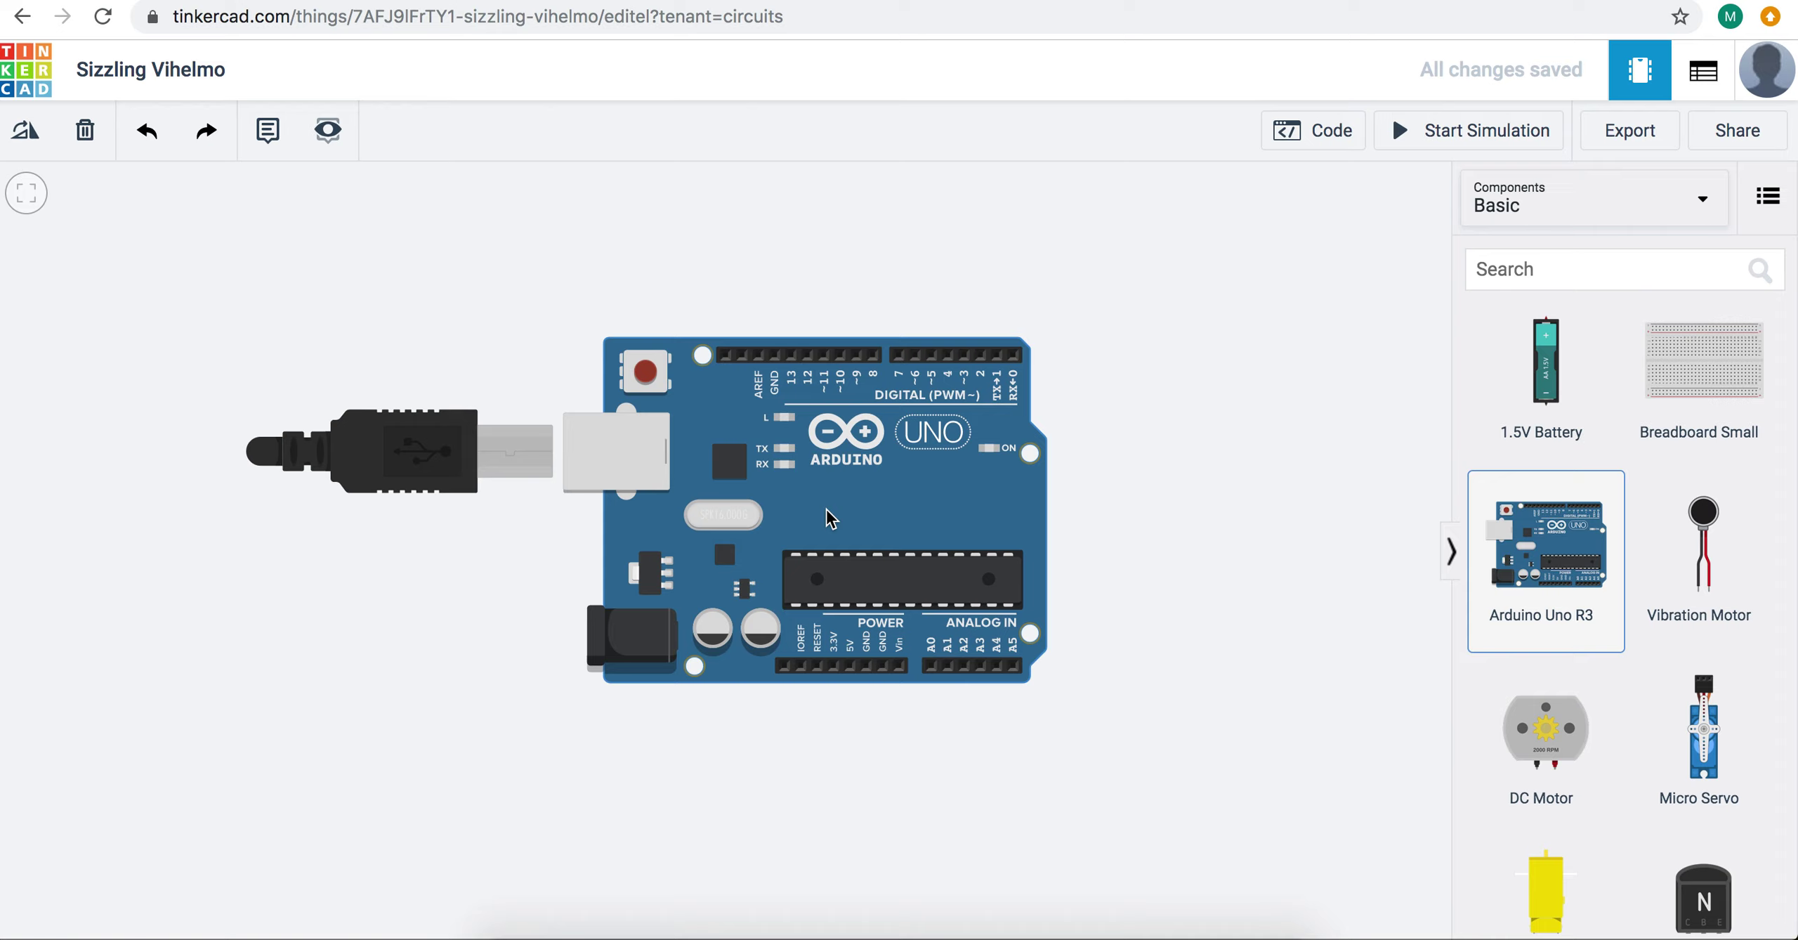
click(826, 510)
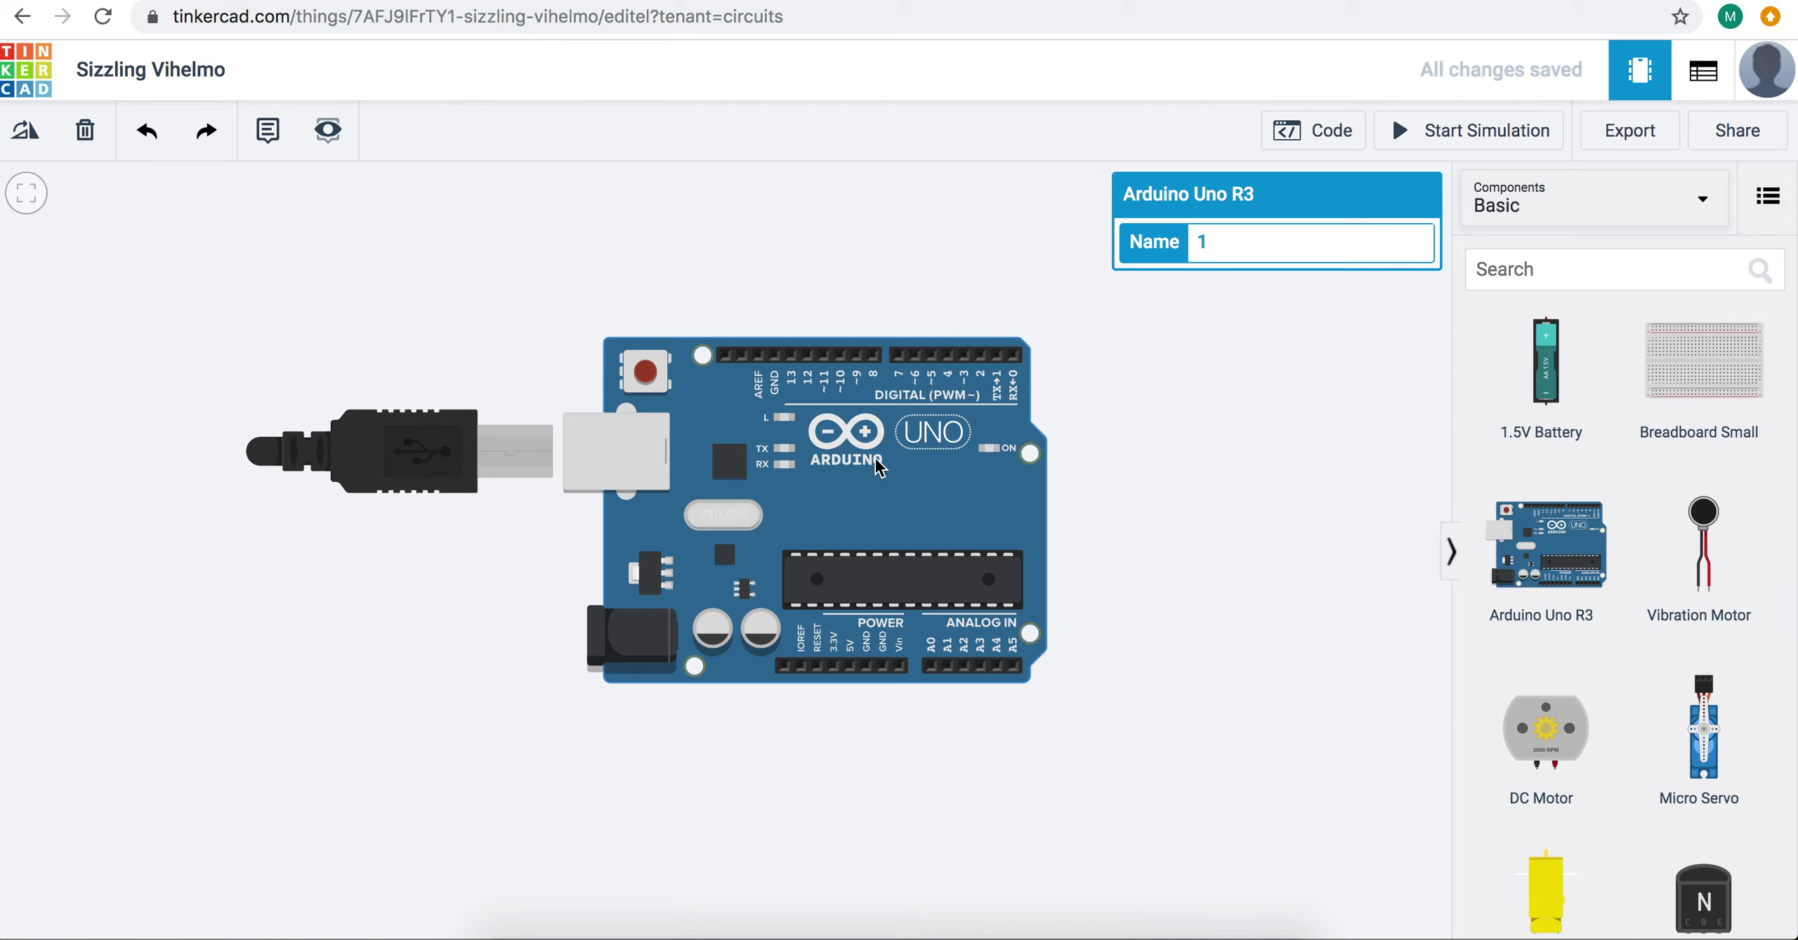
Step: Add a red LED and a resistor above the Arduino's digital pins
scroll(1731, 536, up, 5)
drag(1702, 393, 743, 232)
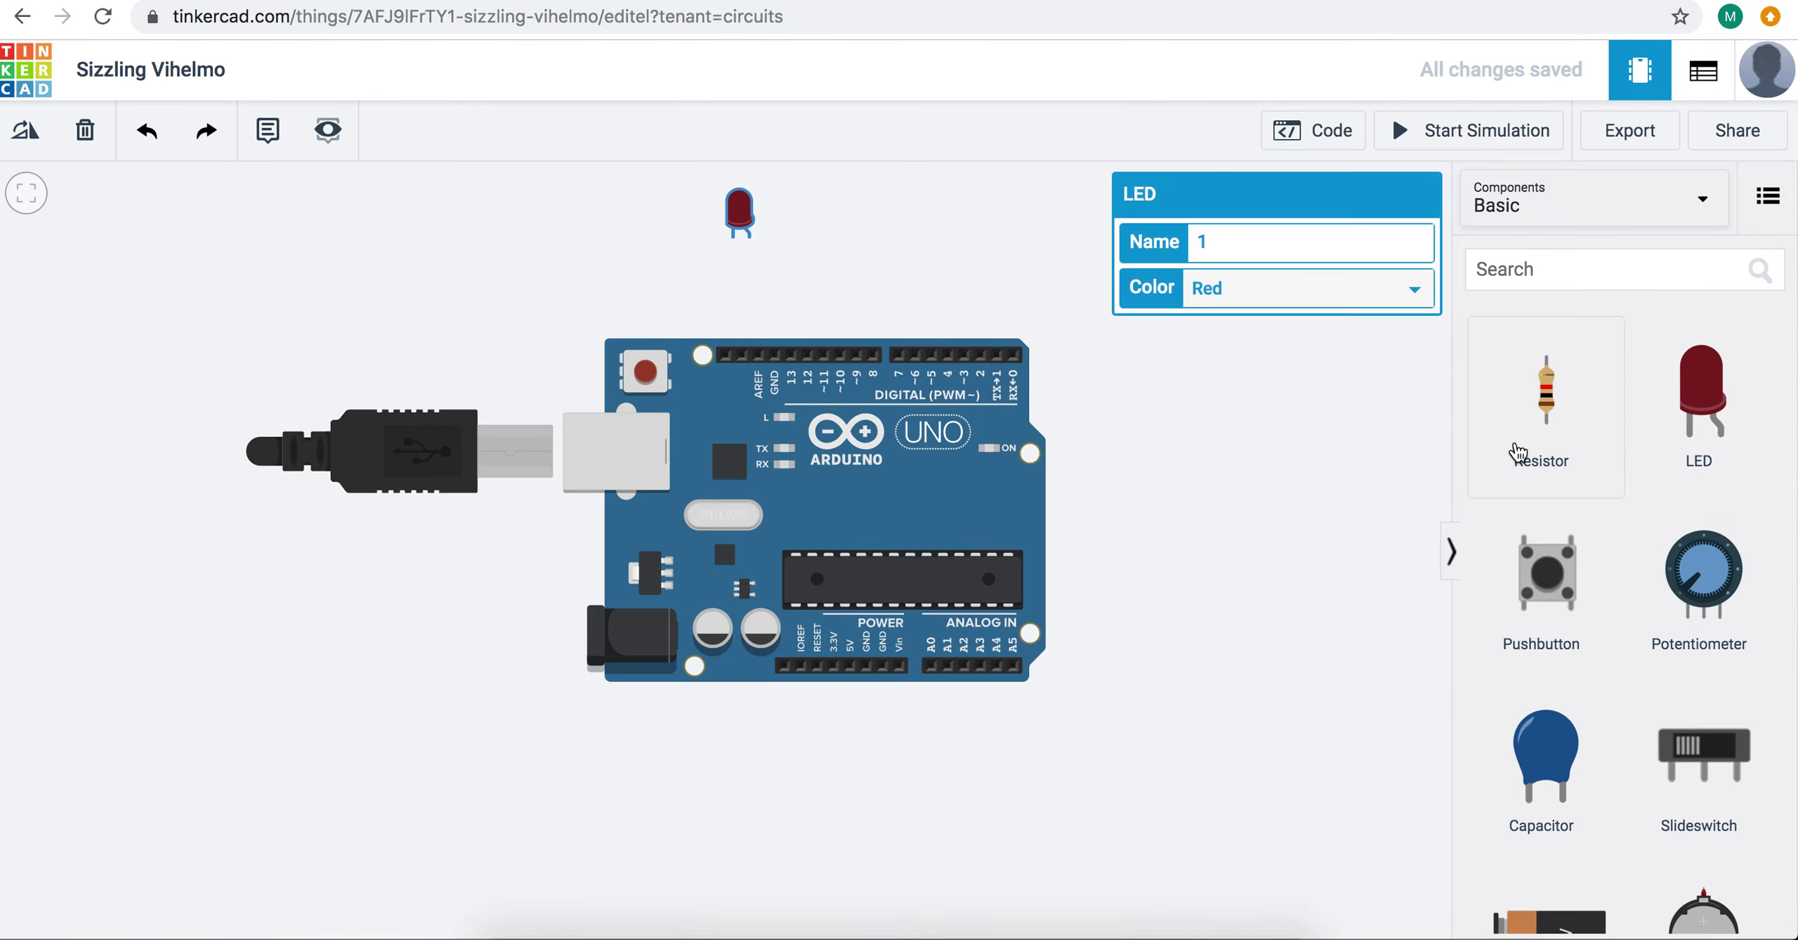
drag(1562, 428, 811, 295)
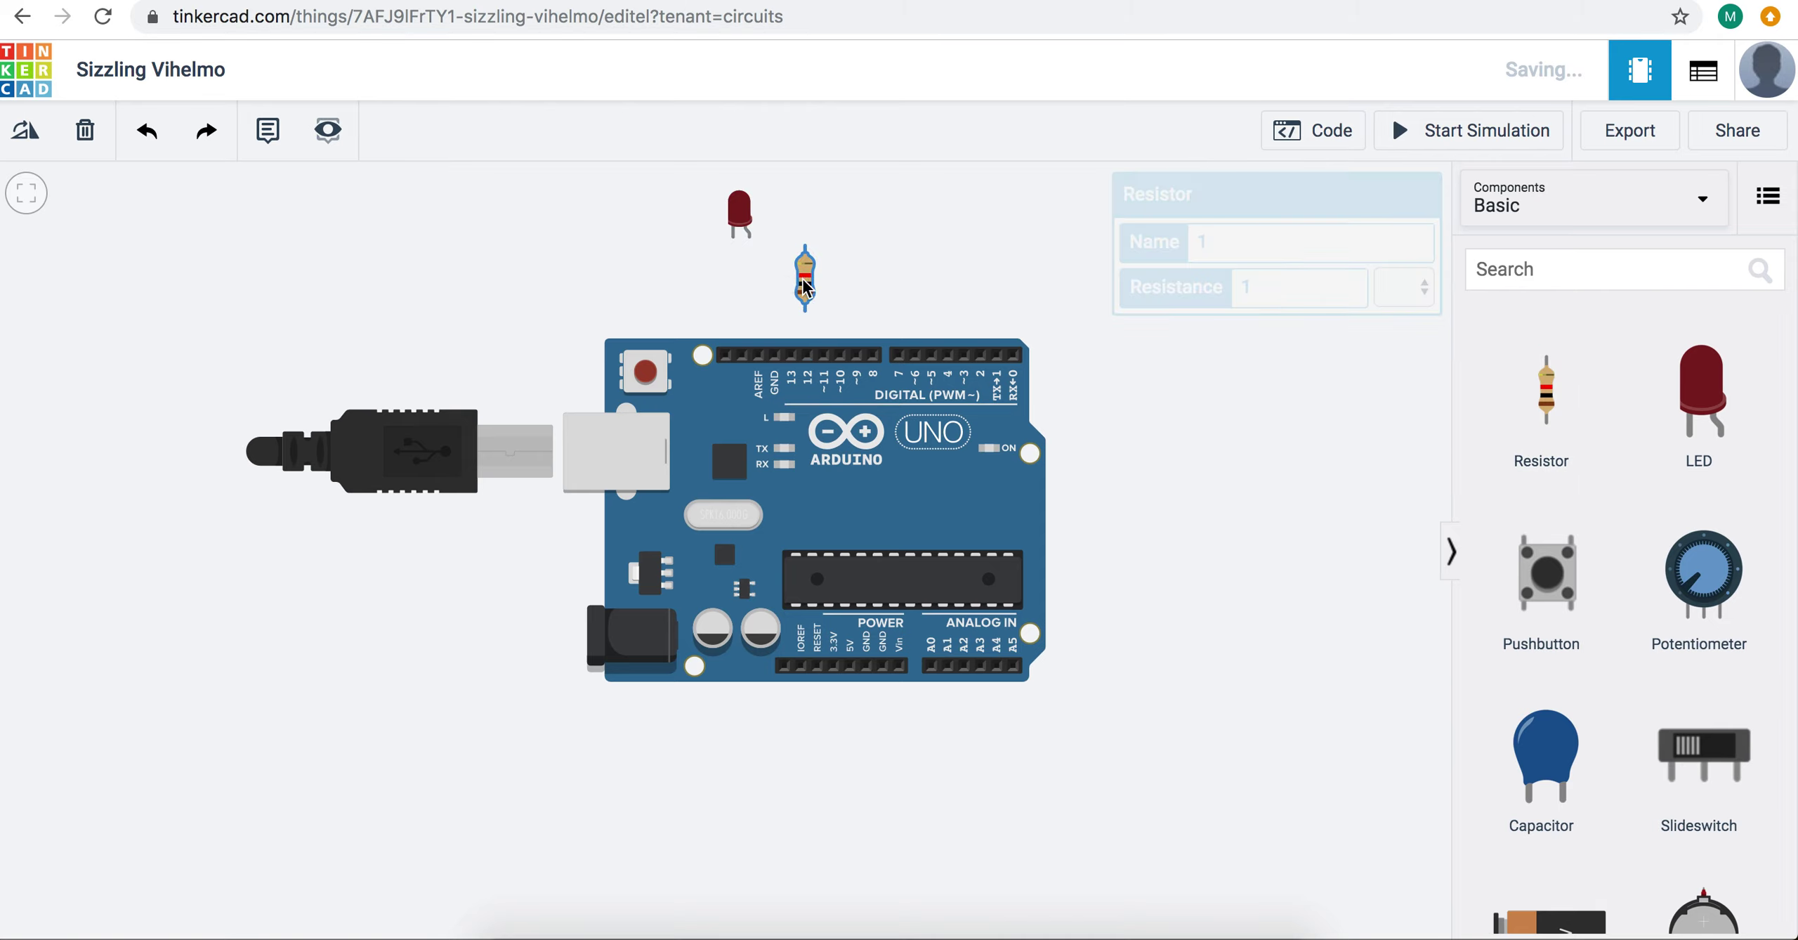
Step: Wire pin 13 through the resistor to the LED's anode, and the LED's cathode to GND
click(796, 359)
click(805, 313)
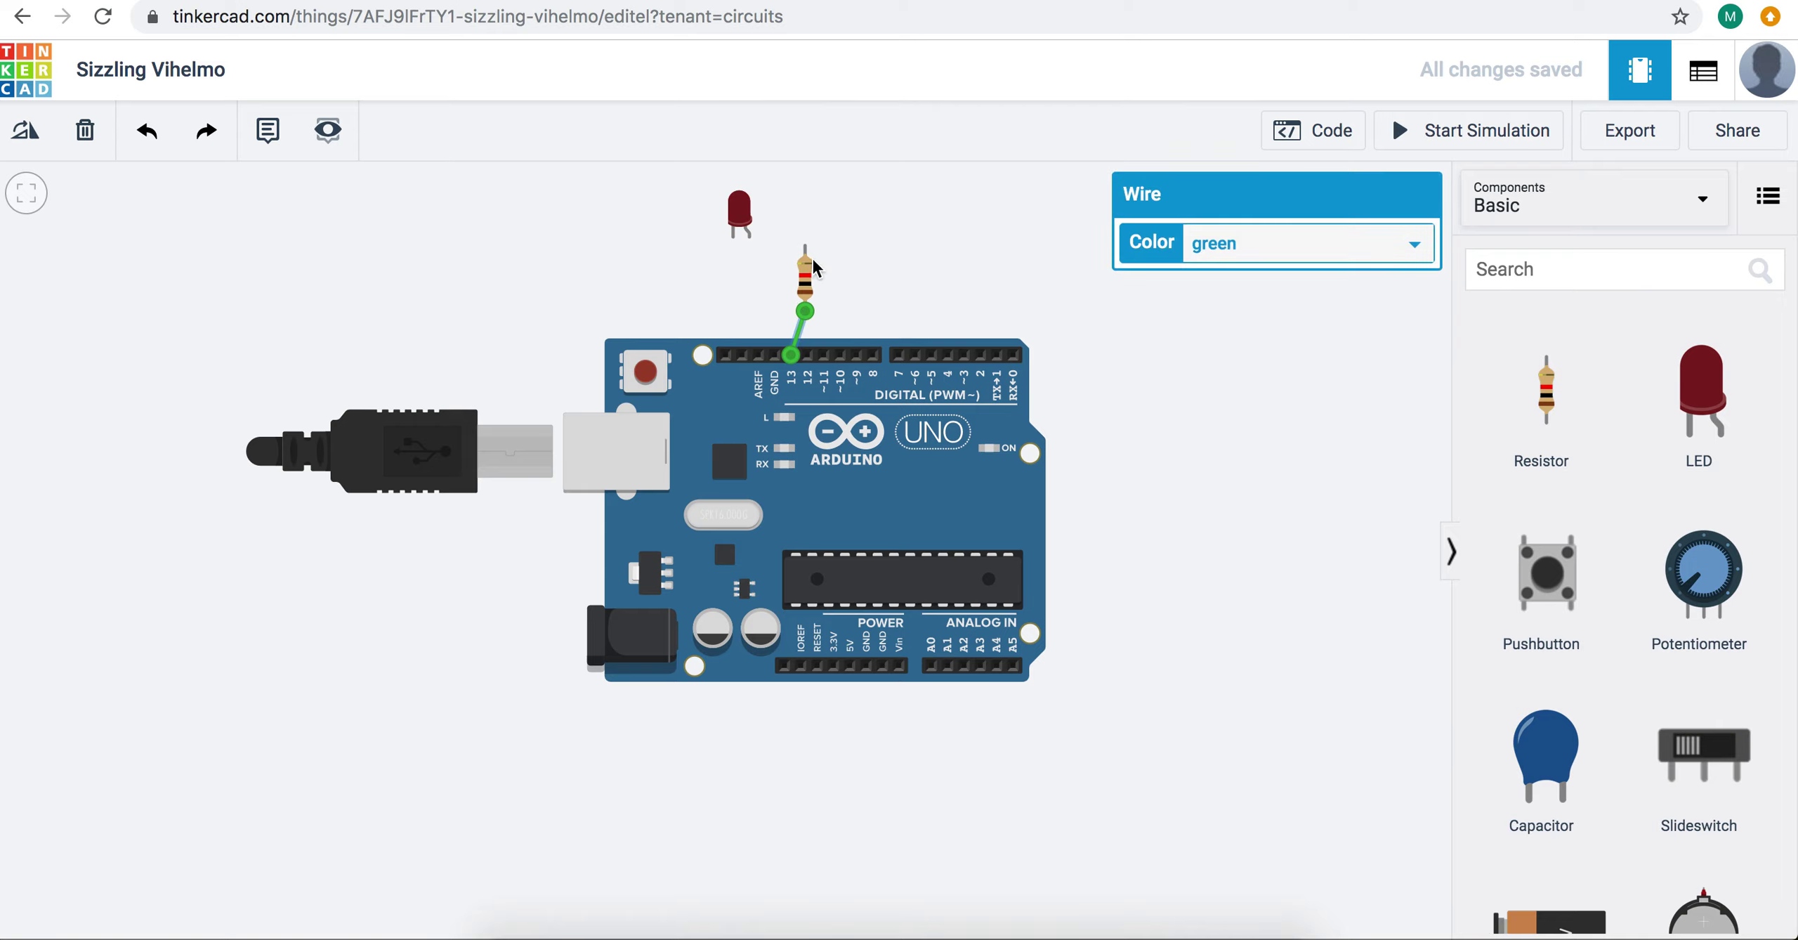
click(805, 246)
click(749, 237)
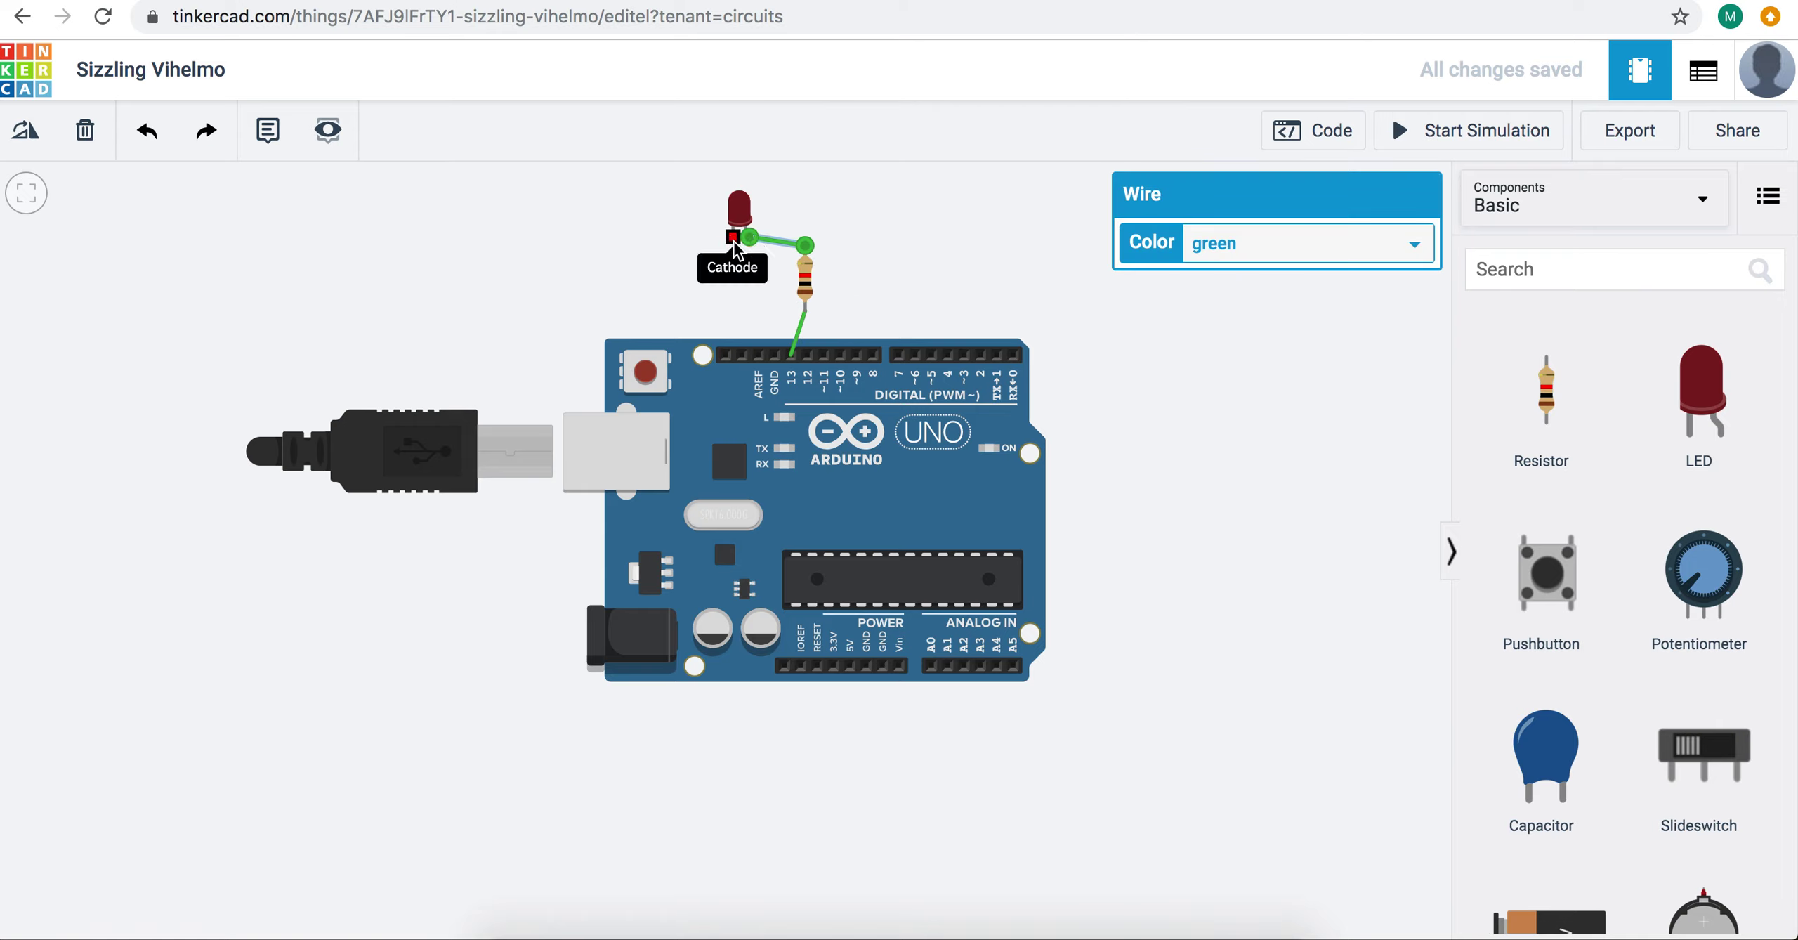
click(734, 240)
click(775, 354)
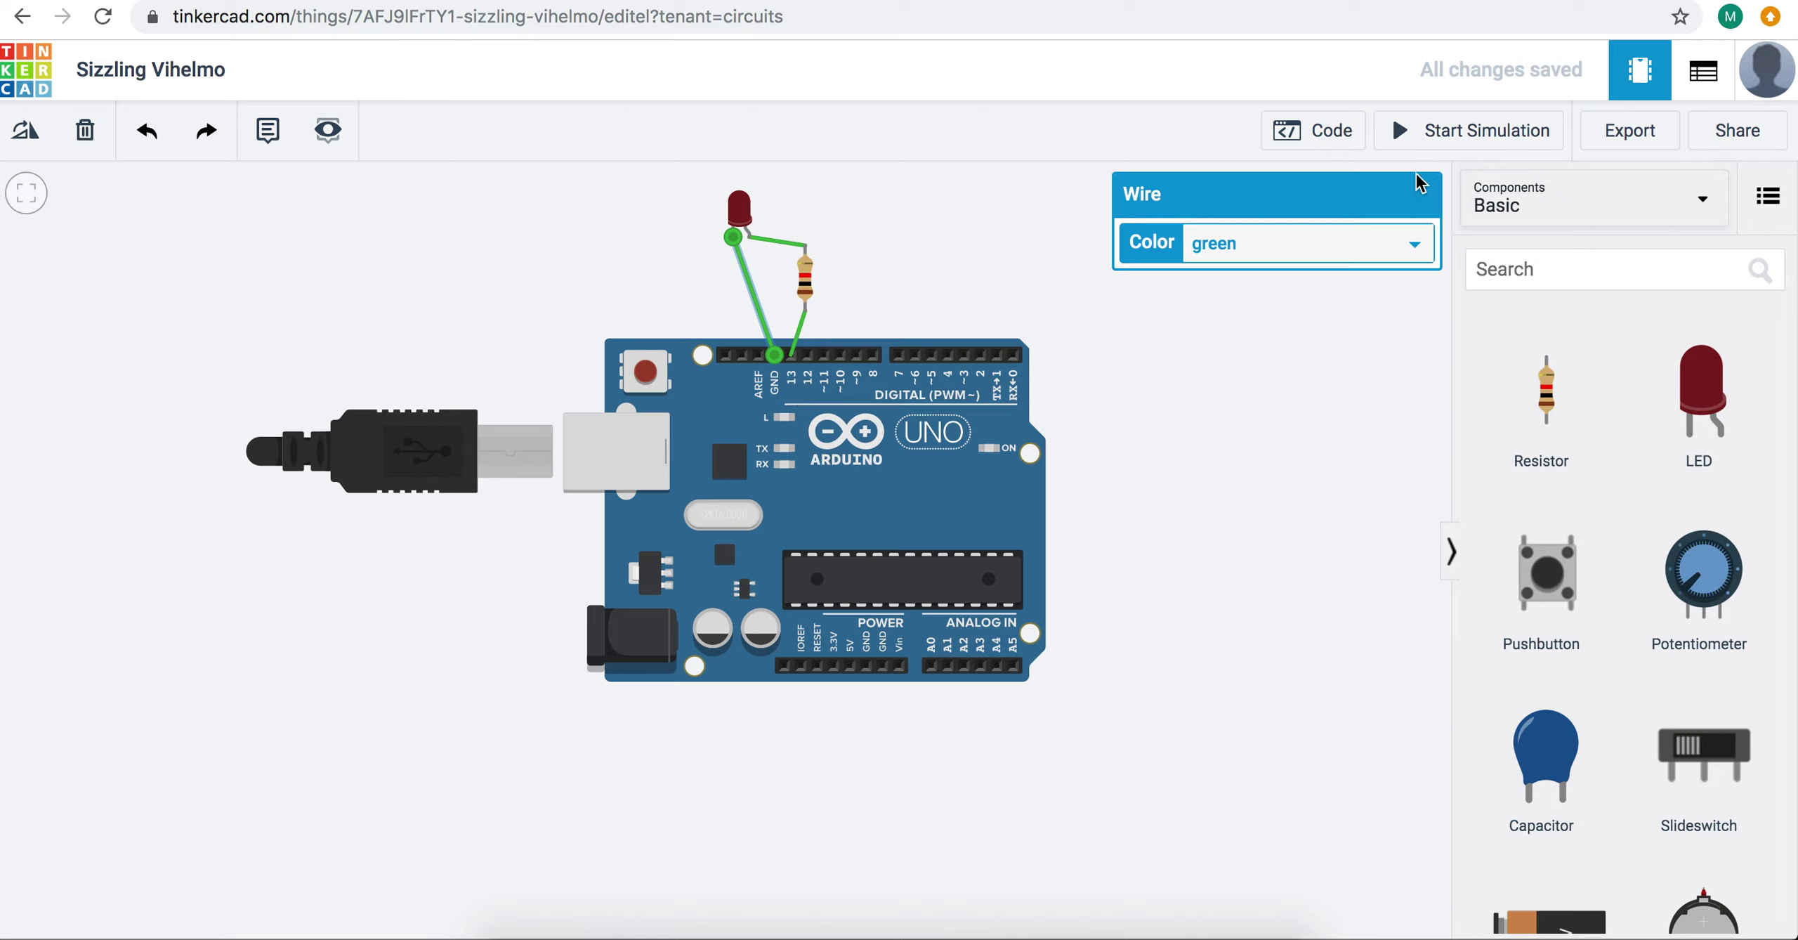
Step: Run and stop the simulation of the LED circuit, and view the Arduino's default block code
click(913, 269)
click(1412, 137)
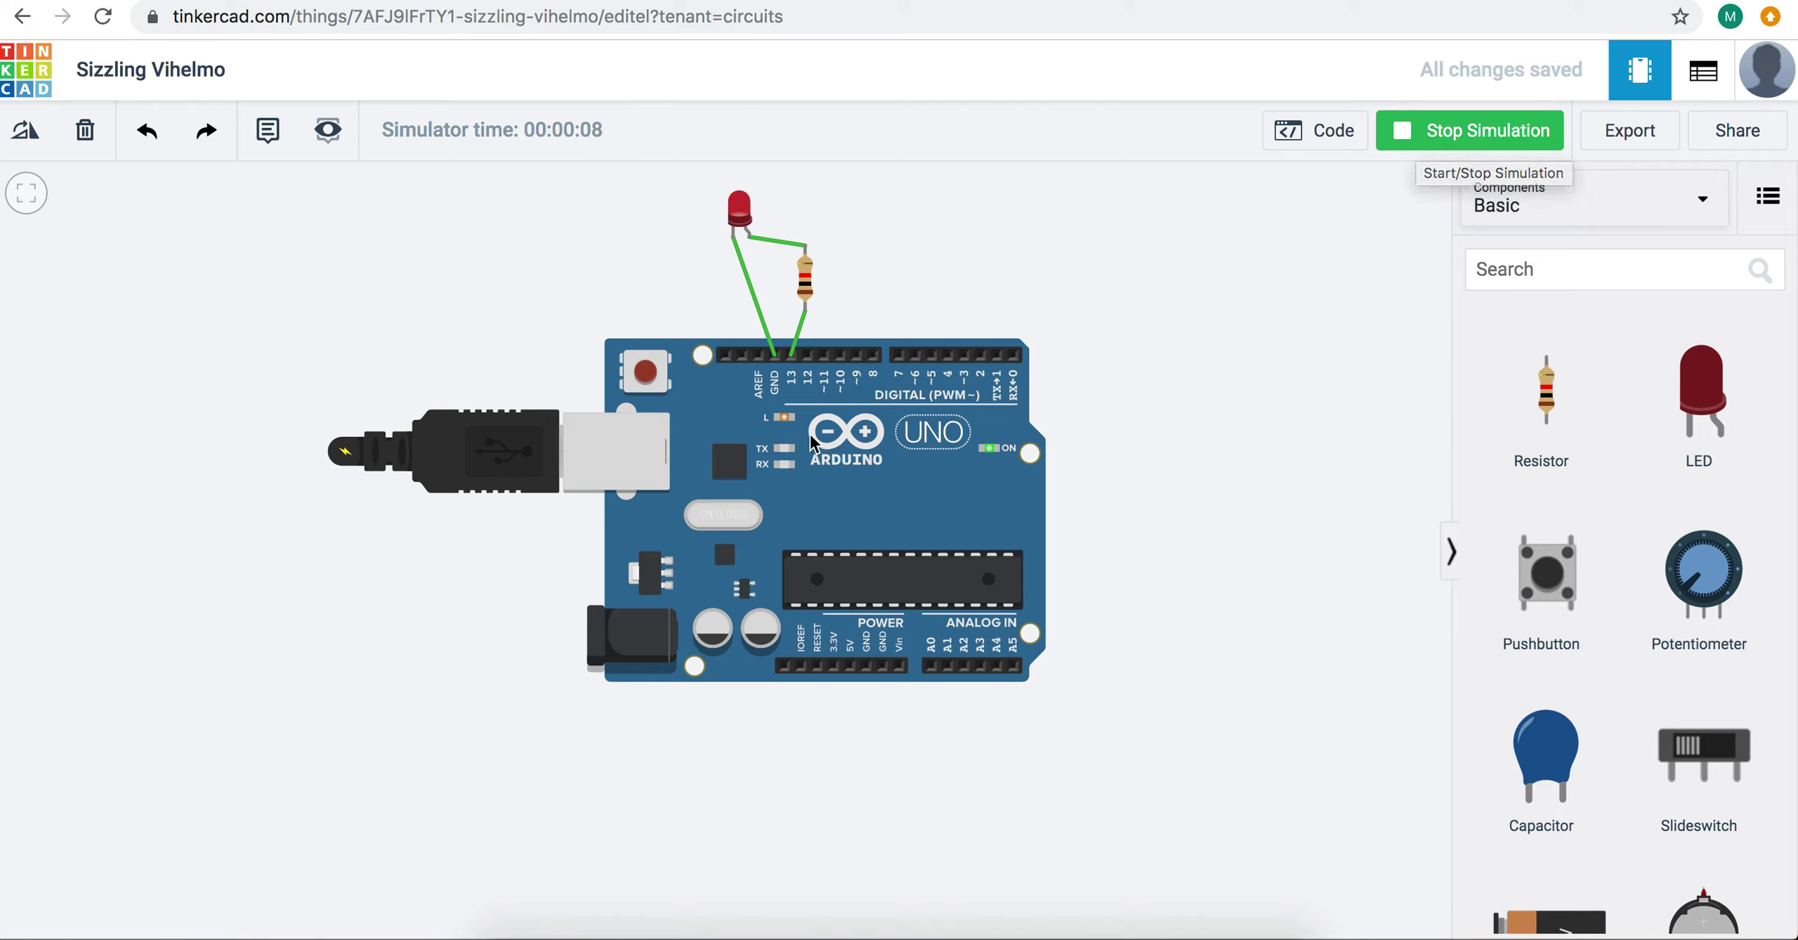
click(1448, 141)
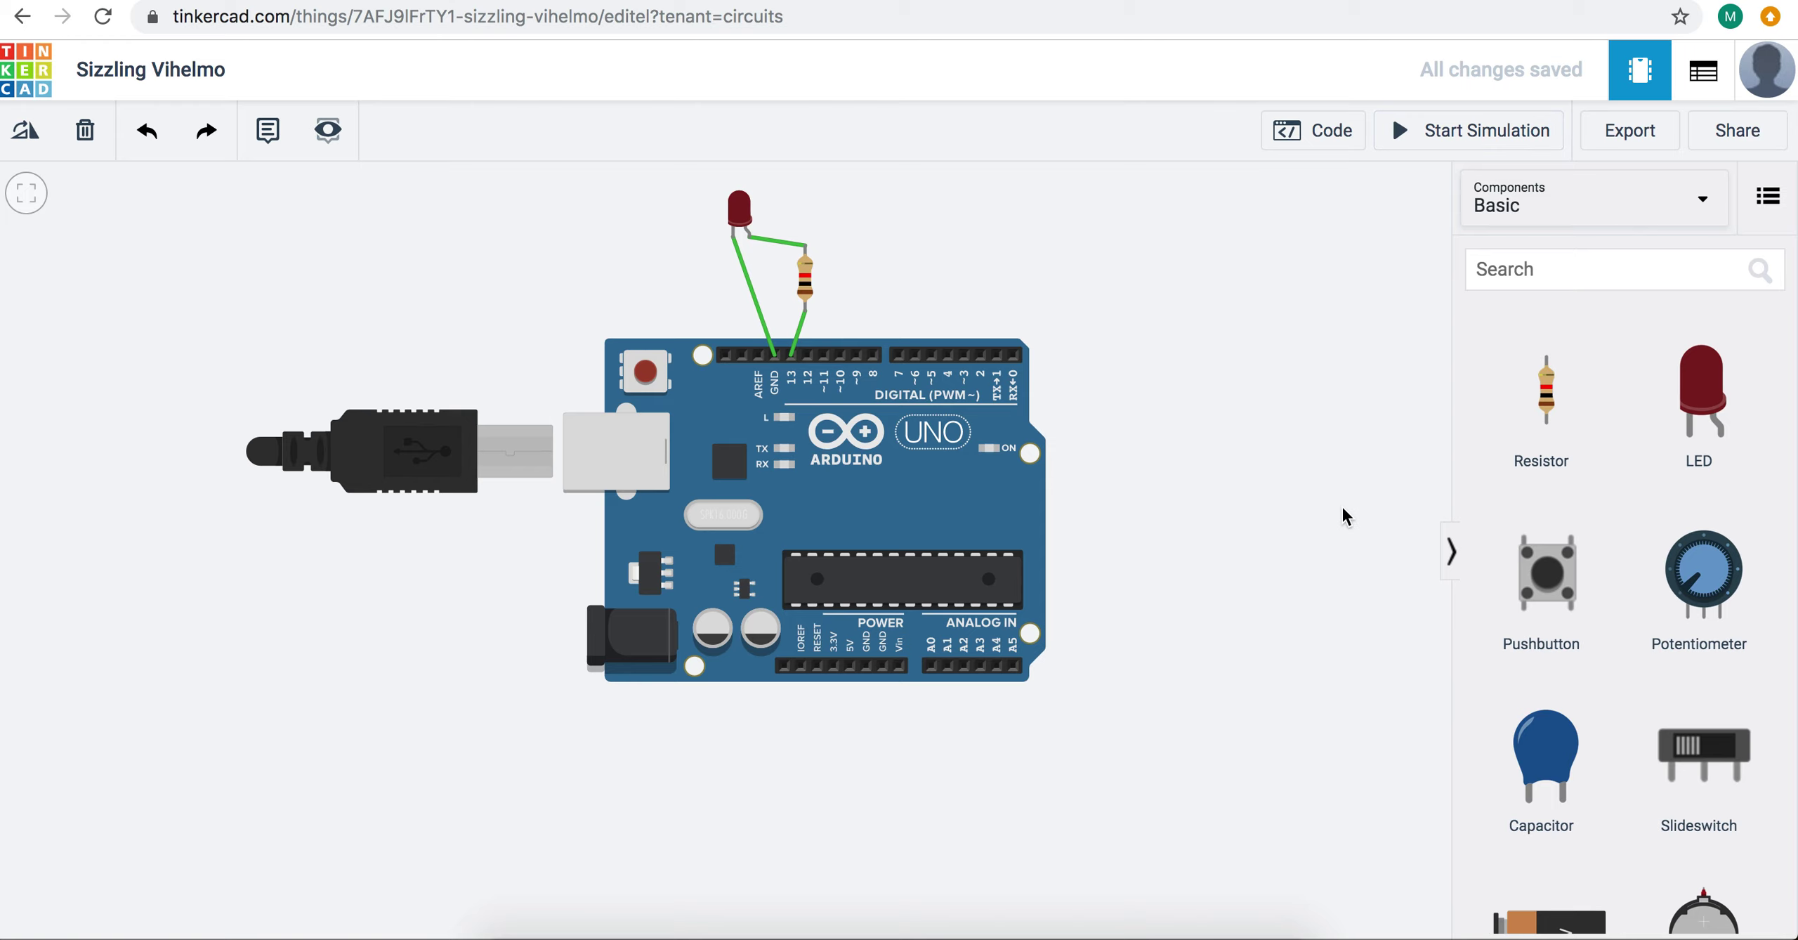
click(1316, 140)
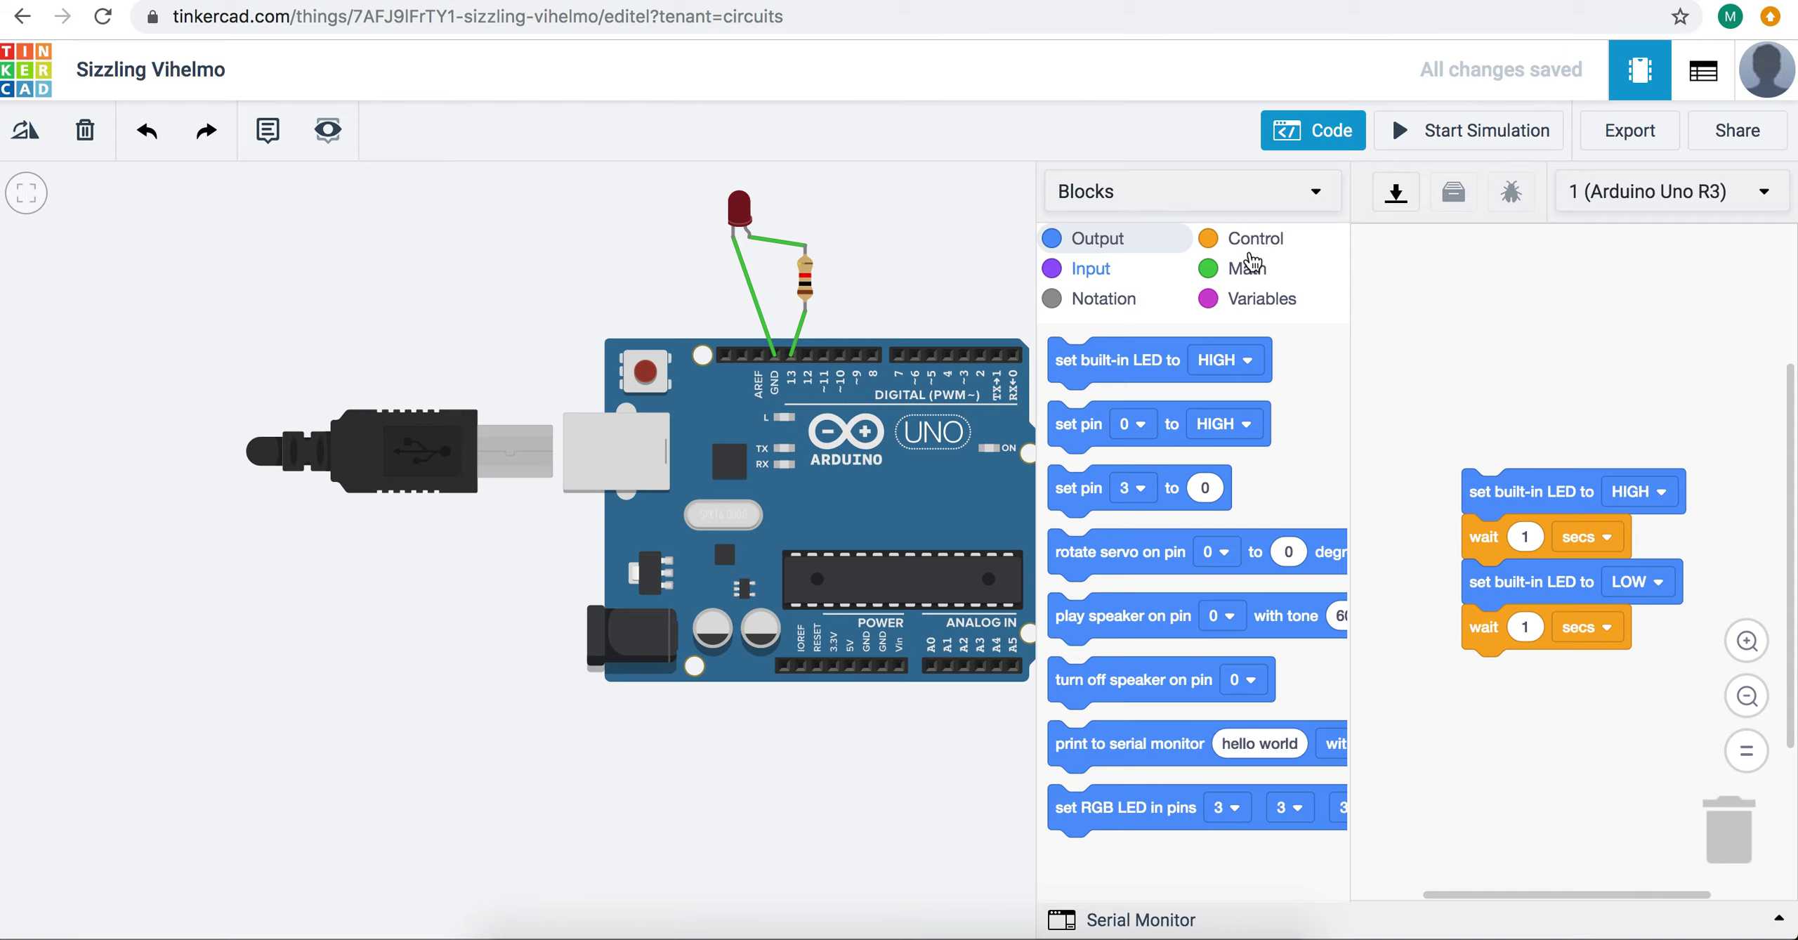
click(1326, 138)
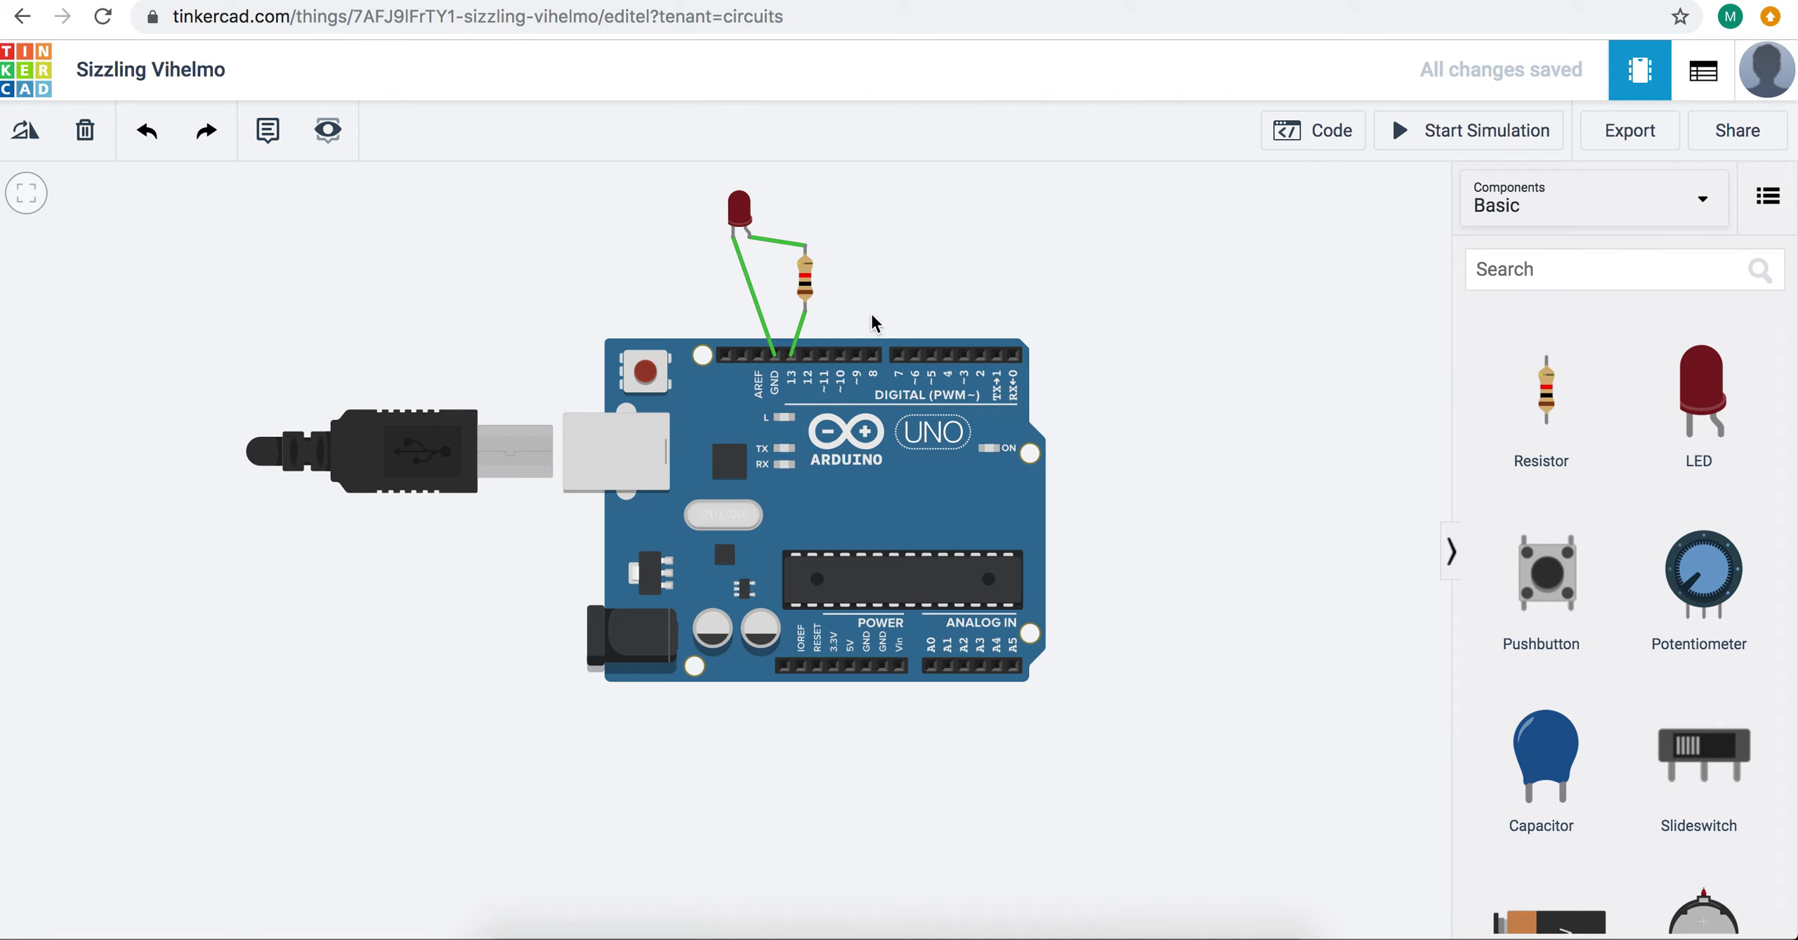
Step: Delete all three wires connecting the Arduino, the resistor and the LED
click(796, 343)
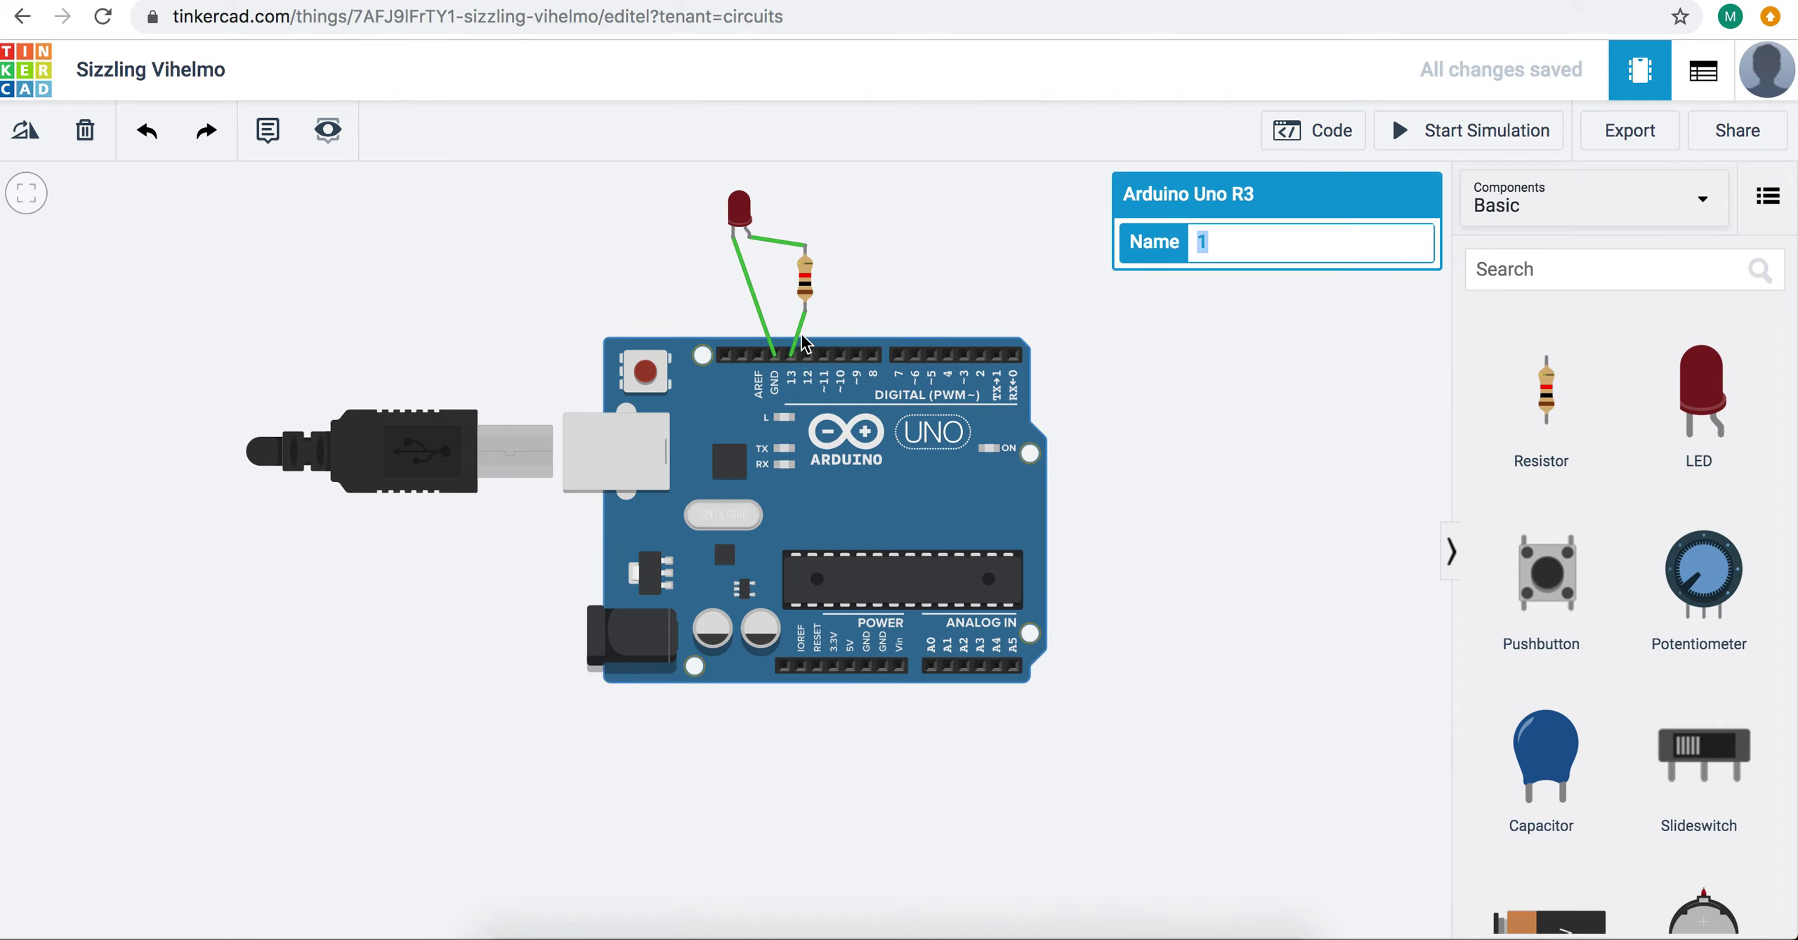
click(800, 338)
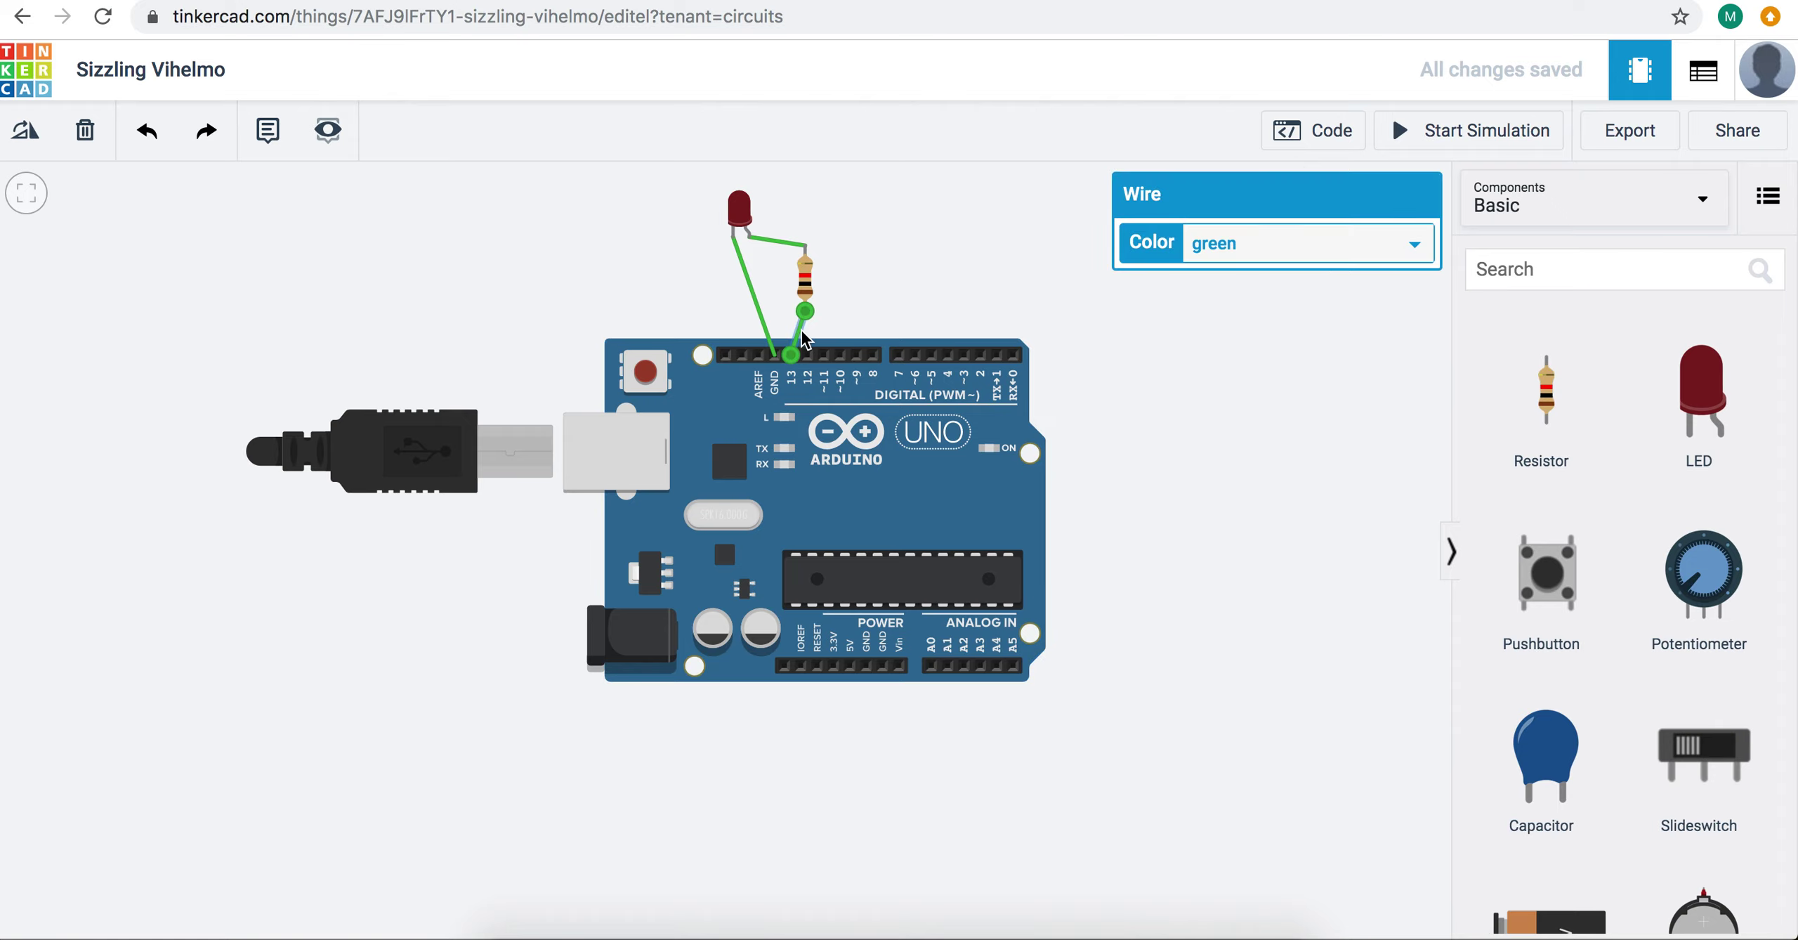
click(86, 131)
click(758, 309)
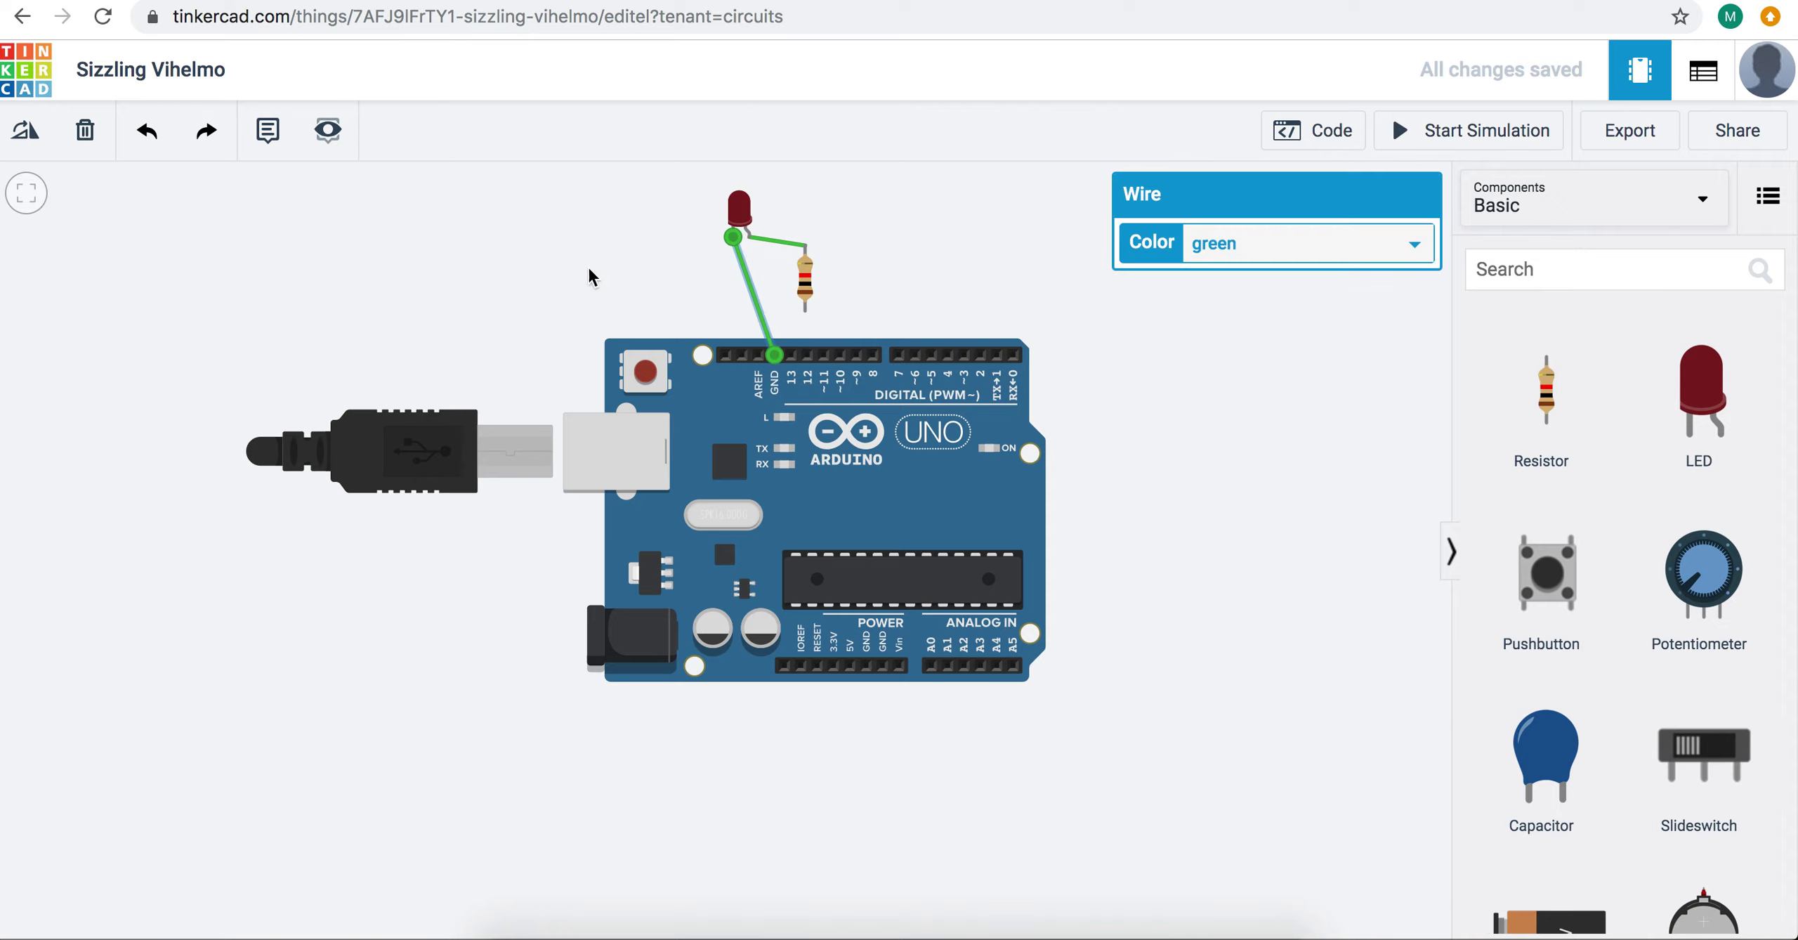
click(86, 130)
click(772, 242)
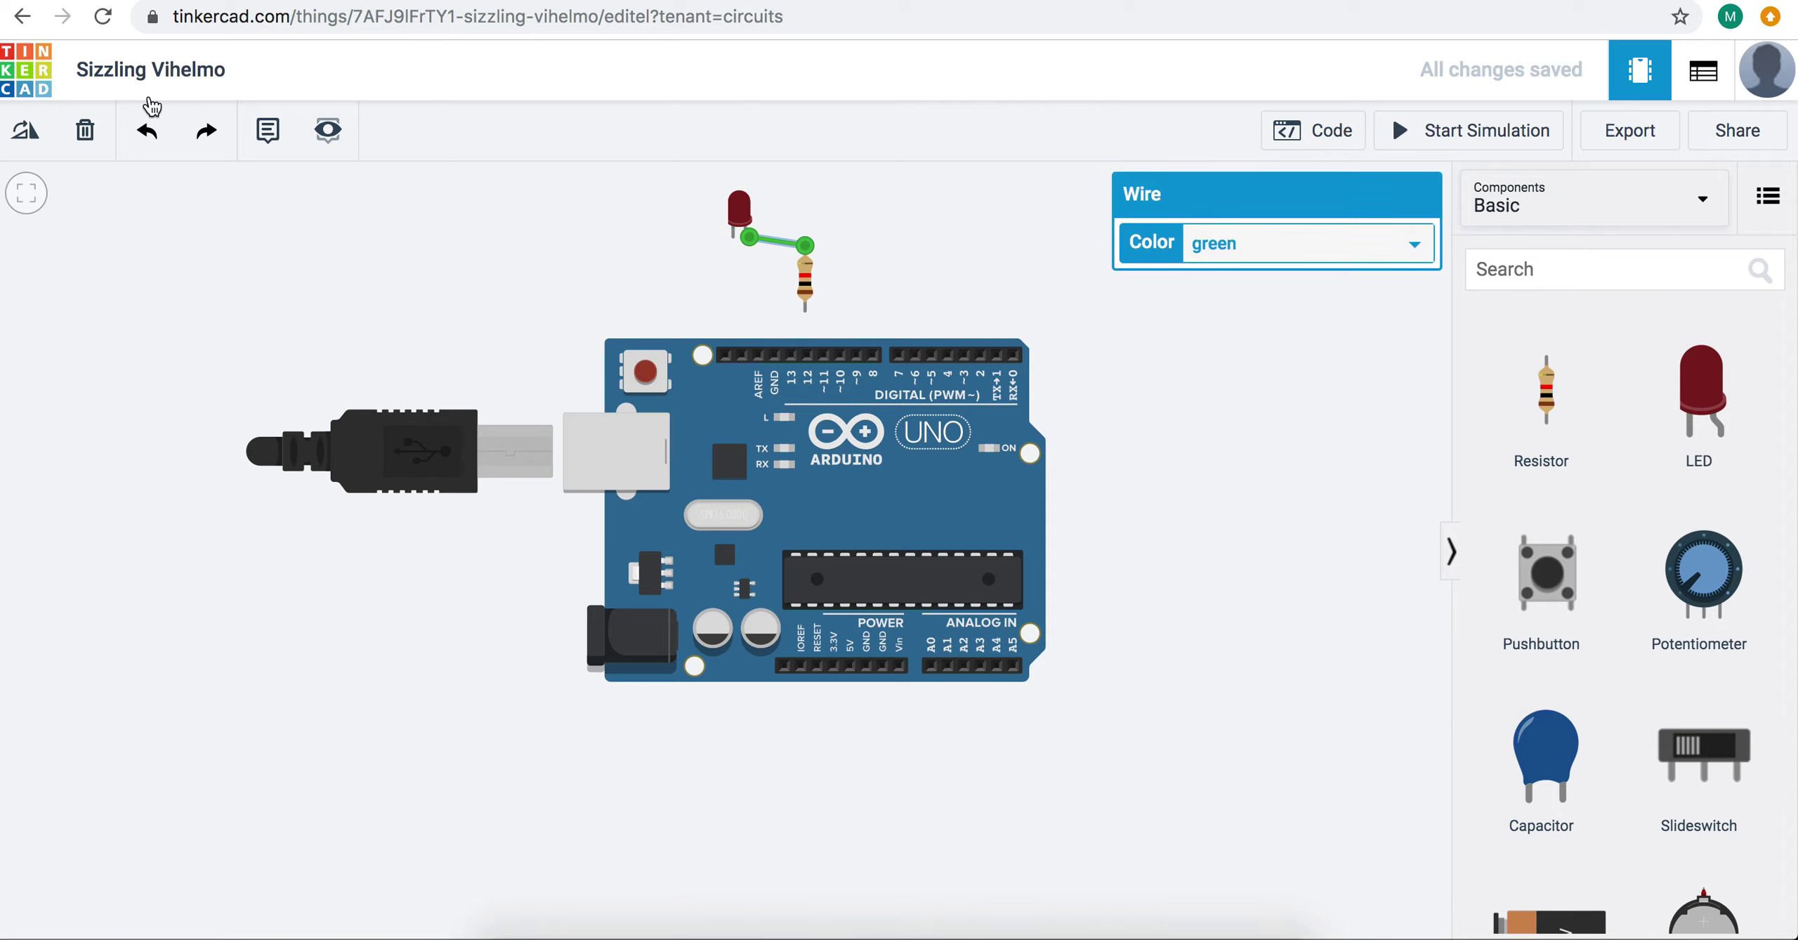
click(90, 132)
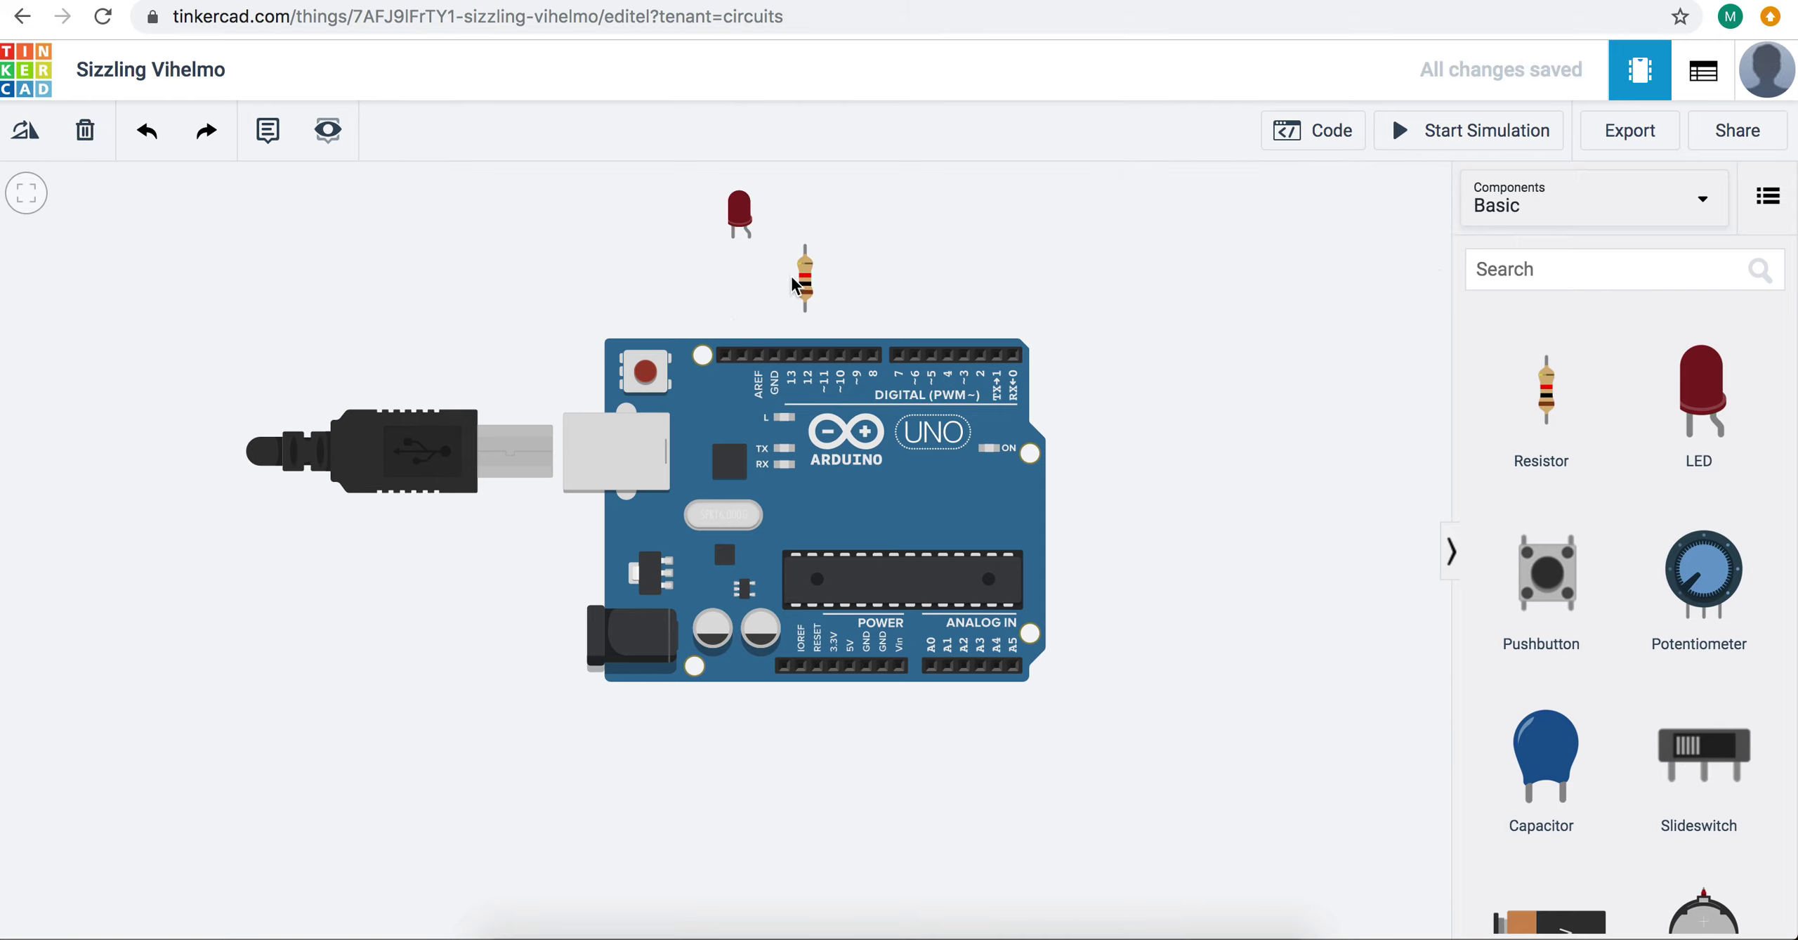
Step: Reposition the resistor and the LED above the Arduino, with the LED higher and on the resistor's GND side
drag(791, 275, 880, 258)
drag(740, 213, 861, 209)
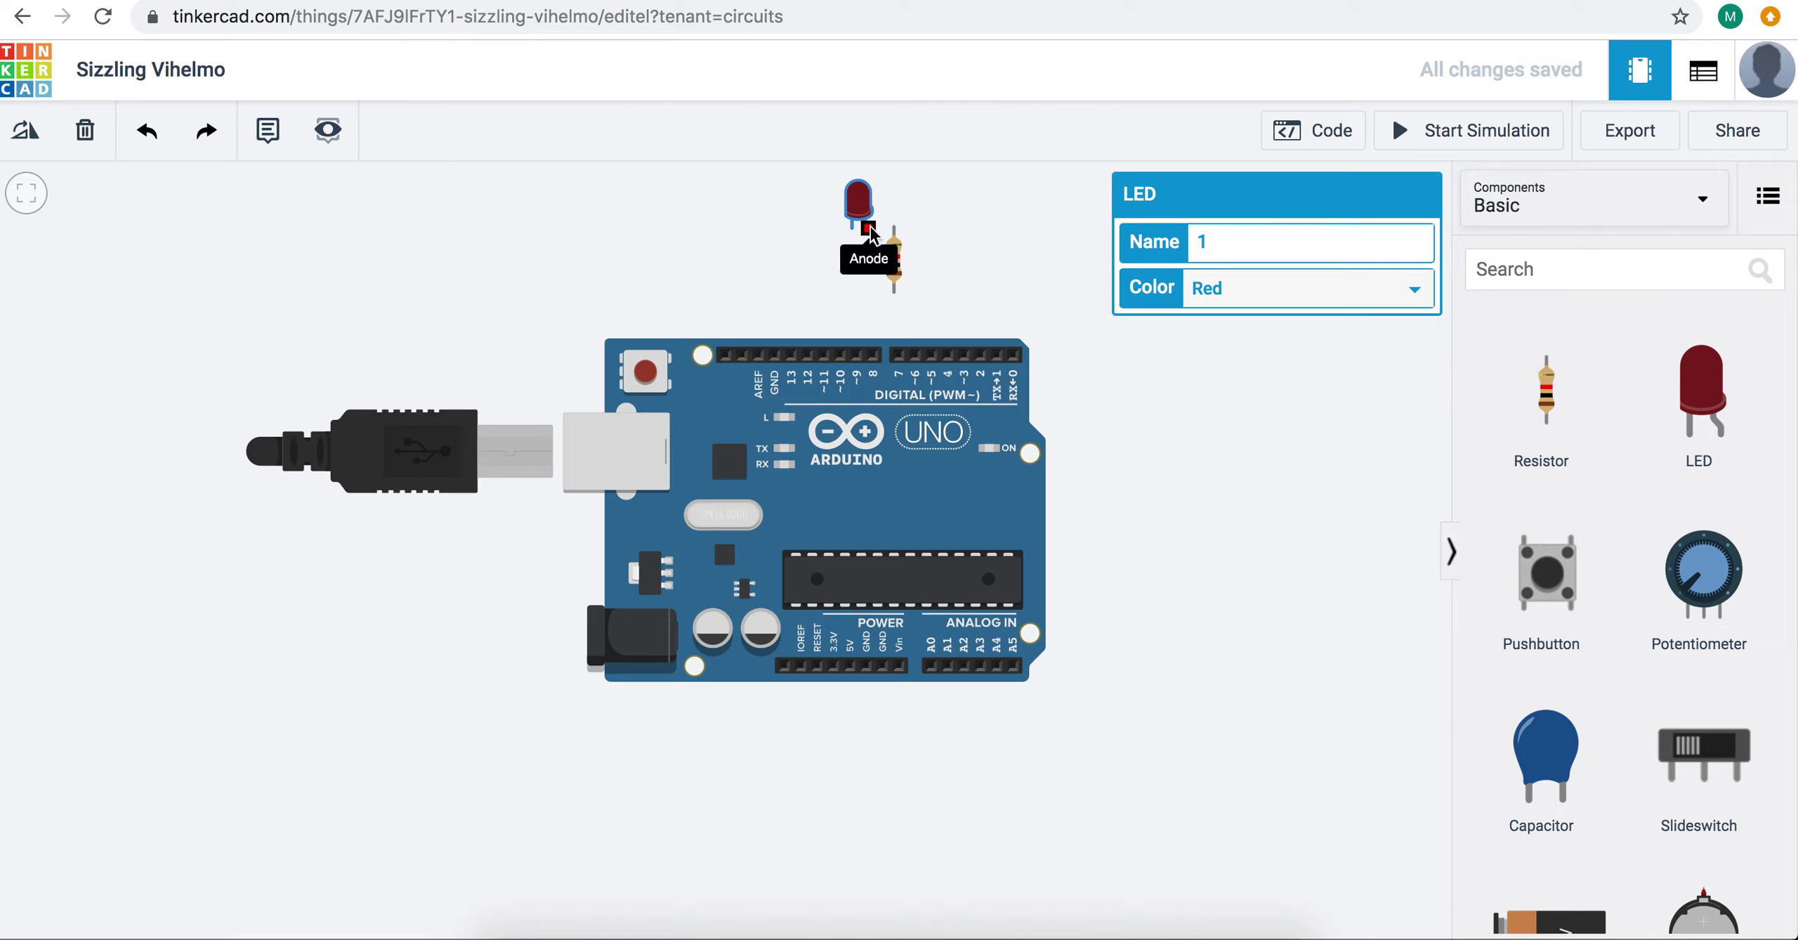
drag(859, 203, 754, 202)
drag(894, 259, 838, 259)
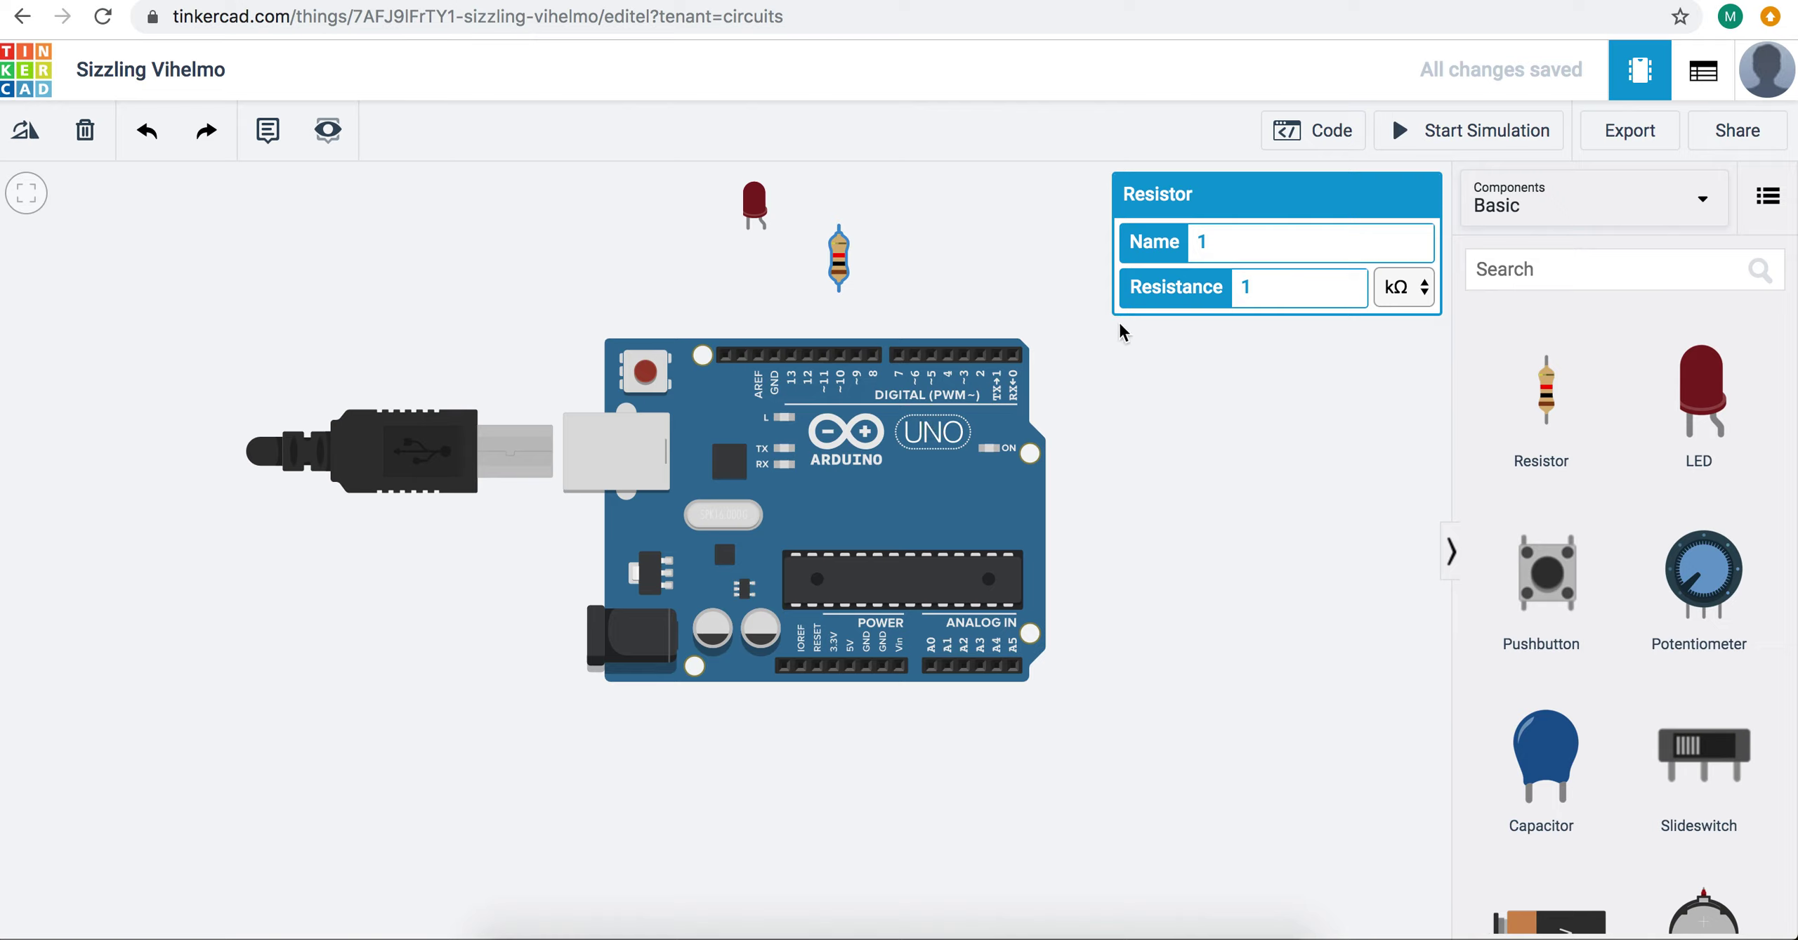
drag(839, 259, 829, 259)
mouse_move(755, 201)
mouse_down()
mouse_move(801, 181)
mouse_move(767, 181)
mouse_up()
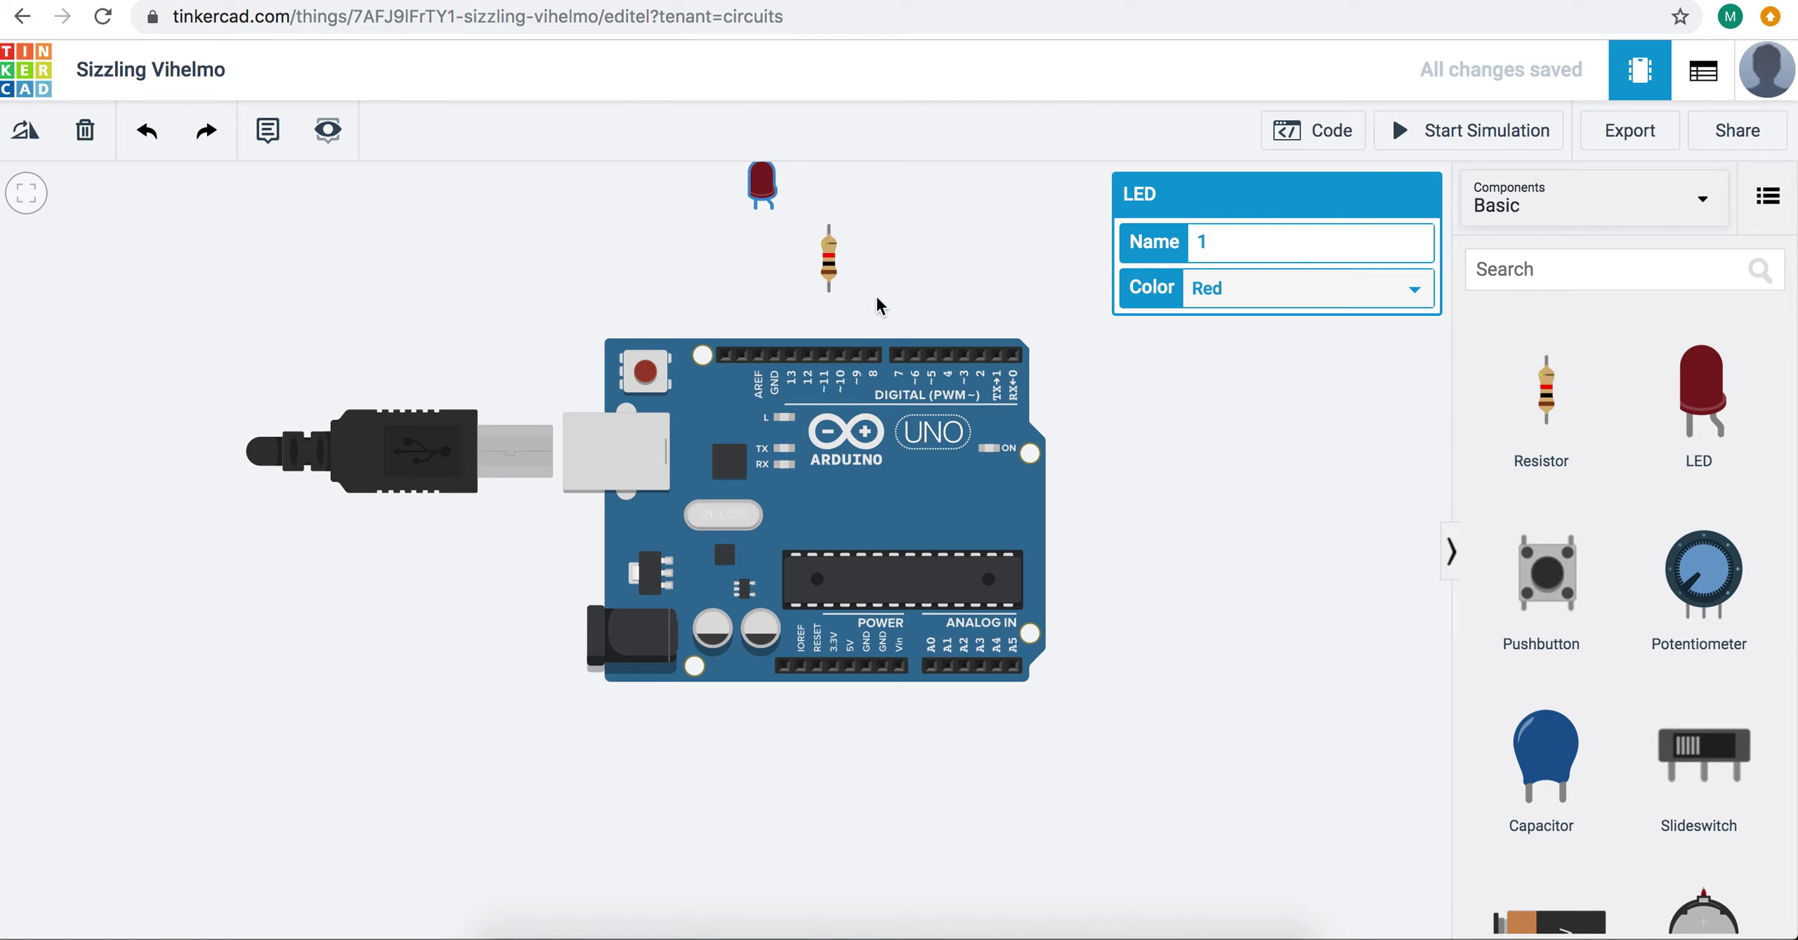
Step: Wire pin 8 through the resistor to the LED's anode, and the LED's cathode to GND
click(873, 355)
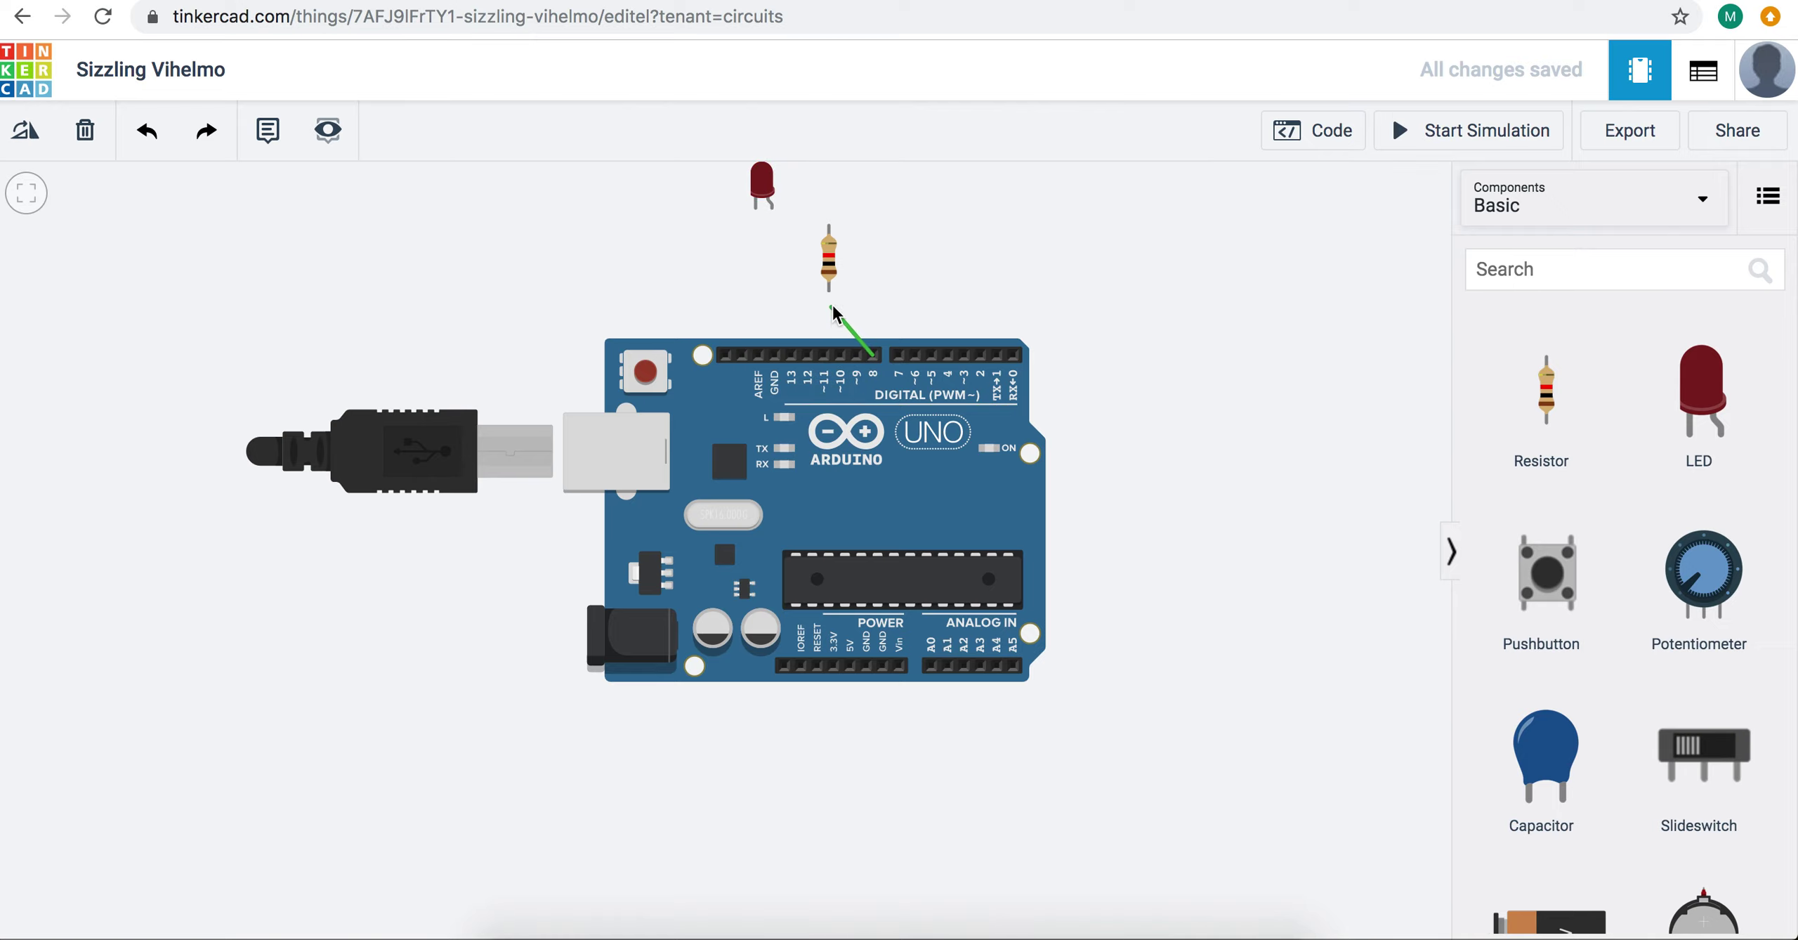
click(829, 291)
click(828, 226)
click(771, 208)
click(756, 208)
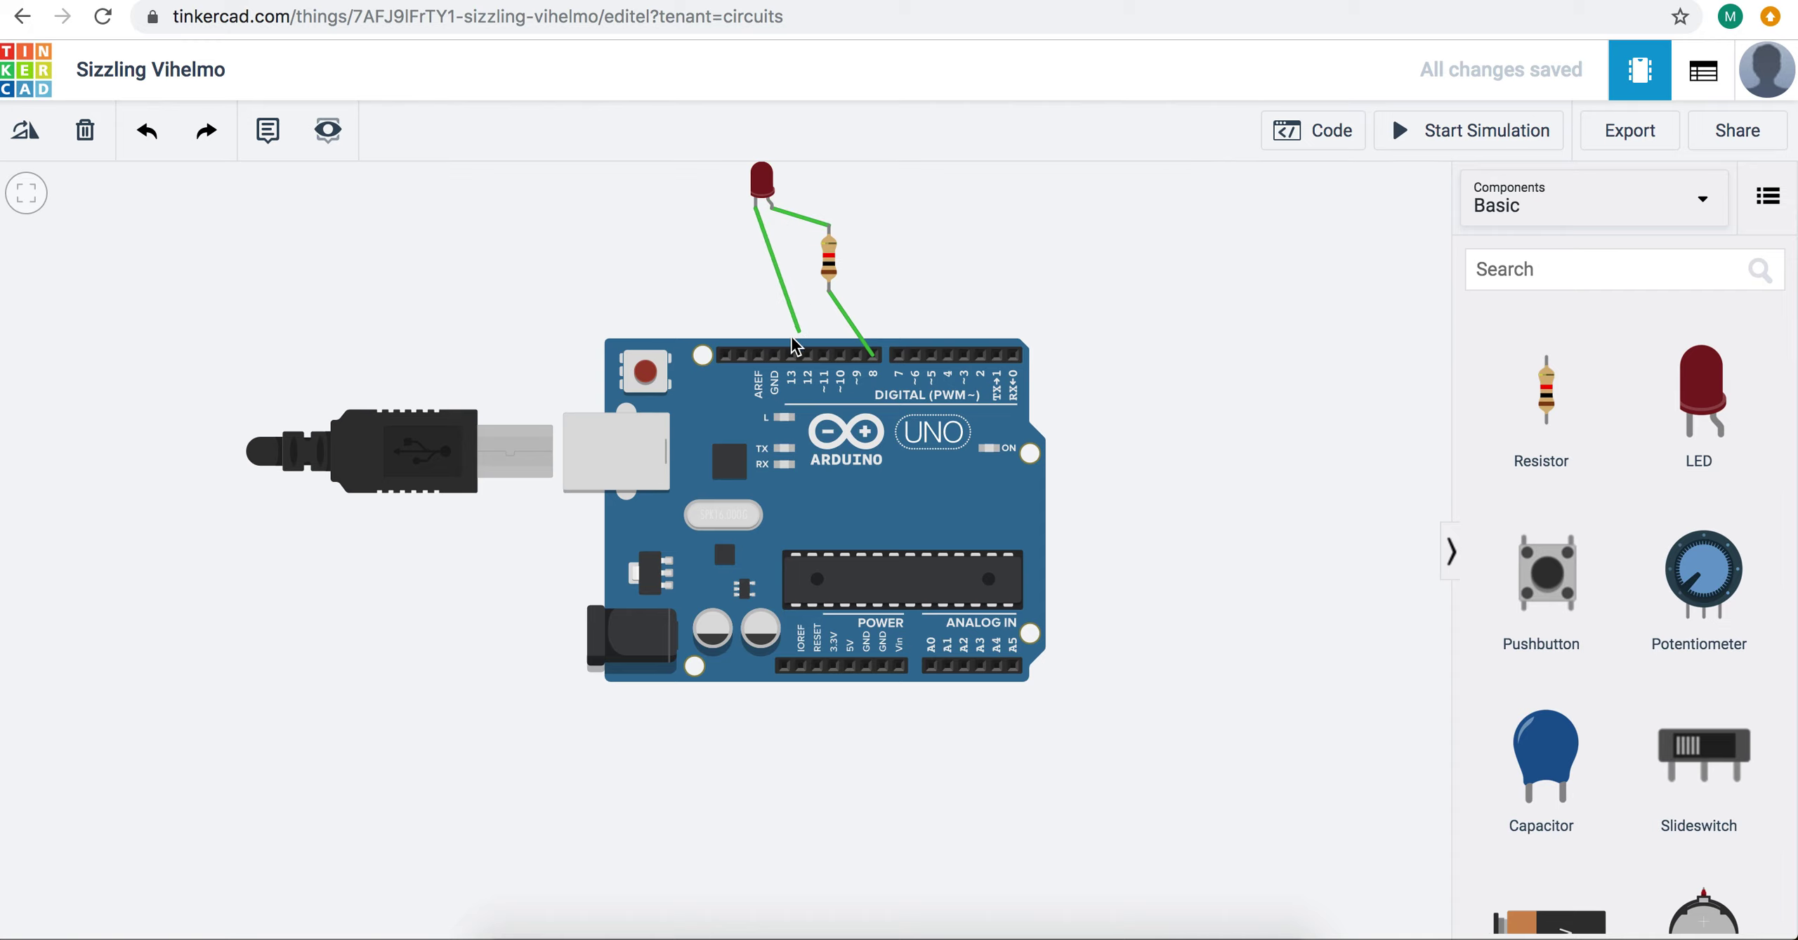
click(774, 355)
Step: Run and stop the simulation with the pin 8 wiring, and delete the default blink blocks from the code
click(1443, 128)
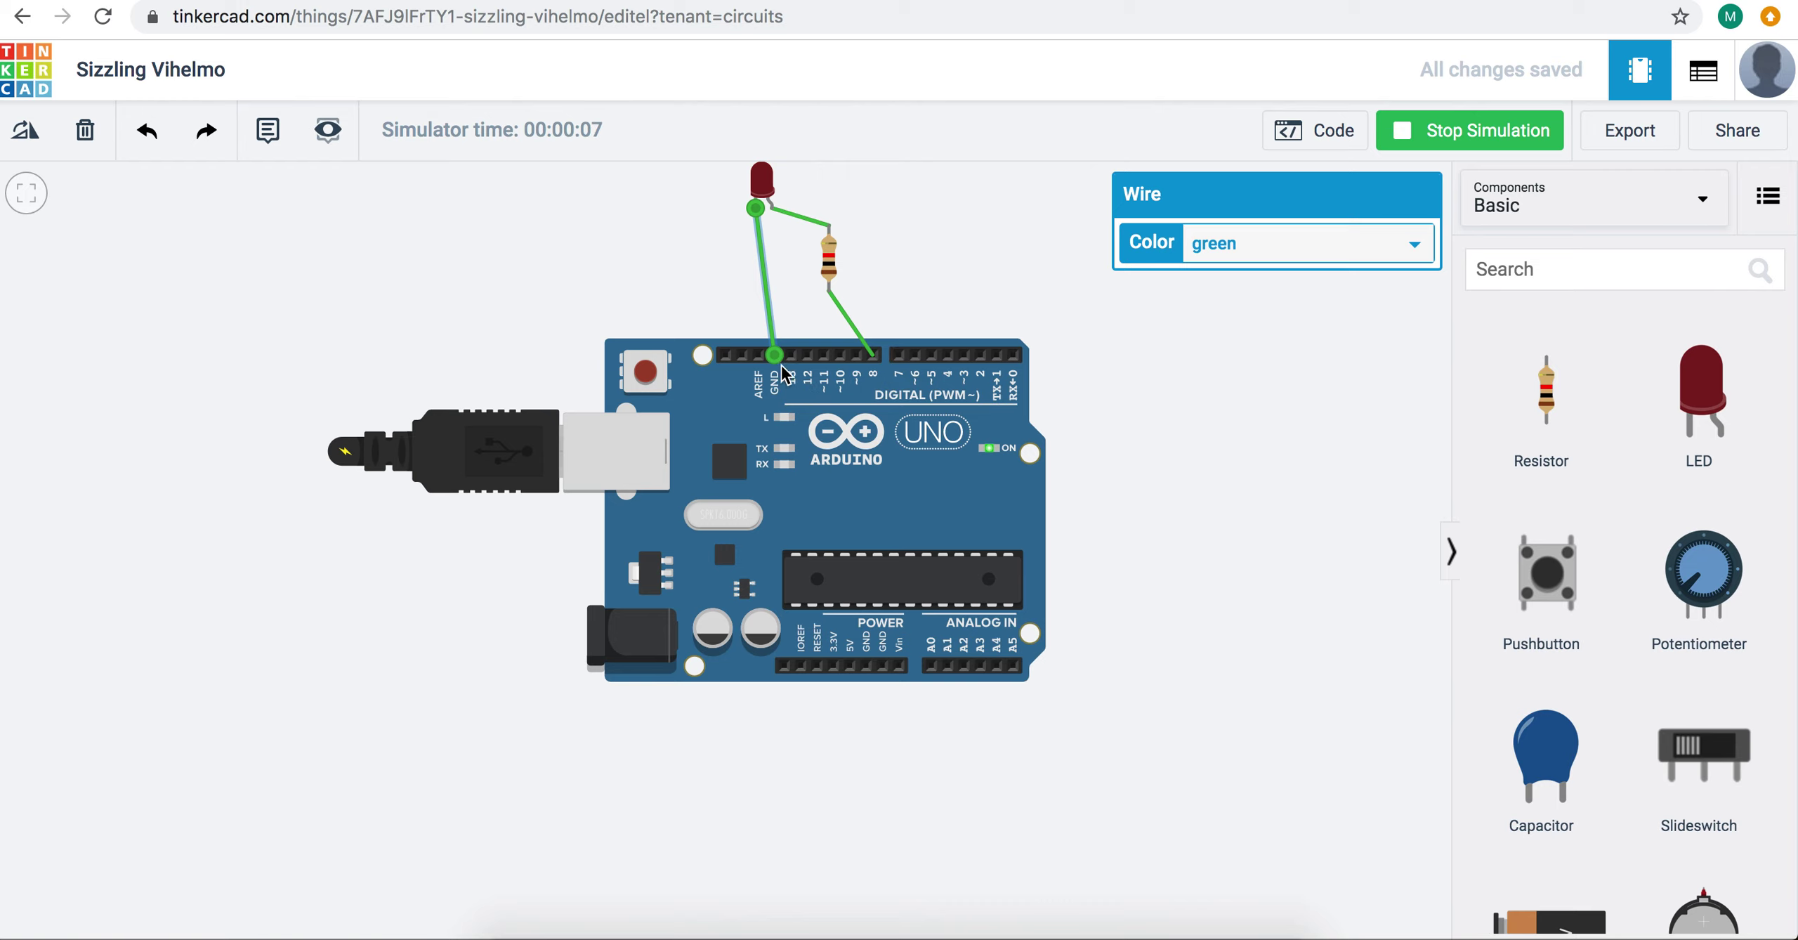
click(1404, 144)
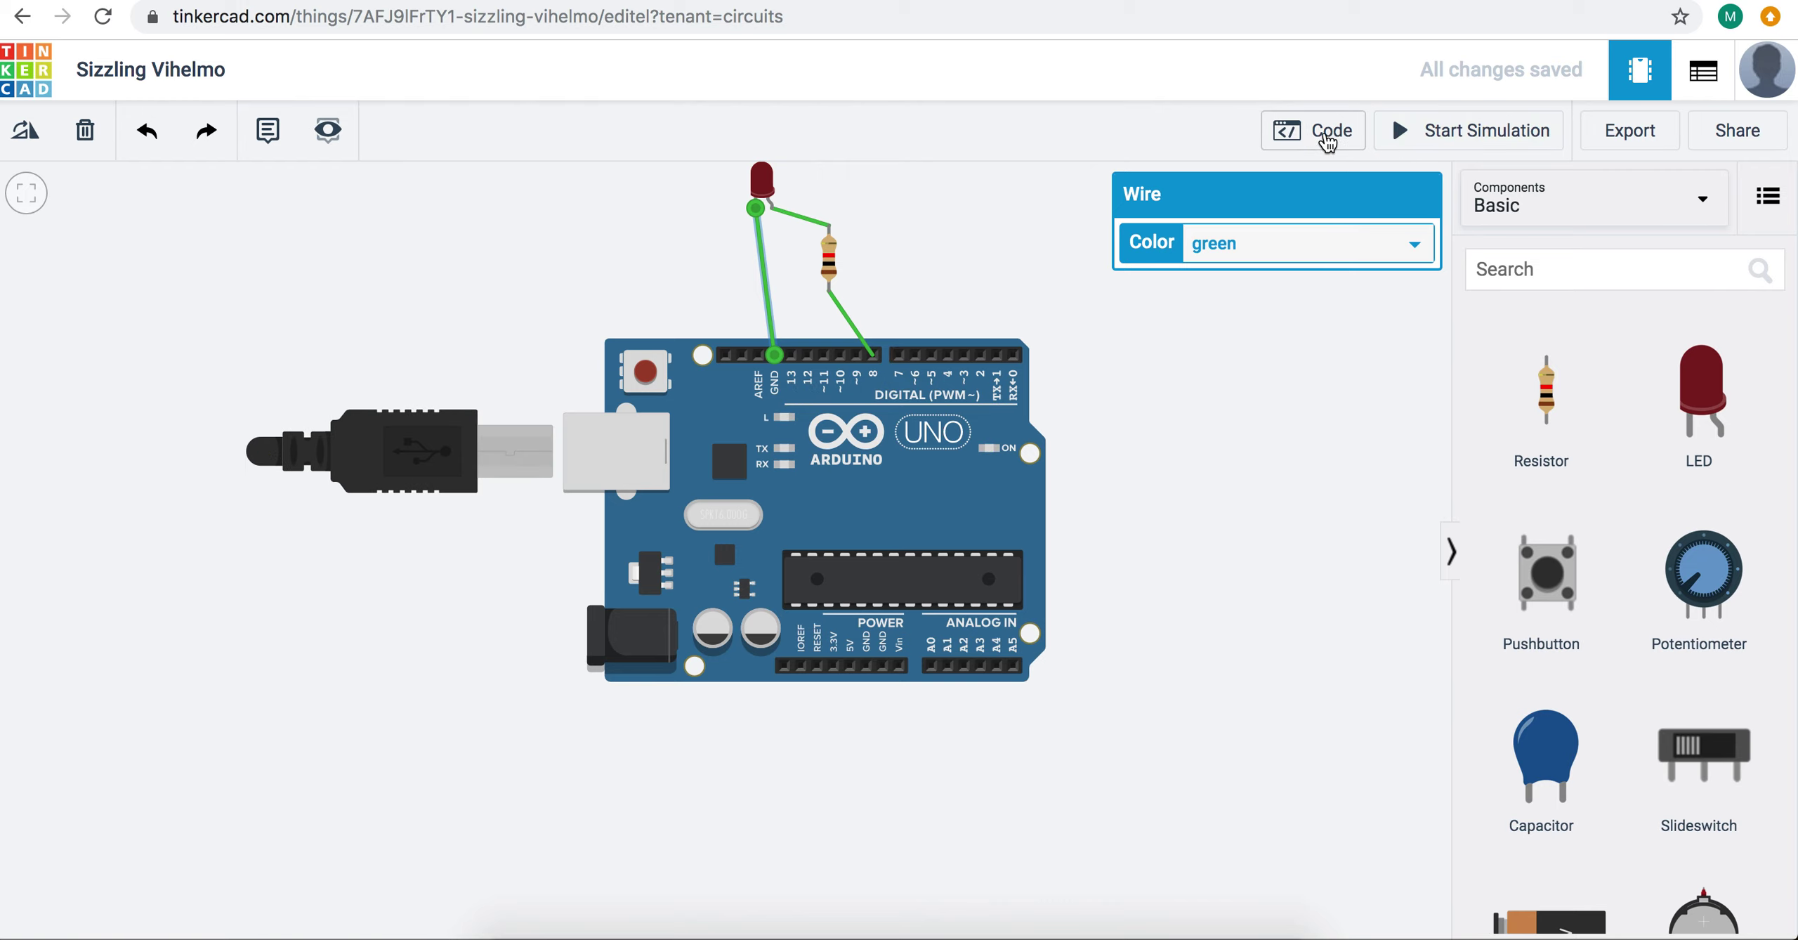
click(1327, 137)
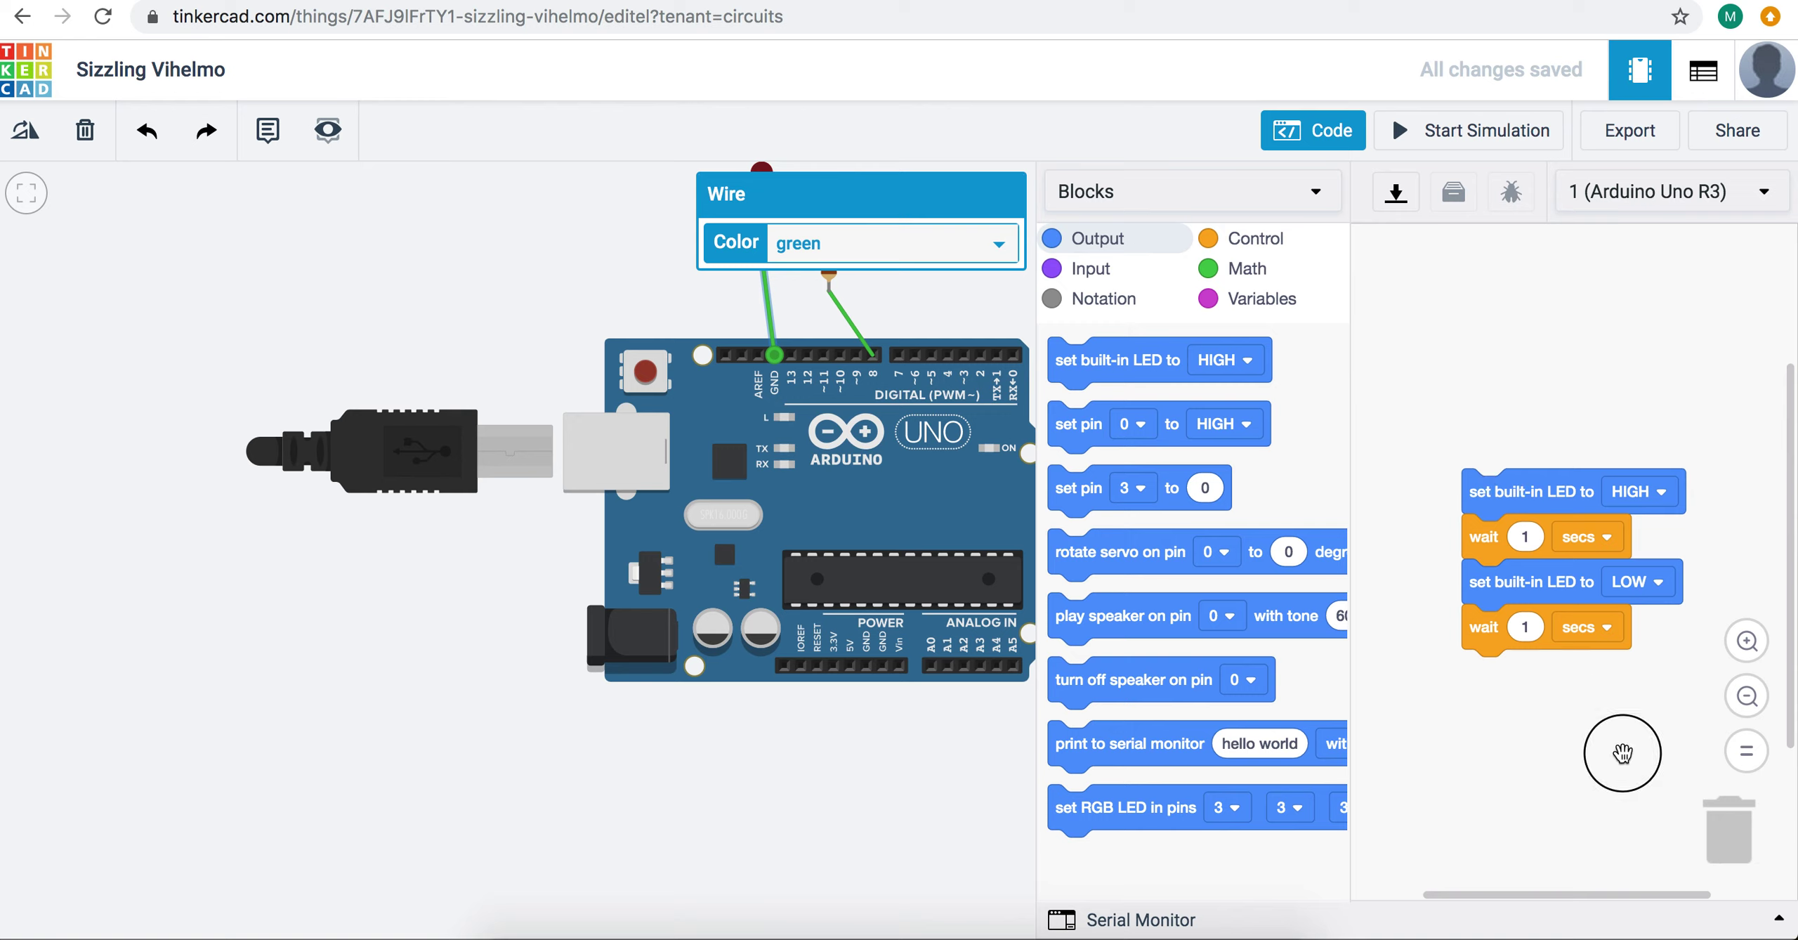
drag(1622, 753, 1734, 843)
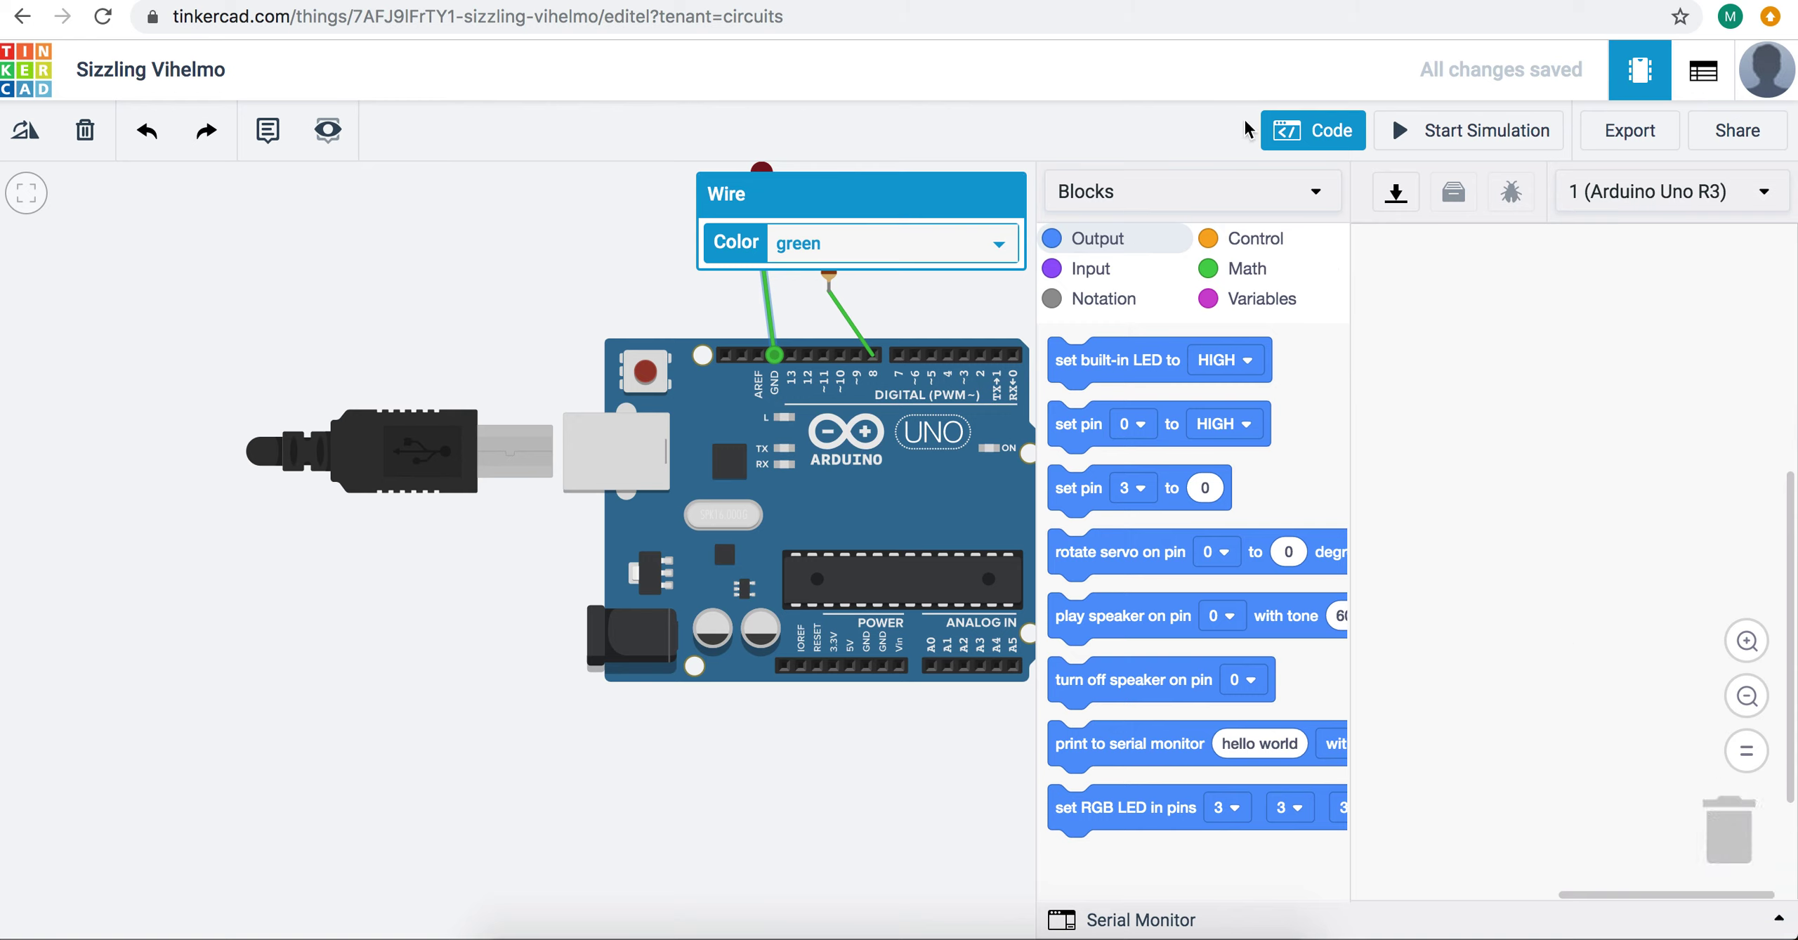
Step: Add an output block that sets pin 8 to HIGH, and test it by running and stopping the simulation
mouse_move(1082, 364)
mouse_down()
mouse_move(1433, 358)
mouse_move(1106, 351)
mouse_up()
drag(1079, 423, 1465, 357)
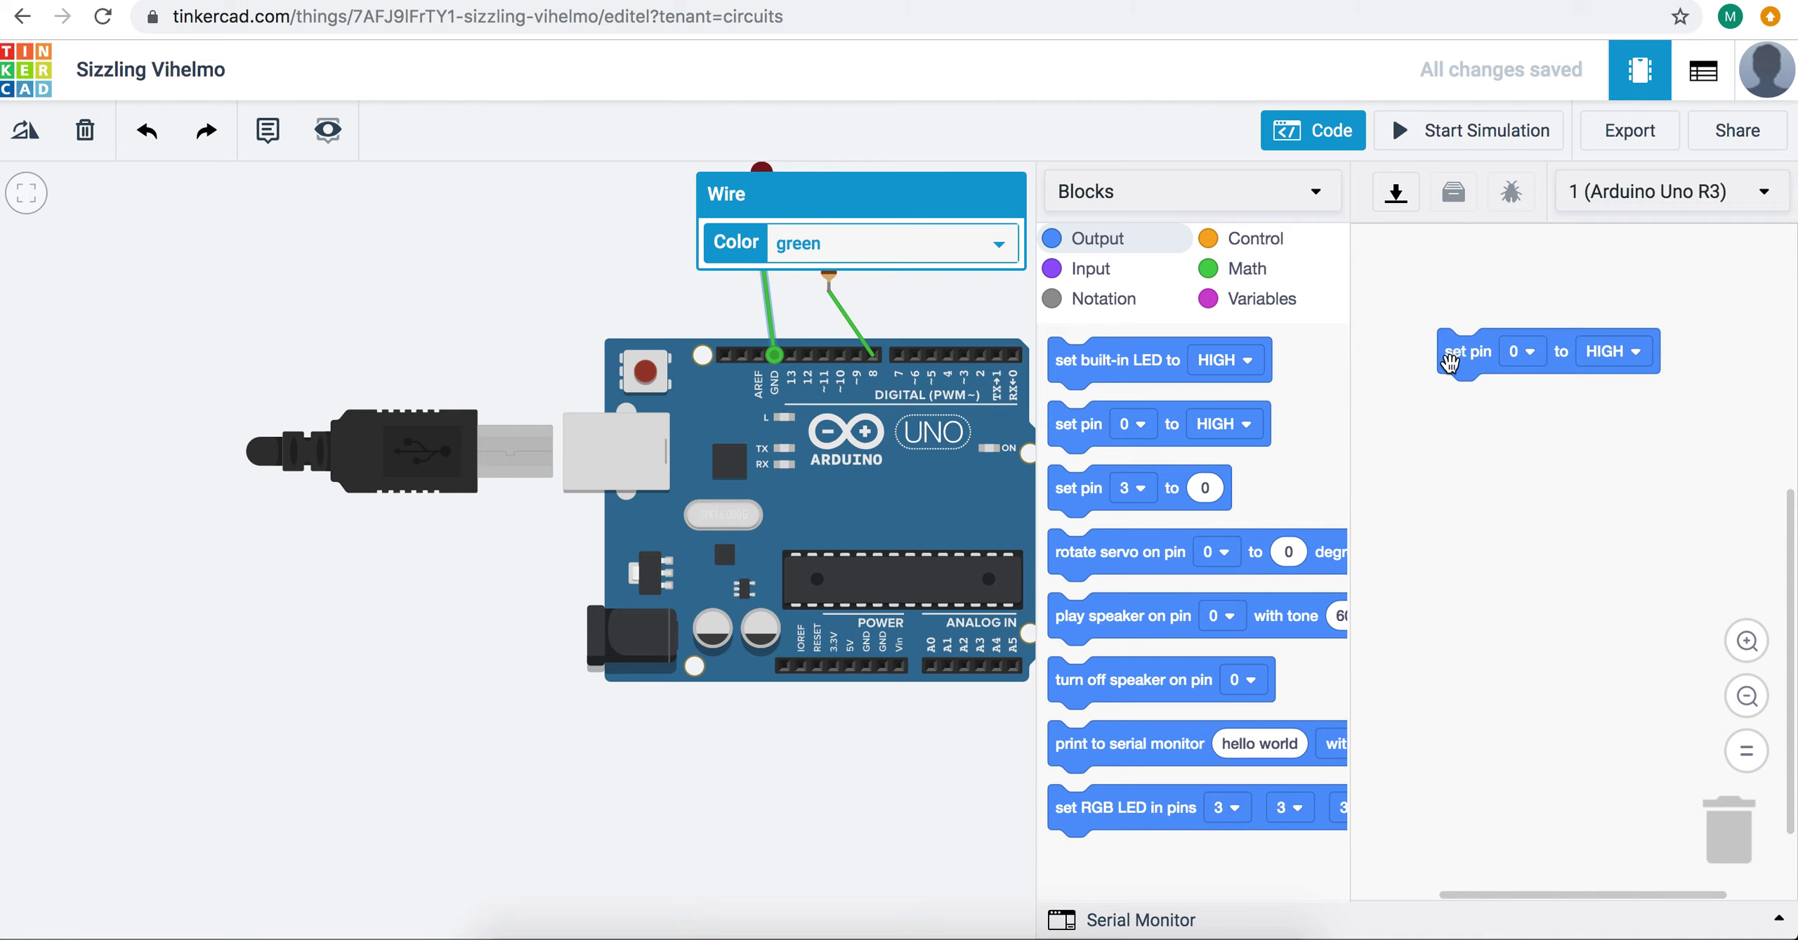
click(1526, 352)
click(1498, 663)
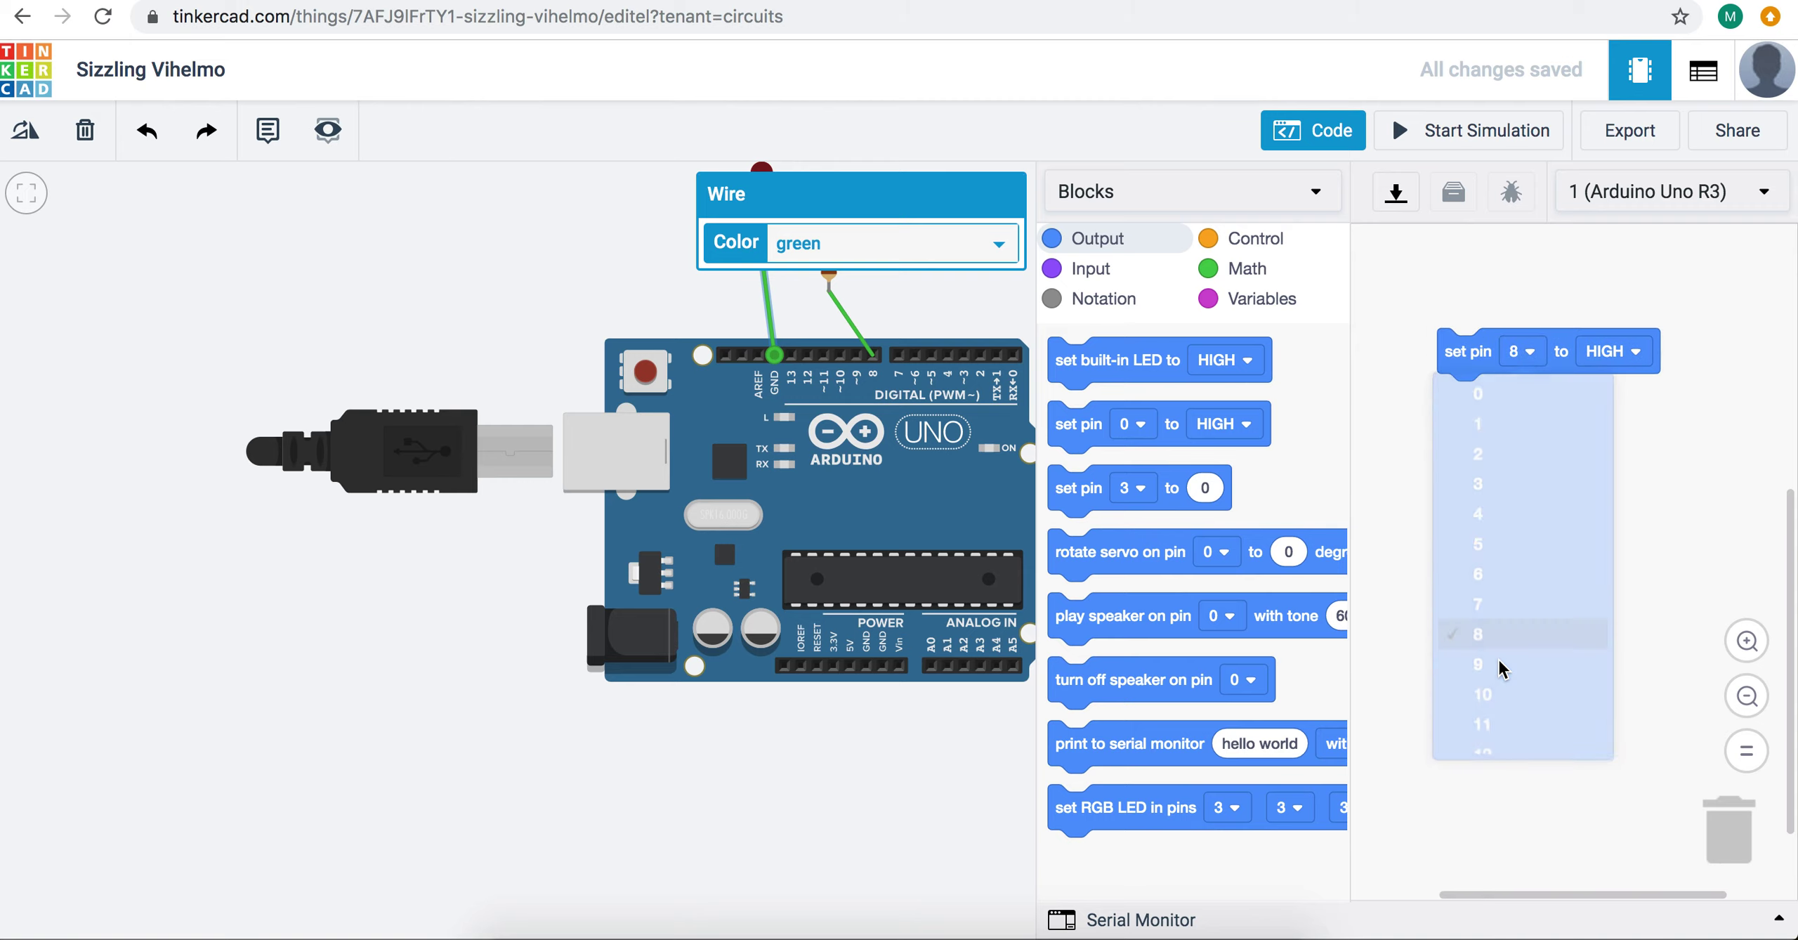
click(1426, 134)
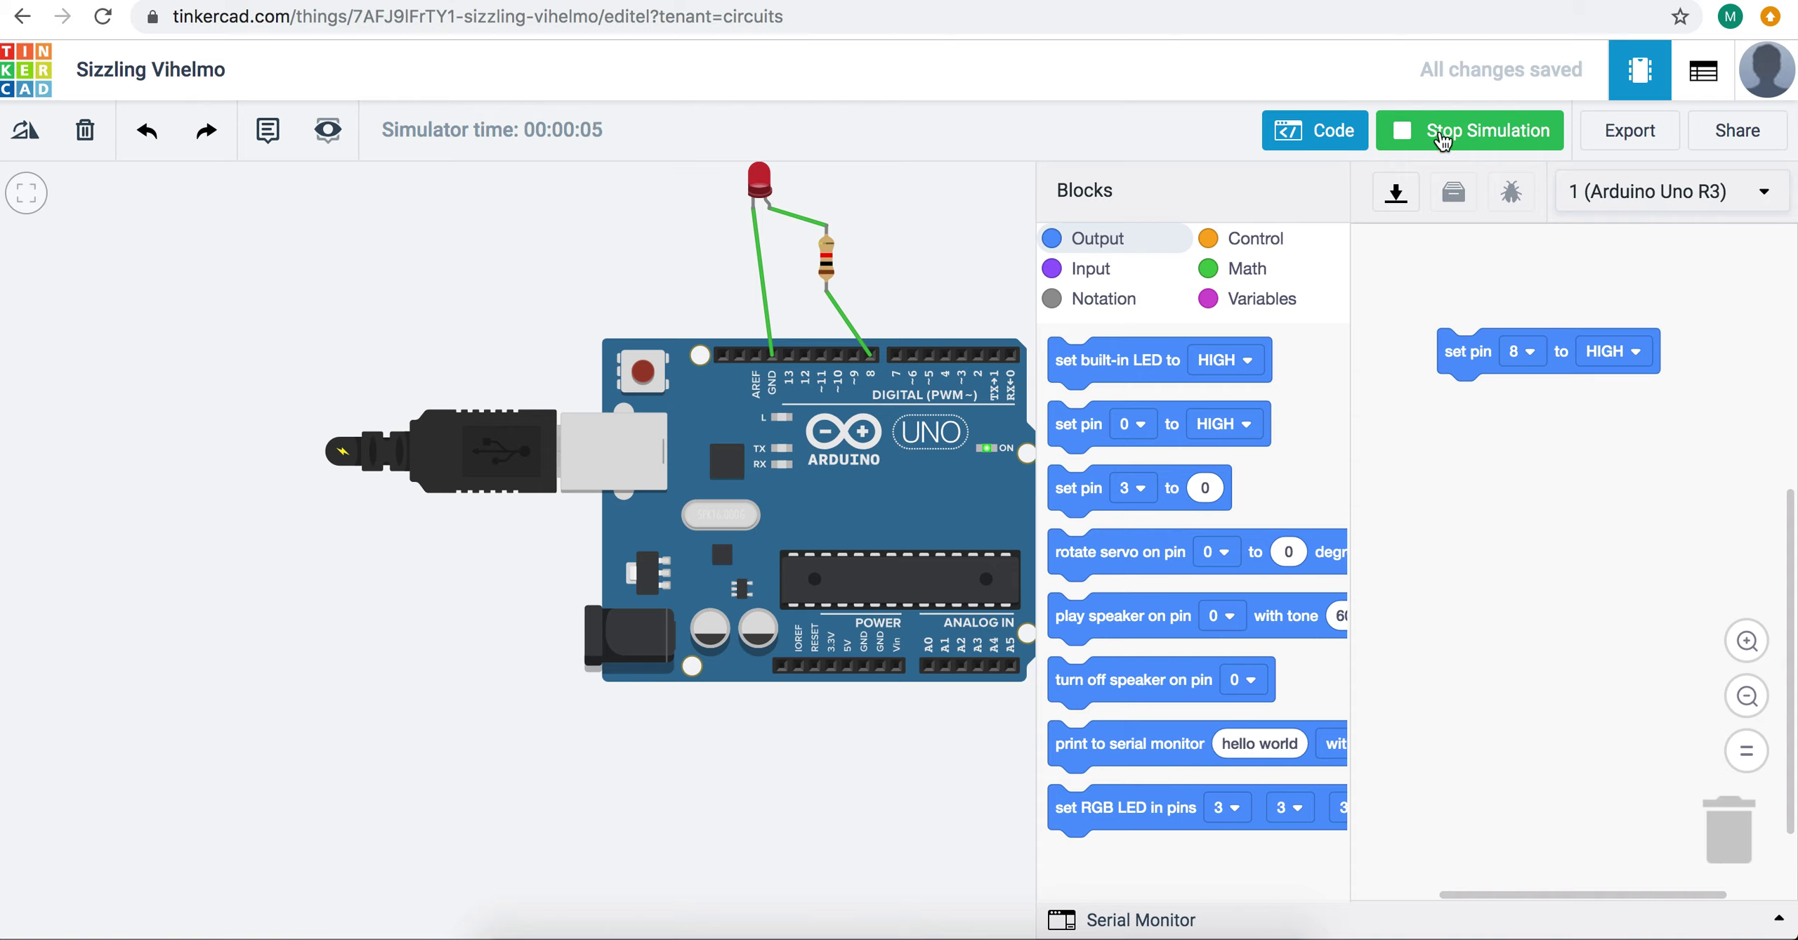
click(1441, 140)
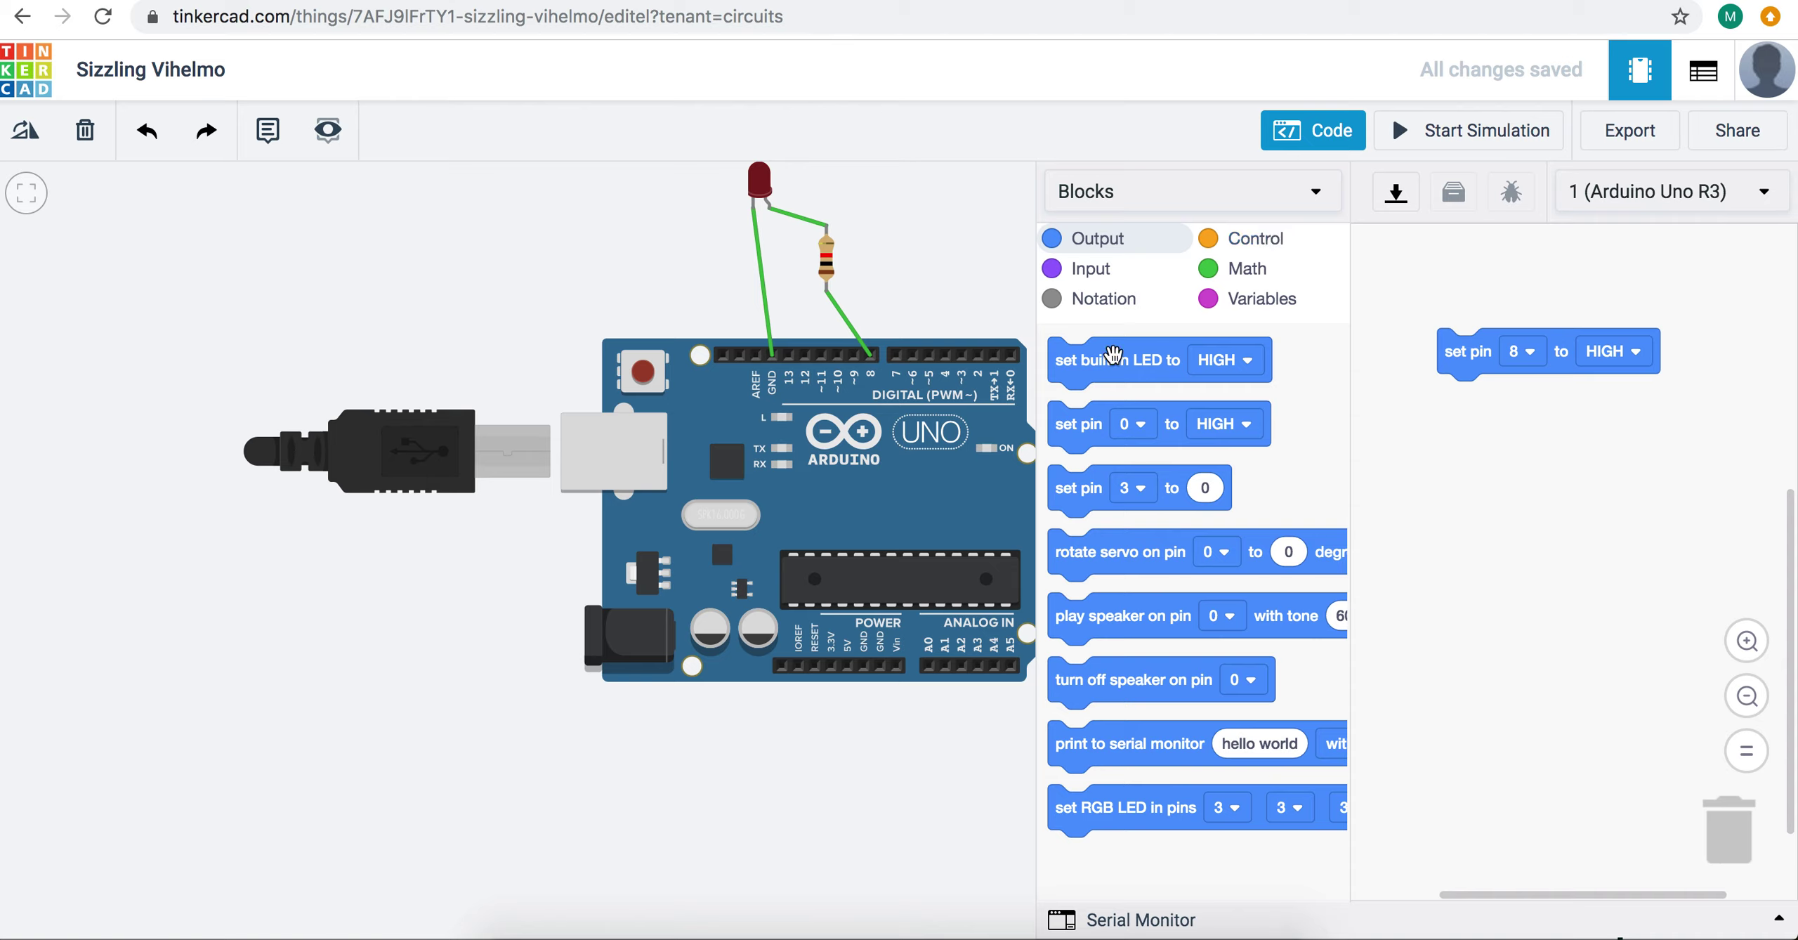
Step: Attach a second output block that sets pin 8 to LOW below the HIGH block, and start the simulation
mouse_move(1109, 360)
mouse_down()
mouse_move(1380, 408)
mouse_move(1086, 359)
mouse_up()
drag(1075, 427, 1475, 410)
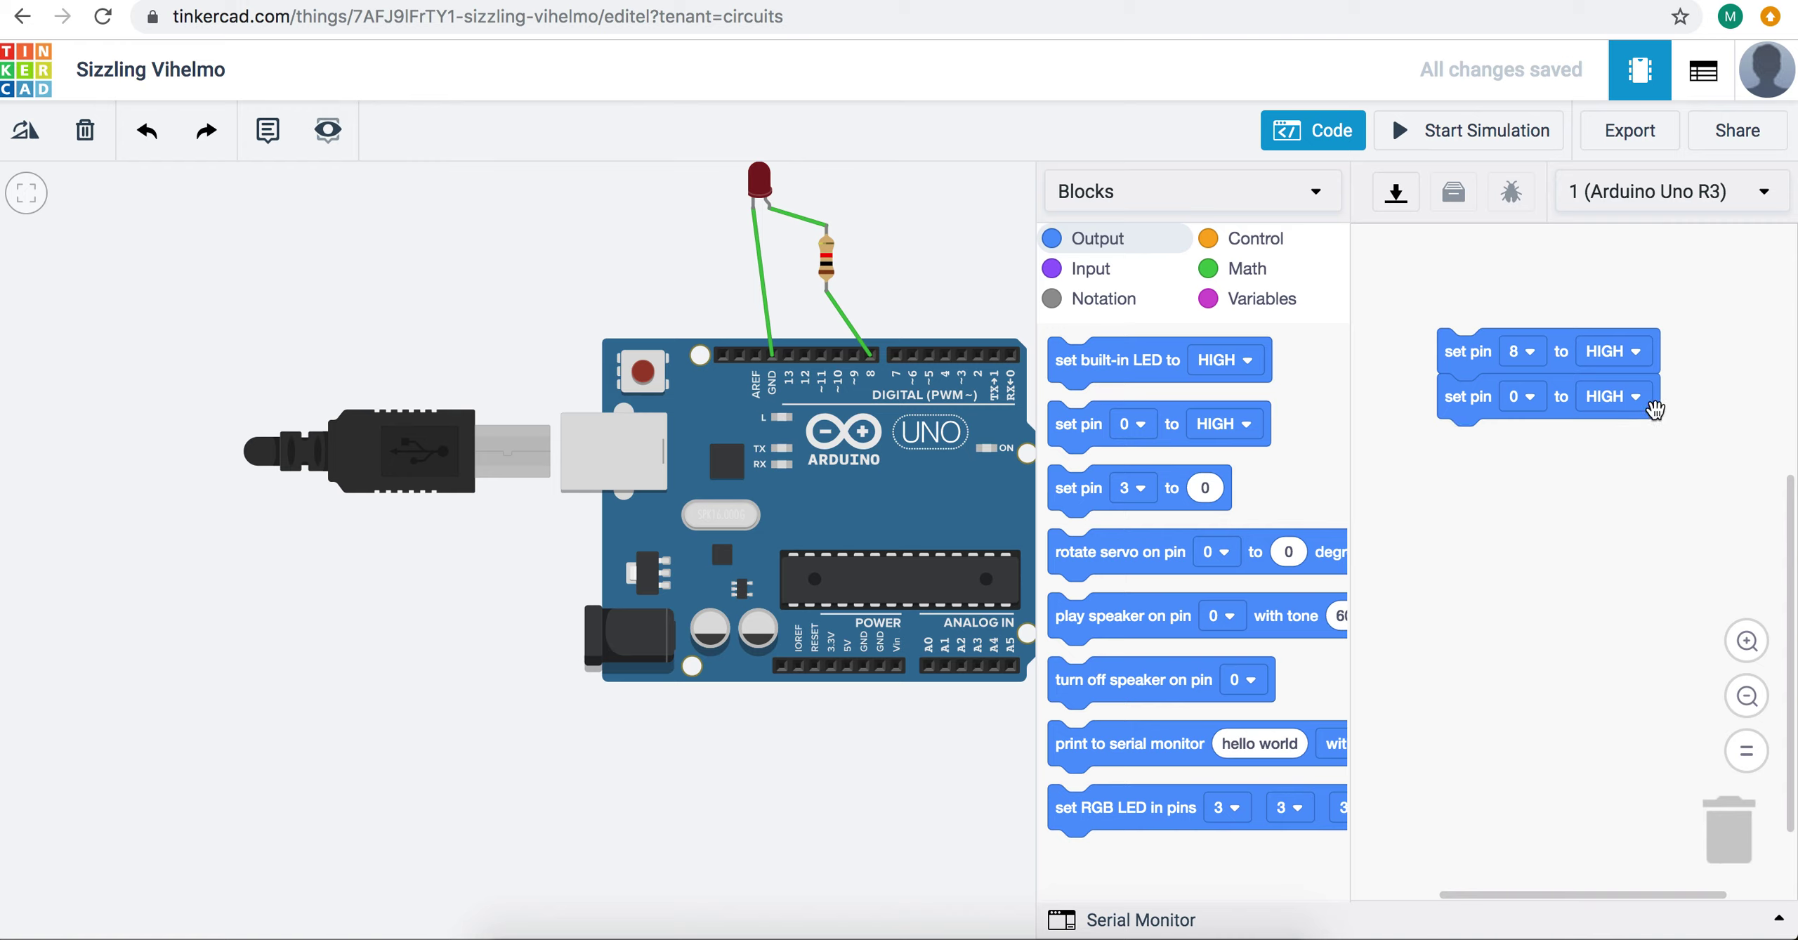
click(1531, 398)
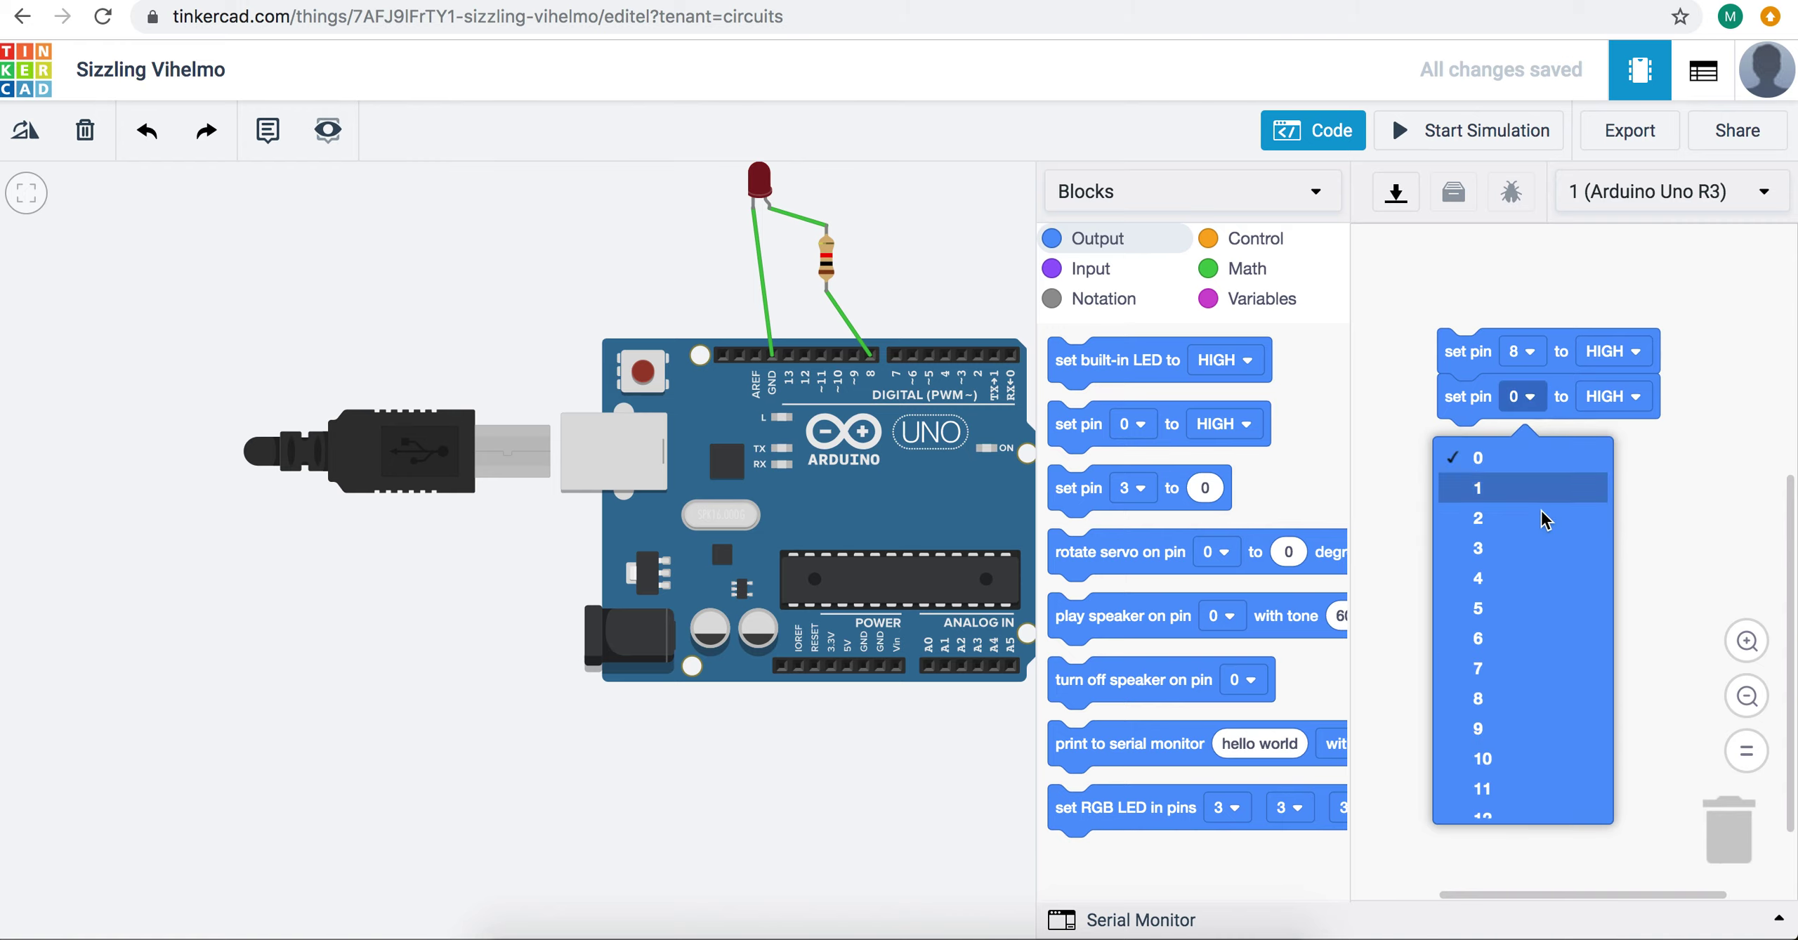
click(1518, 706)
click(1628, 397)
click(1588, 484)
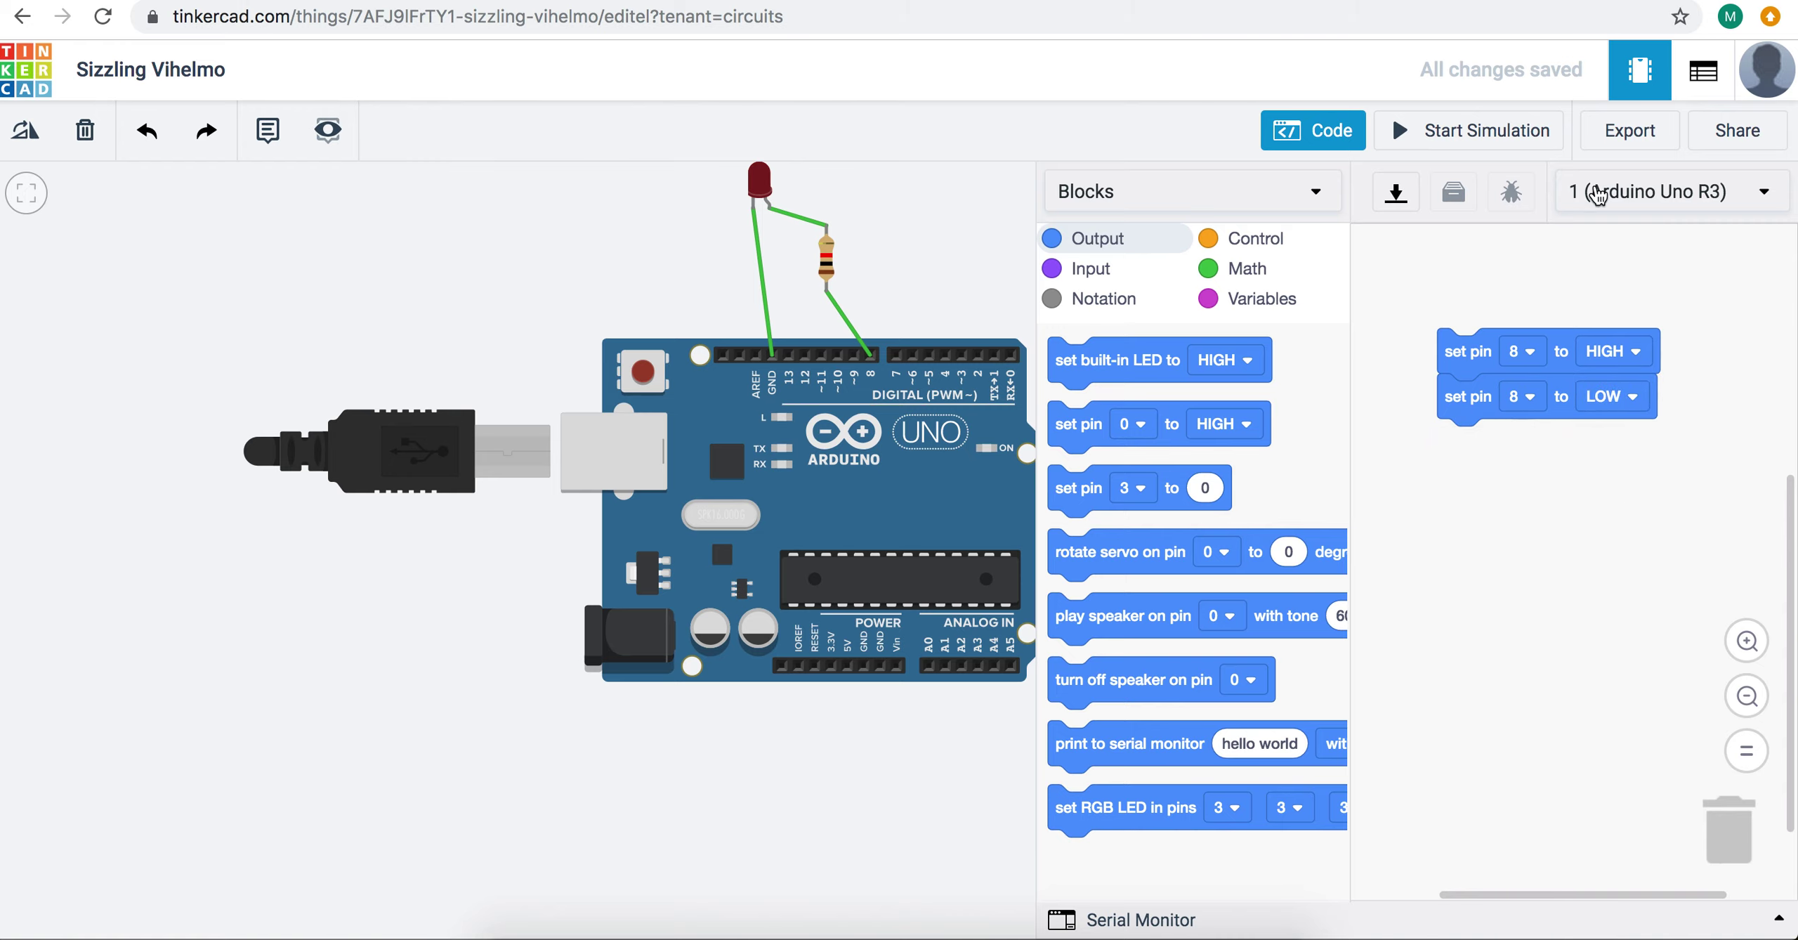
click(1470, 141)
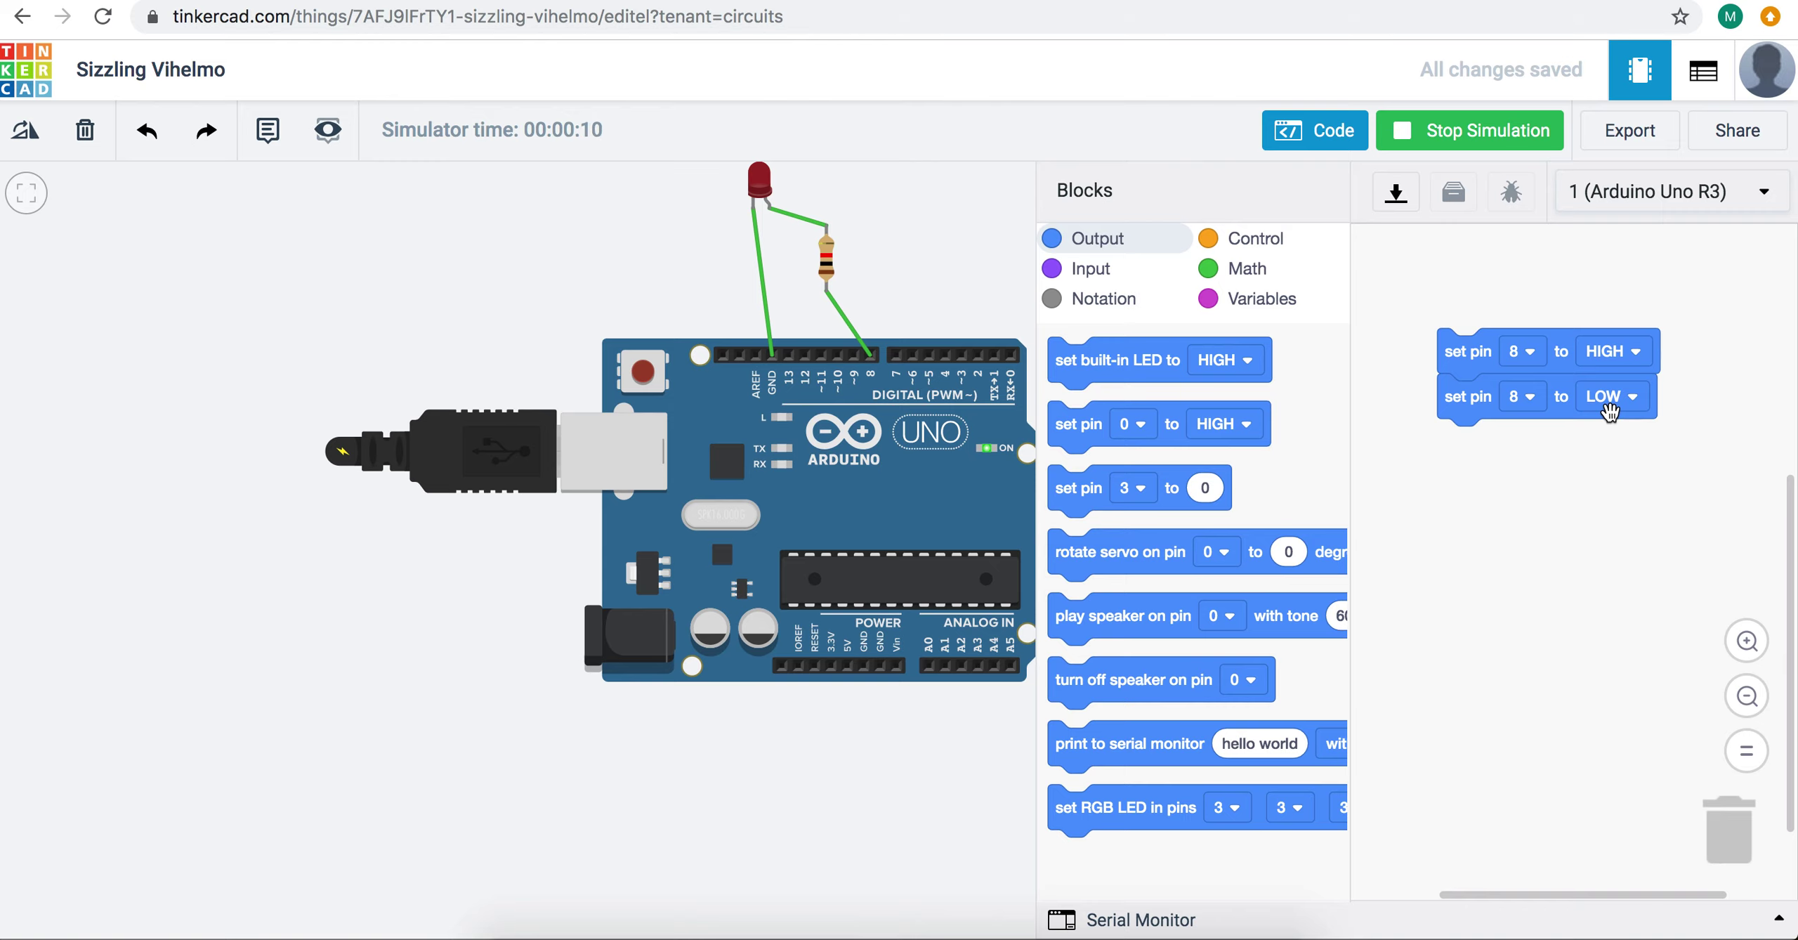
Step: Insert a 1-second wait block between the pin 8 HIGH and LOW blocks, and start the simulation
click(1264, 239)
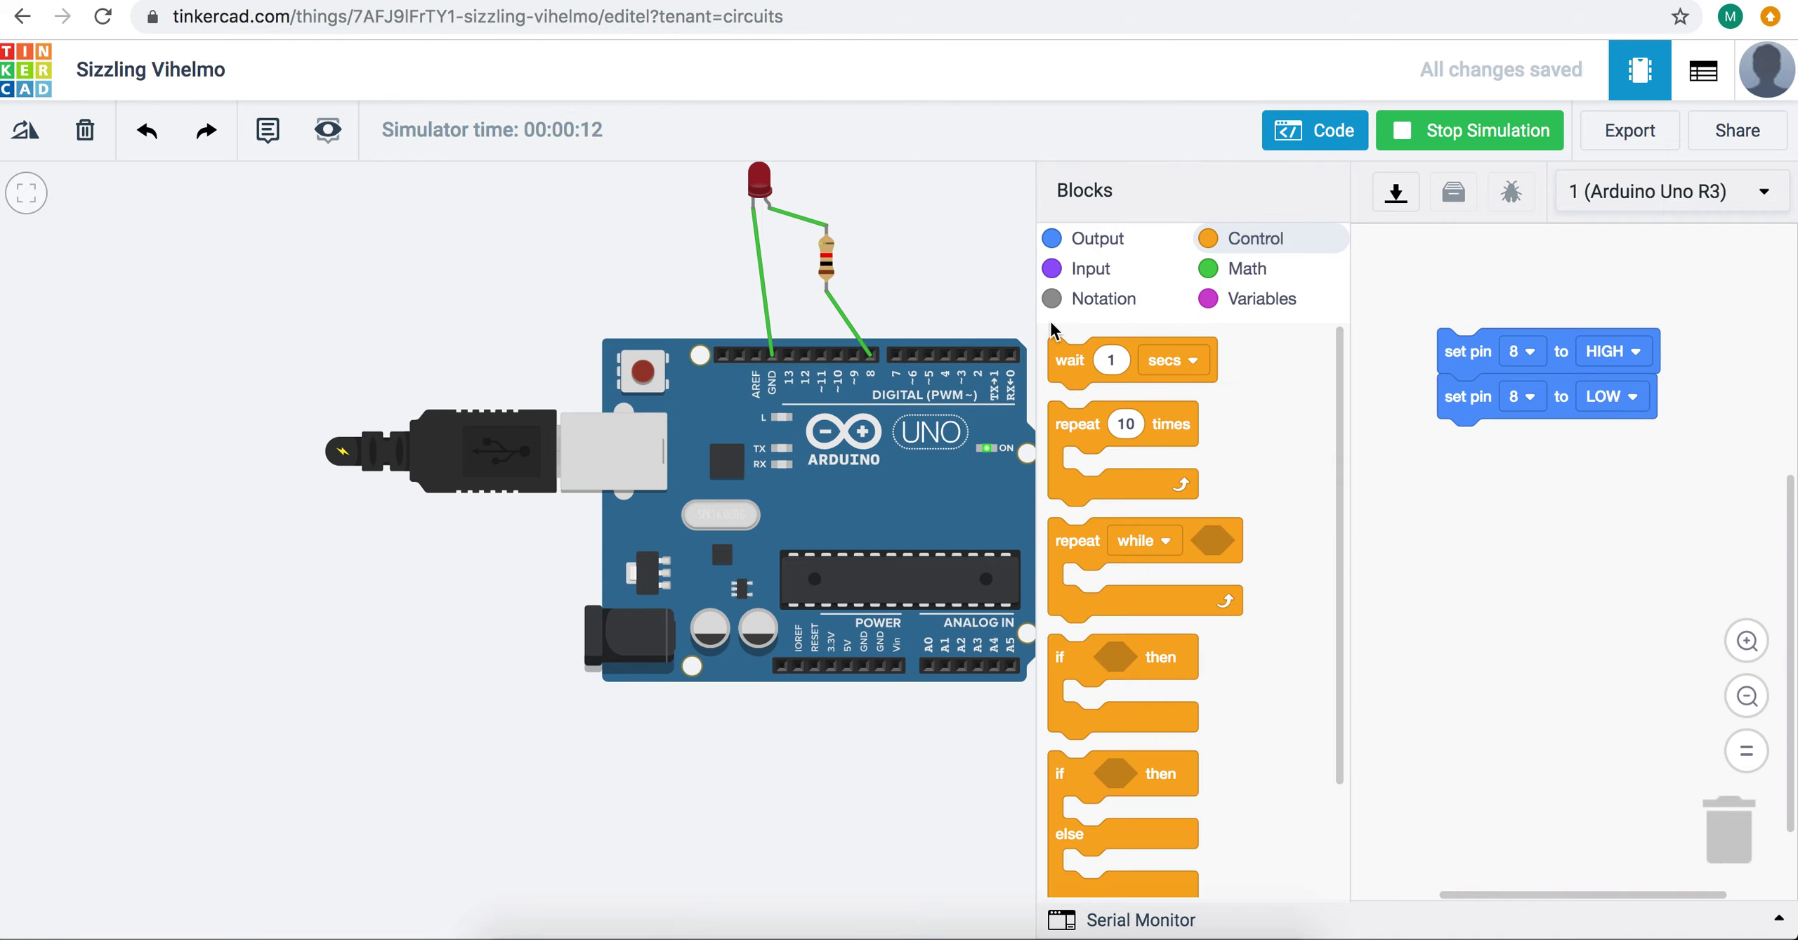
drag(1075, 357, 1460, 401)
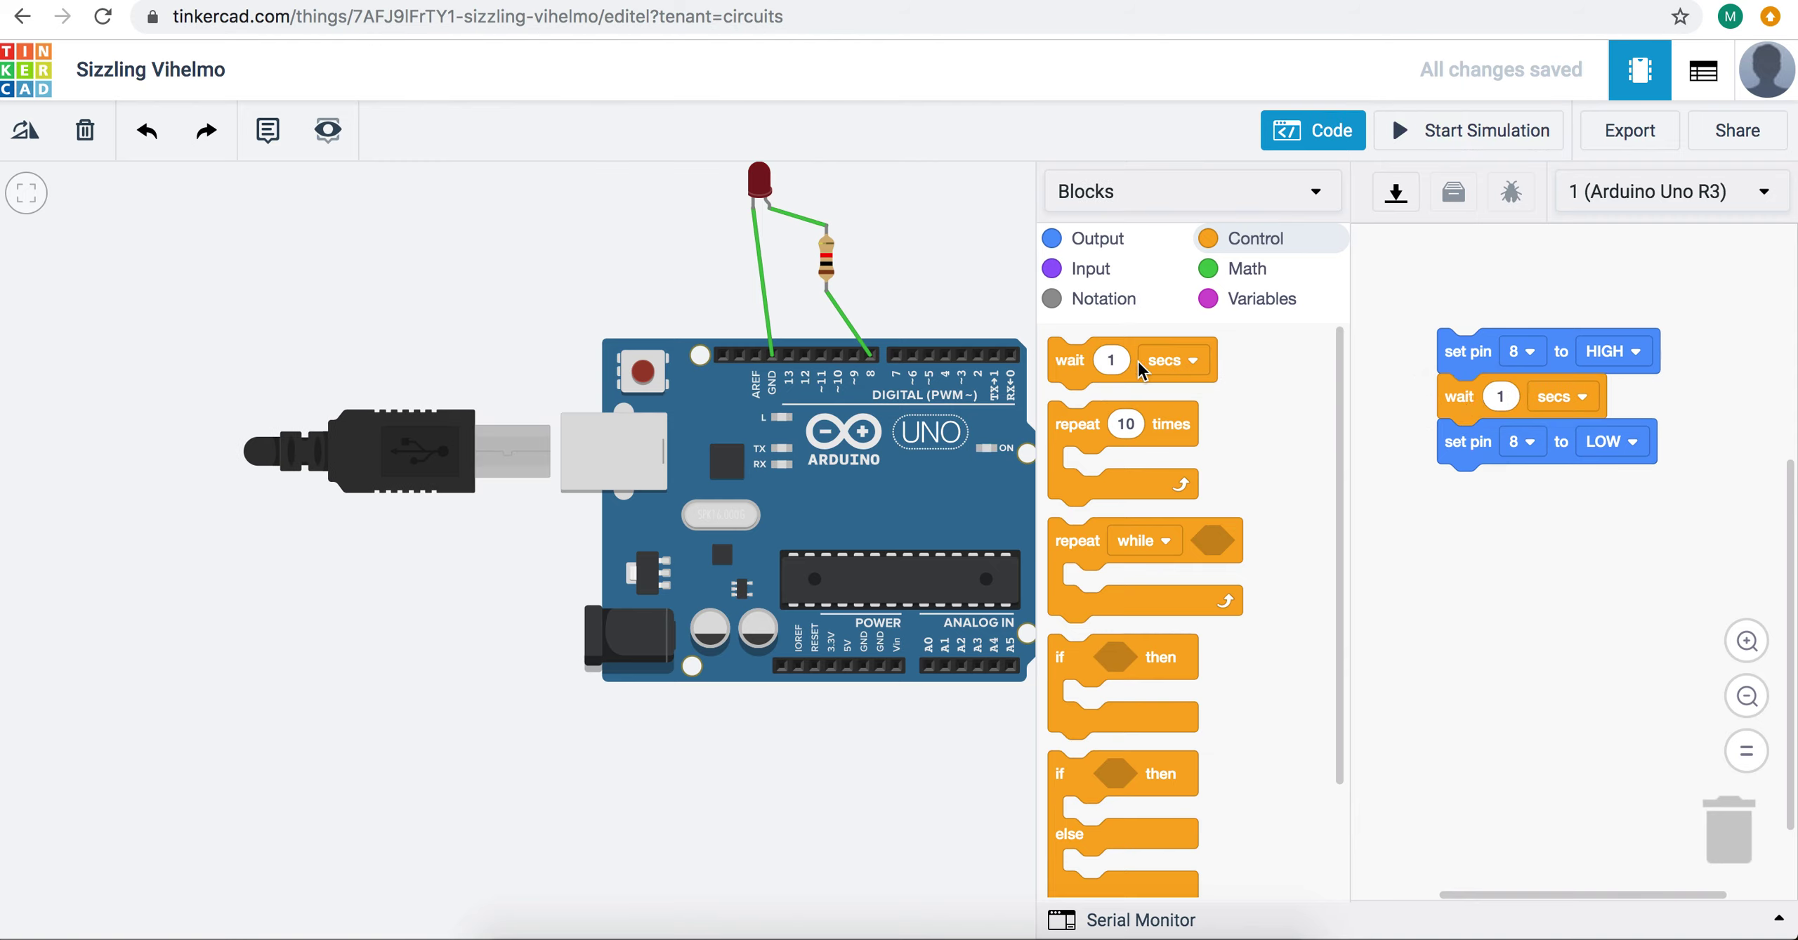
click(1468, 134)
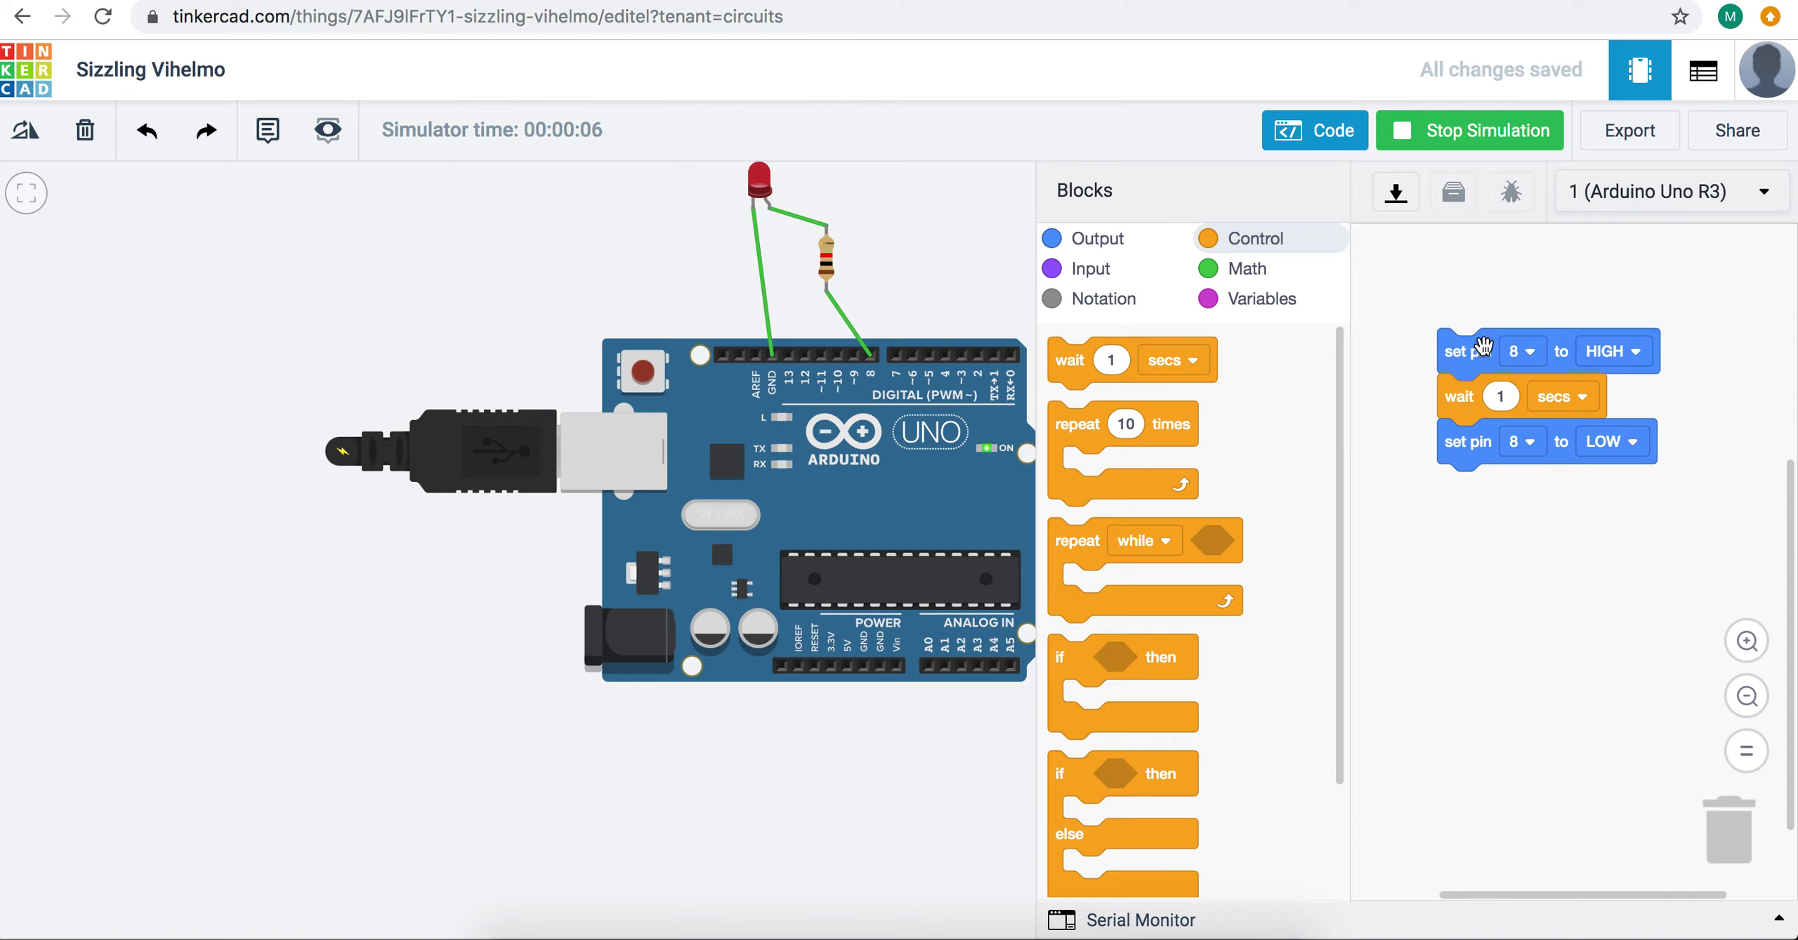
Step: Attach a second 1-second wait block below the LOW block, and test it by running and stopping the simulation
drag(1071, 359, 1457, 492)
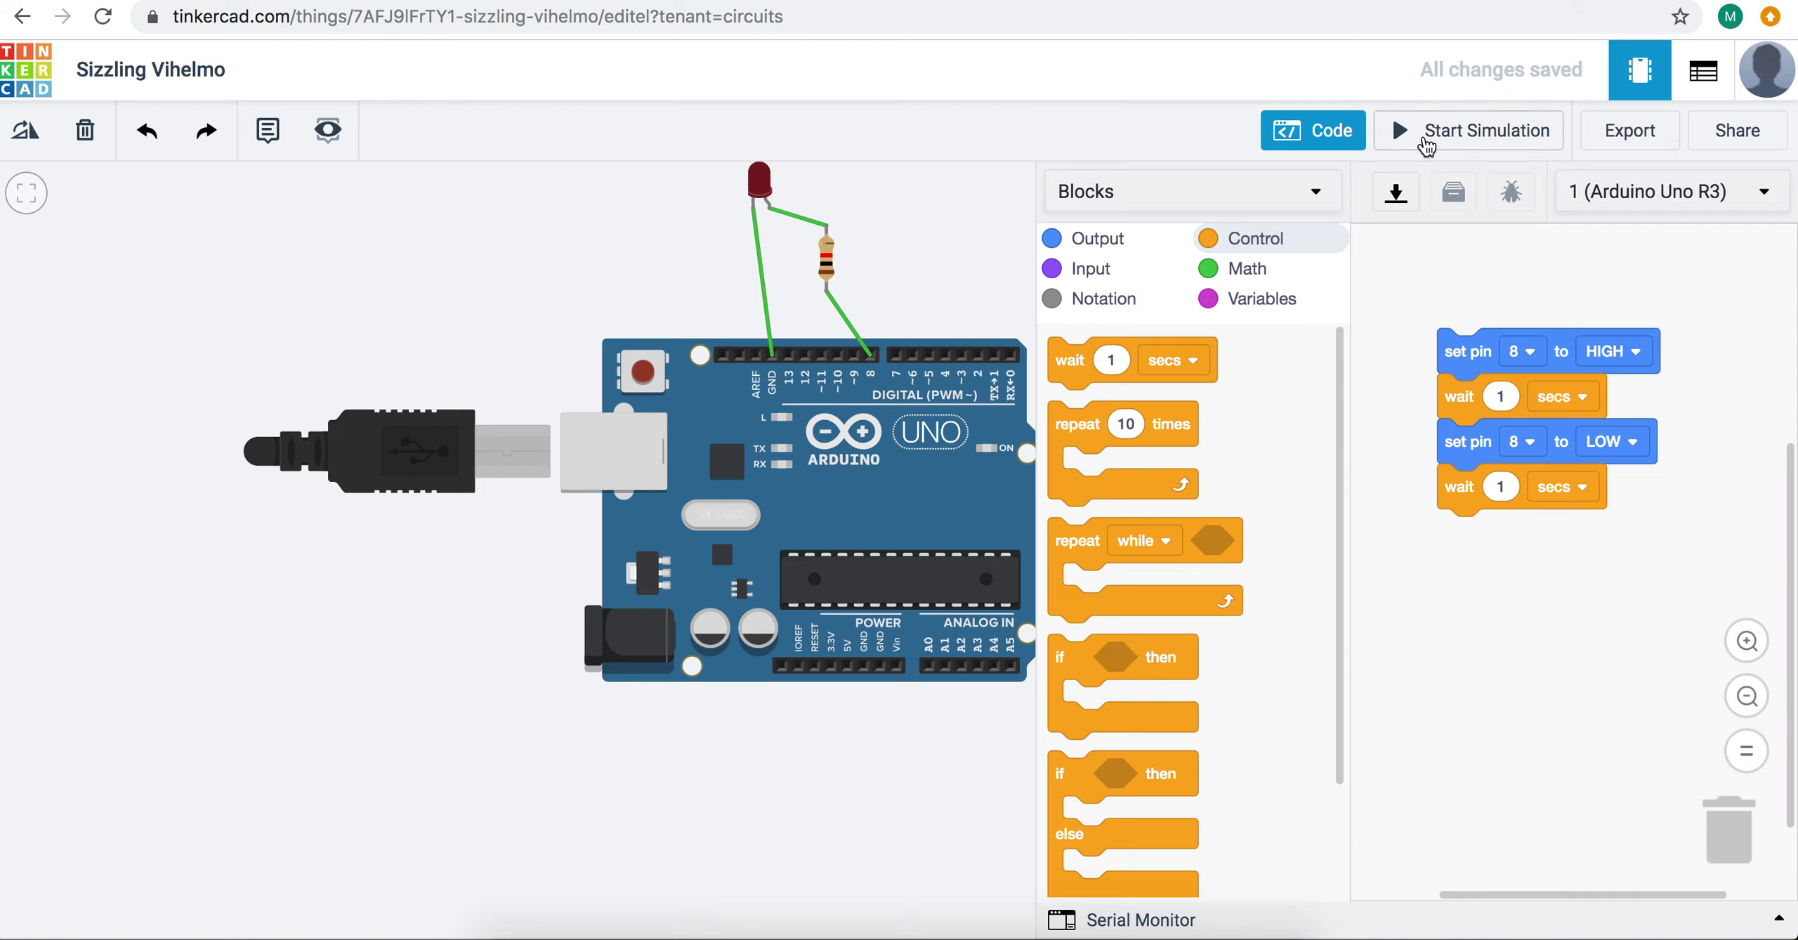
click(1427, 145)
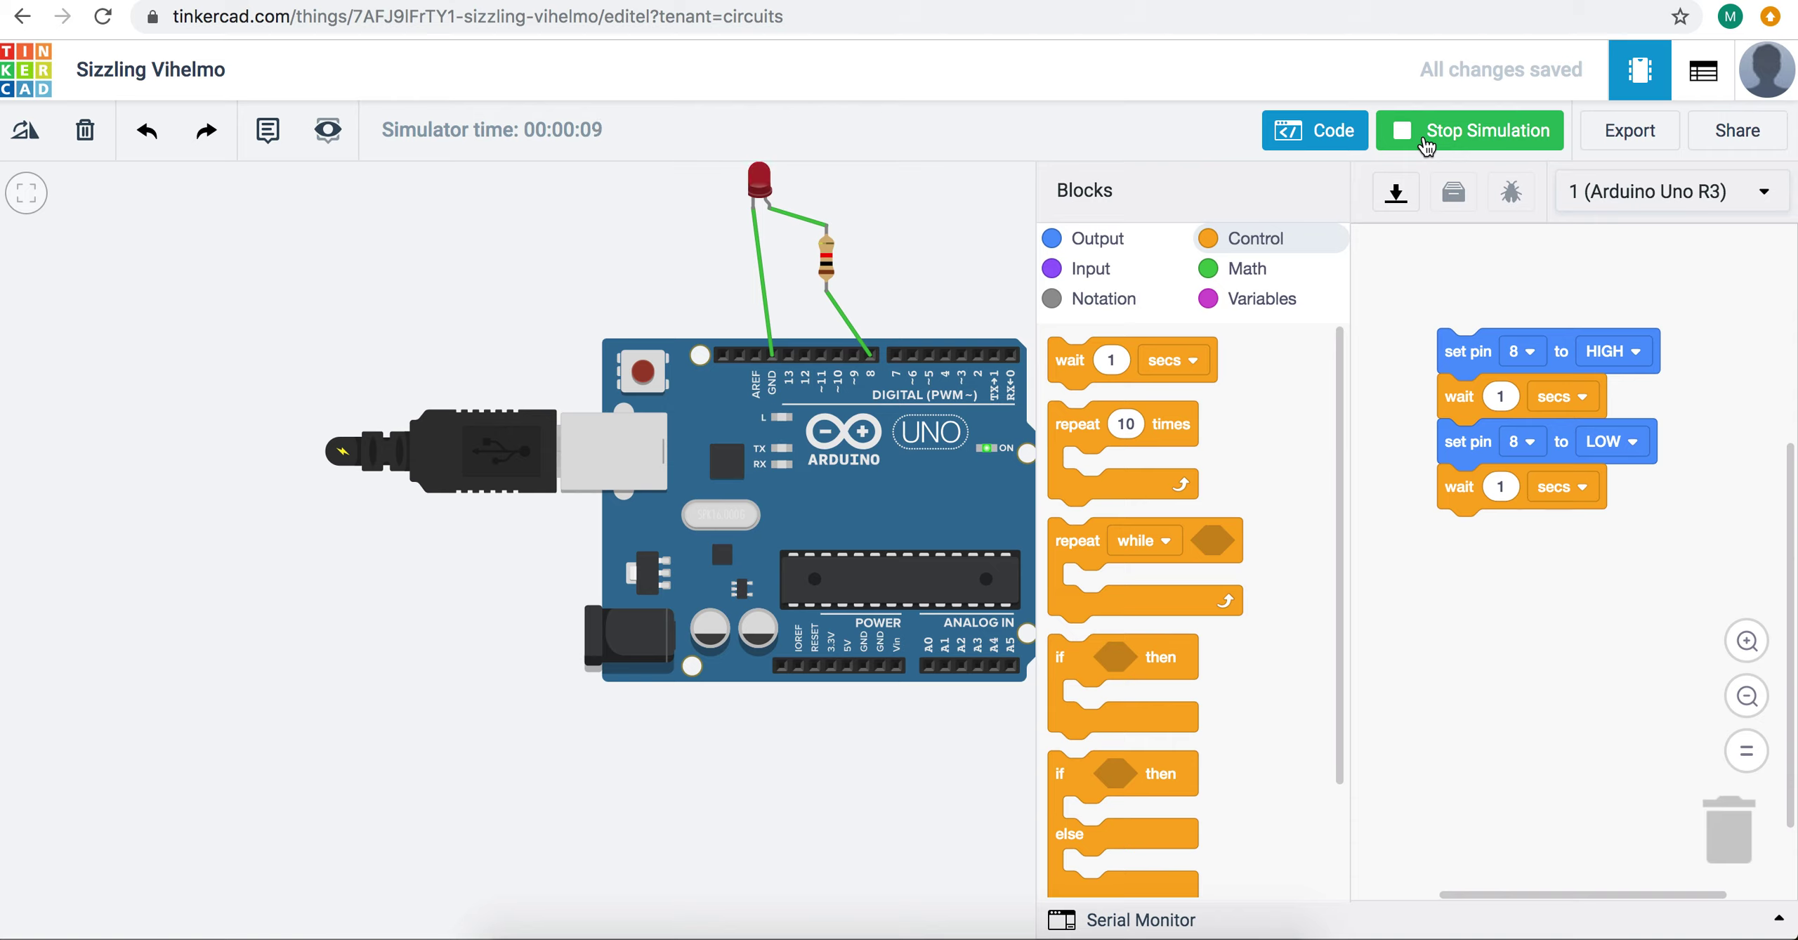
click(1425, 133)
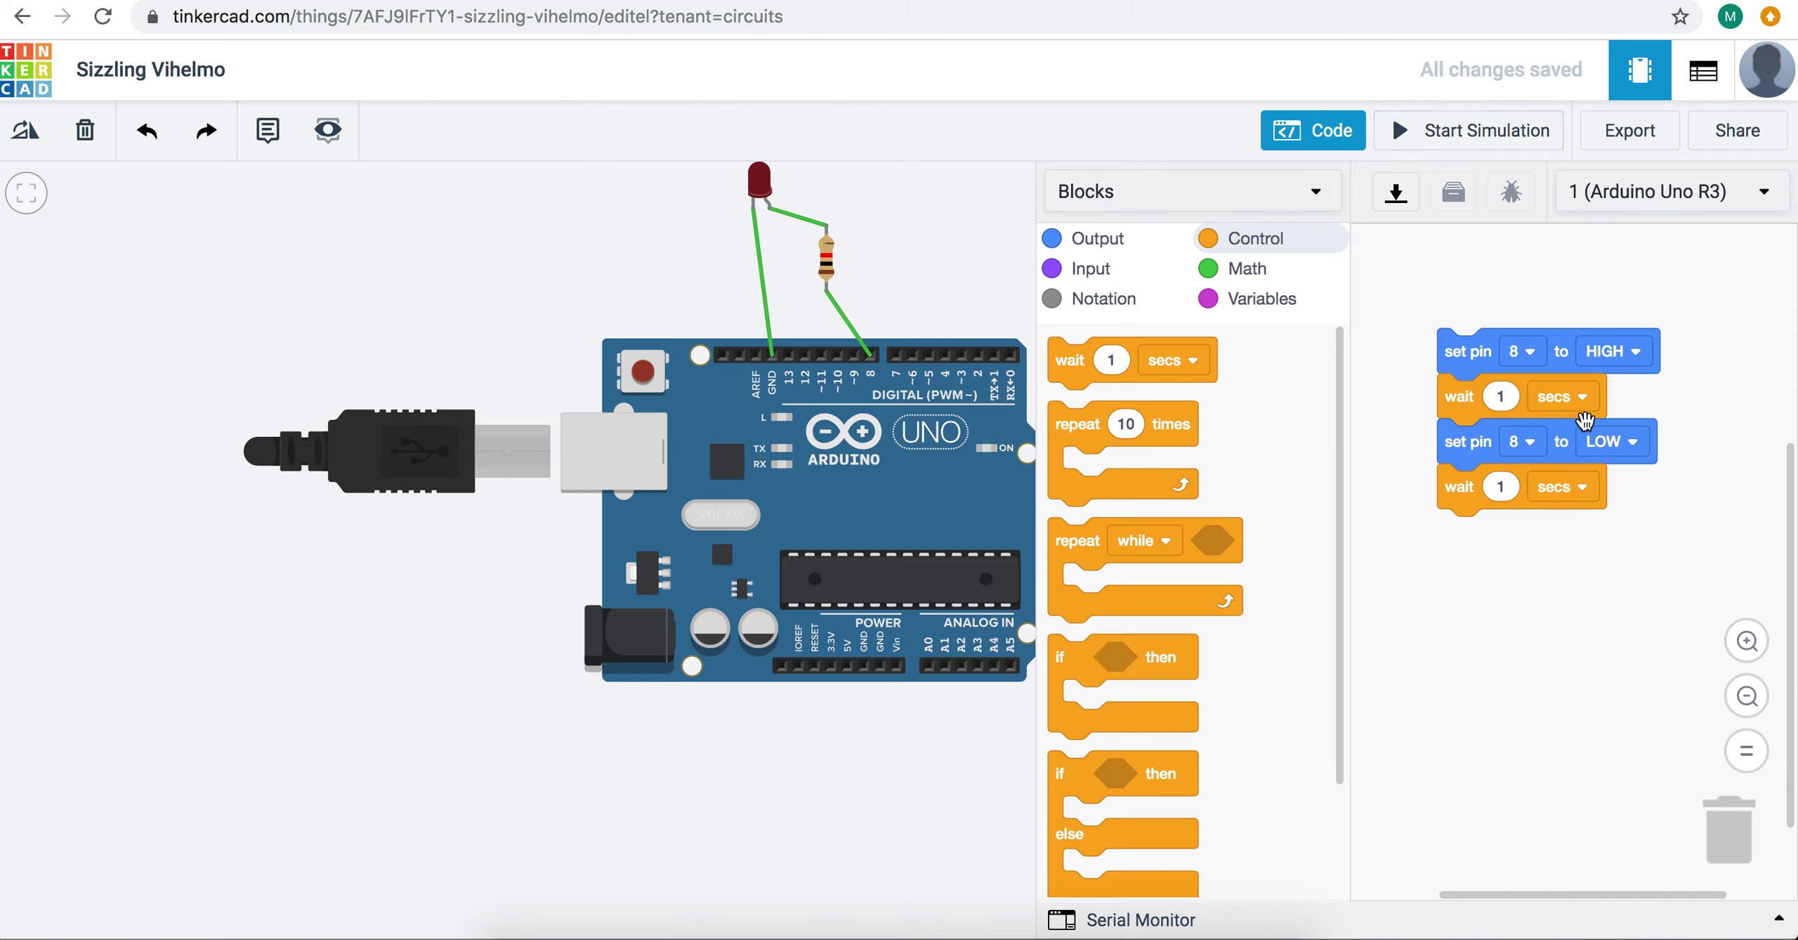
Step: Set both wait blocks to 100 milliseconds, and test the faster blinking by running and stopping the simulation
click(1564, 398)
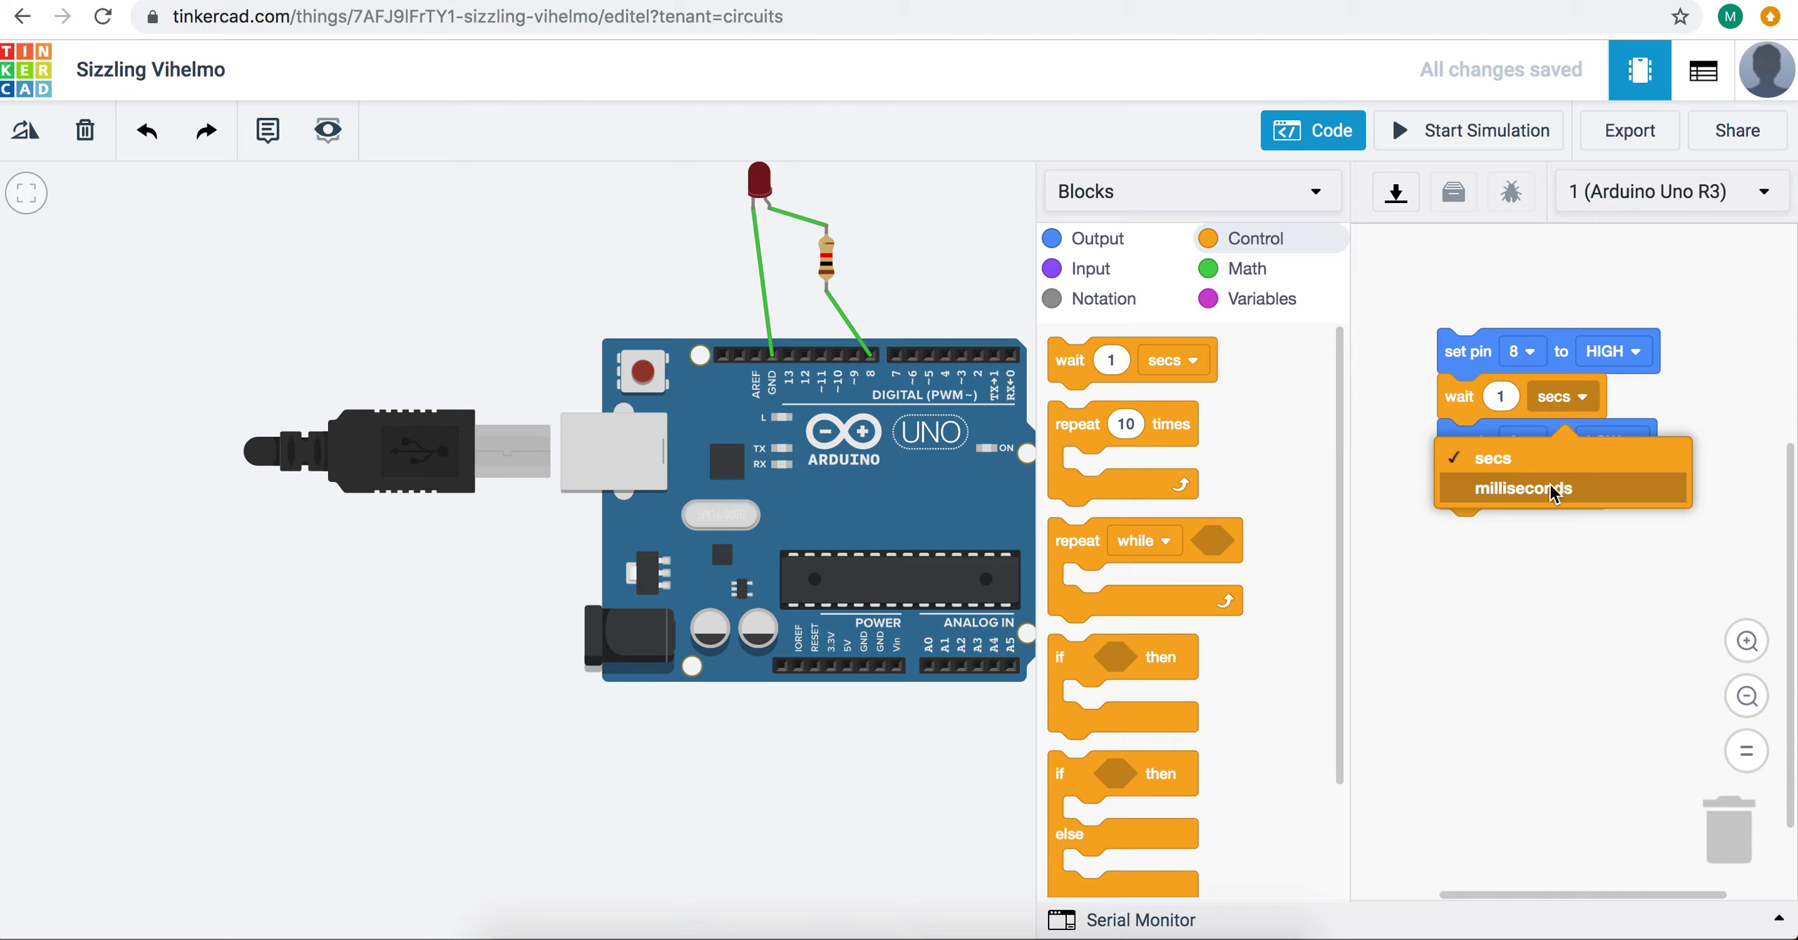
click(1555, 489)
click(1566, 495)
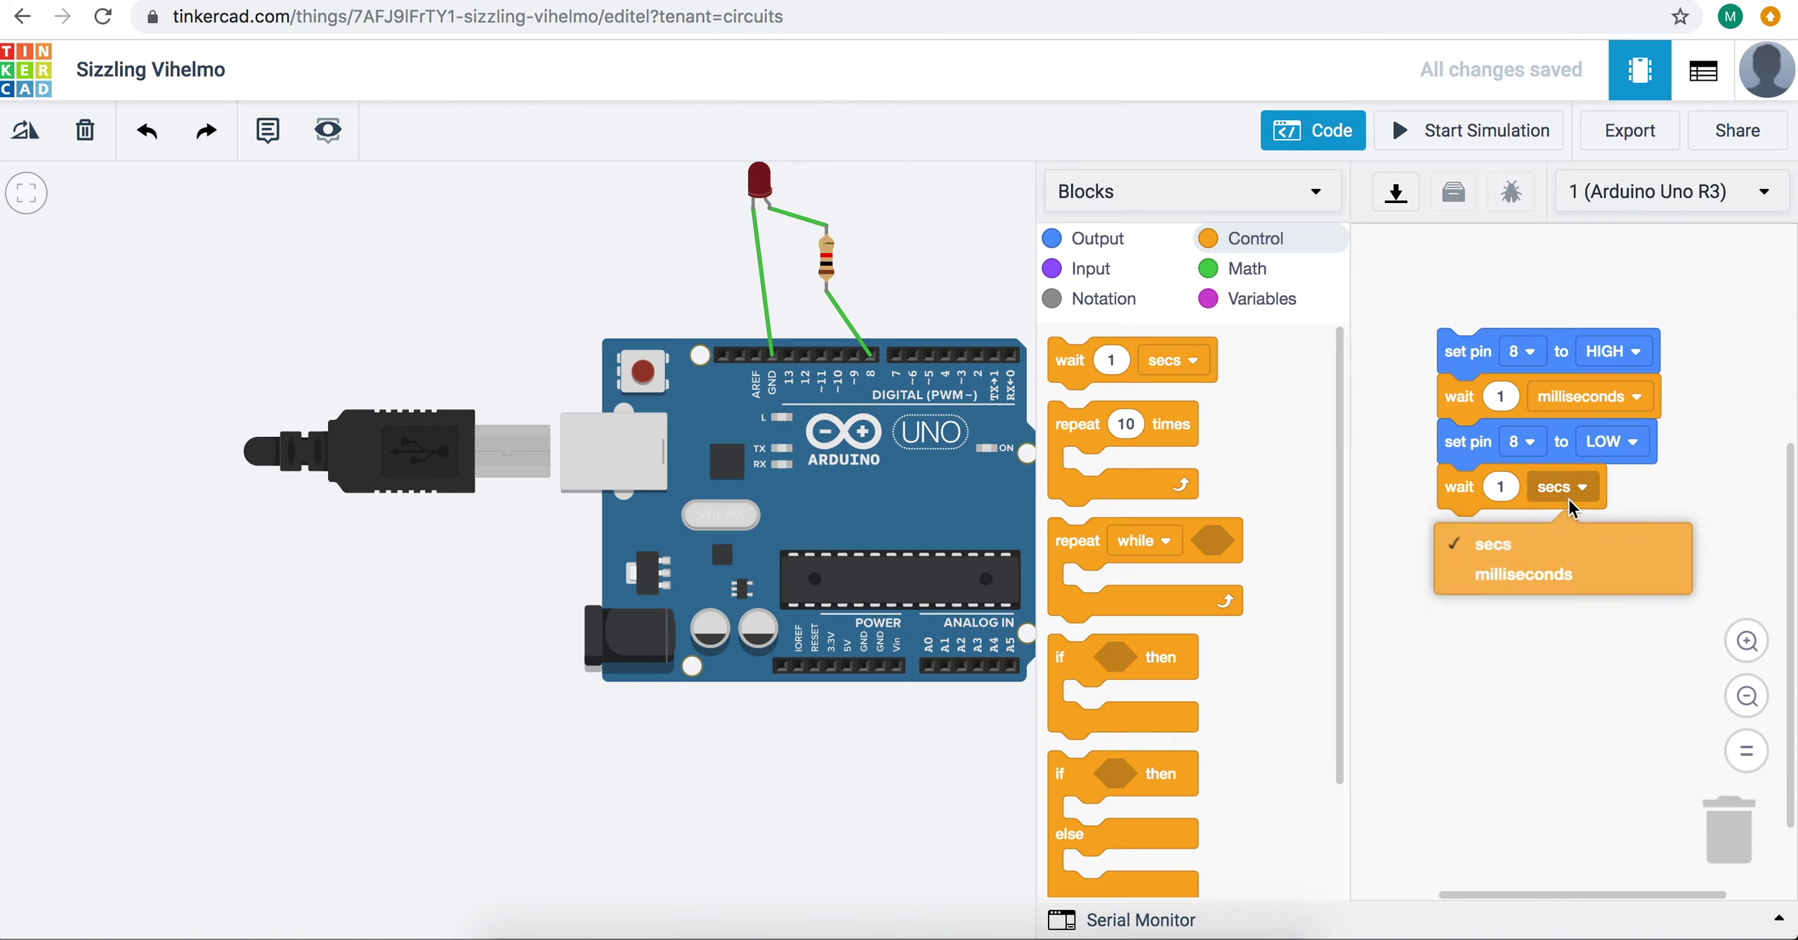
click(1545, 574)
click(1503, 397)
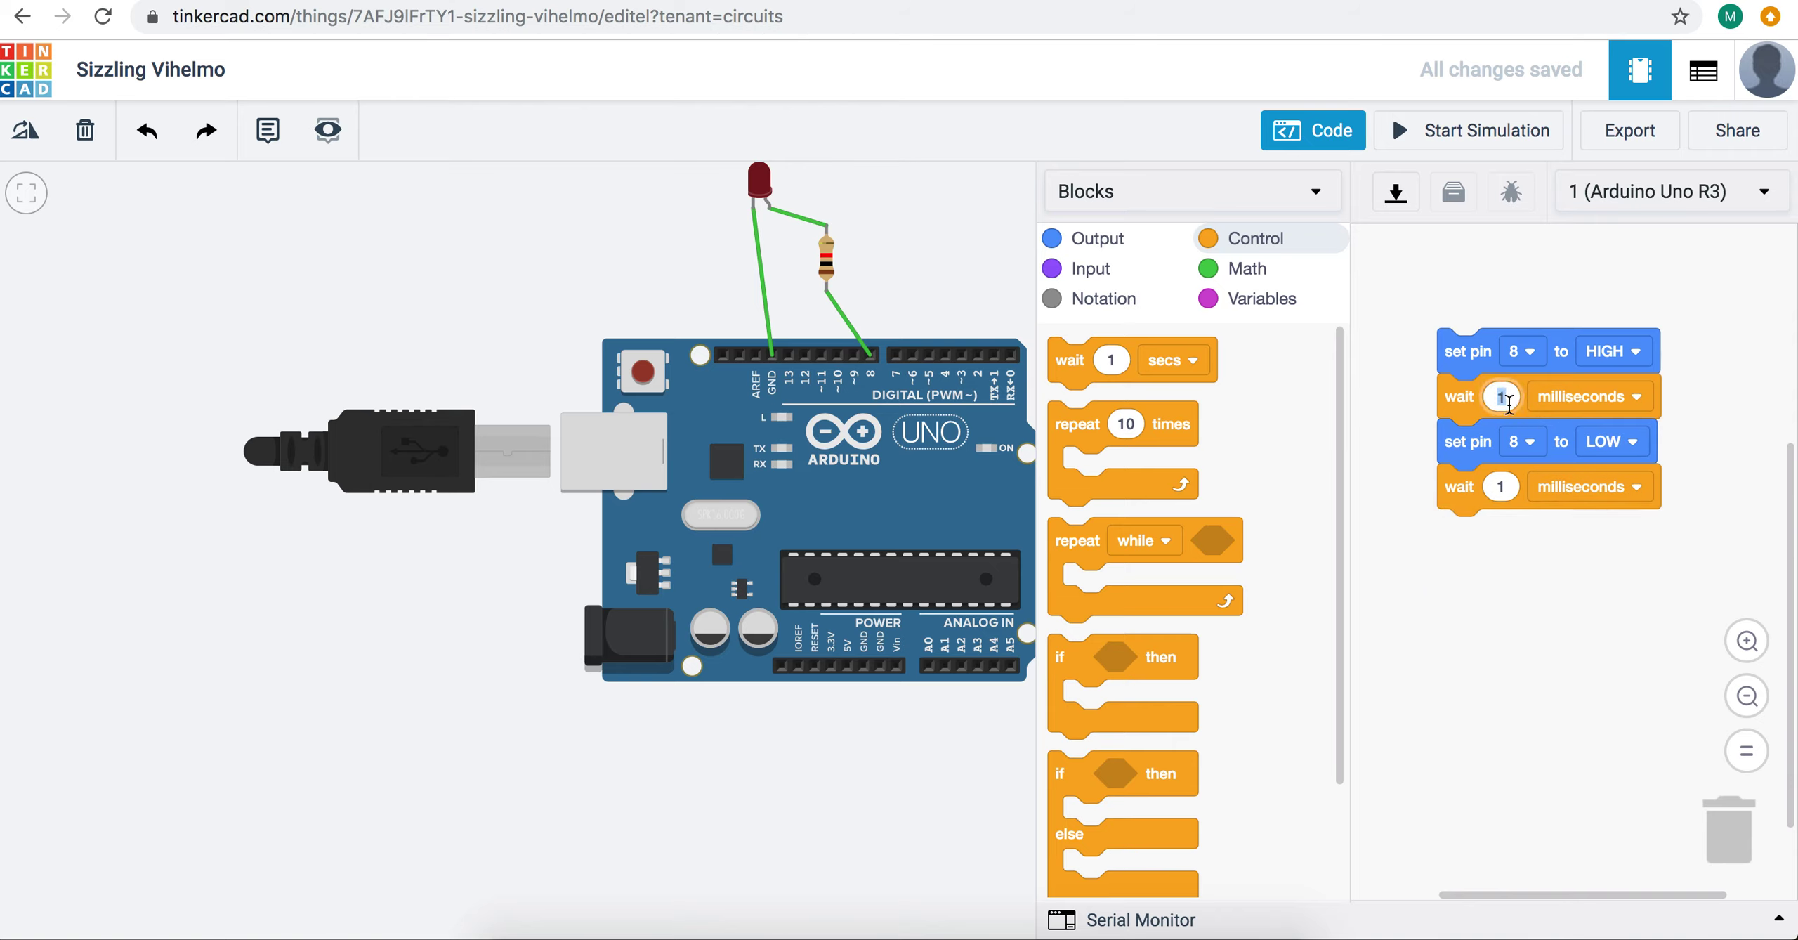
text(100)
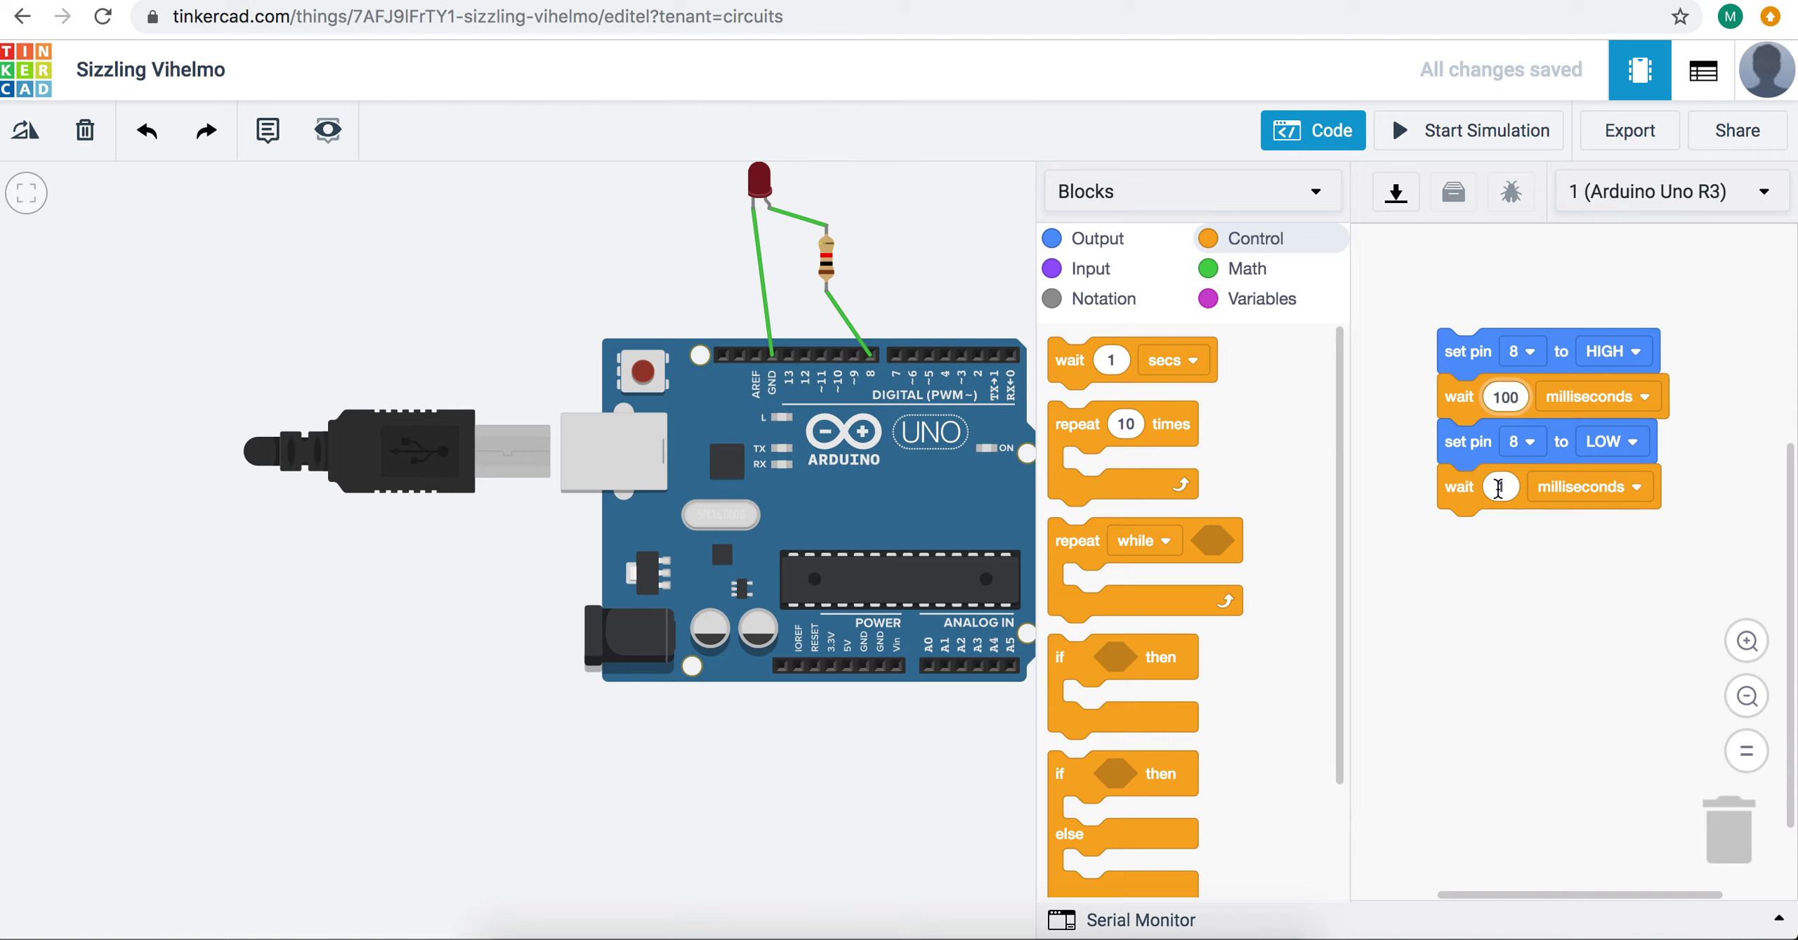
click(1499, 487)
text(100)
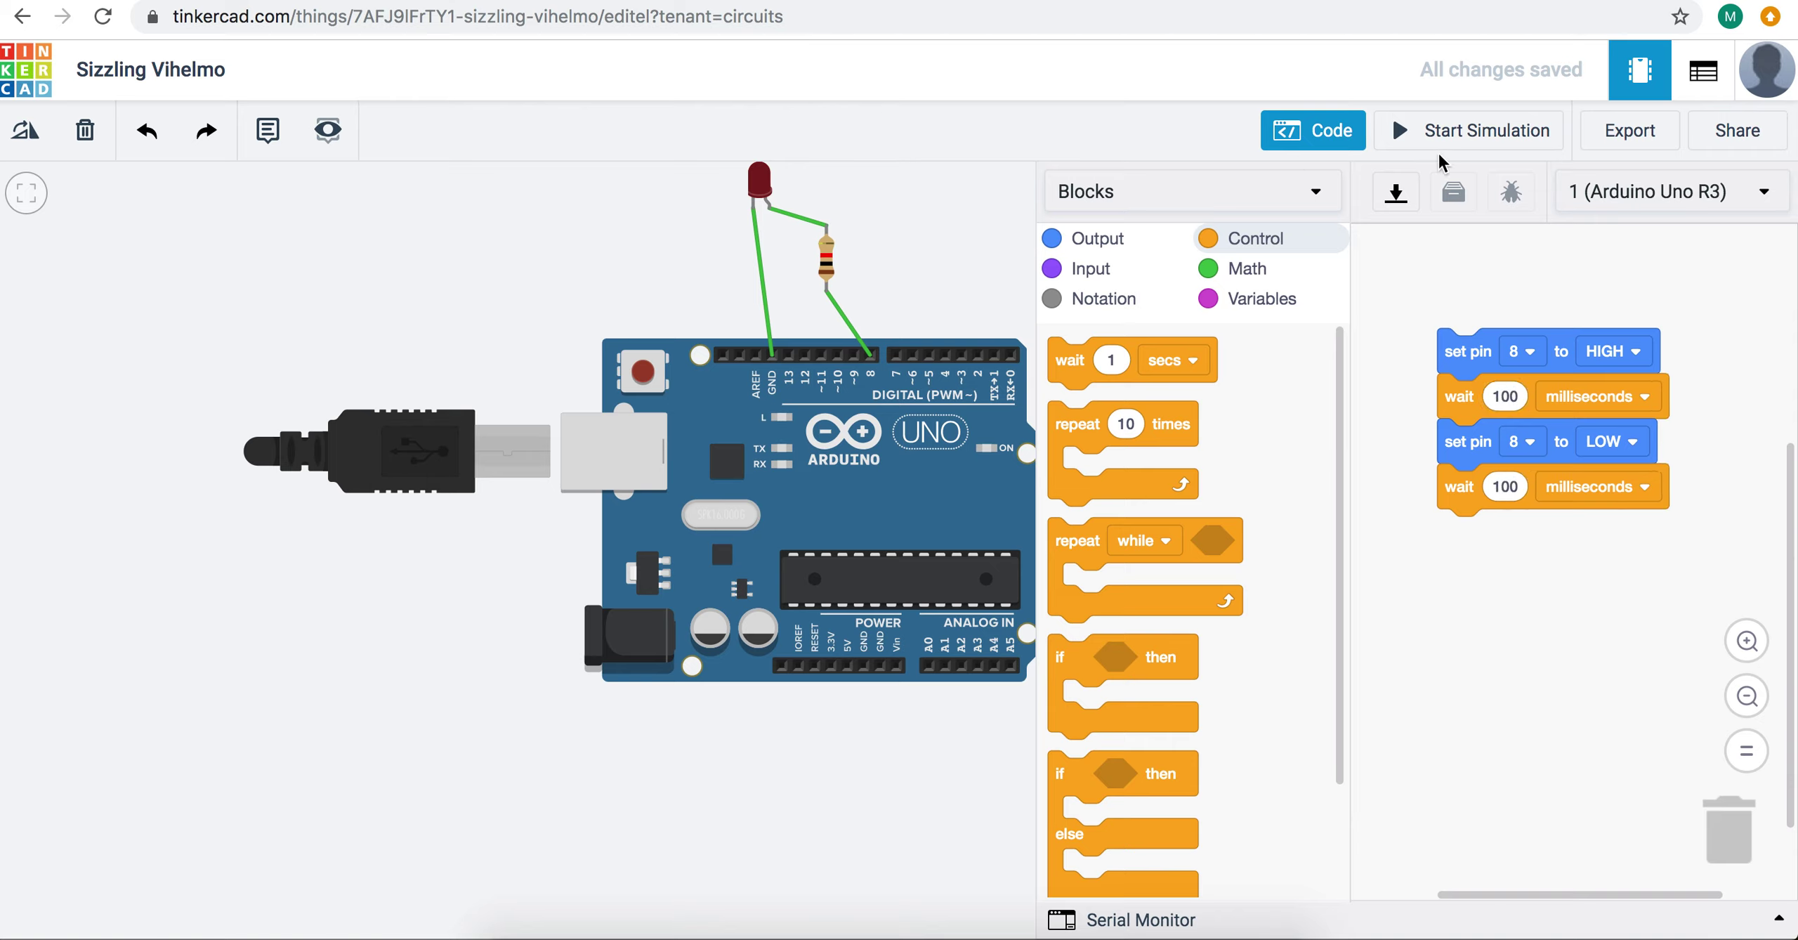
click(1437, 146)
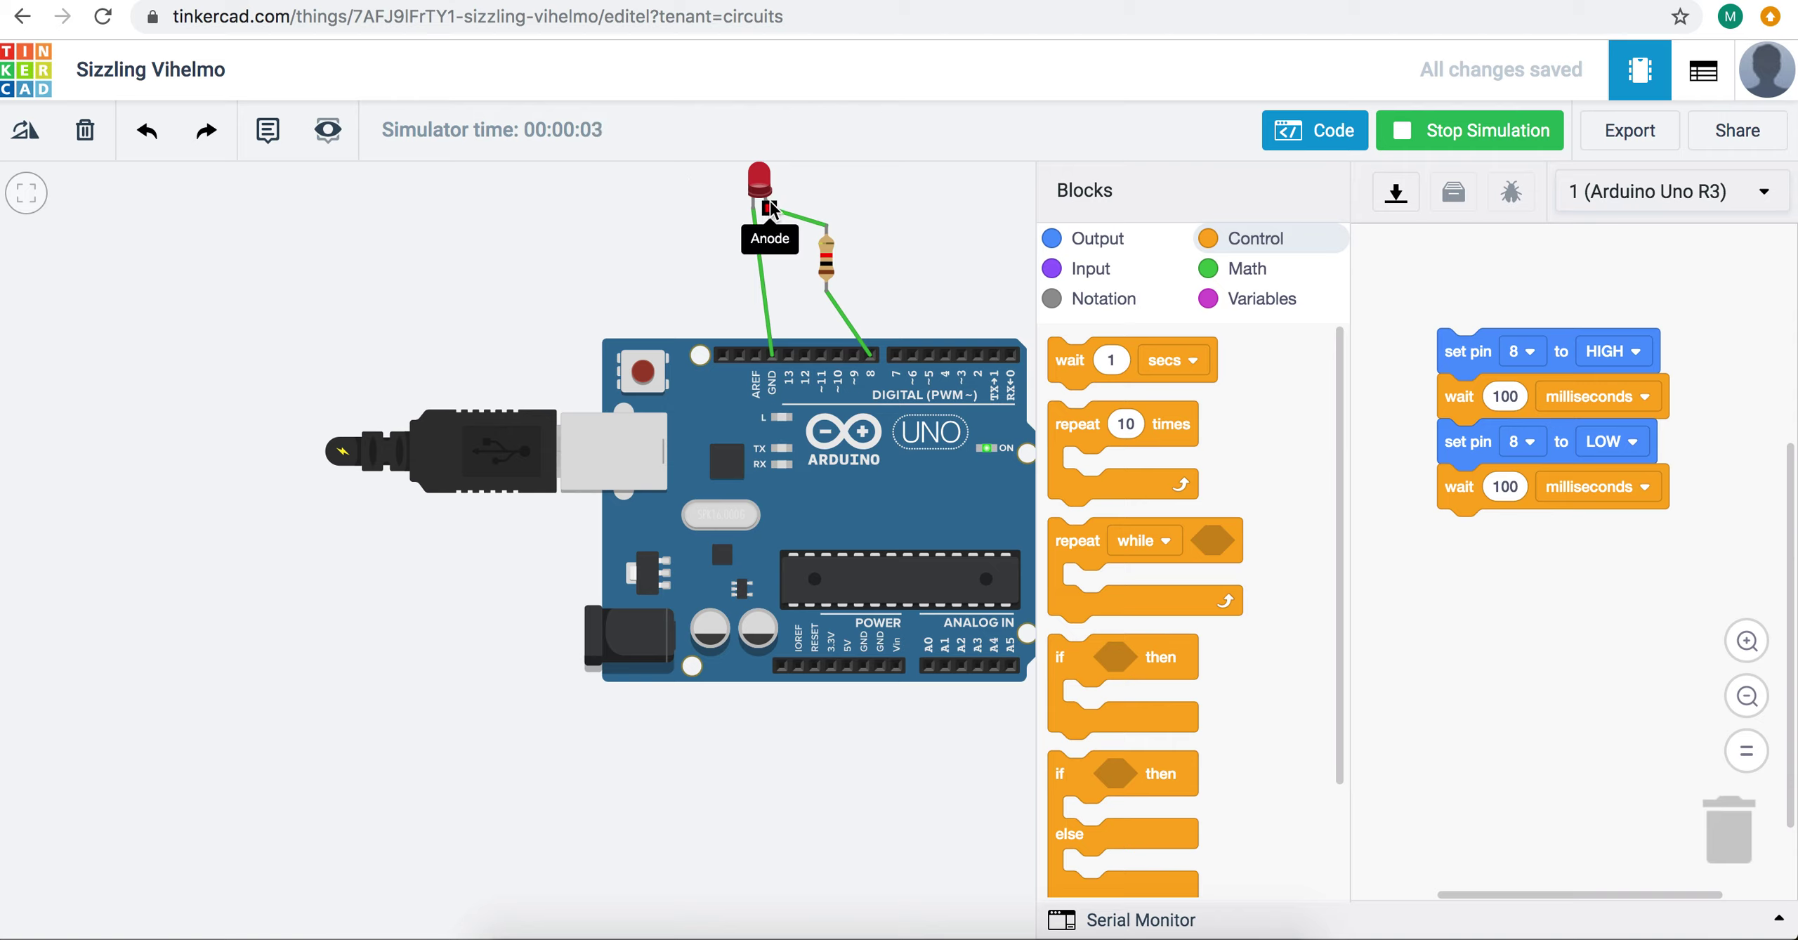
click(1489, 133)
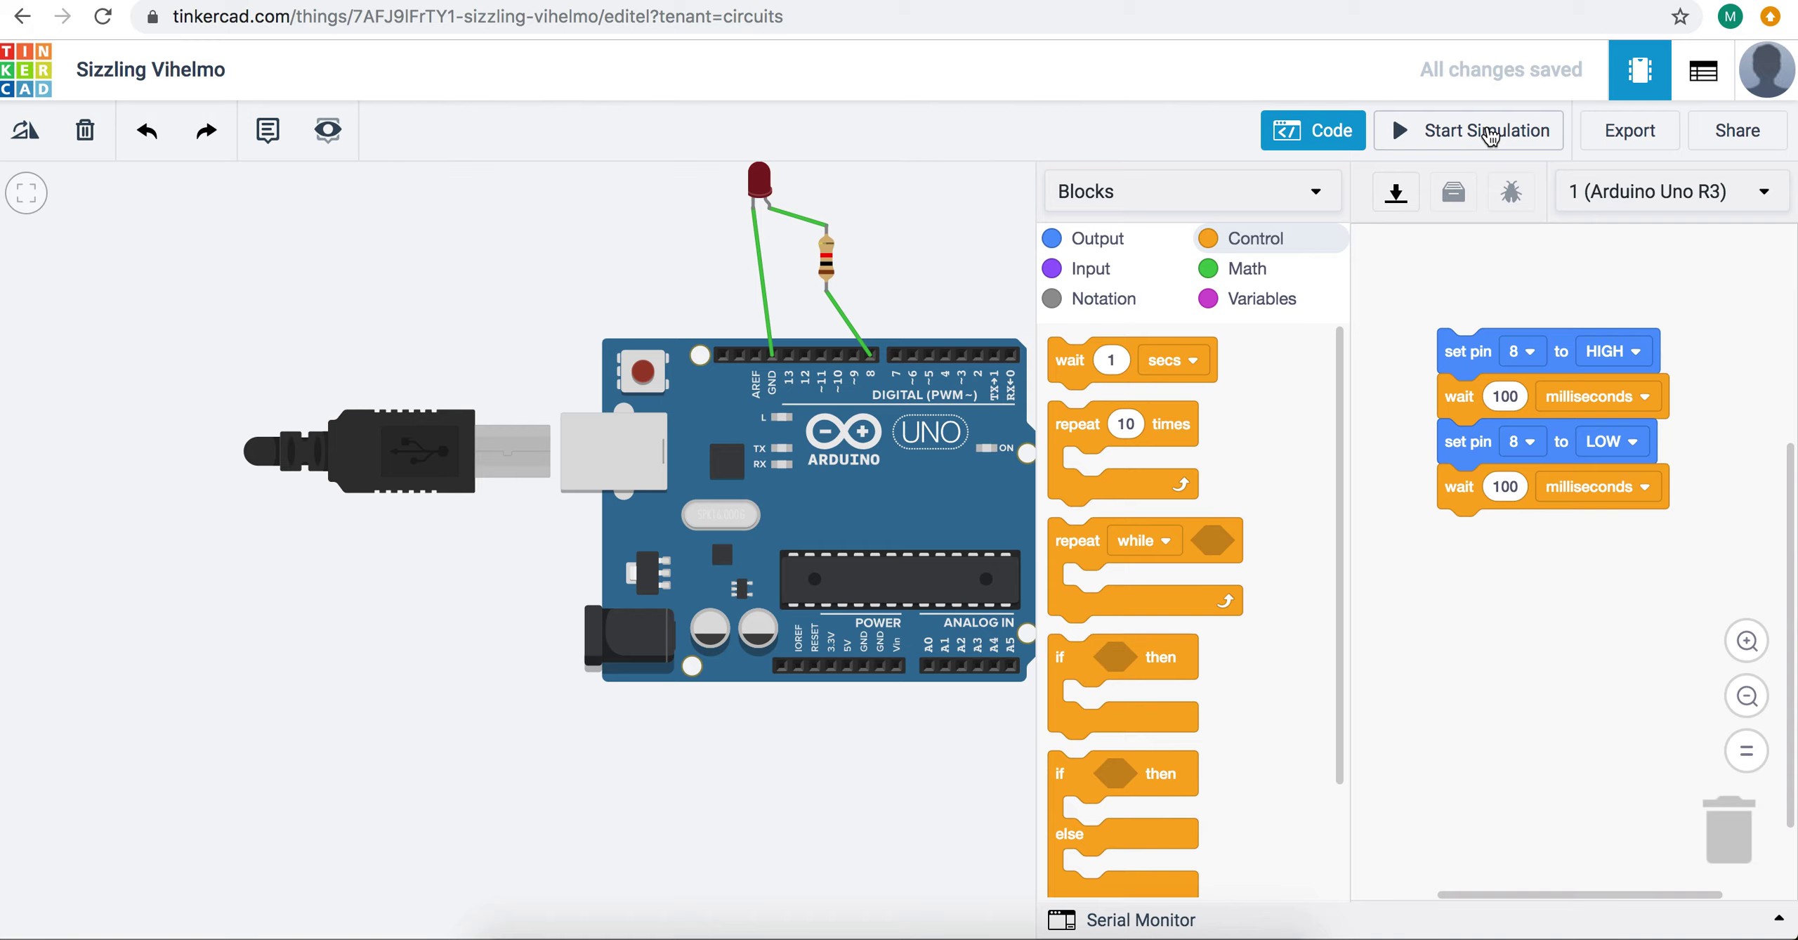
scroll(975, 302, up, 5)
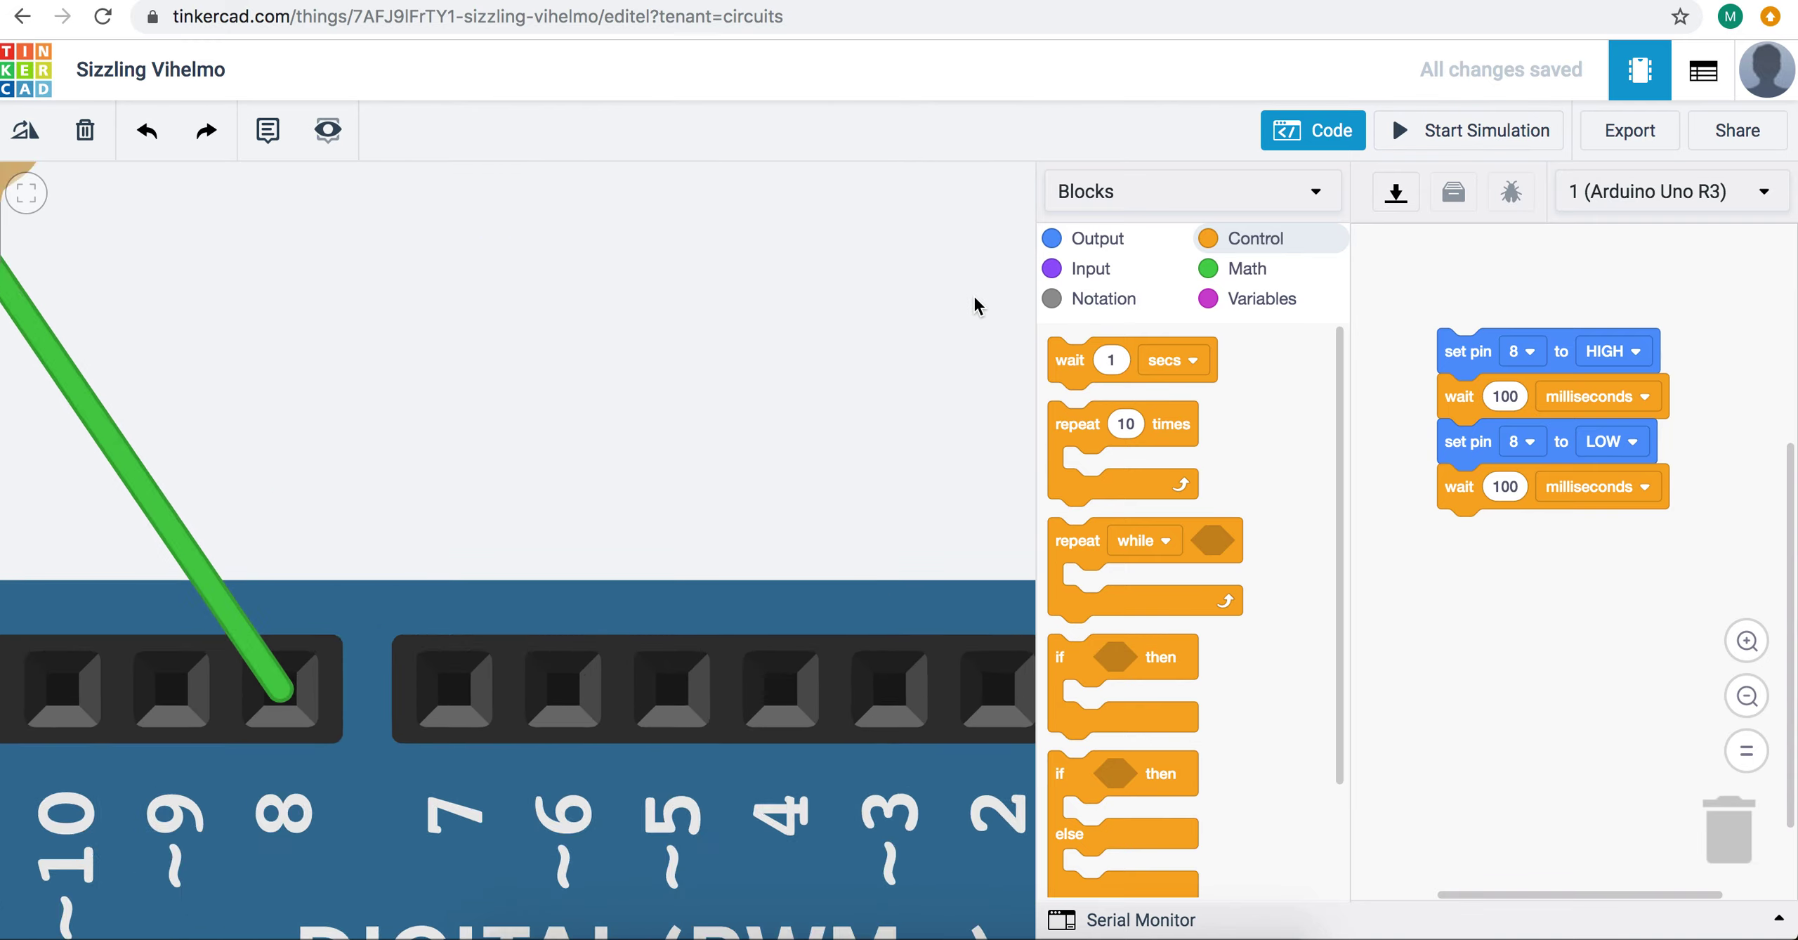
scroll(972, 294, down, 3)
scroll(969, 295, down, 2)
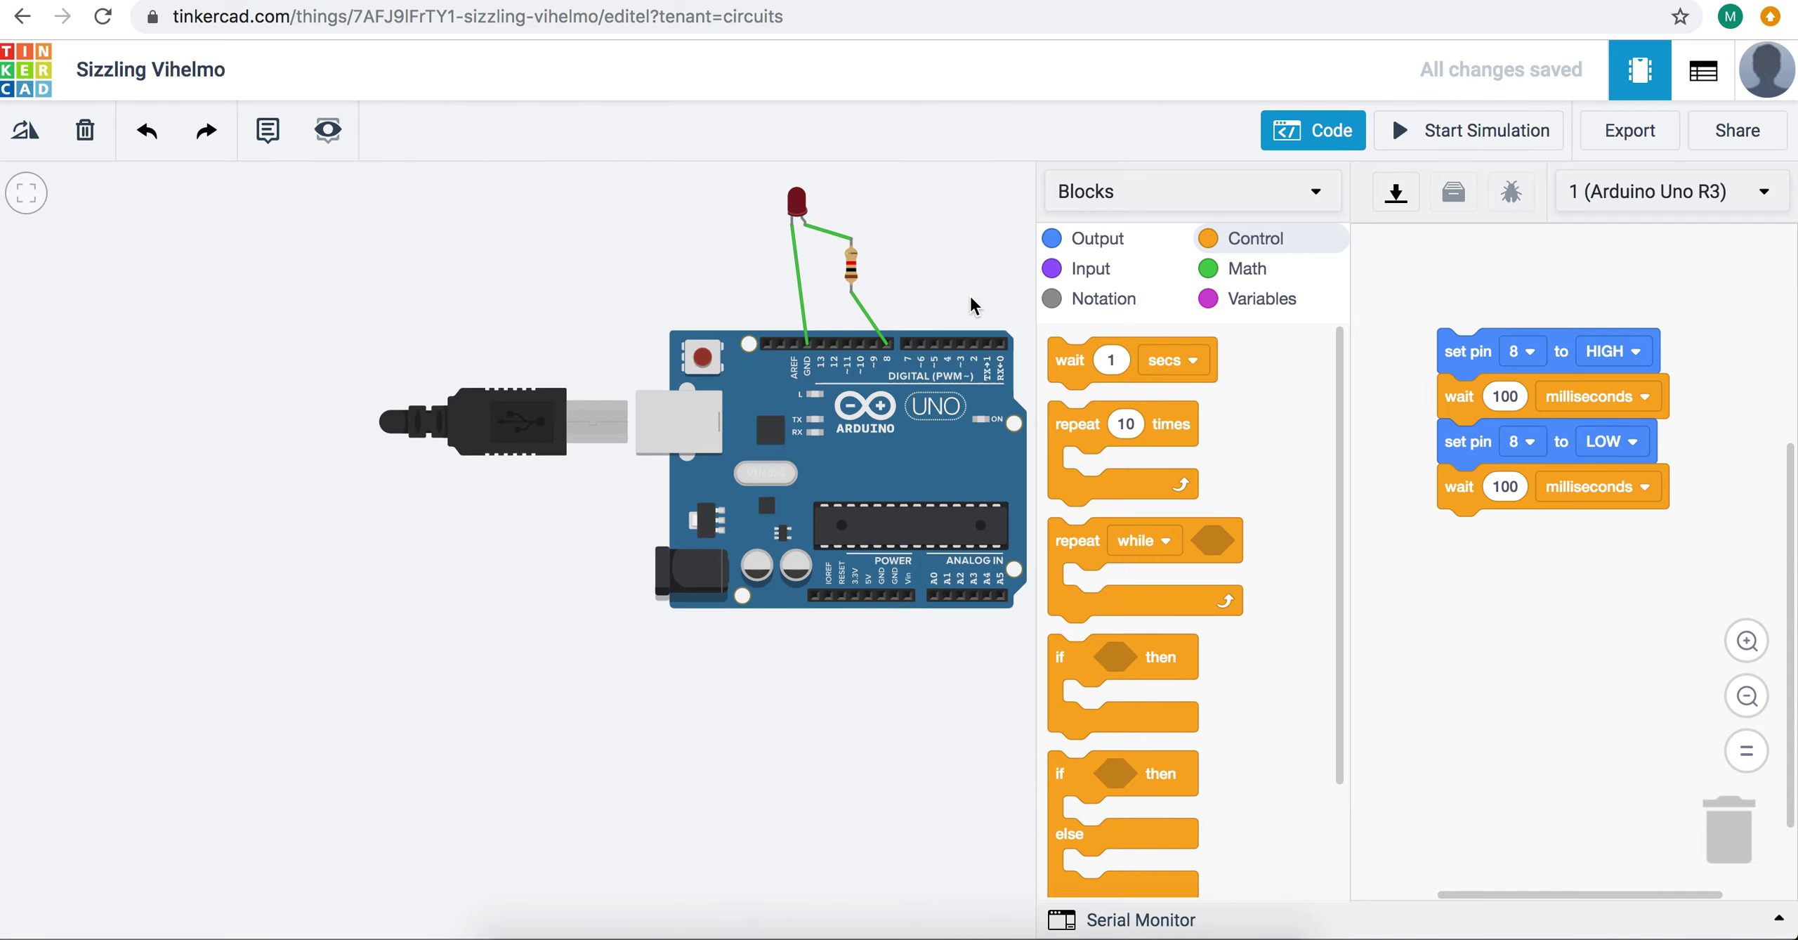
scroll(969, 295, up, 6)
scroll(967, 294, down, 6)
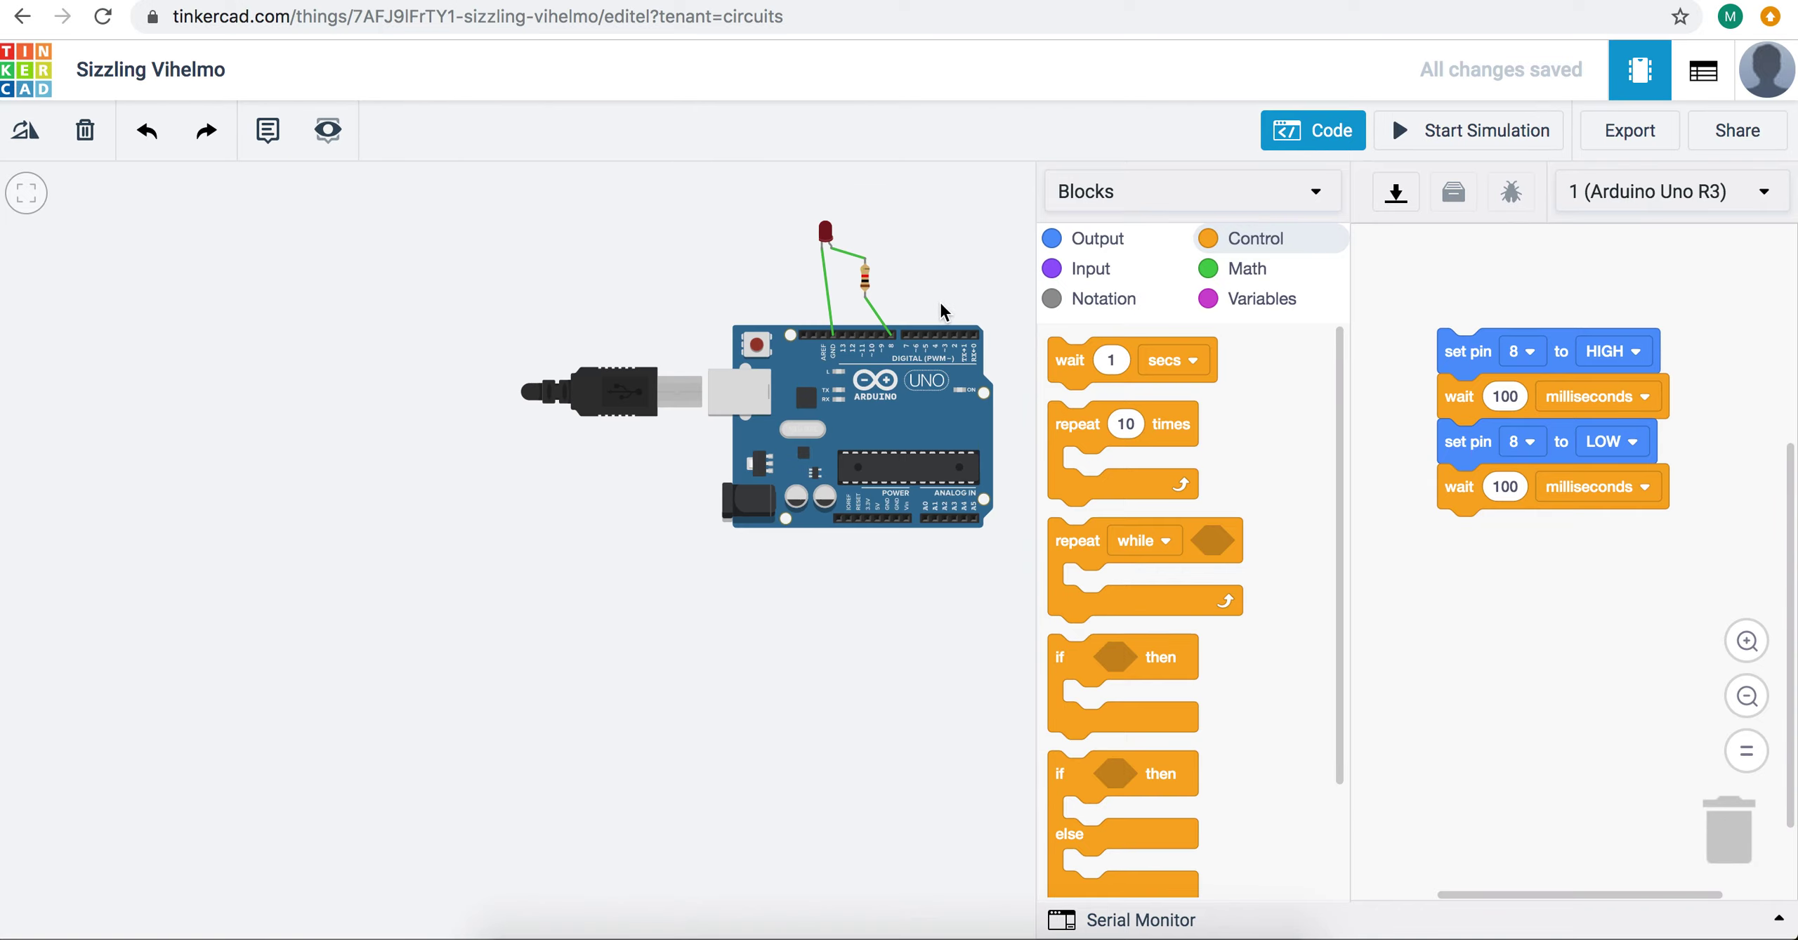
scroll(865, 288, up, 3)
scroll(866, 288, down, 5)
Step: Close the code editor and move the resistor closer to the LED's anode
click(1403, 141)
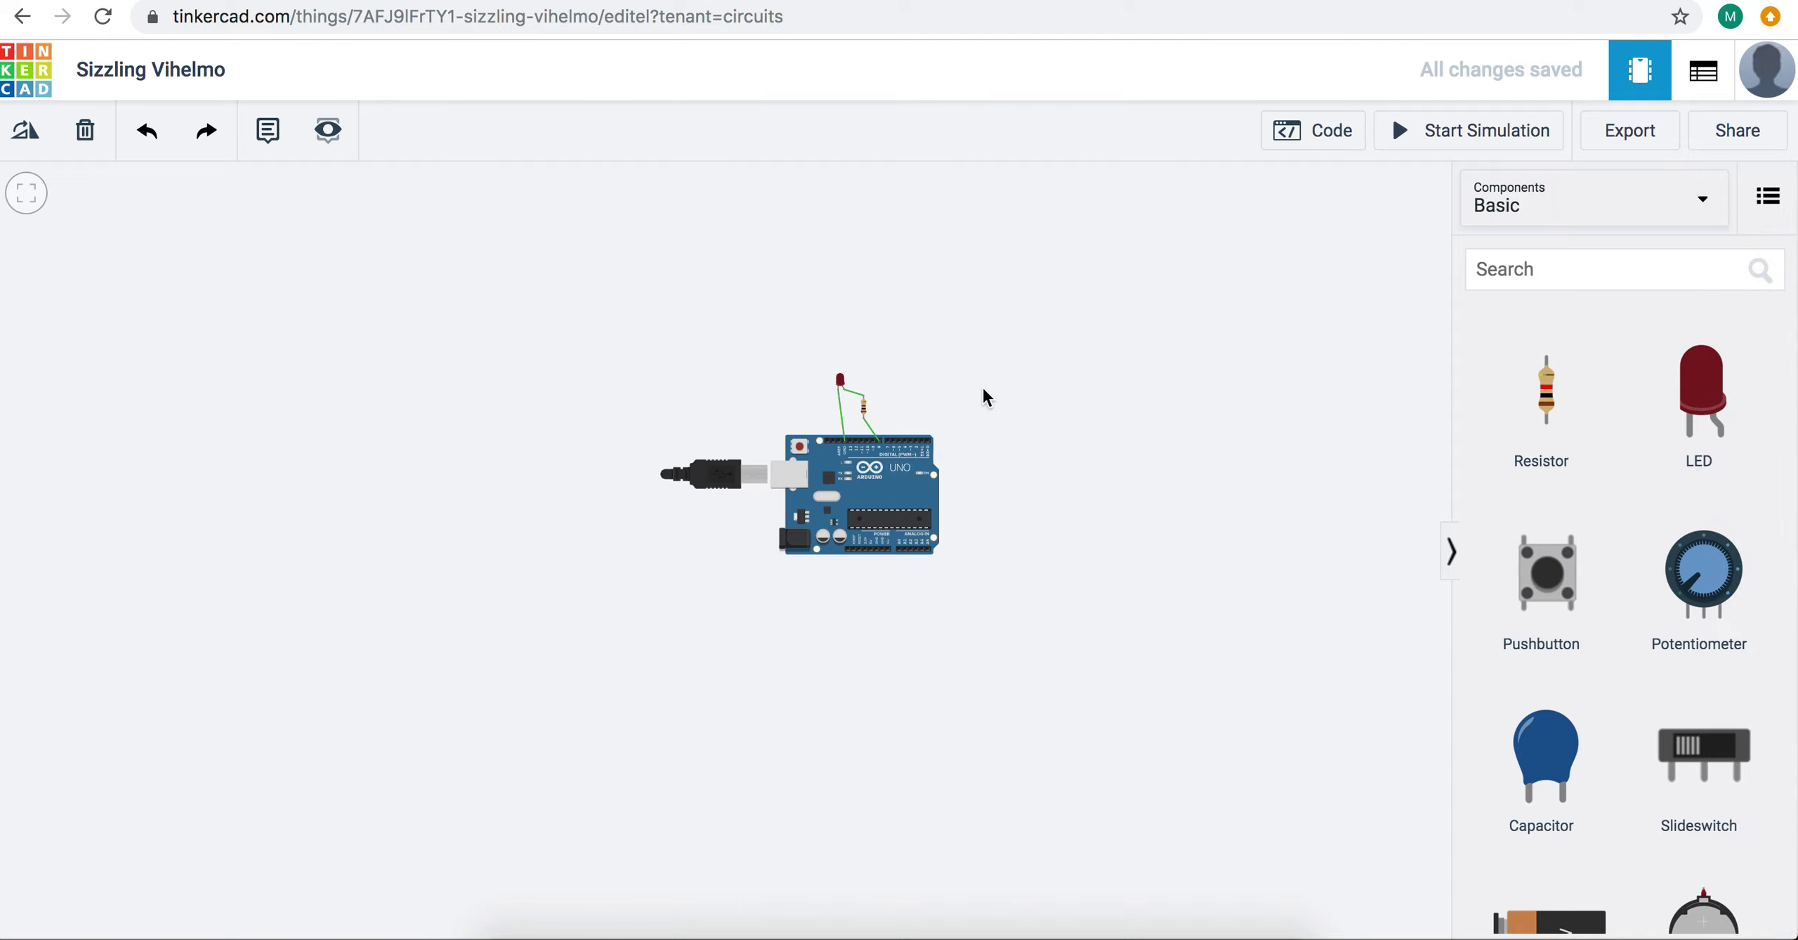
scroll(982, 388, up, 10)
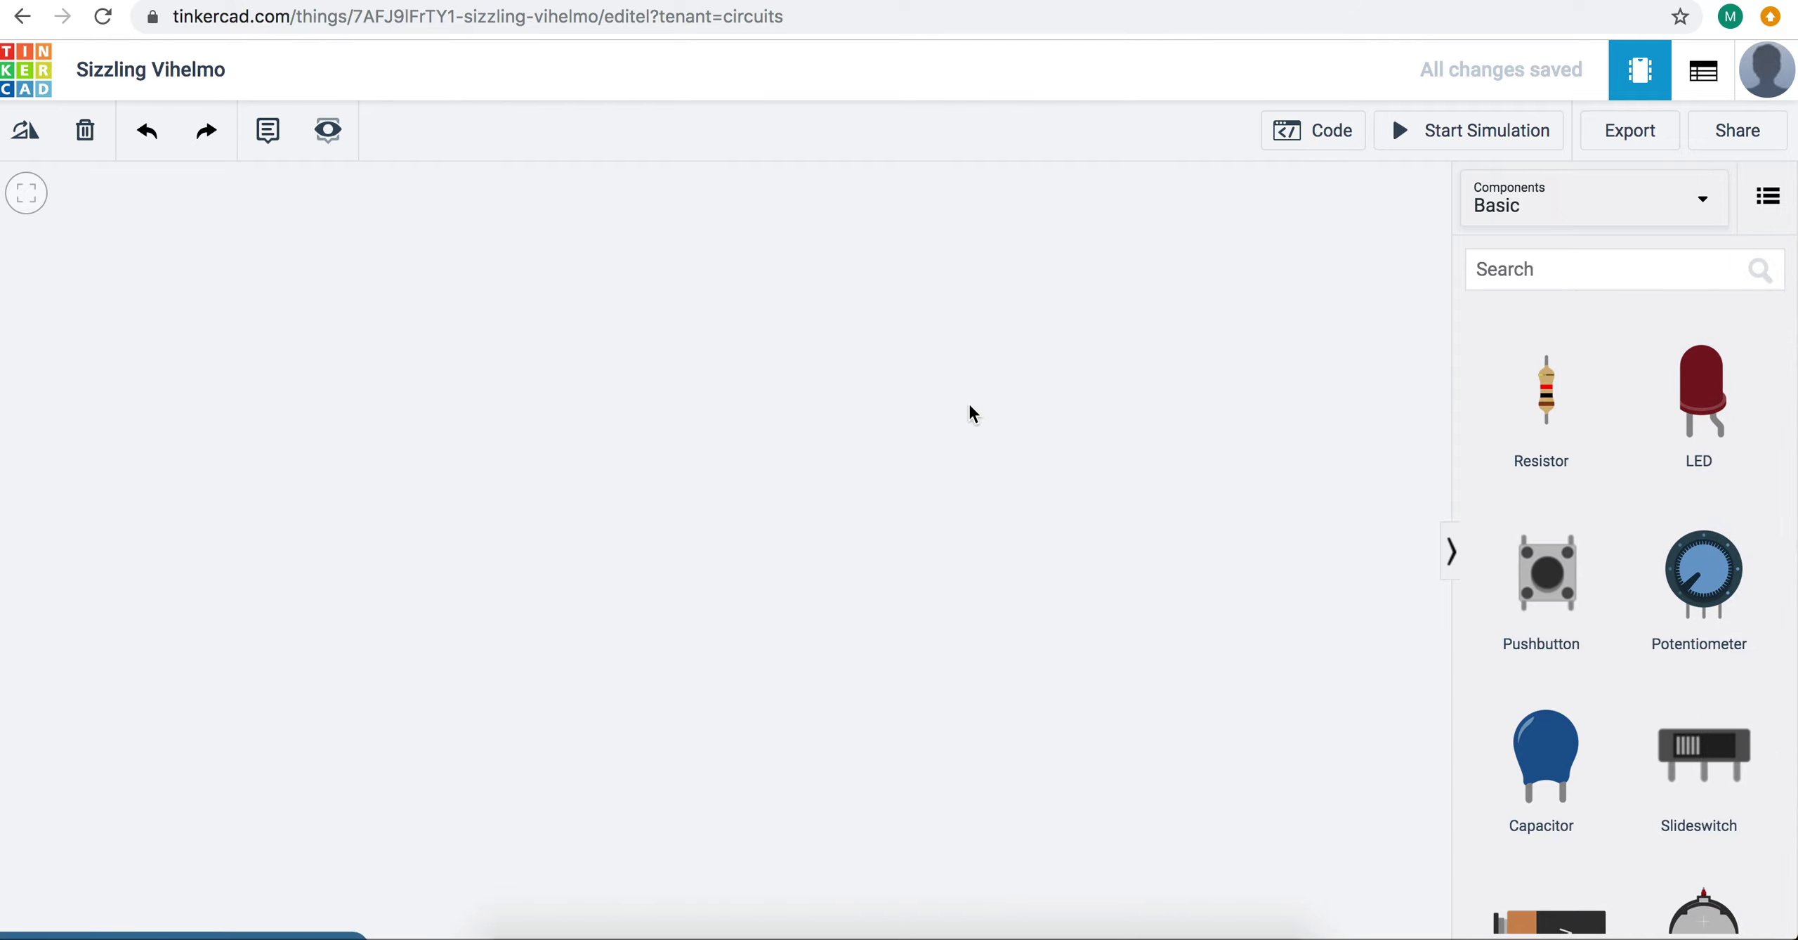
scroll(967, 445, down, 10)
drag(960, 453, 1163, 457)
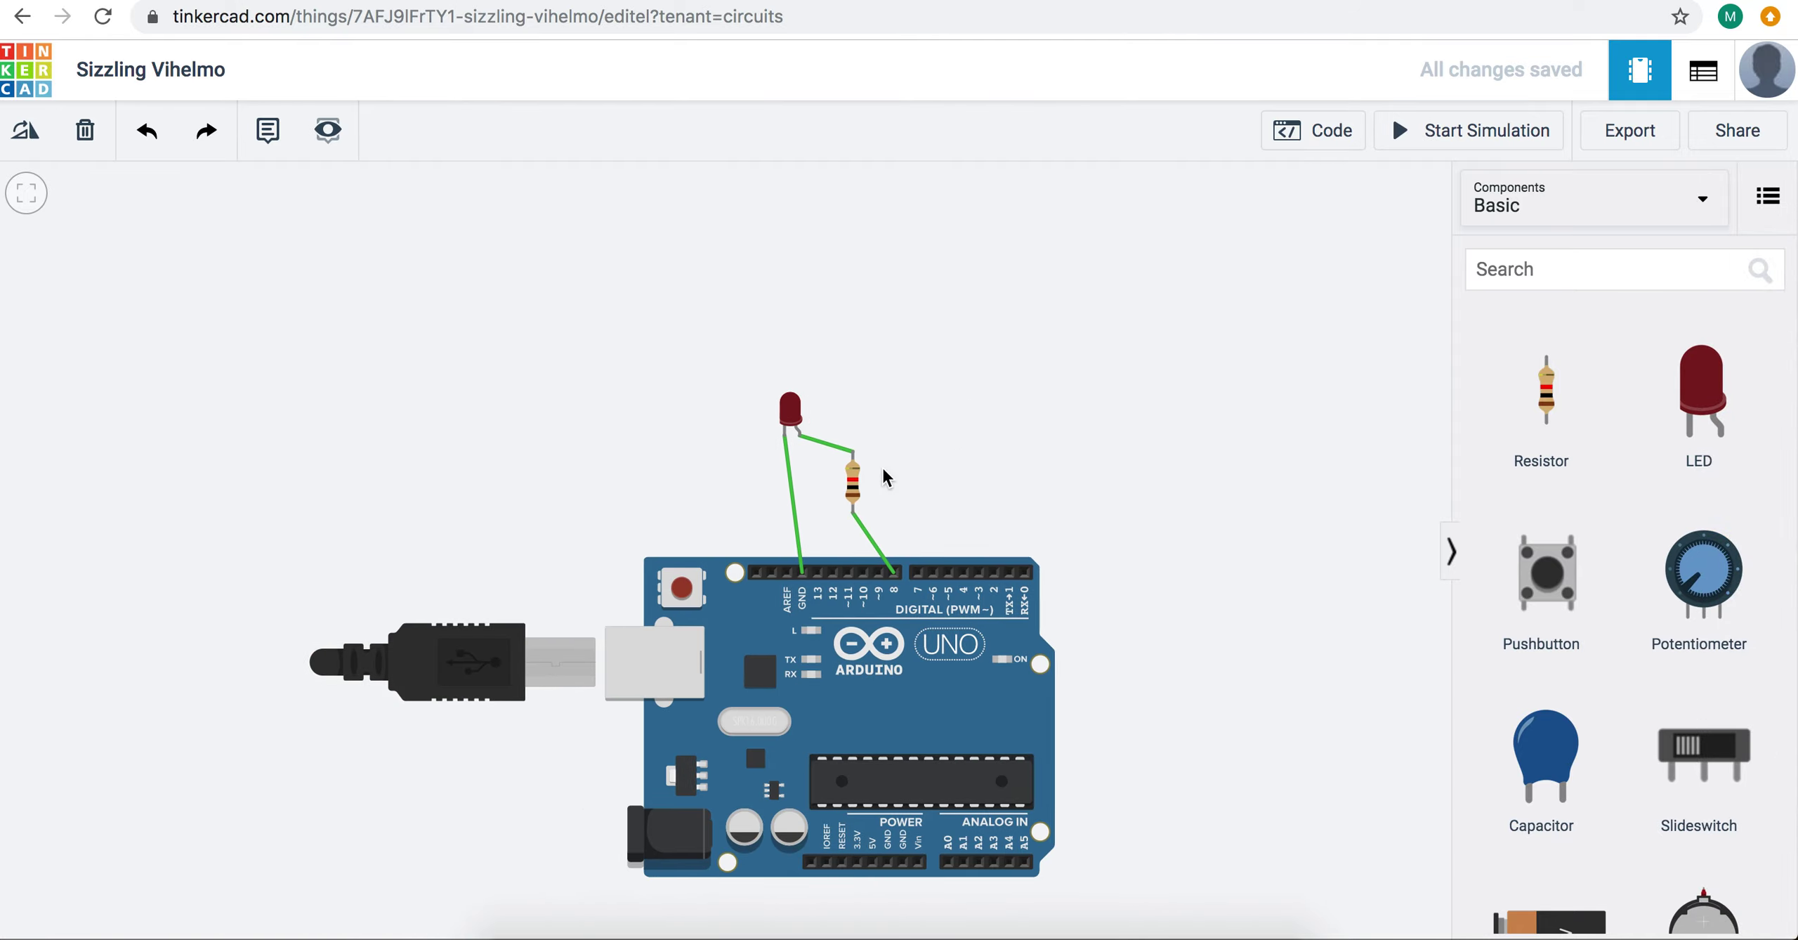
click(892, 572)
drag(1138, 431, 1158, 323)
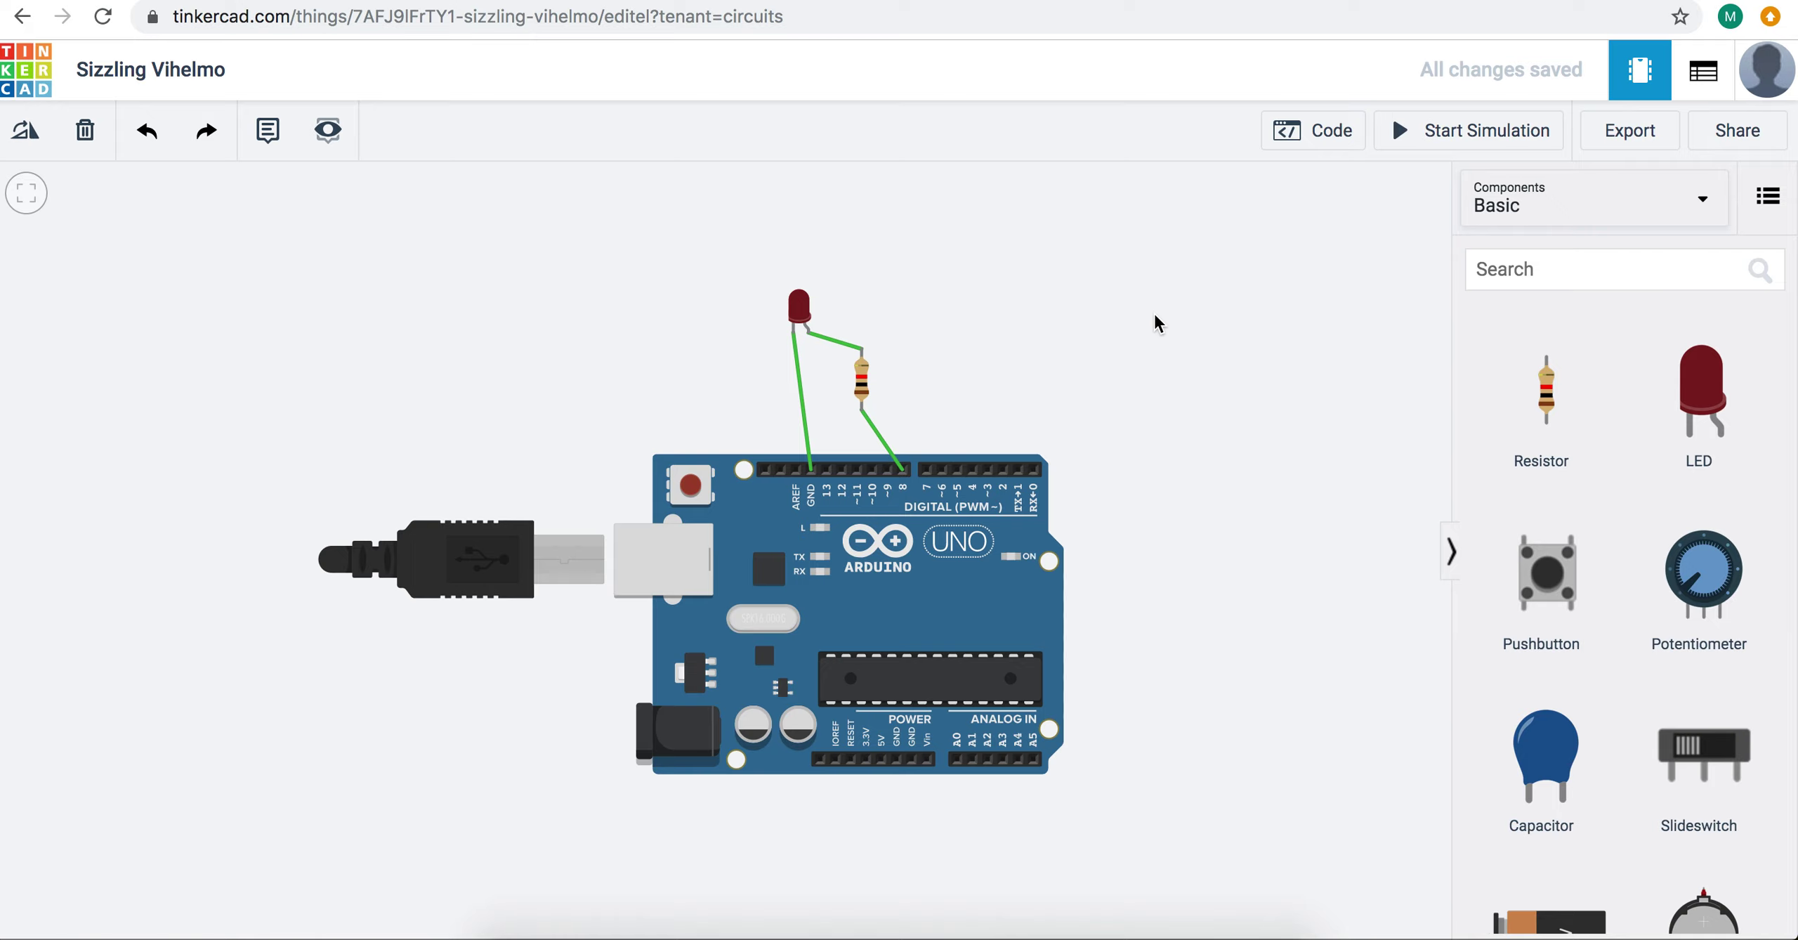
drag(861, 383, 820, 379)
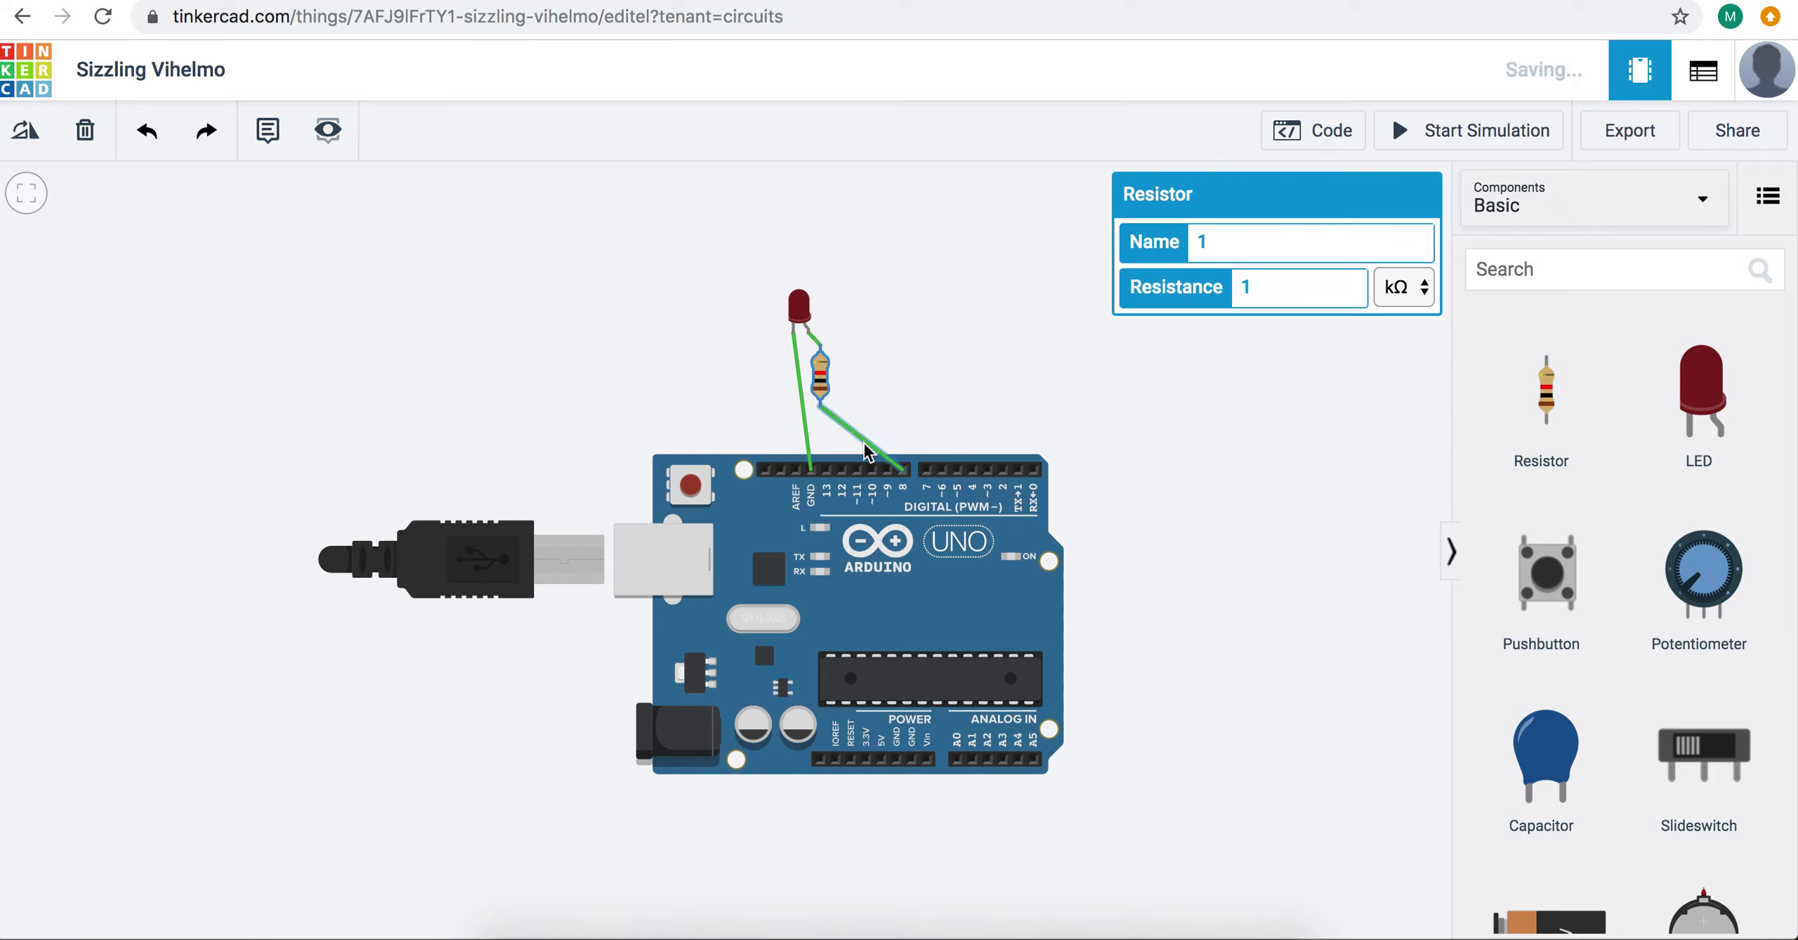
Step: Delete the wire between the resistor and pin 8, and draw a new wire from the resistor's lower terminal to pin 8
click(855, 444)
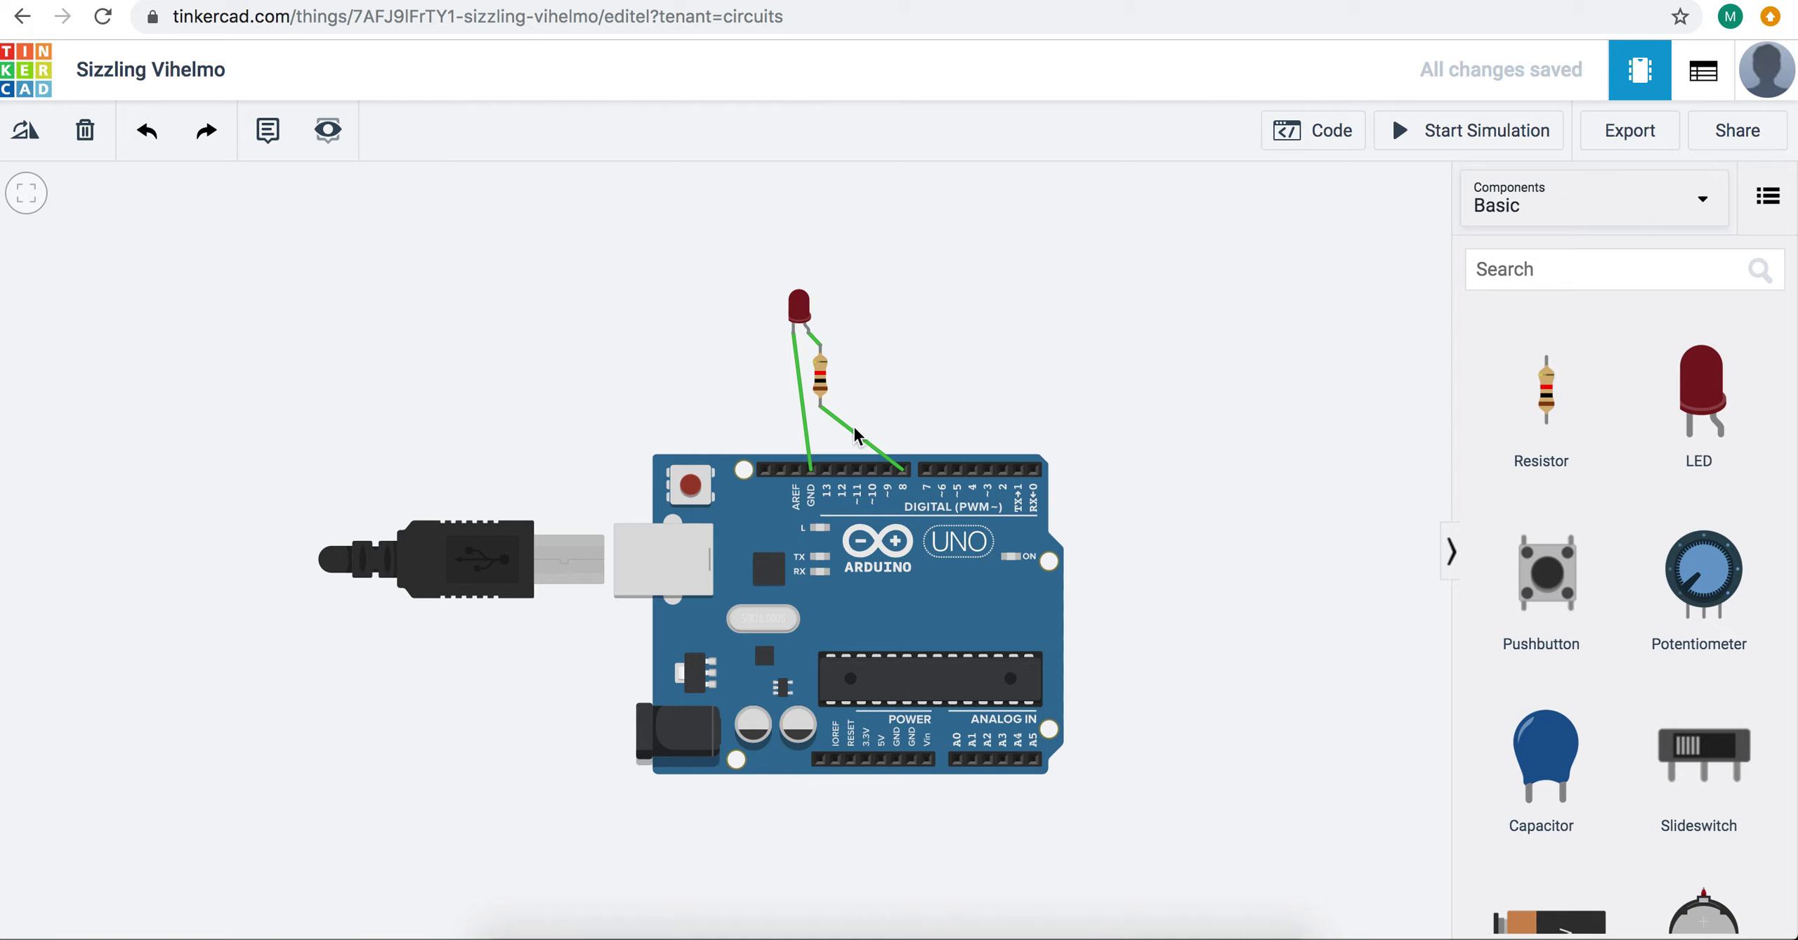
click(856, 436)
key(Delete)
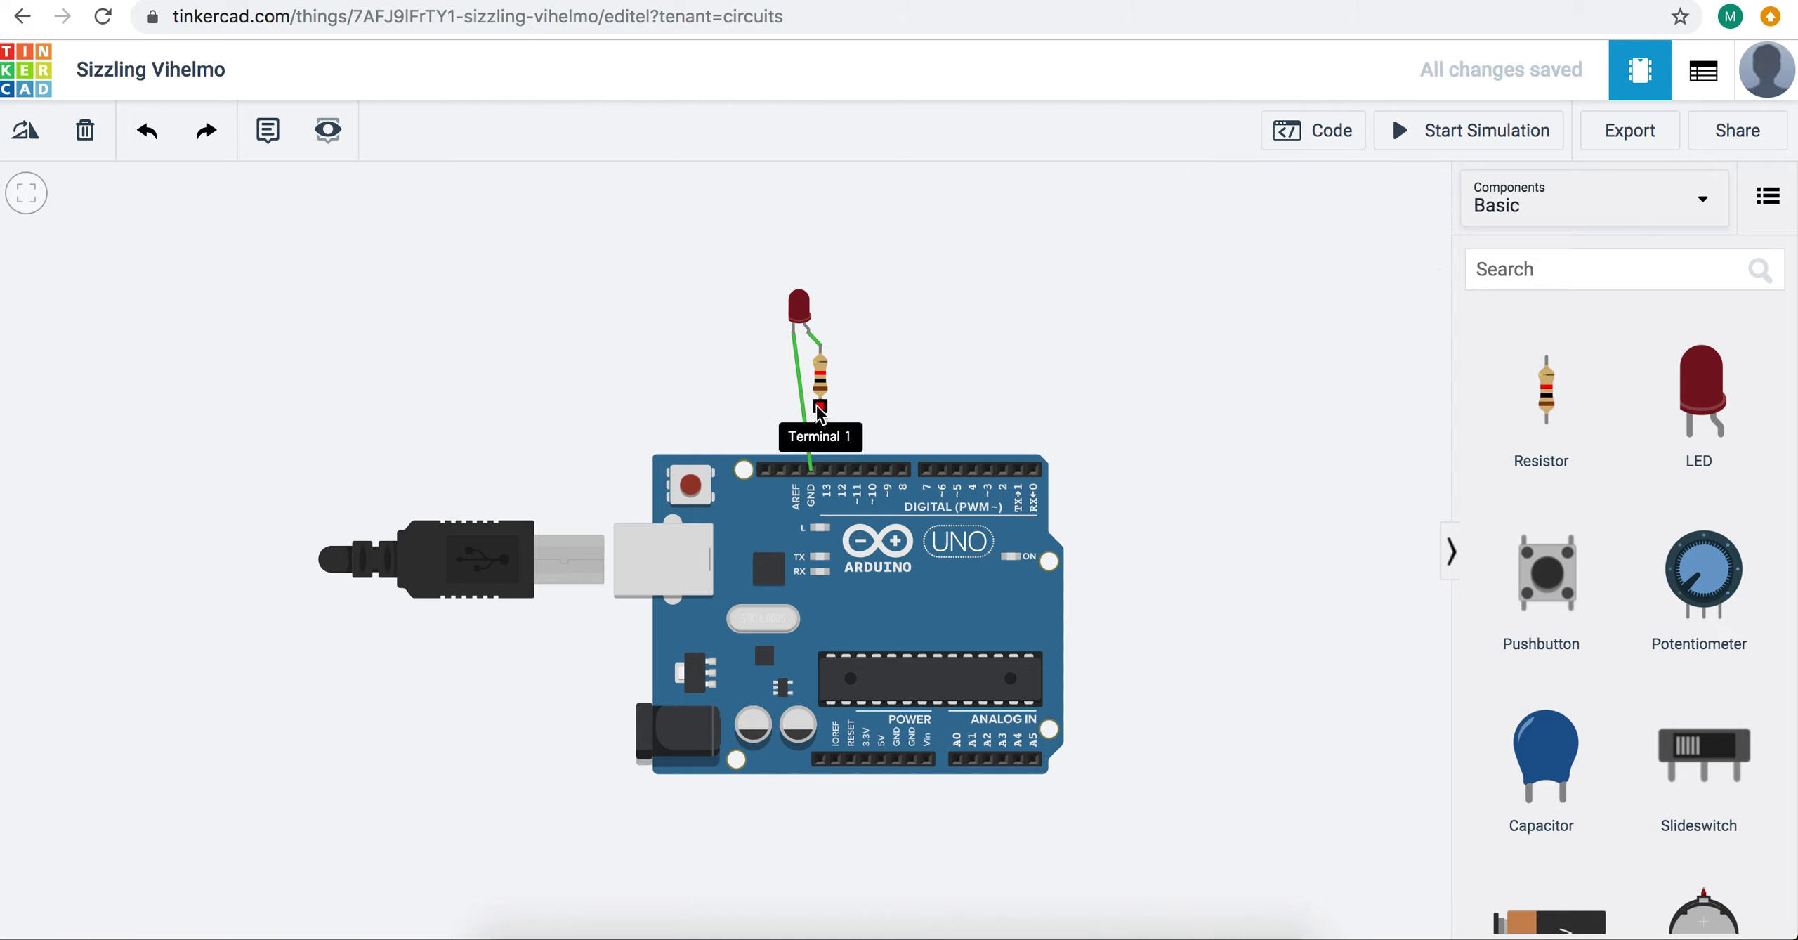
click(820, 407)
click(902, 469)
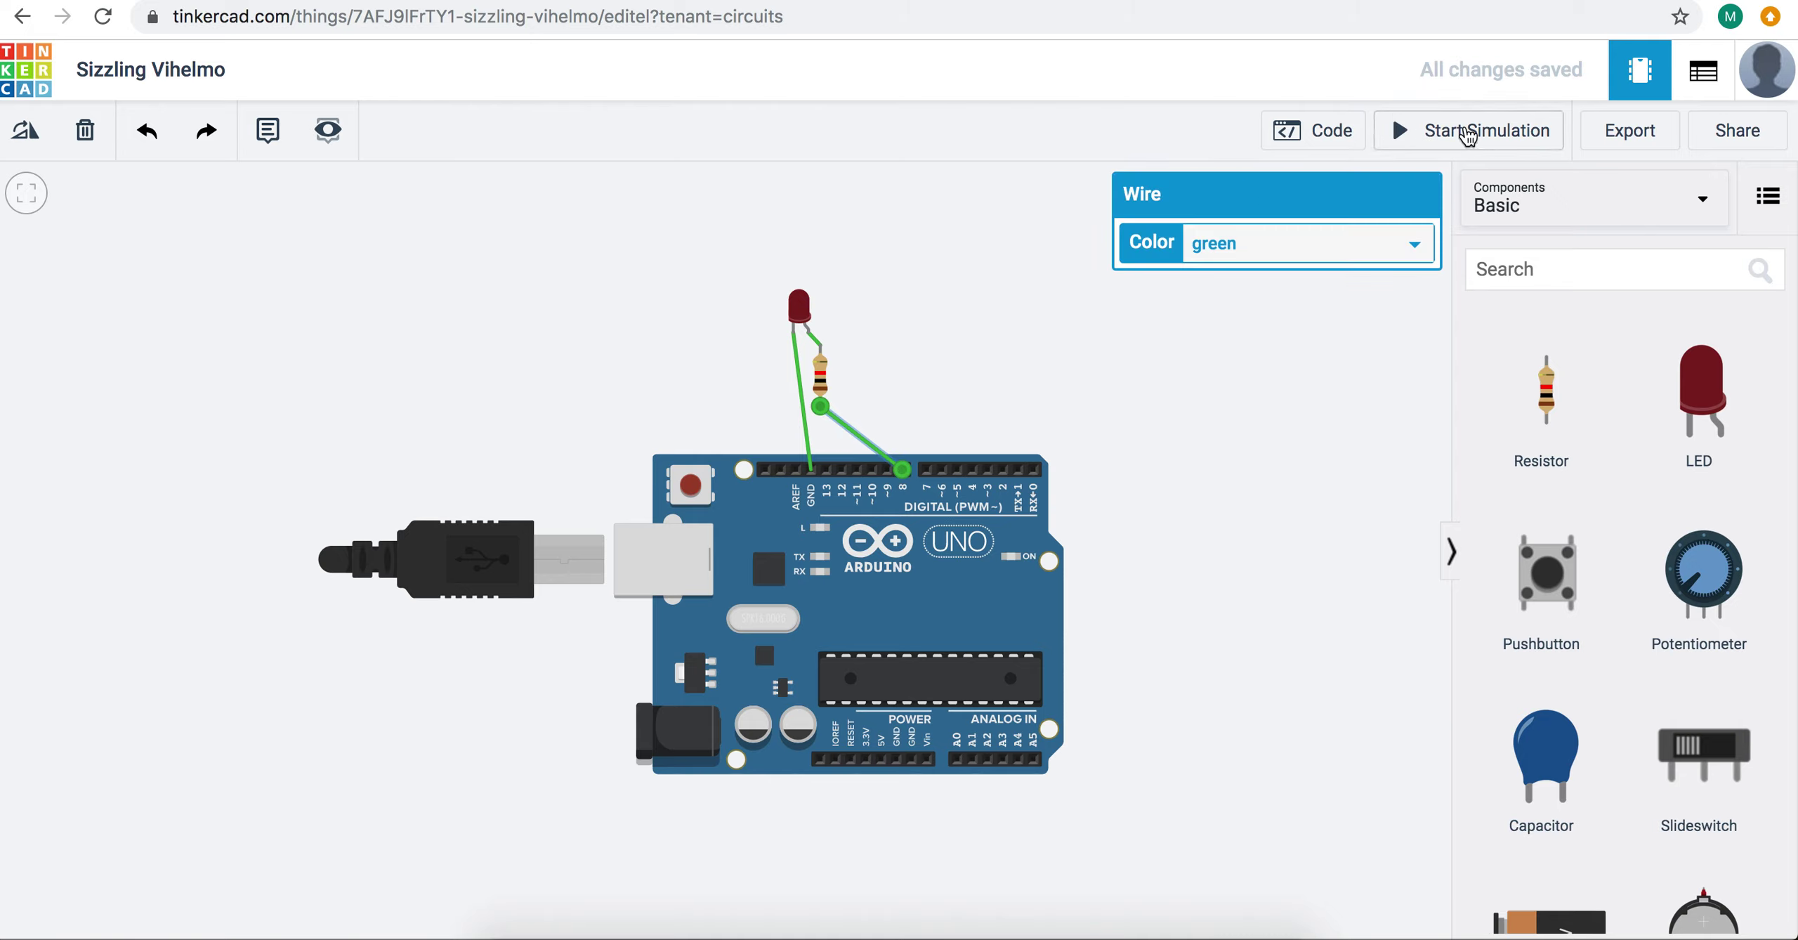
Step: Add three more red LEDs in a row beside the first LED above the Arduino board
drag(1700, 389, 963, 309)
click(1654, 413)
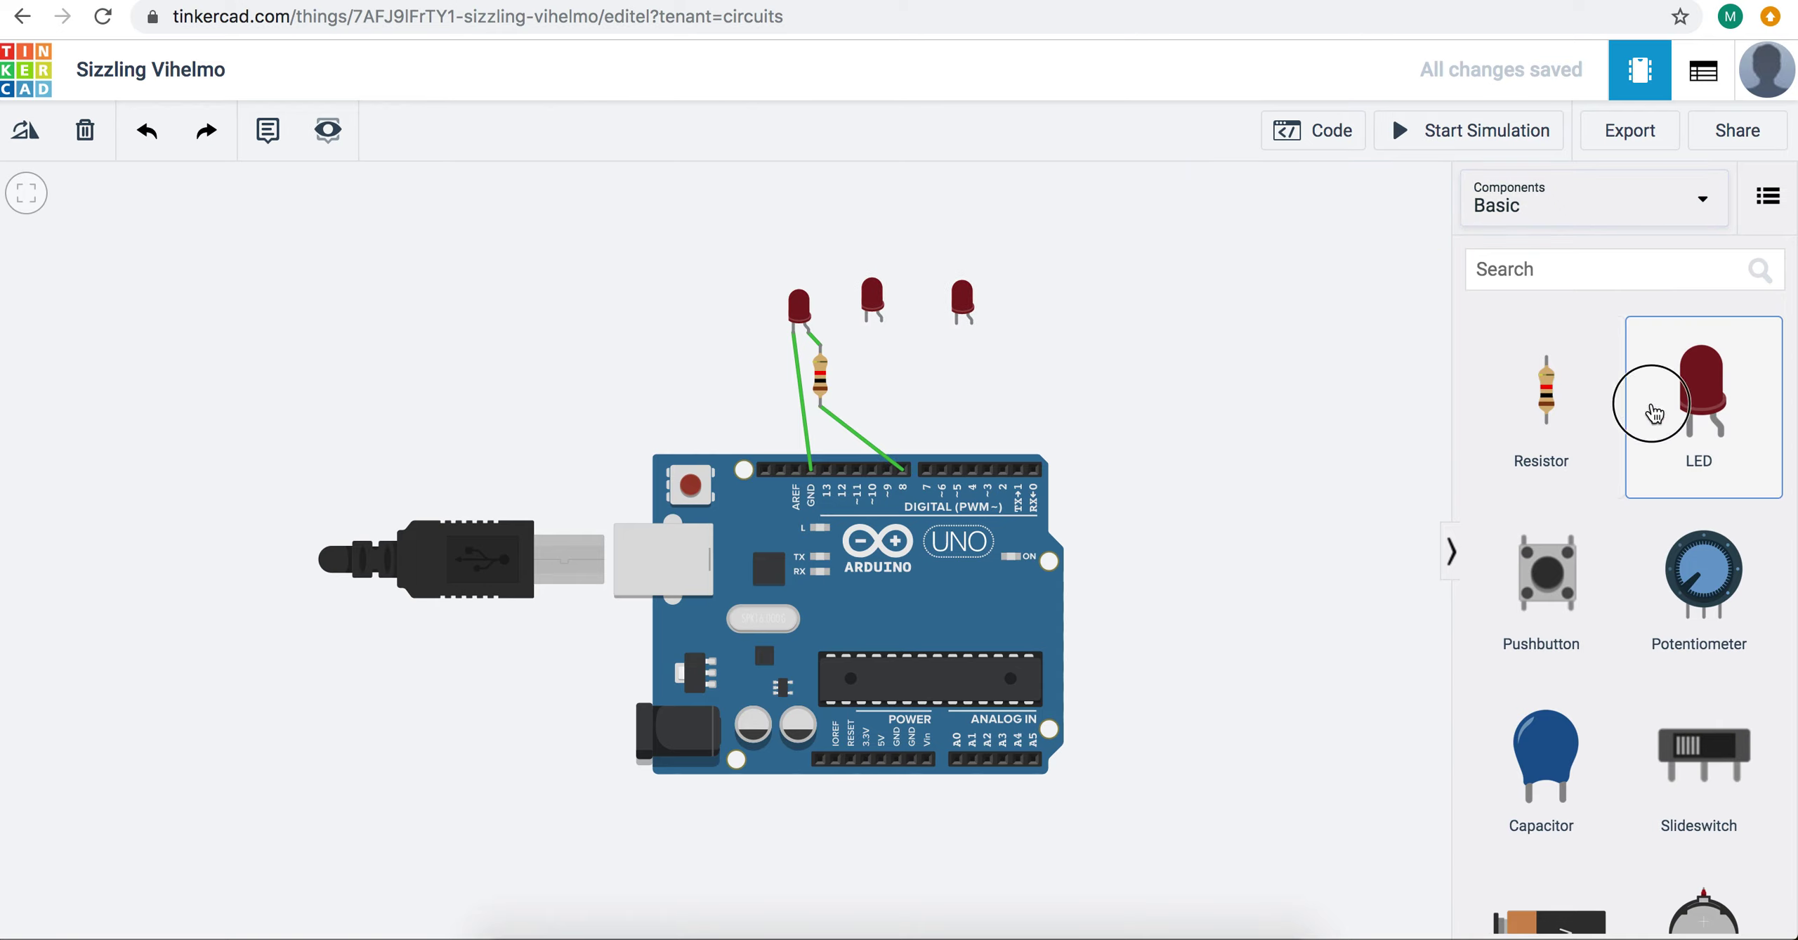
drag(1655, 413, 1068, 312)
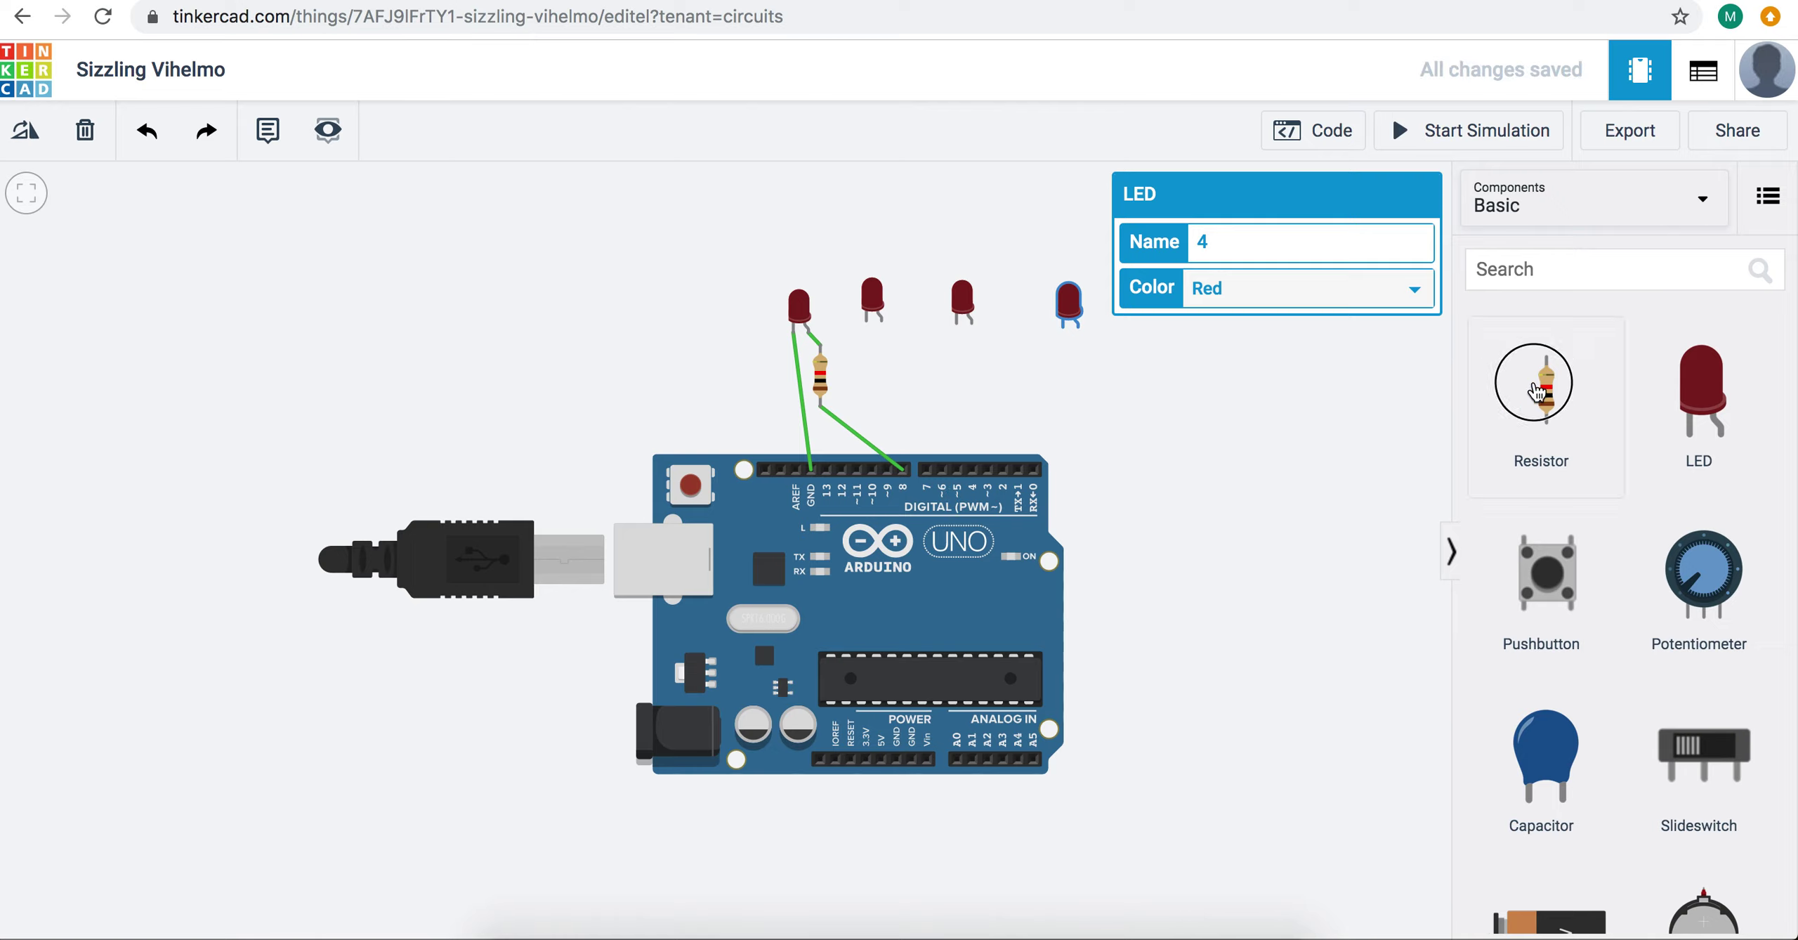
Step: Place one 1 kΩ resistor beneath each of the three new LEDs
drag(1545, 387, 1079, 372)
drag(1497, 401, 967, 375)
click(1335, 393)
drag(1545, 390, 885, 365)
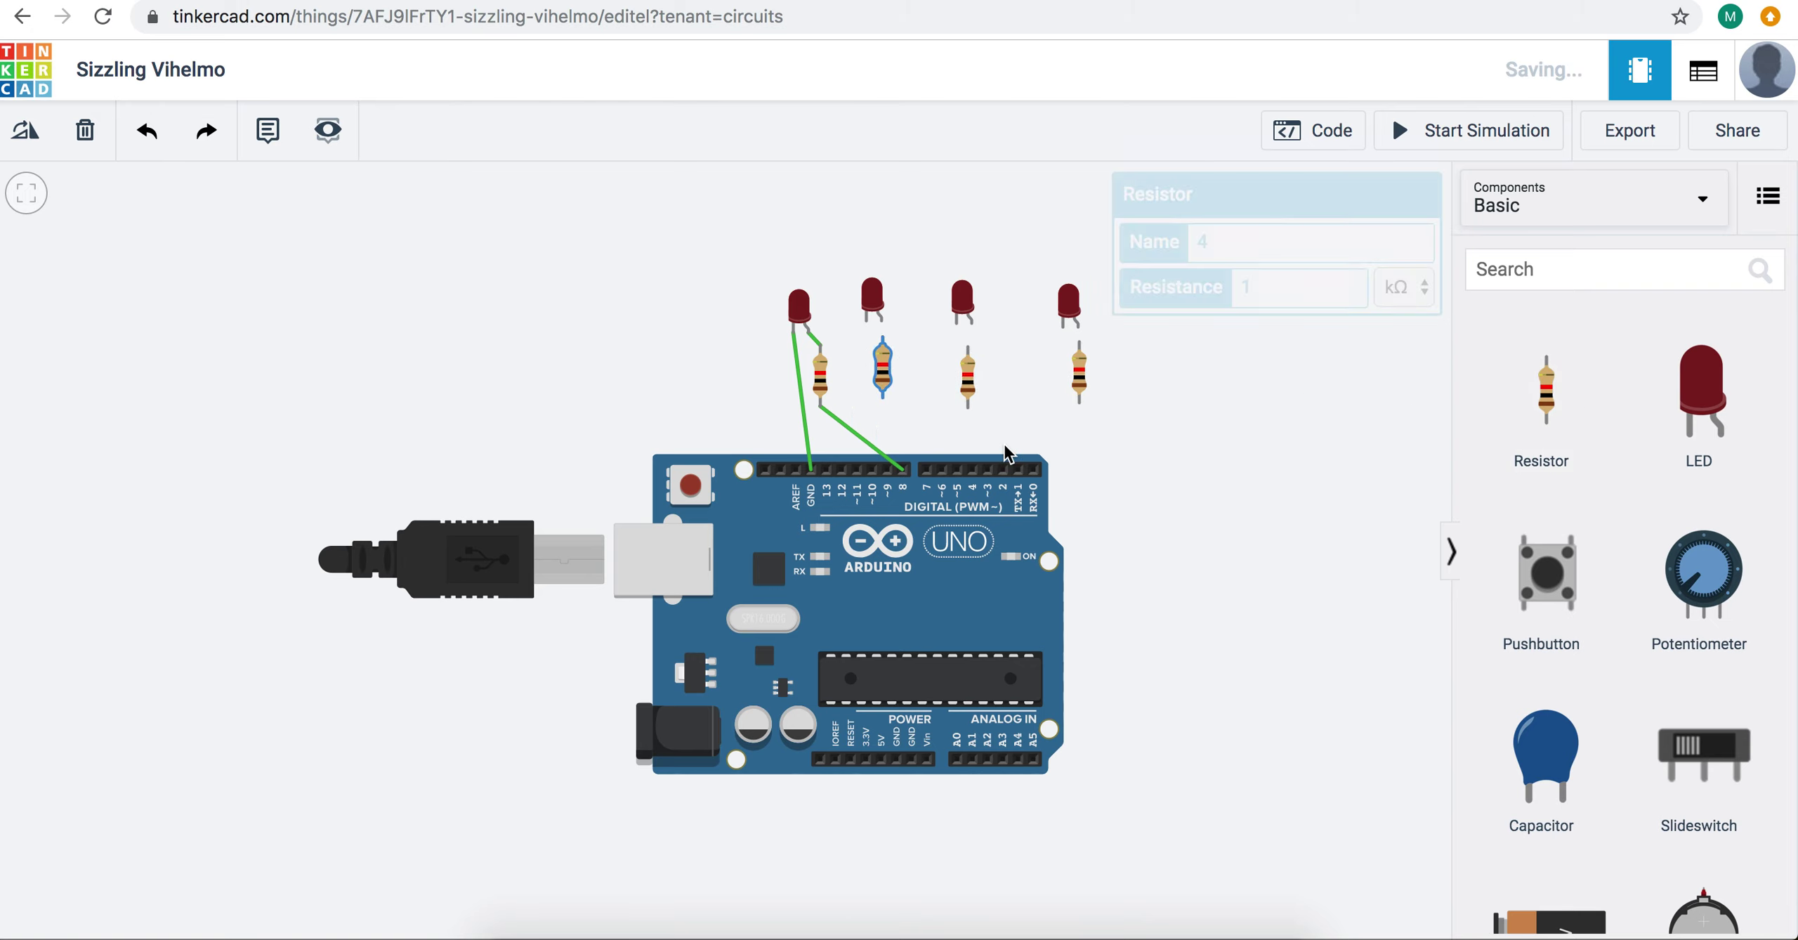
Step: Wire pin 7 through the second resistor to the second LED's anode, and that LED's cathode to GND
click(928, 470)
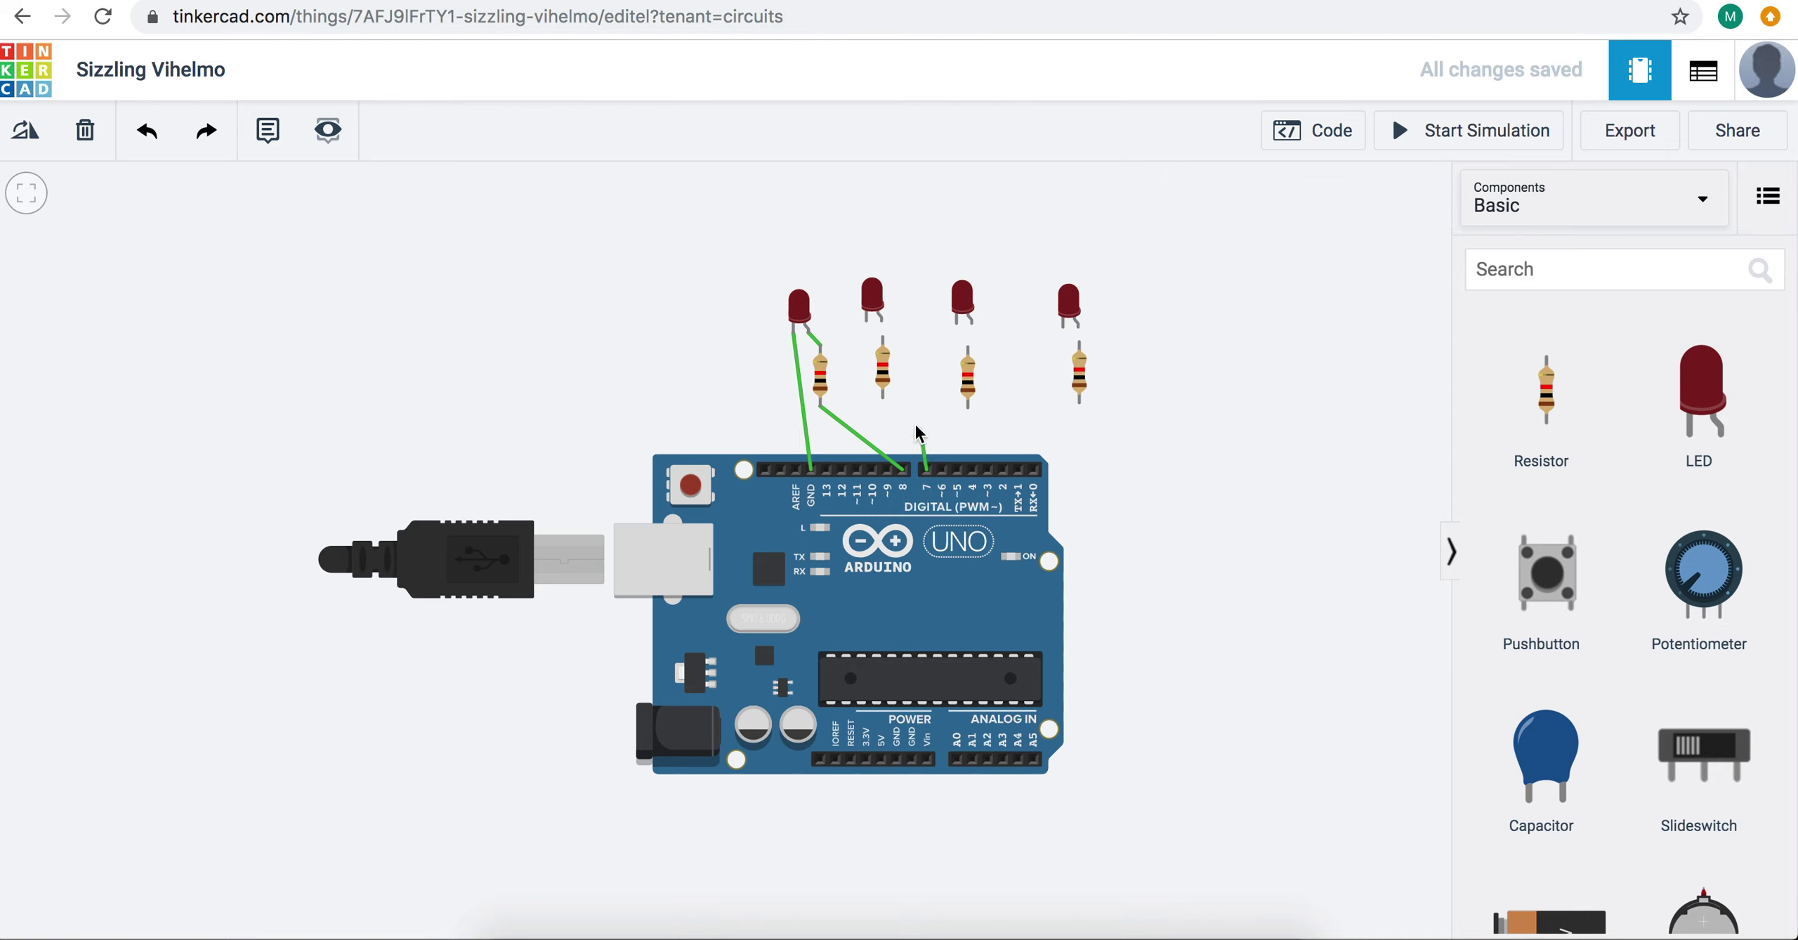
click(883, 397)
click(884, 326)
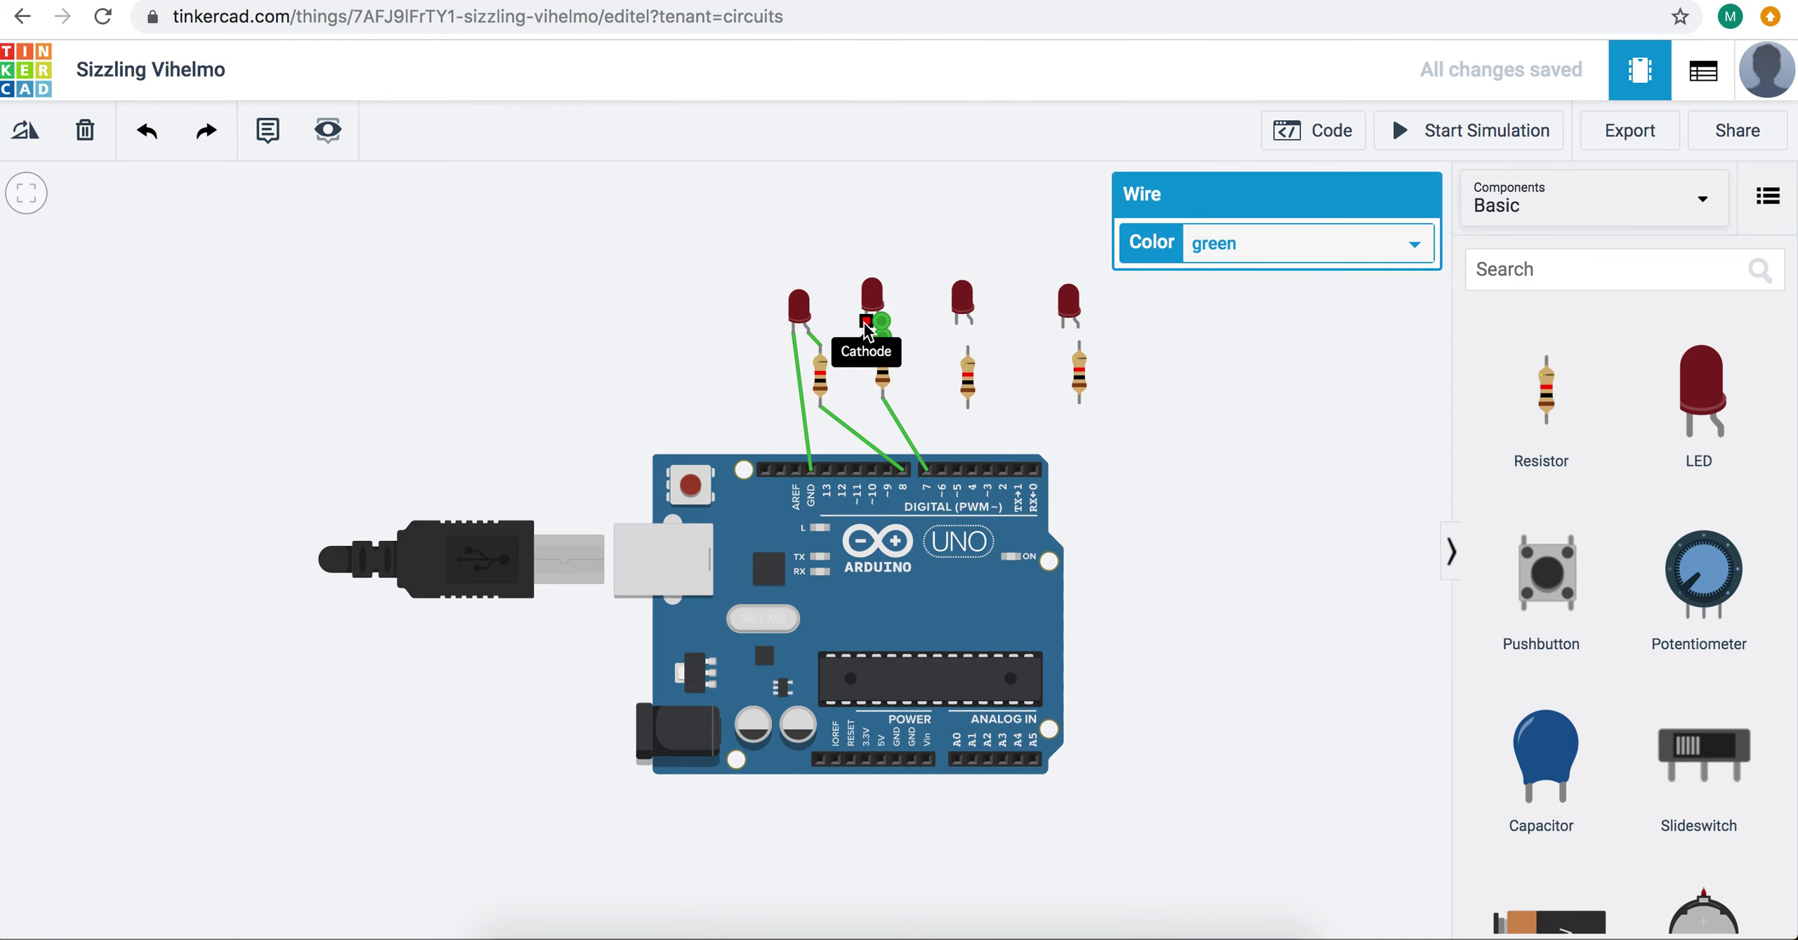
click(868, 320)
click(812, 471)
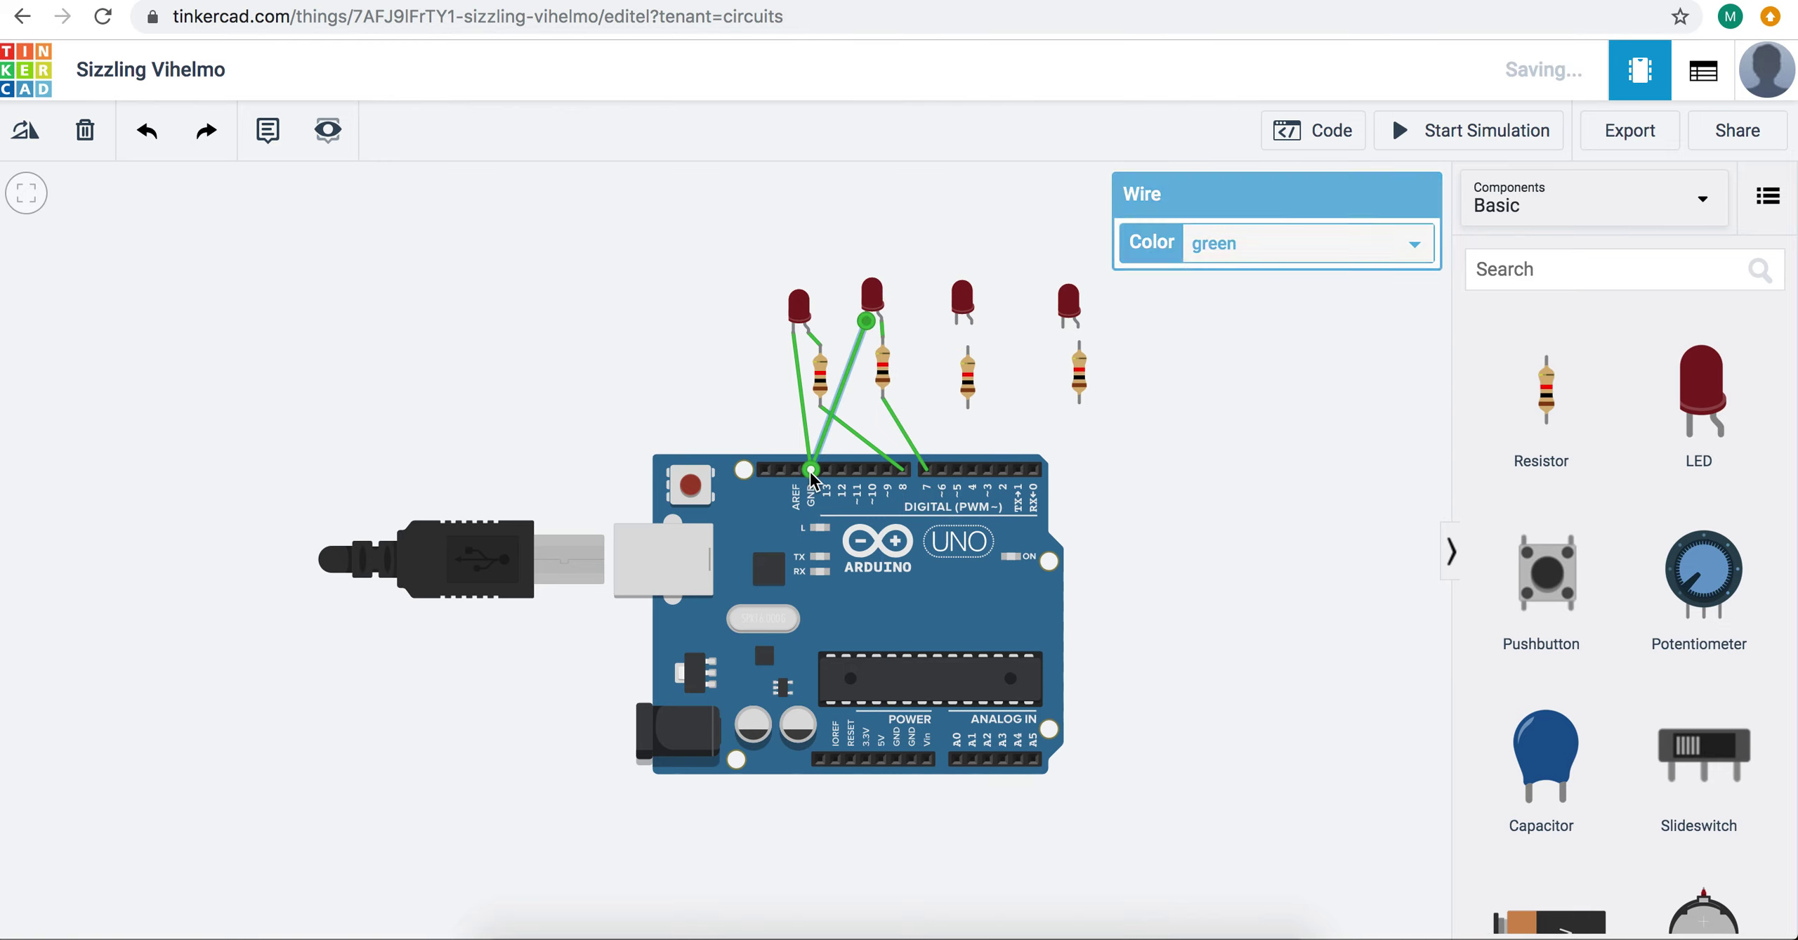
Step: Wire pin 4 through the third resistor to the third LED's anode, and that LED's cathode to GND
click(973, 471)
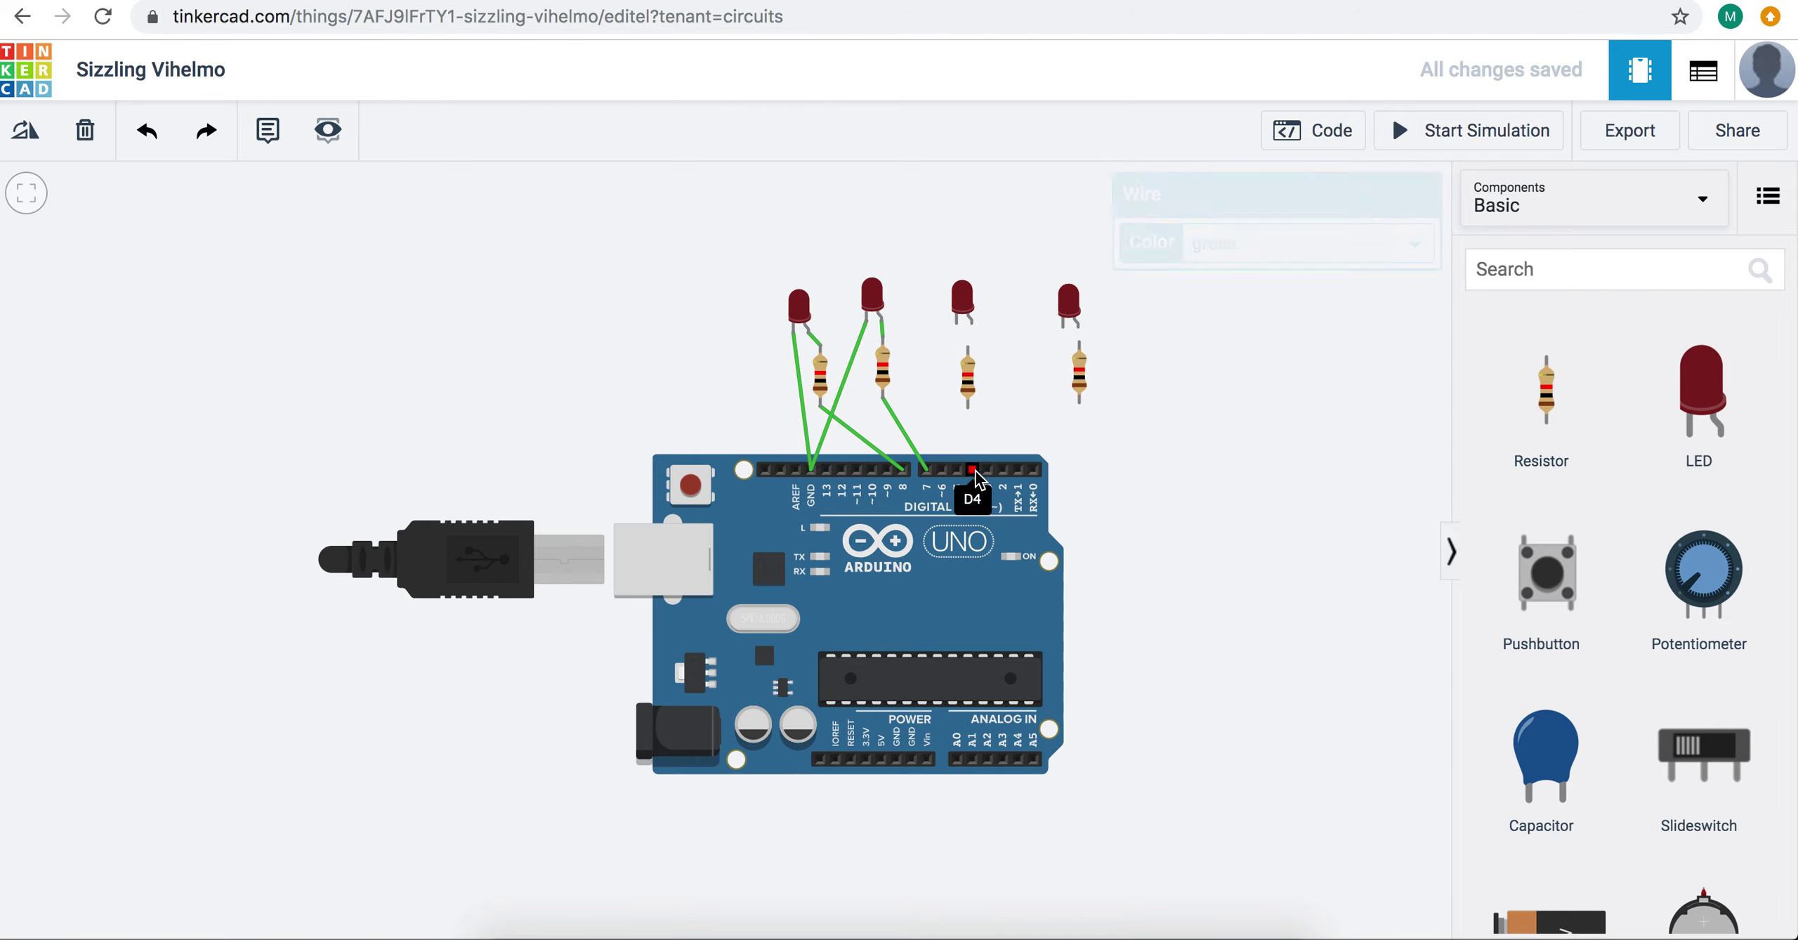
click(968, 405)
click(971, 324)
click(957, 324)
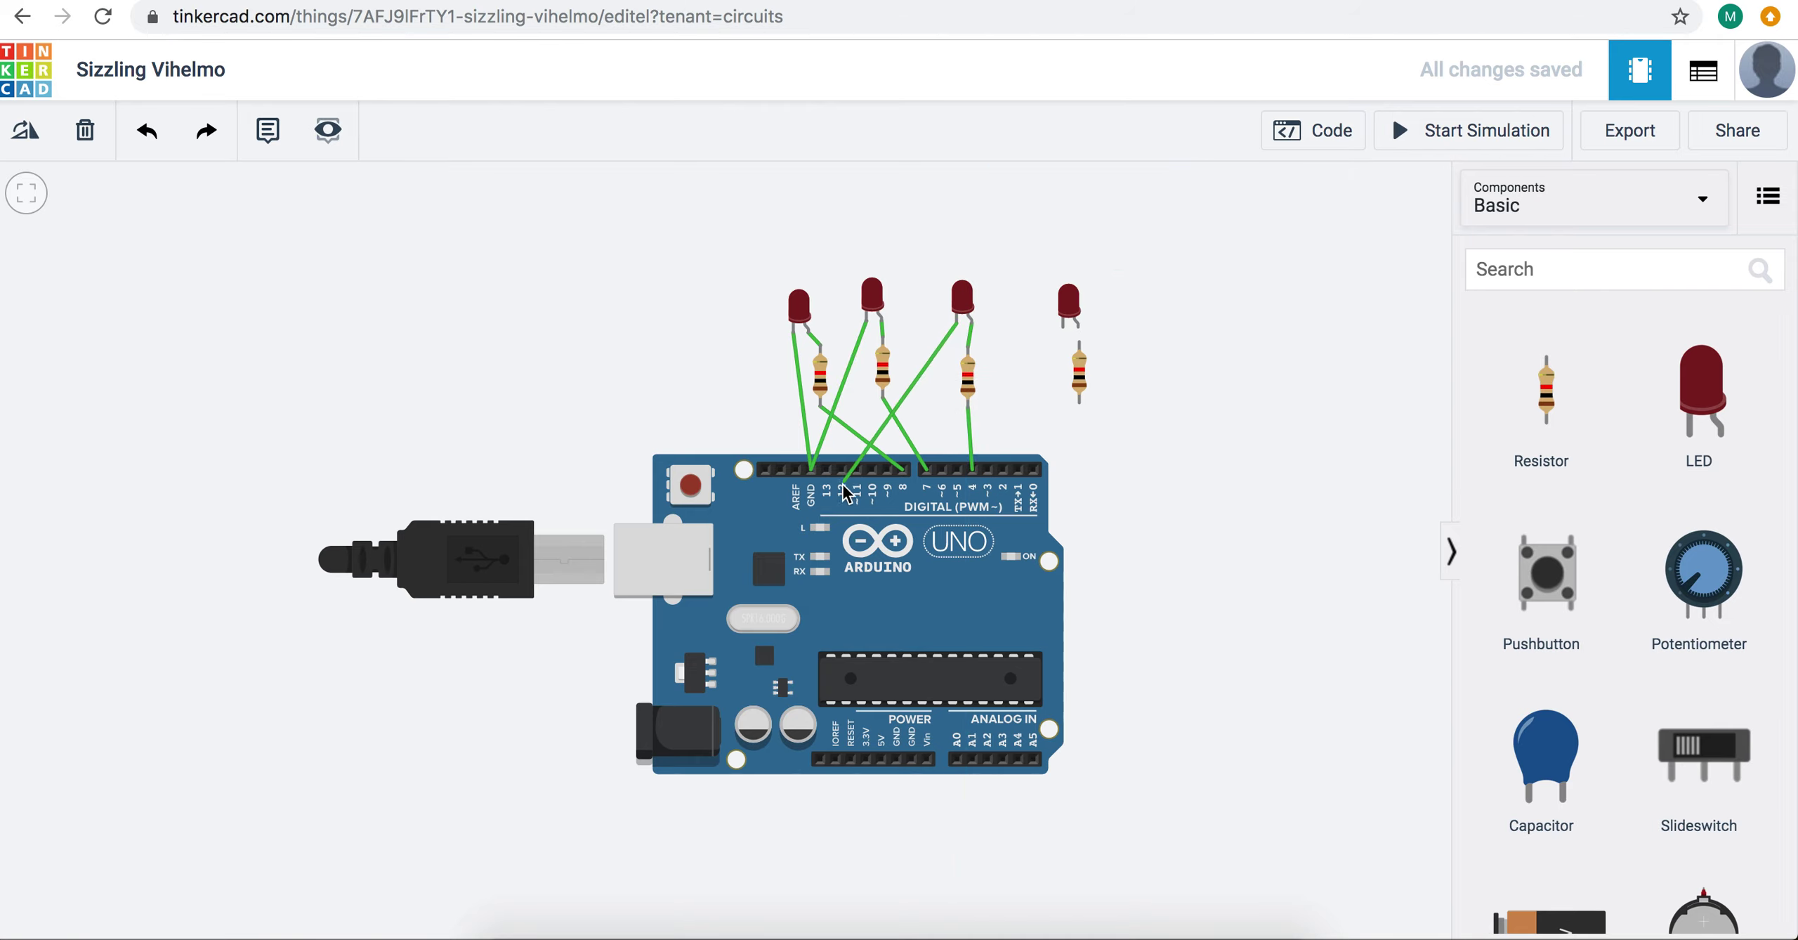
click(812, 469)
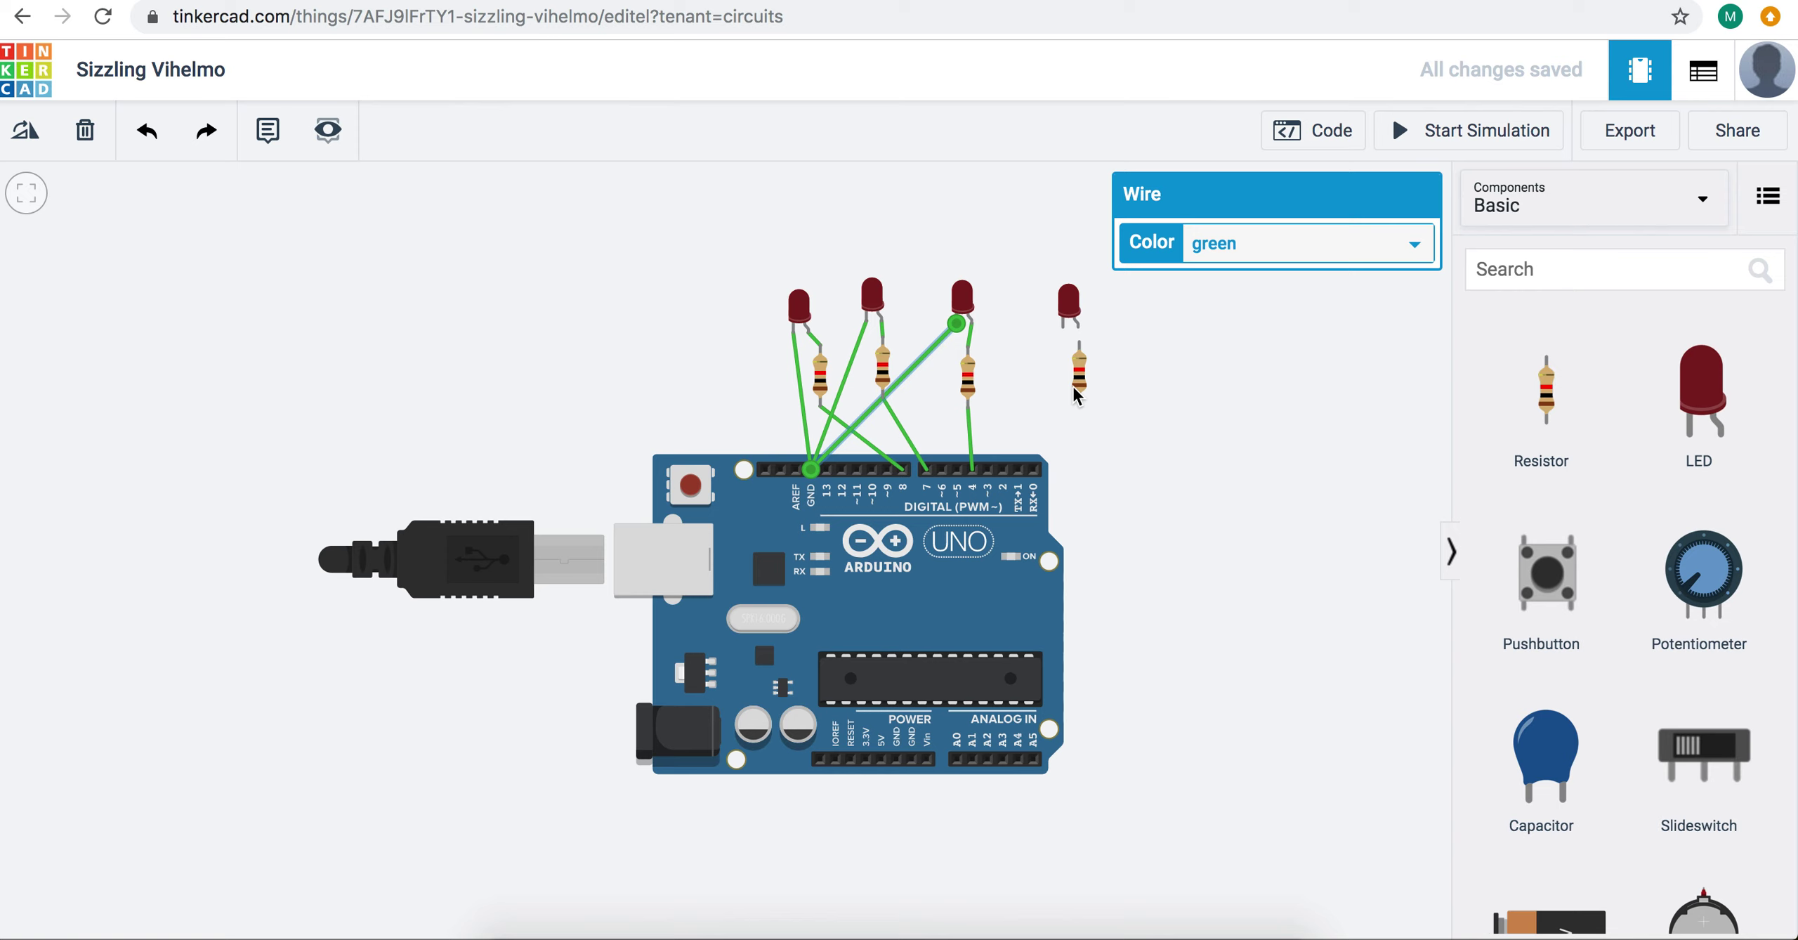
Step: Reopen the code editor with the complete pin 8 block stack in view
click(1321, 147)
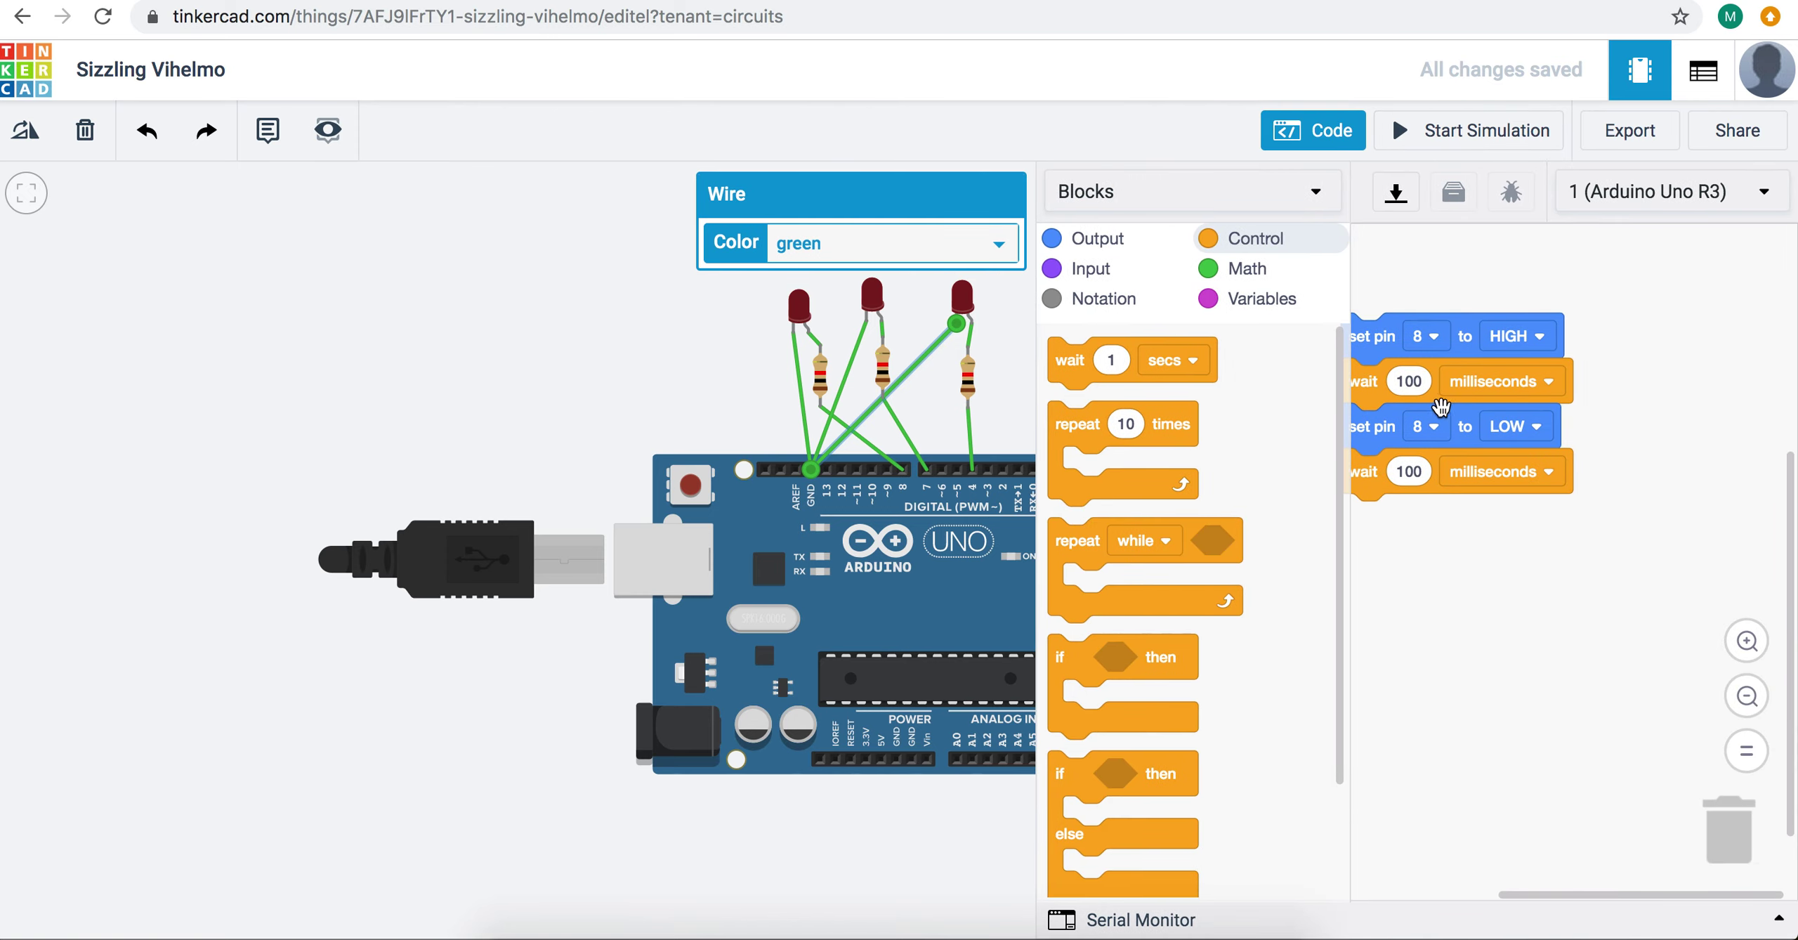
mouse_move(1440, 406)
mouse_down()
mouse_move(1565, 414)
mouse_move(1440, 406)
mouse_up()
drag(1425, 314, 1536, 359)
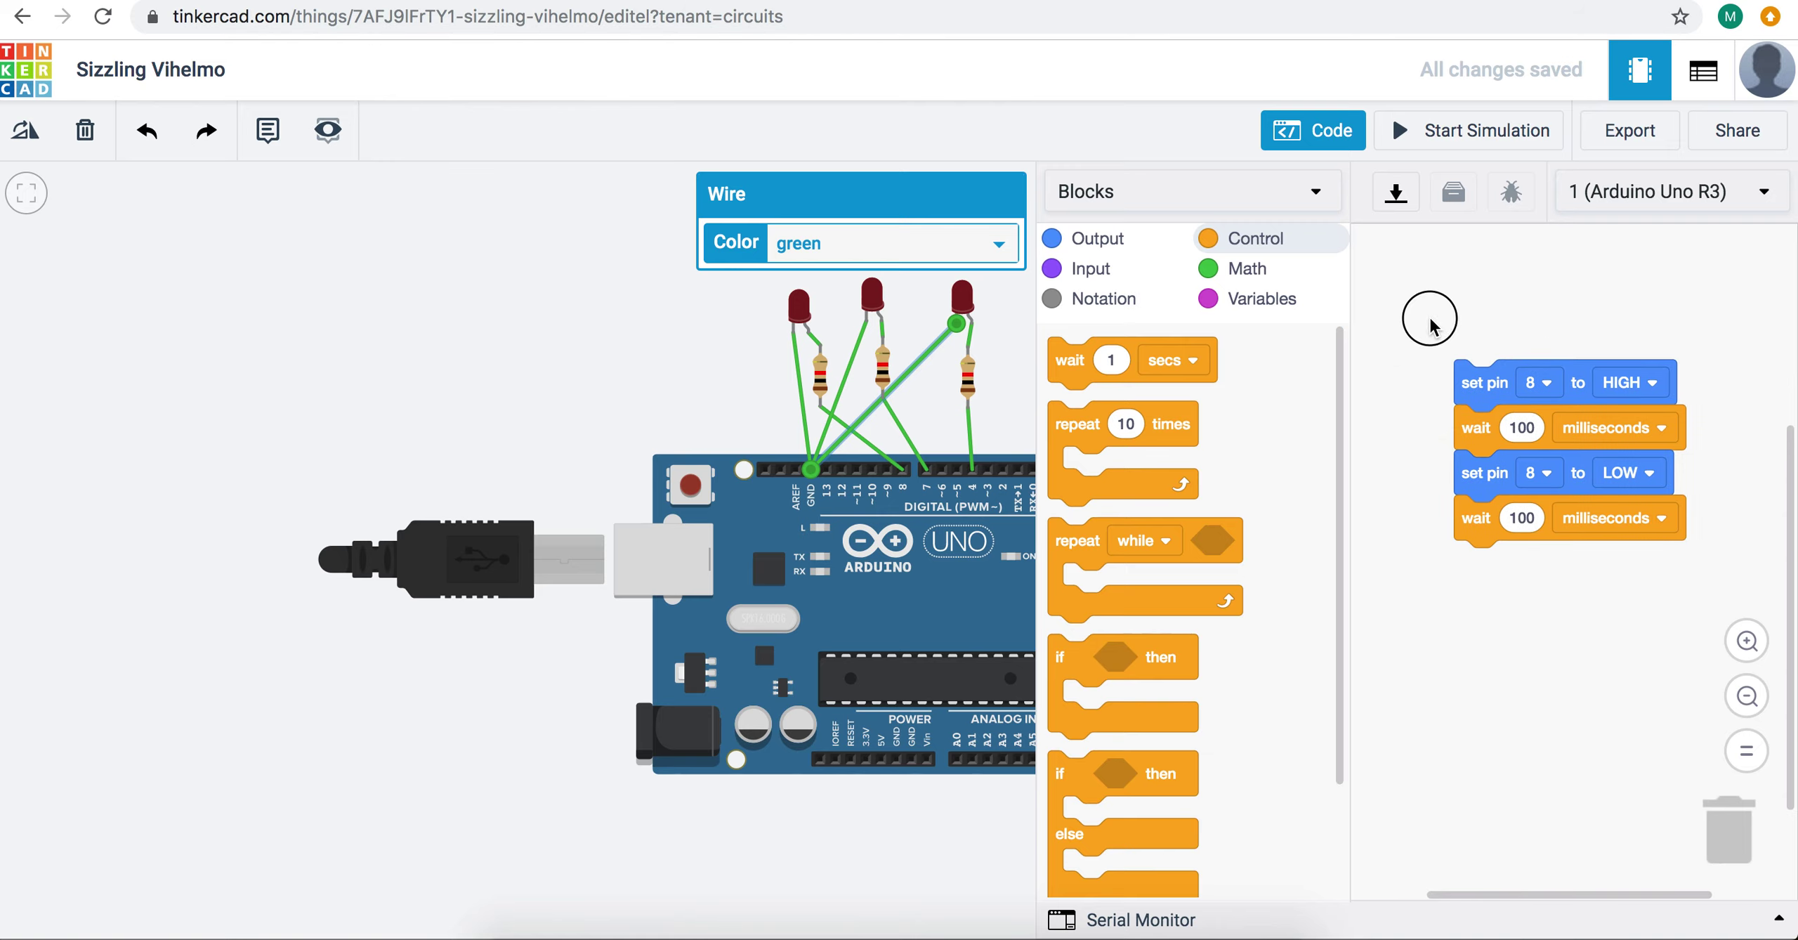
Step: Insert a set pin 7 to HIGH block directly after the set pin 8 to HIGH block
drag(1430, 325, 1451, 406)
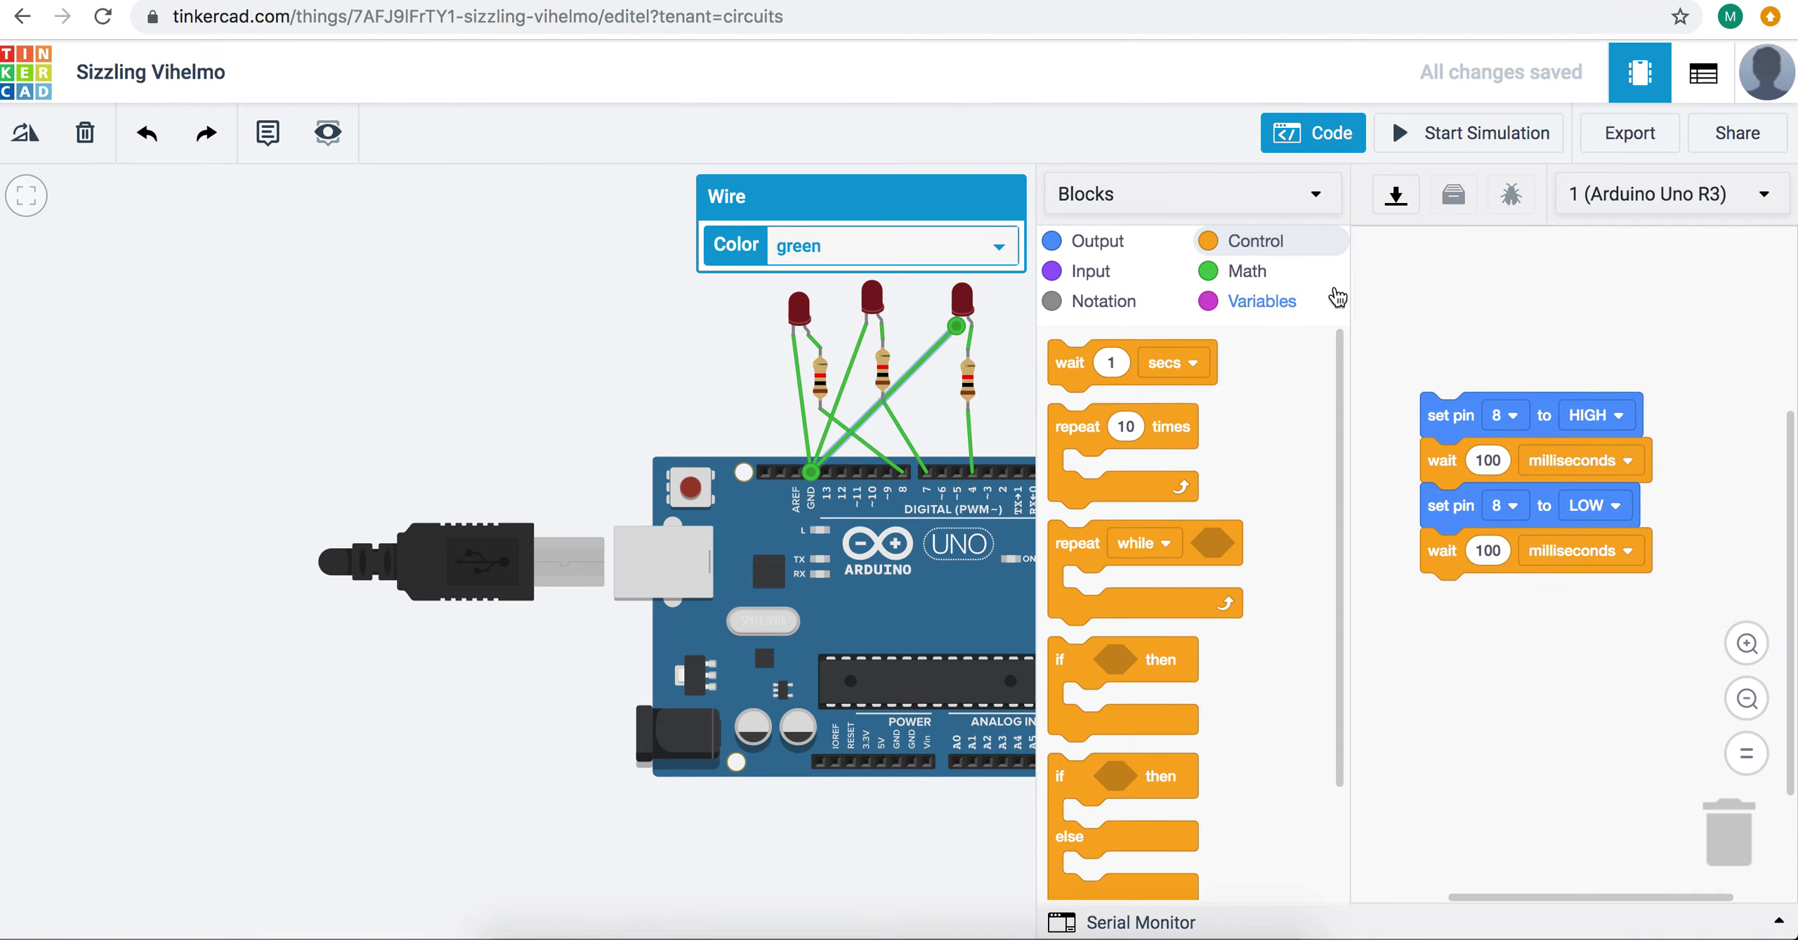
drag(1409, 281, 1438, 337)
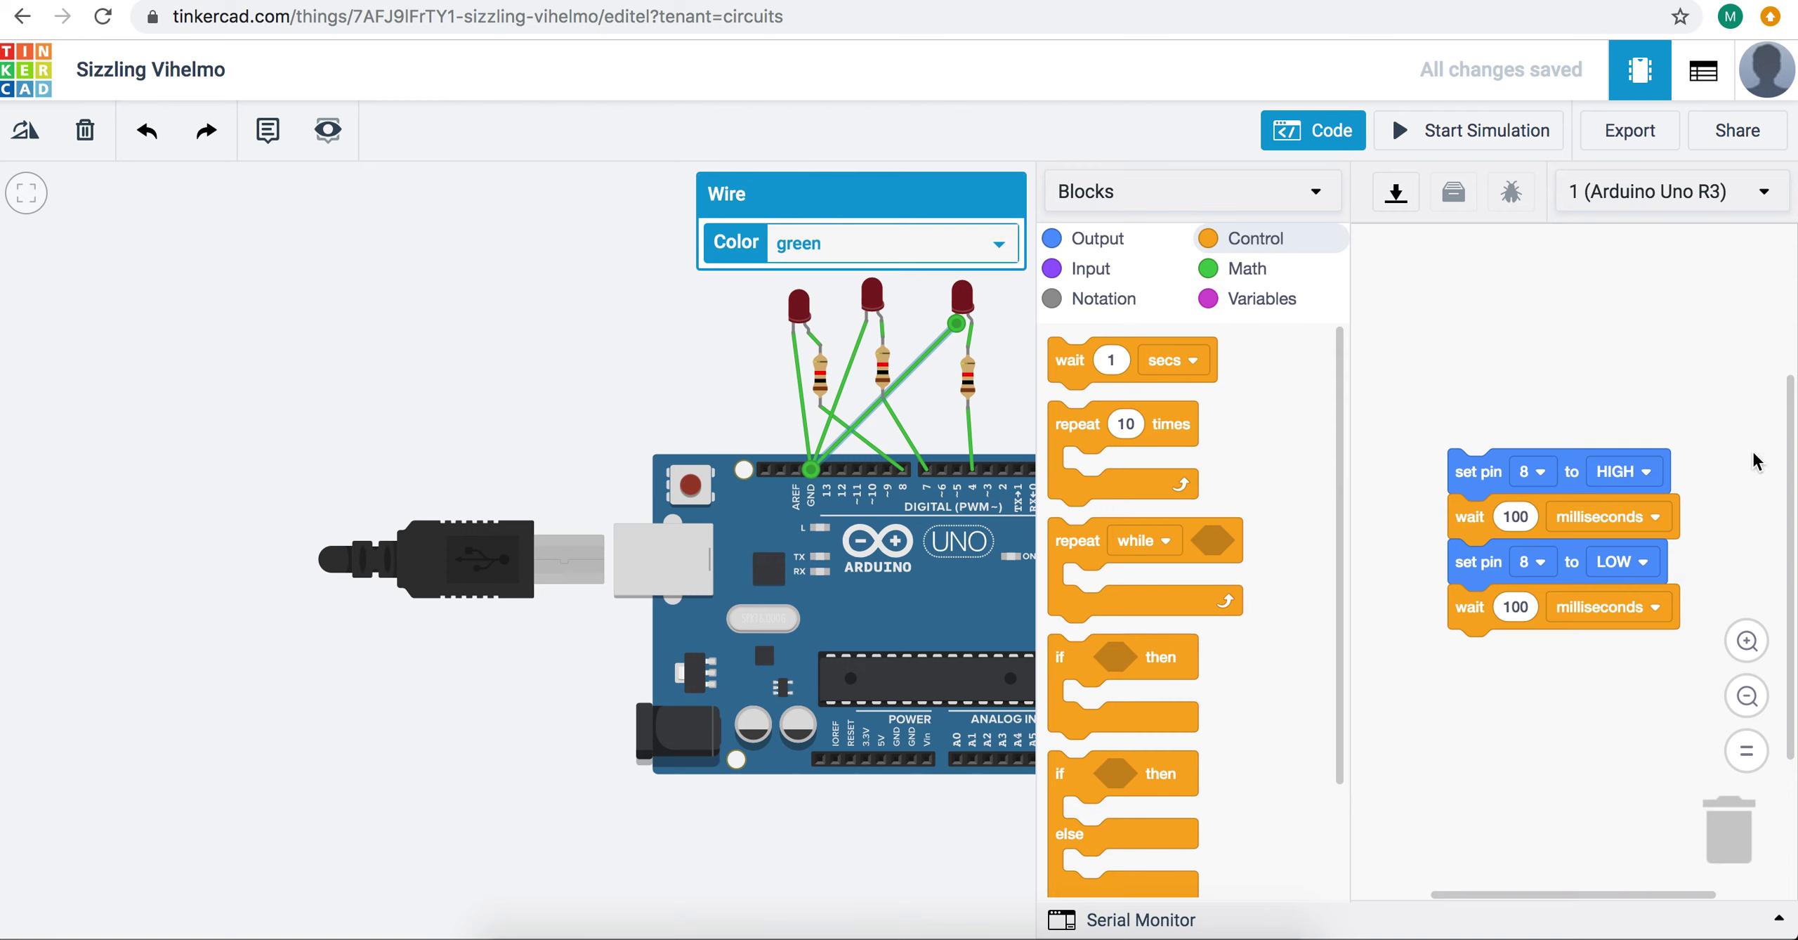
click(1133, 247)
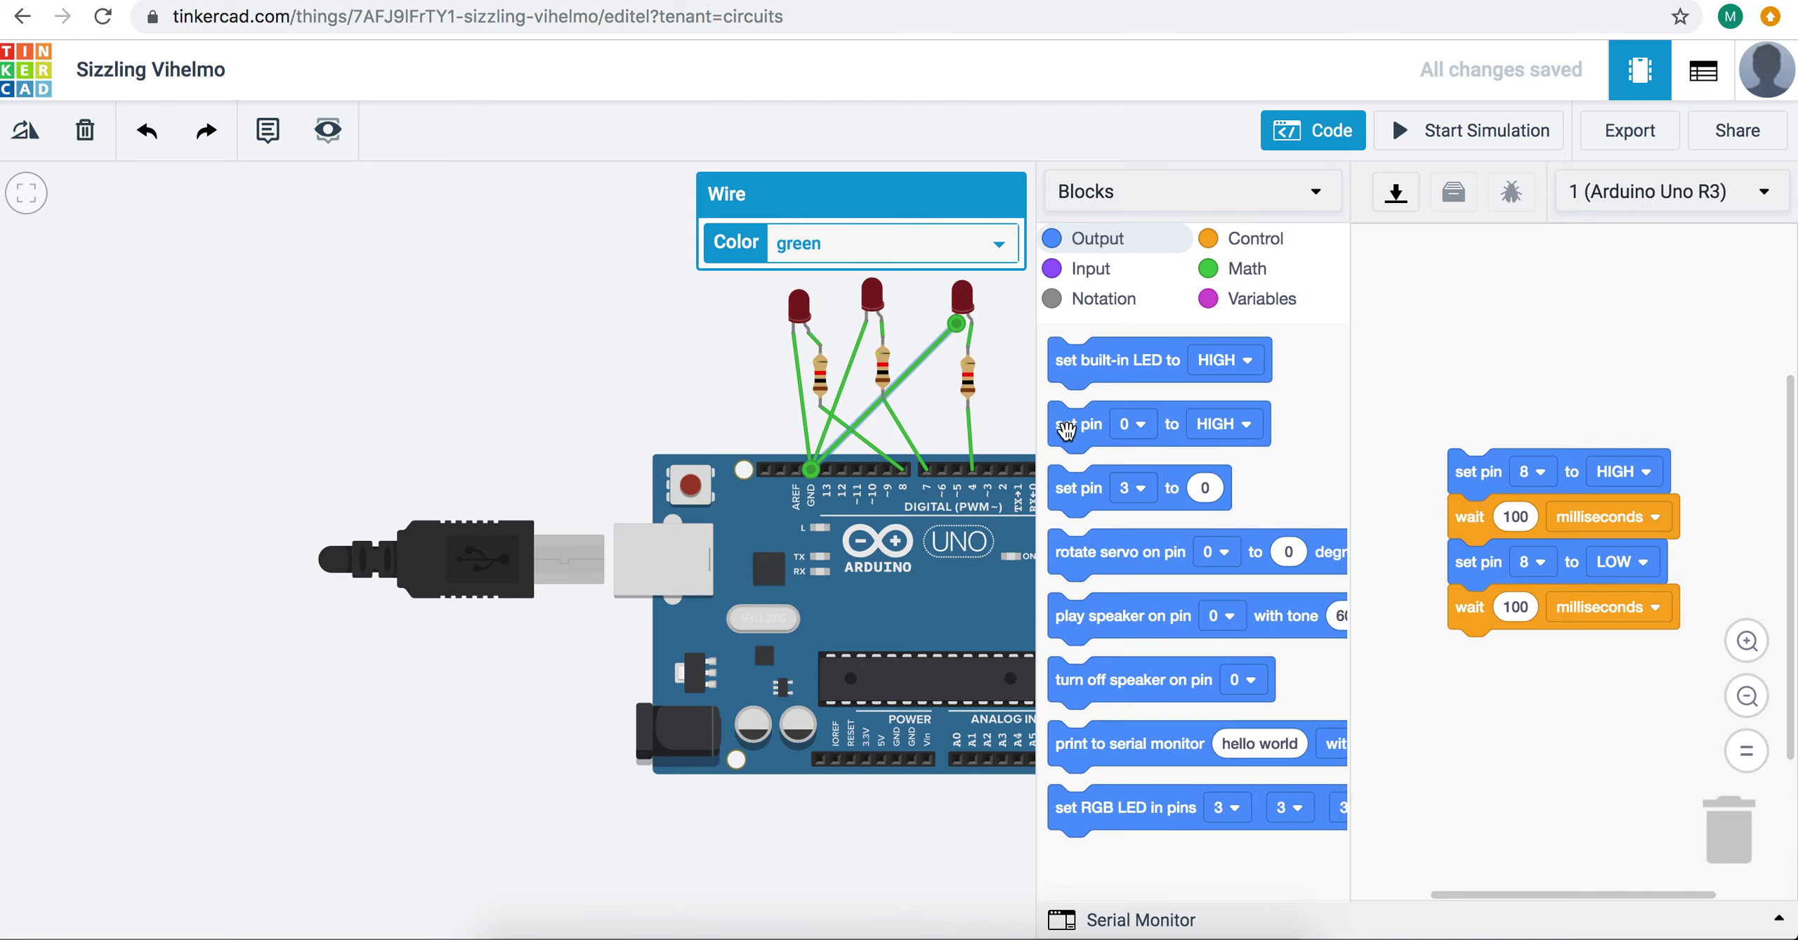
drag(1066, 429, 1466, 522)
click(1532, 517)
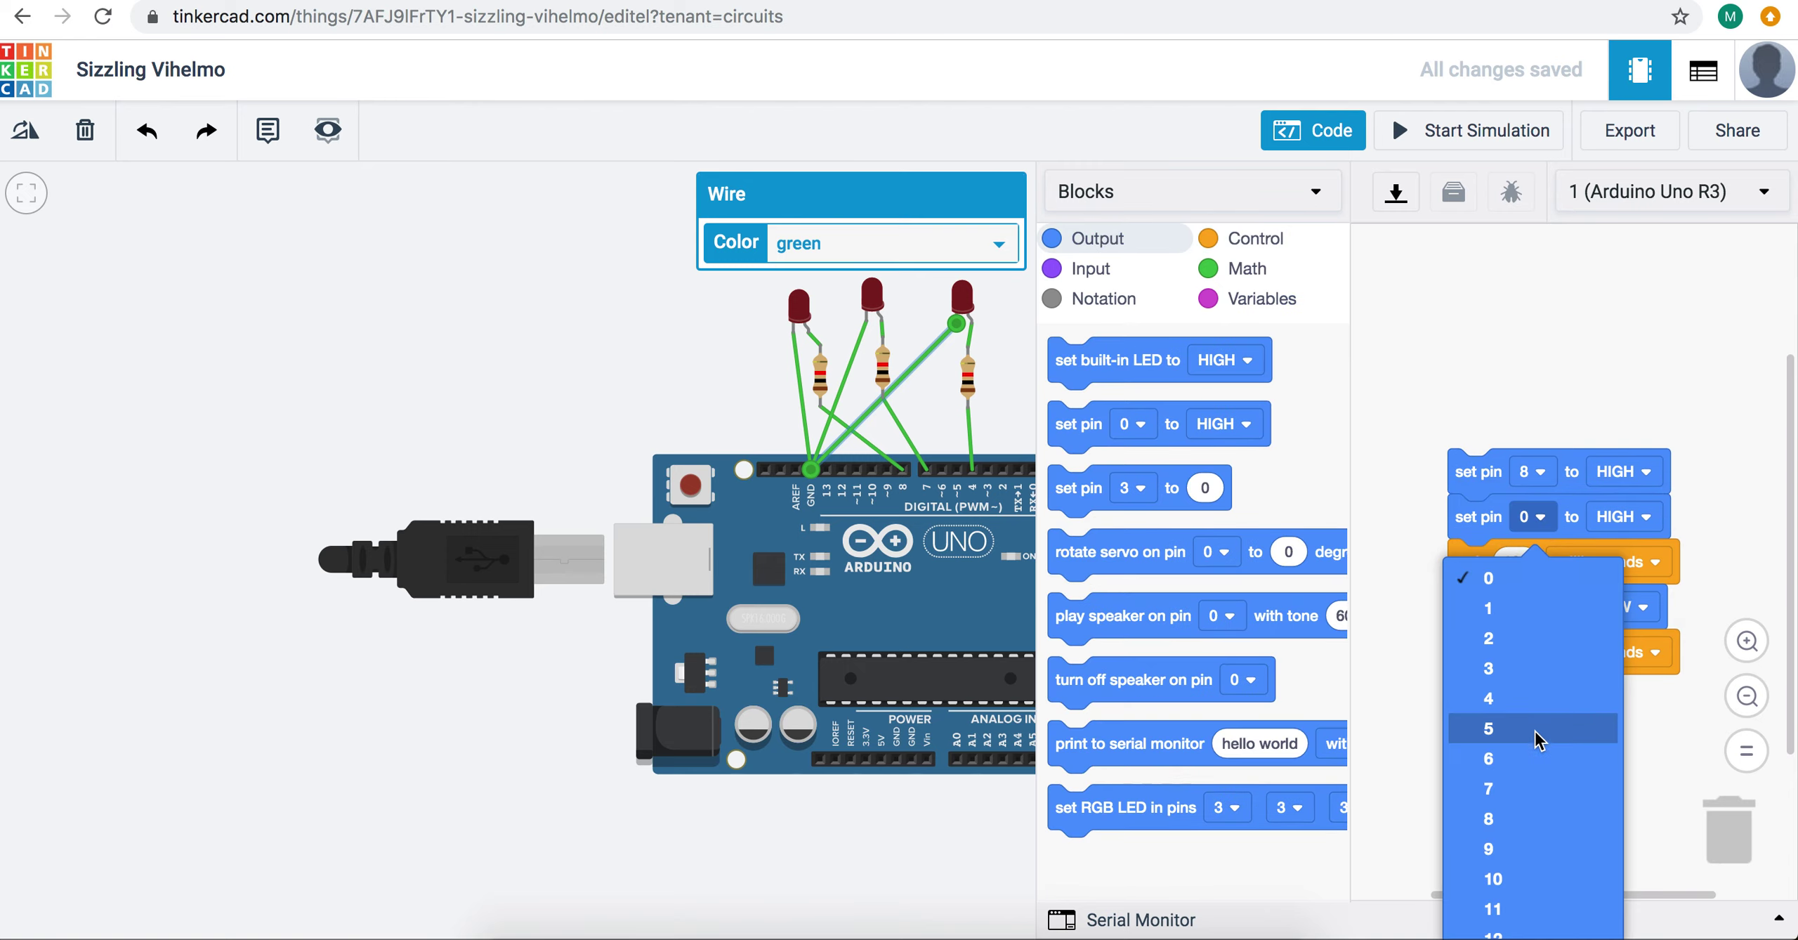
click(1514, 788)
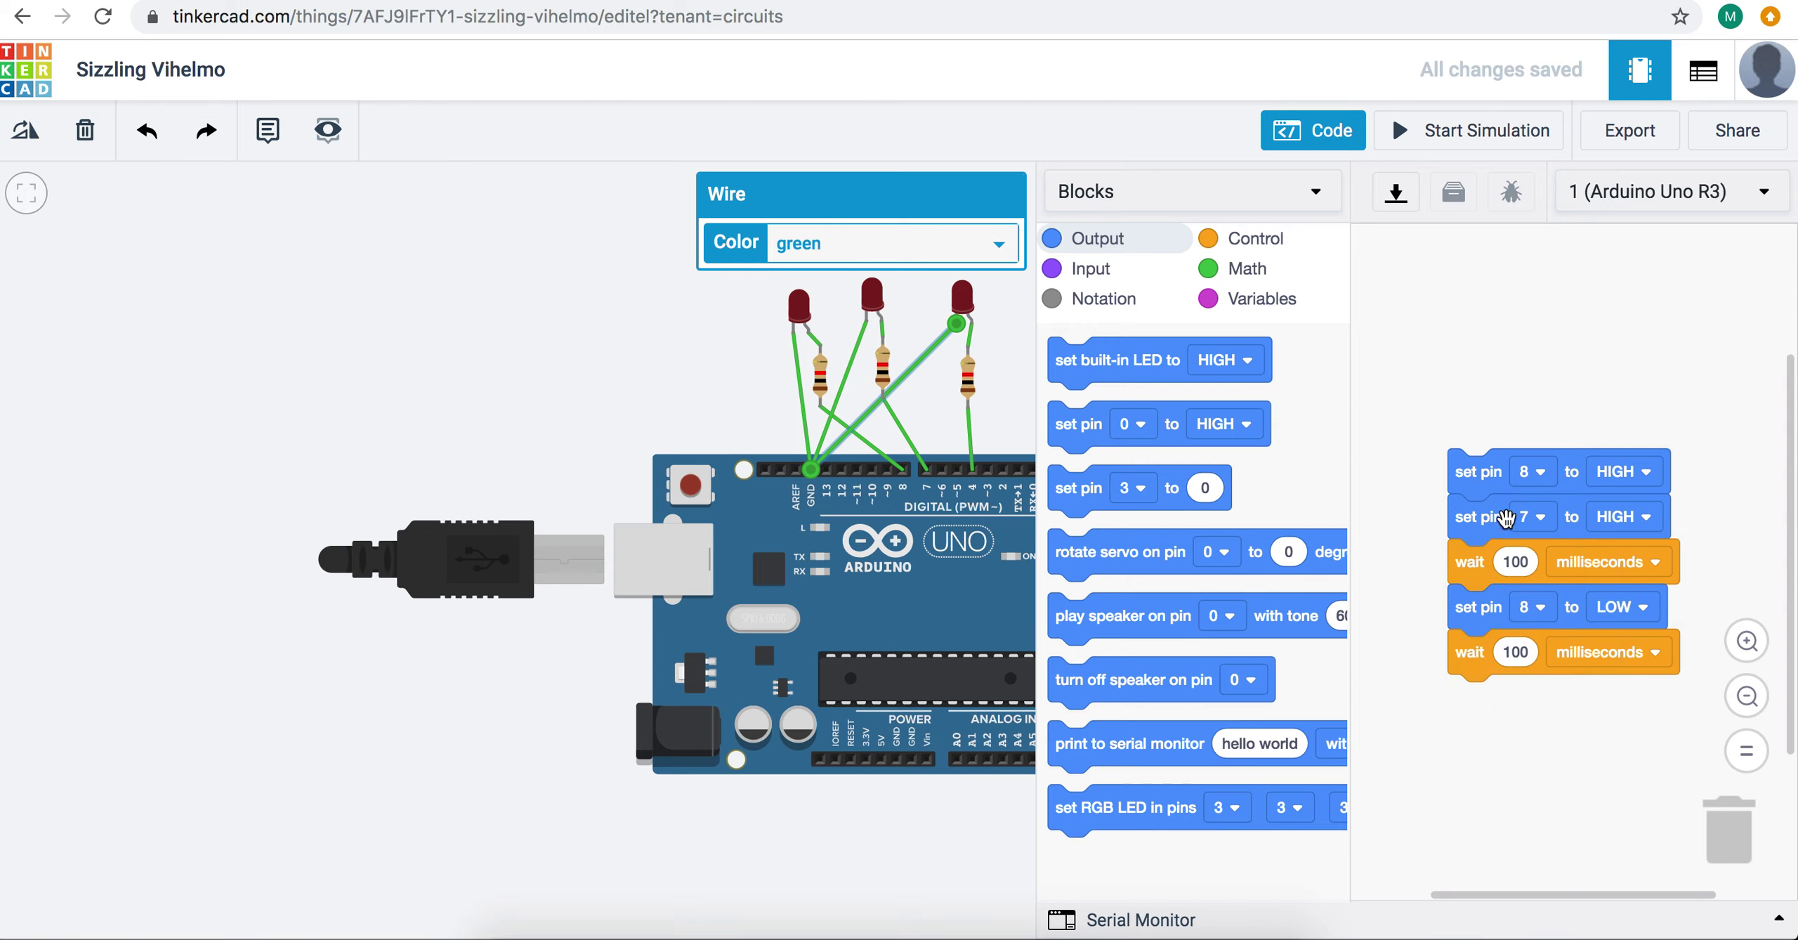
Step: Run the simulation with the whole circuit in view to check the LEDs on pins 8 and 7
click(1403, 140)
scroll(684, 391, up, 5)
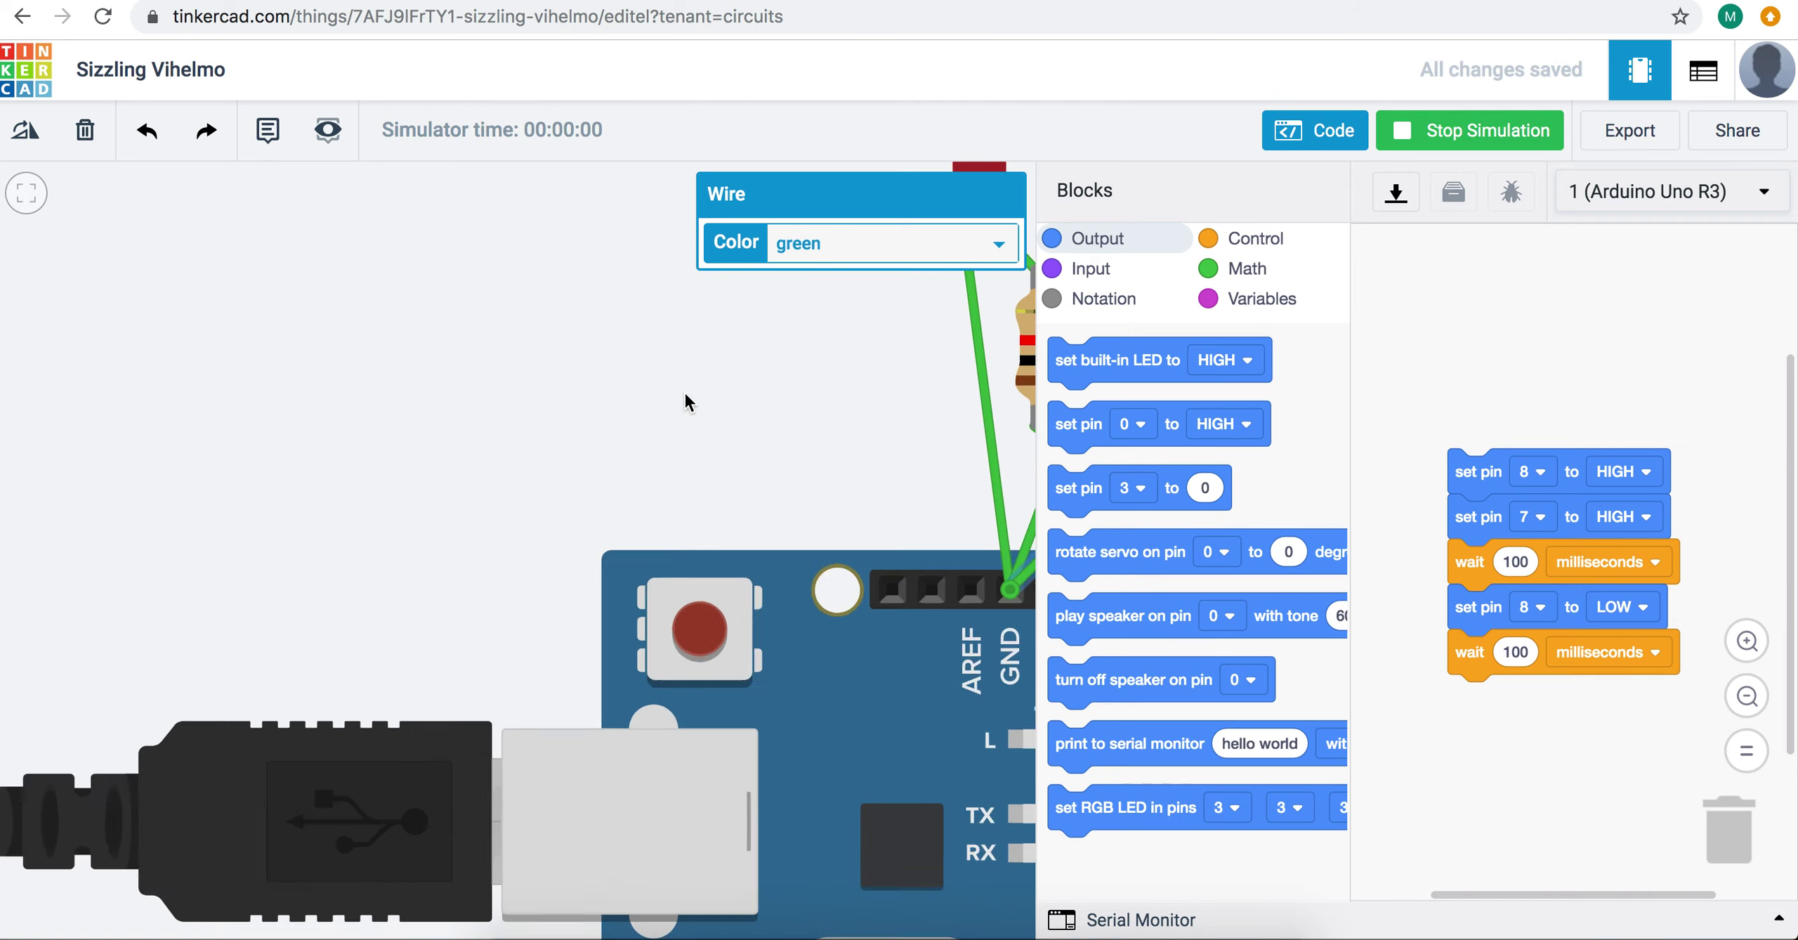
scroll(684, 391, down, 3)
scroll(684, 393, down, 3)
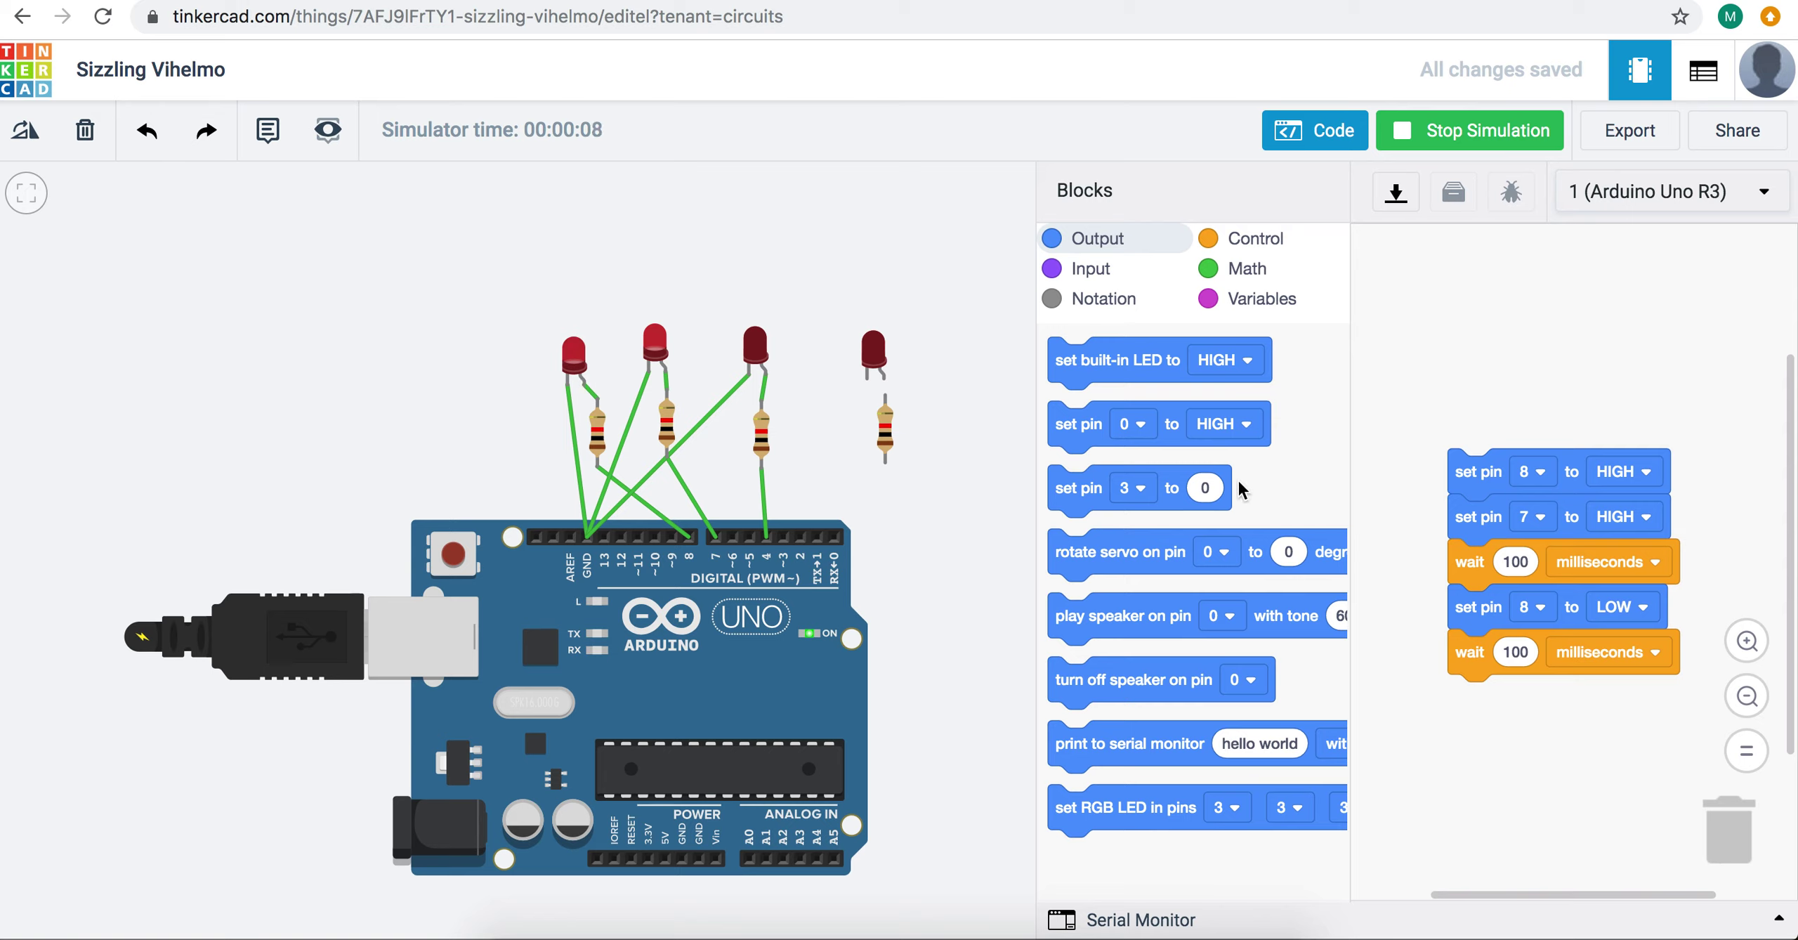
Step: Insert a set pin 7 to LOW block before the set pin 8 to LOW block and start the simulation
drag(1091, 433, 1492, 617)
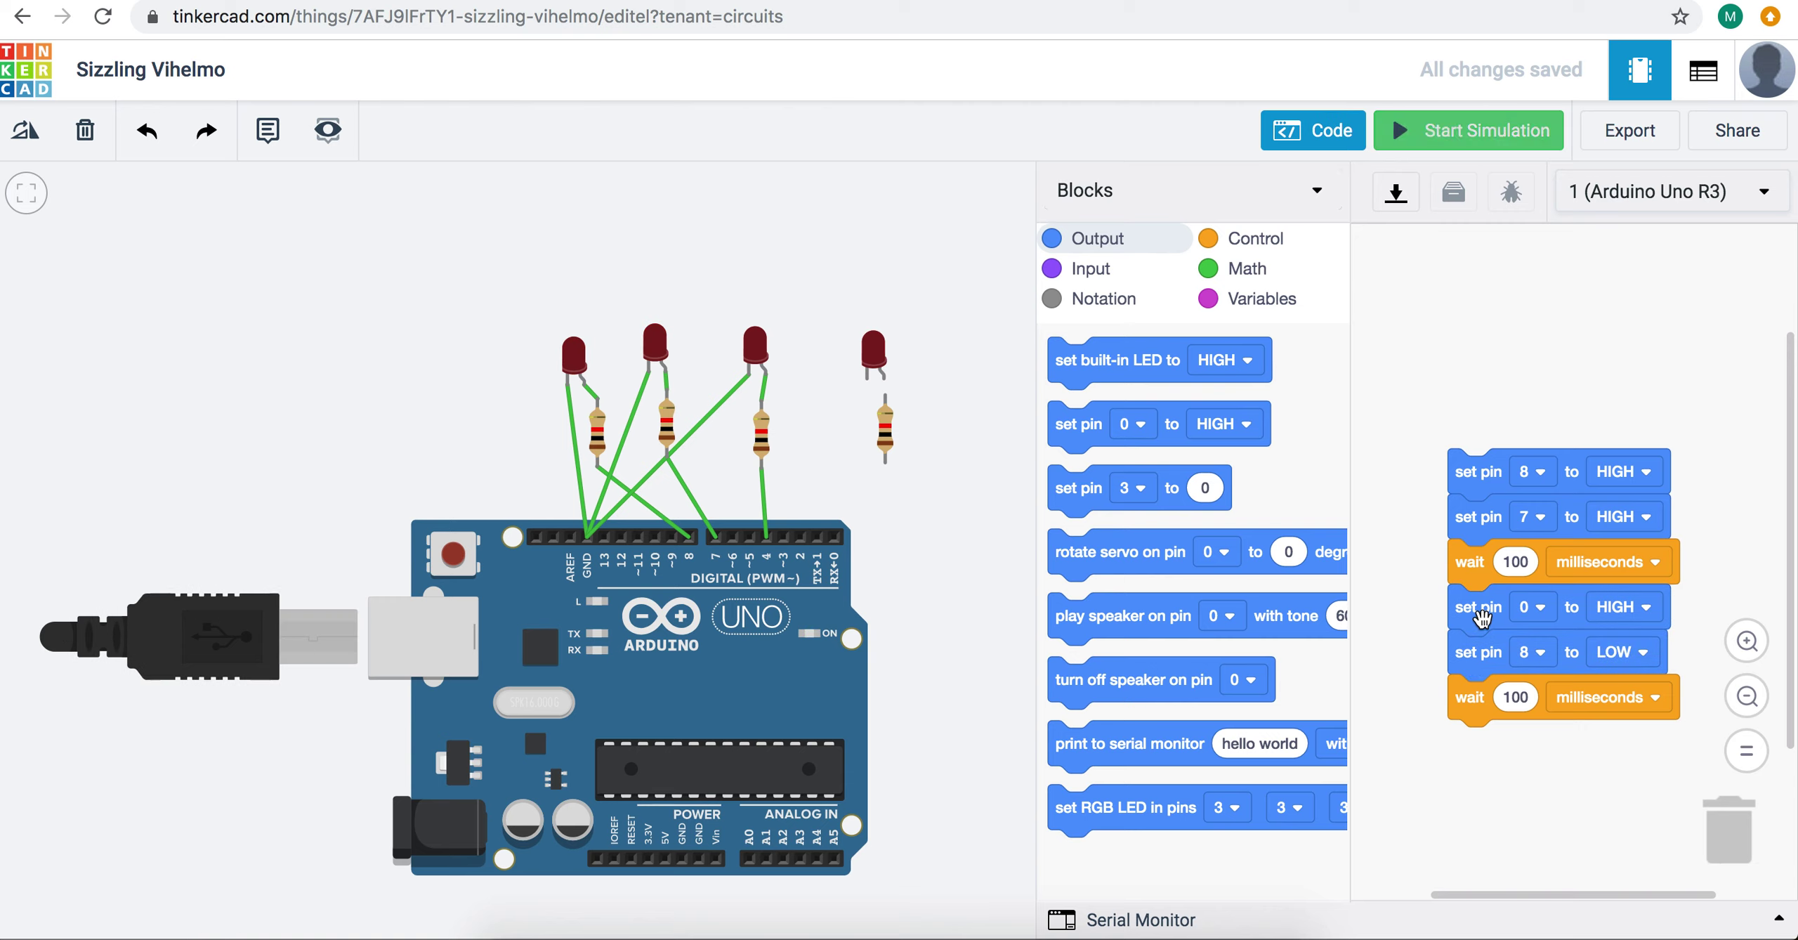
click(1531, 607)
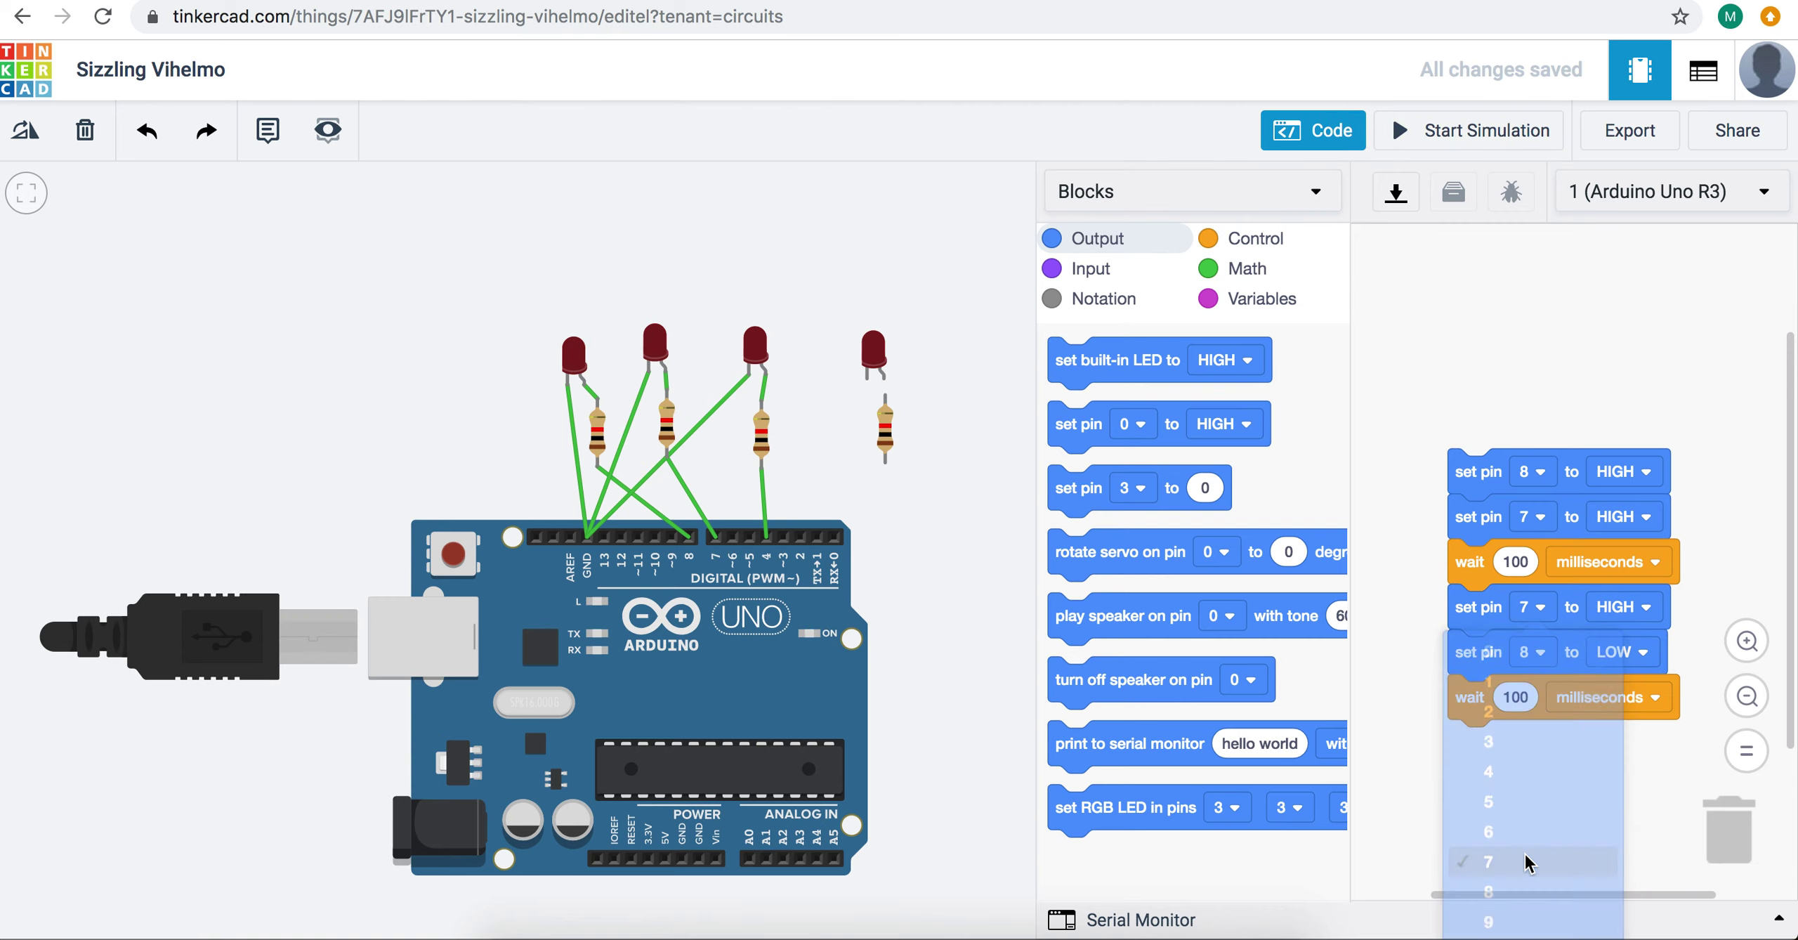
click(1482, 861)
click(1631, 608)
click(1612, 696)
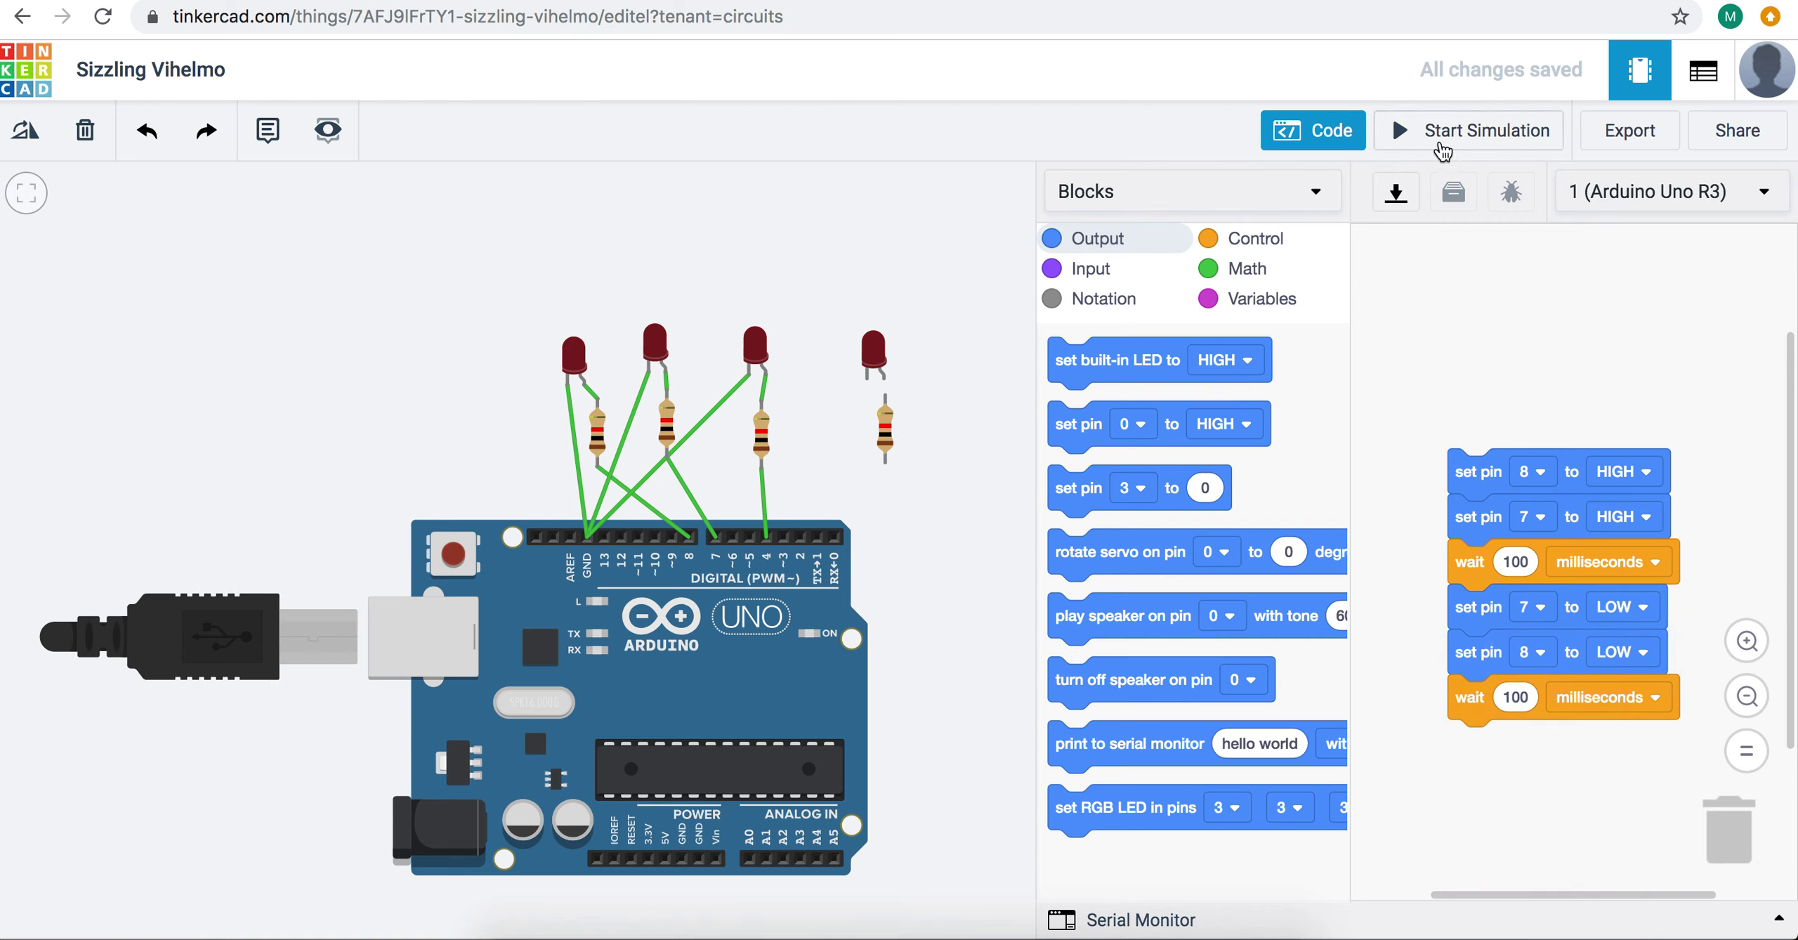
click(1440, 144)
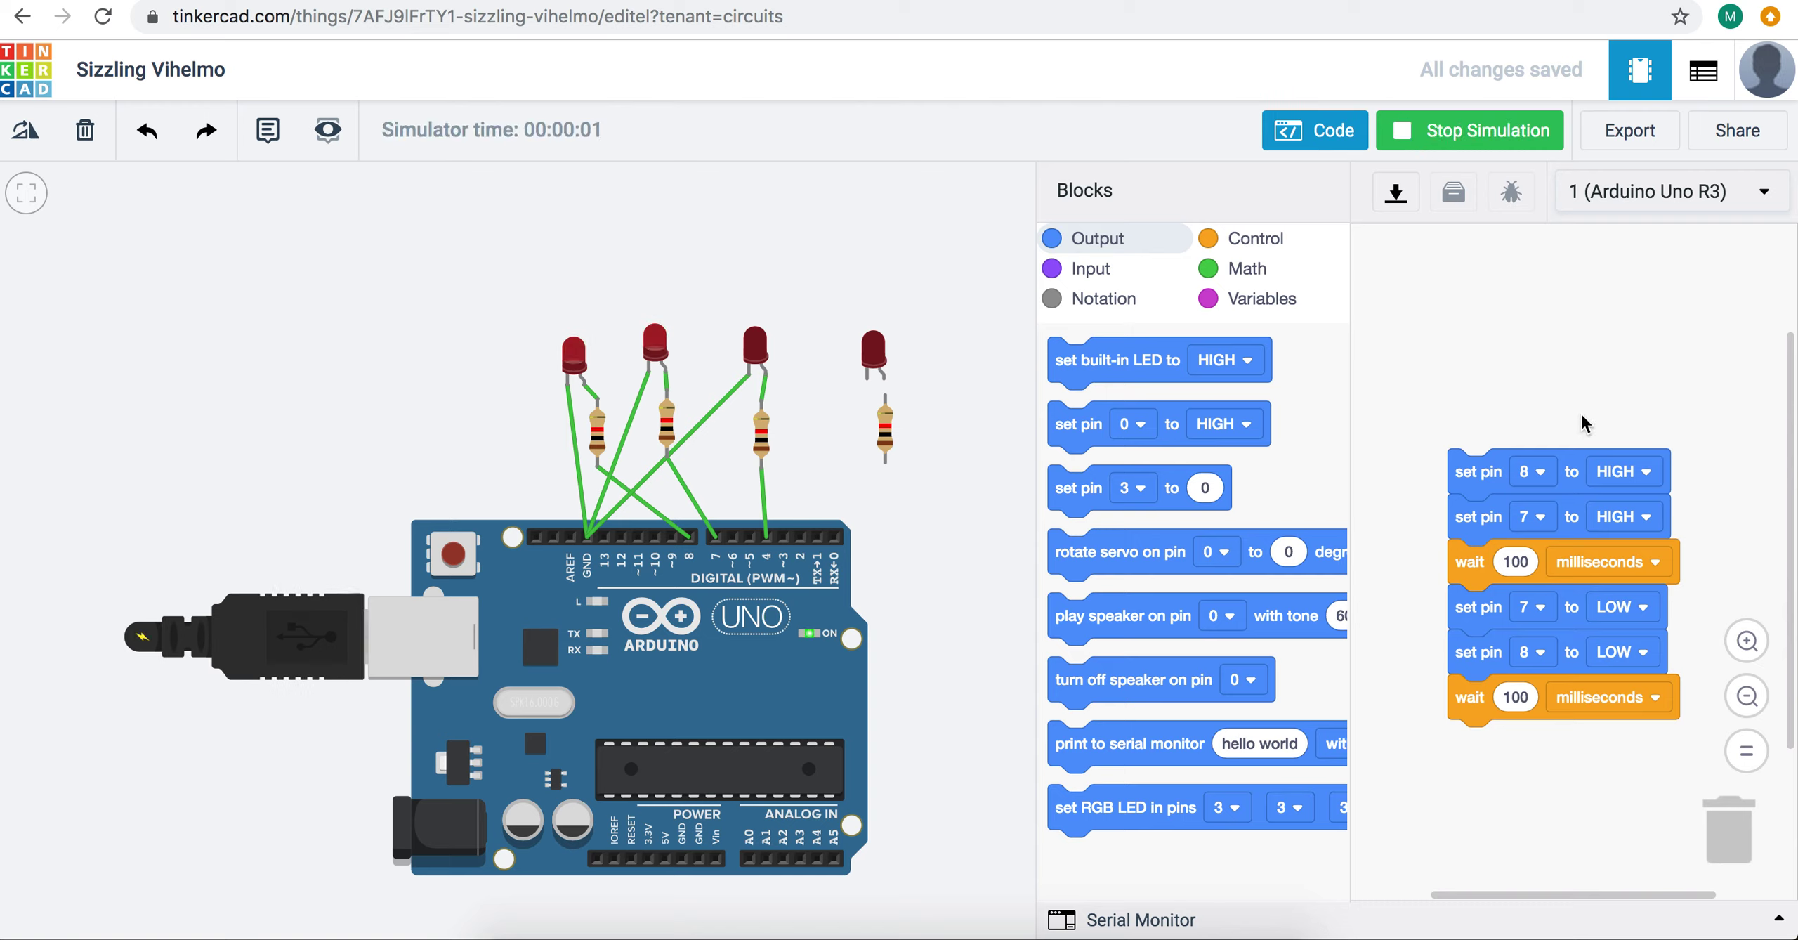
Step: Set both wait blocks to 500 milliseconds and run the simulation briefly
click(1515, 561)
text(500)
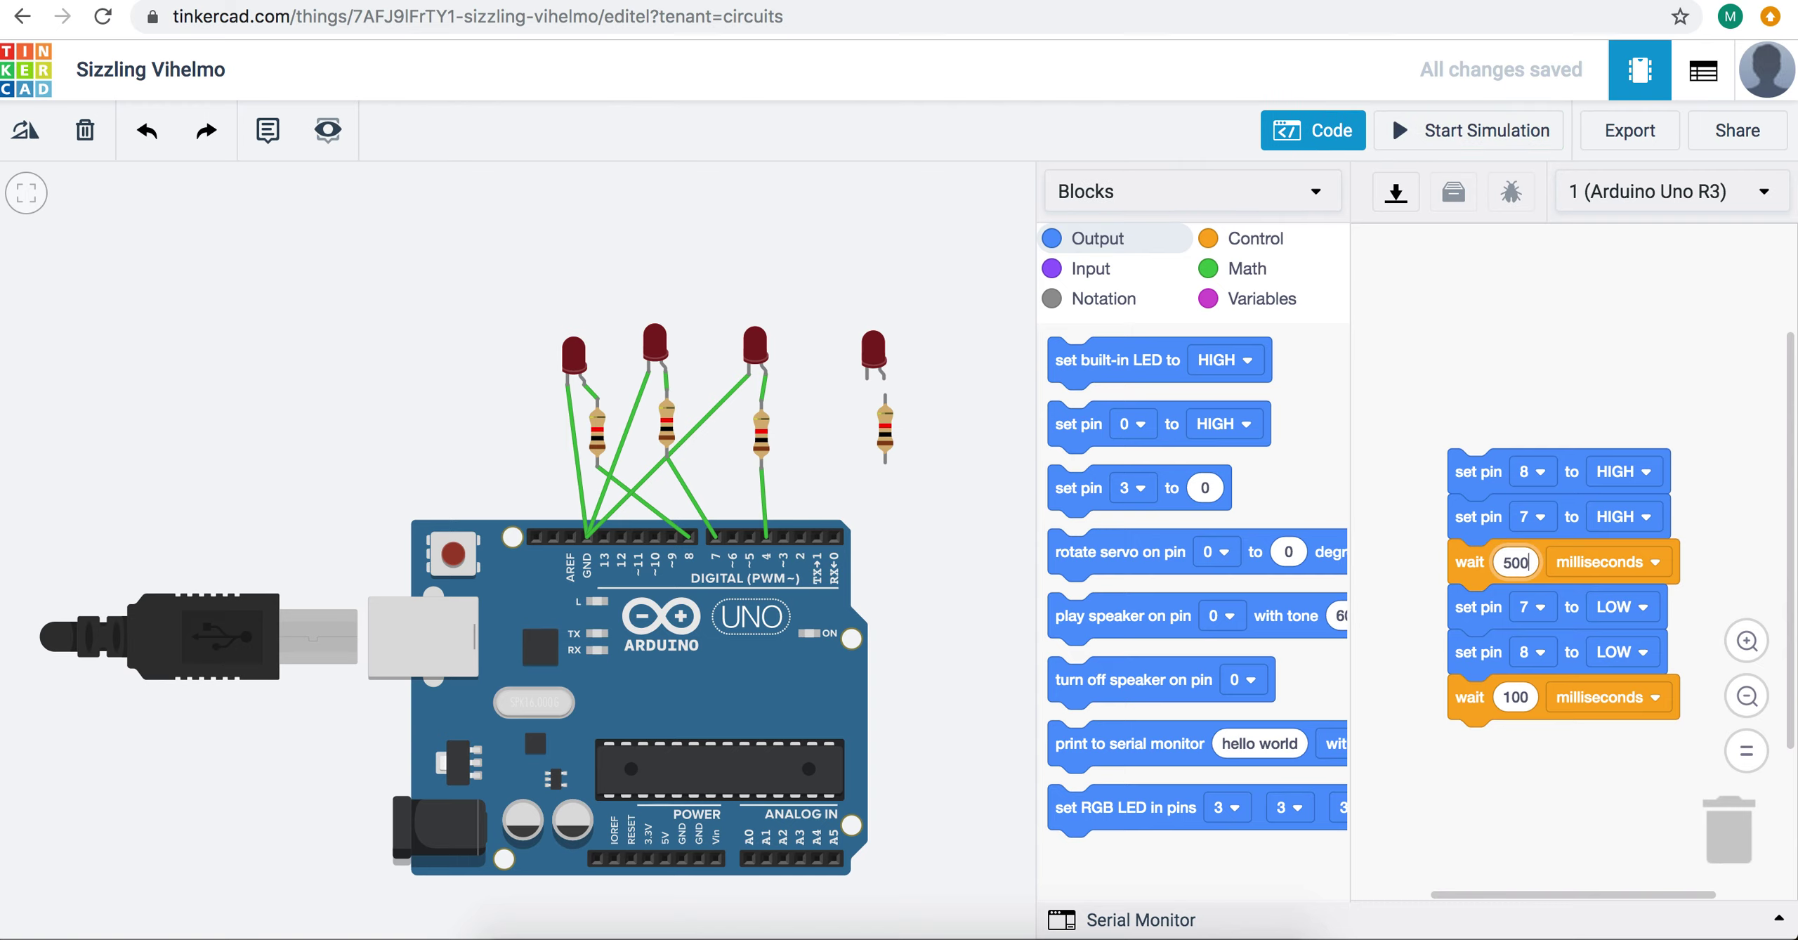
click(1515, 696)
text(500)
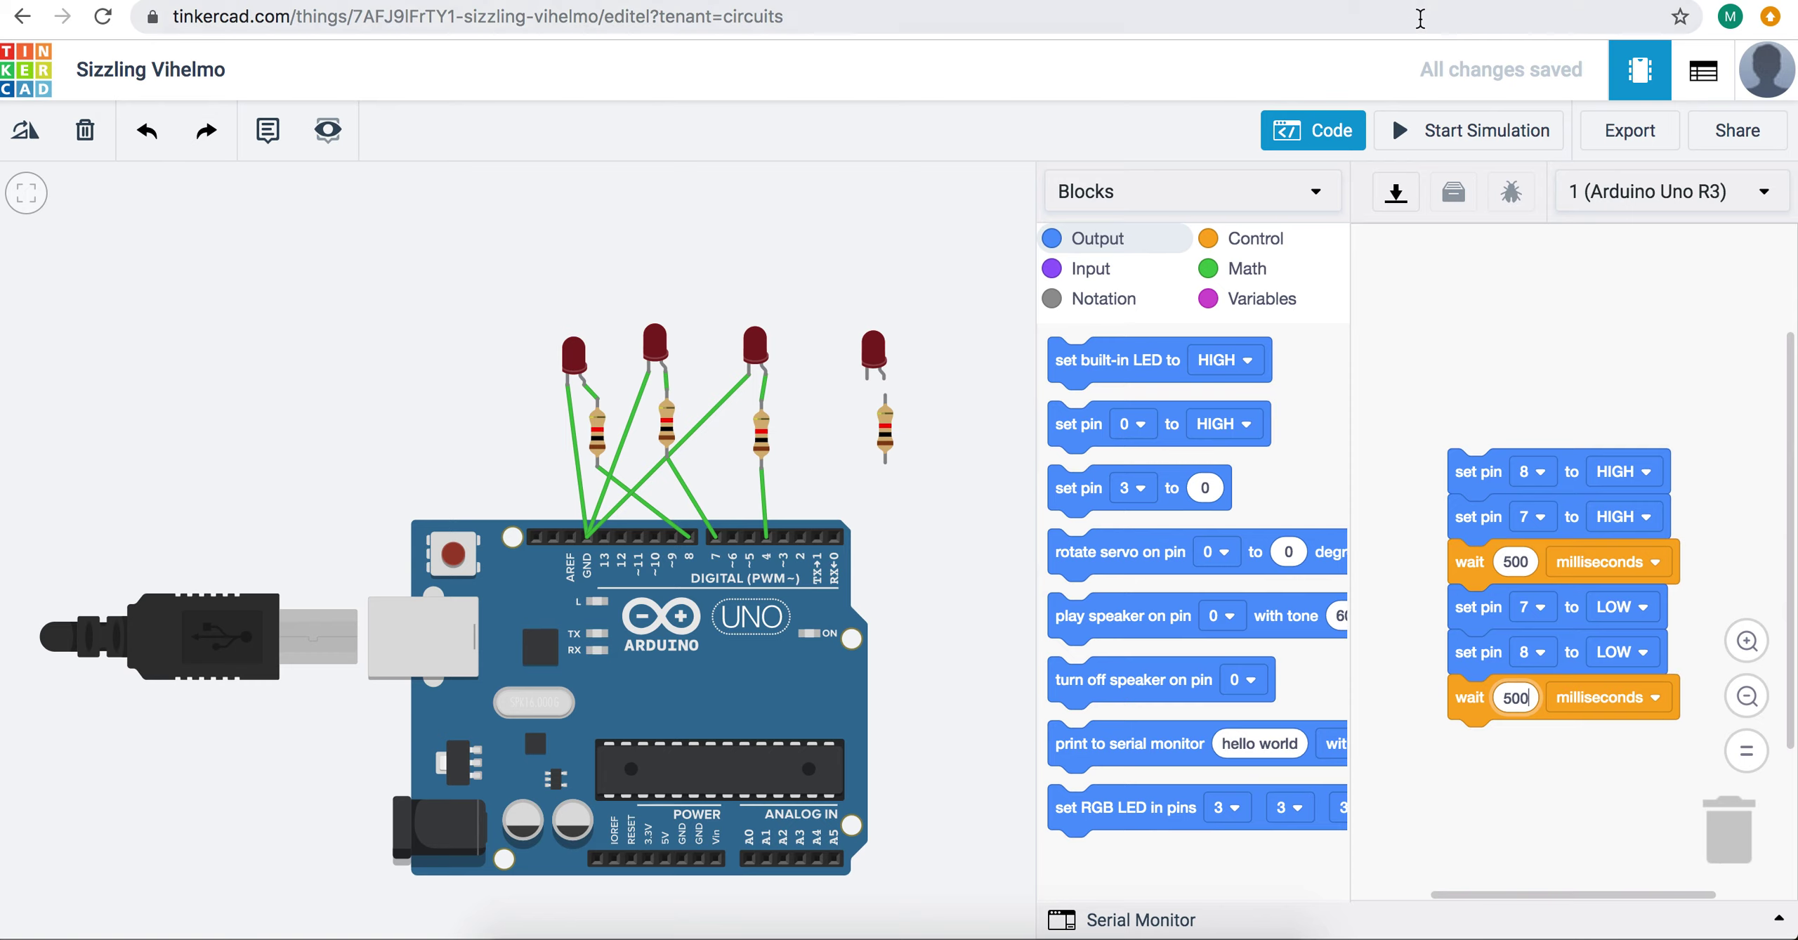
click(1424, 136)
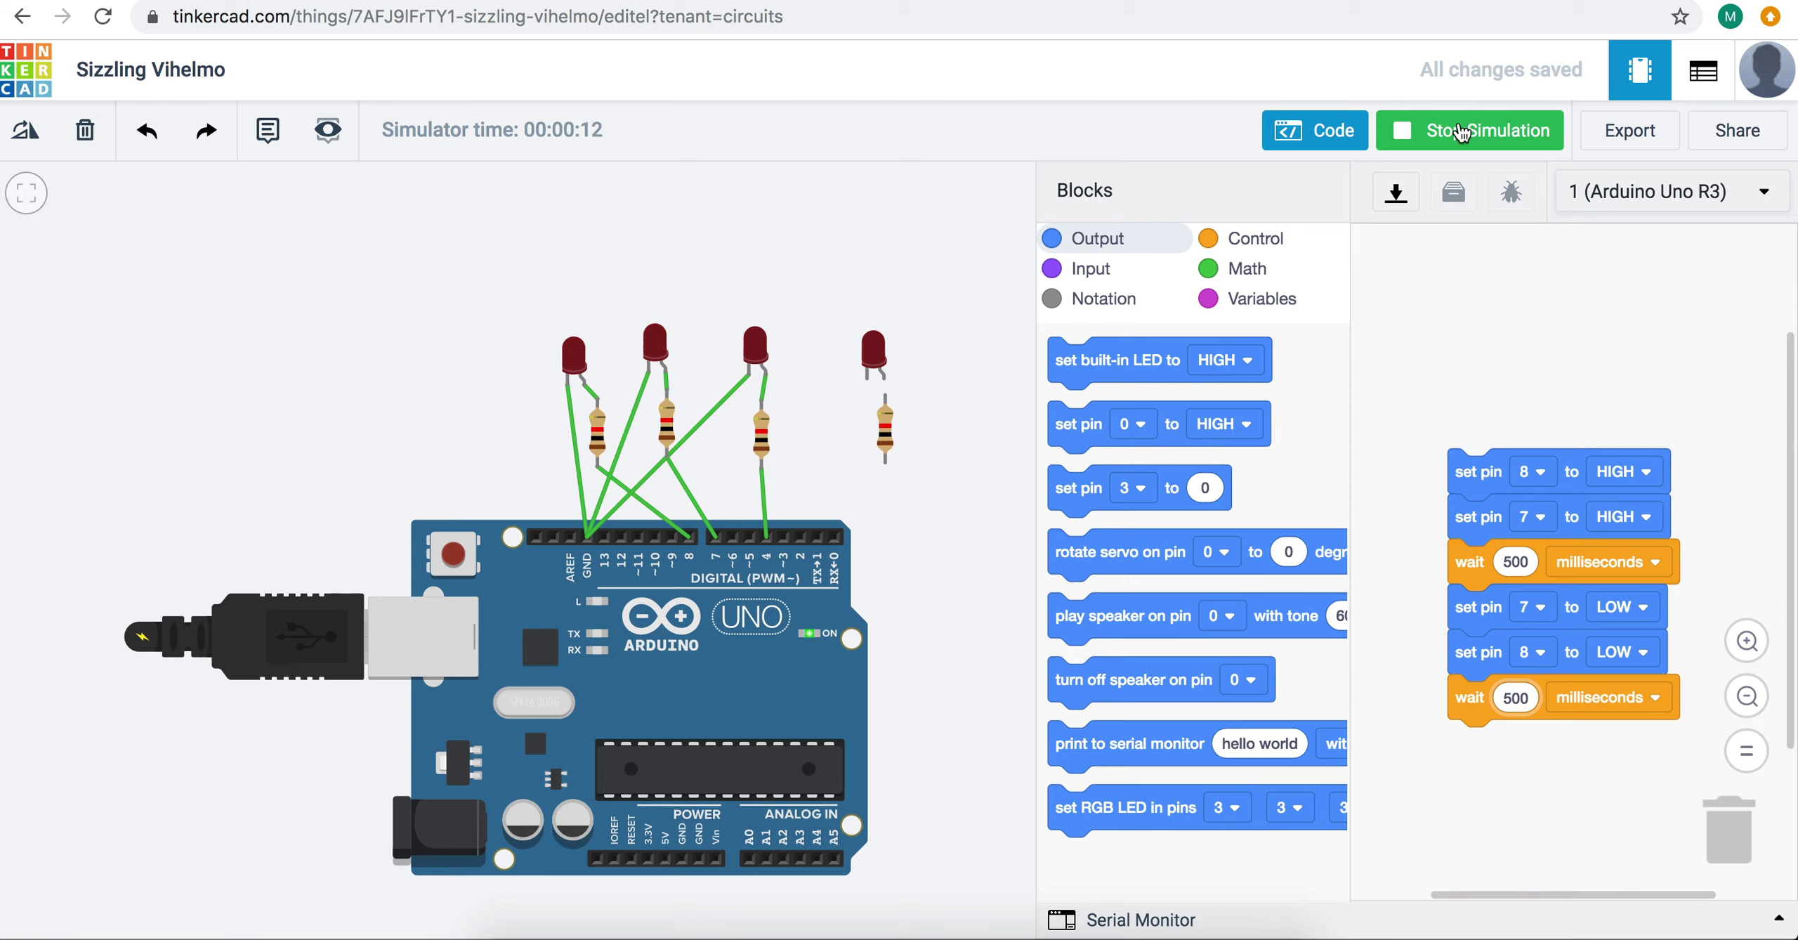
click(1460, 132)
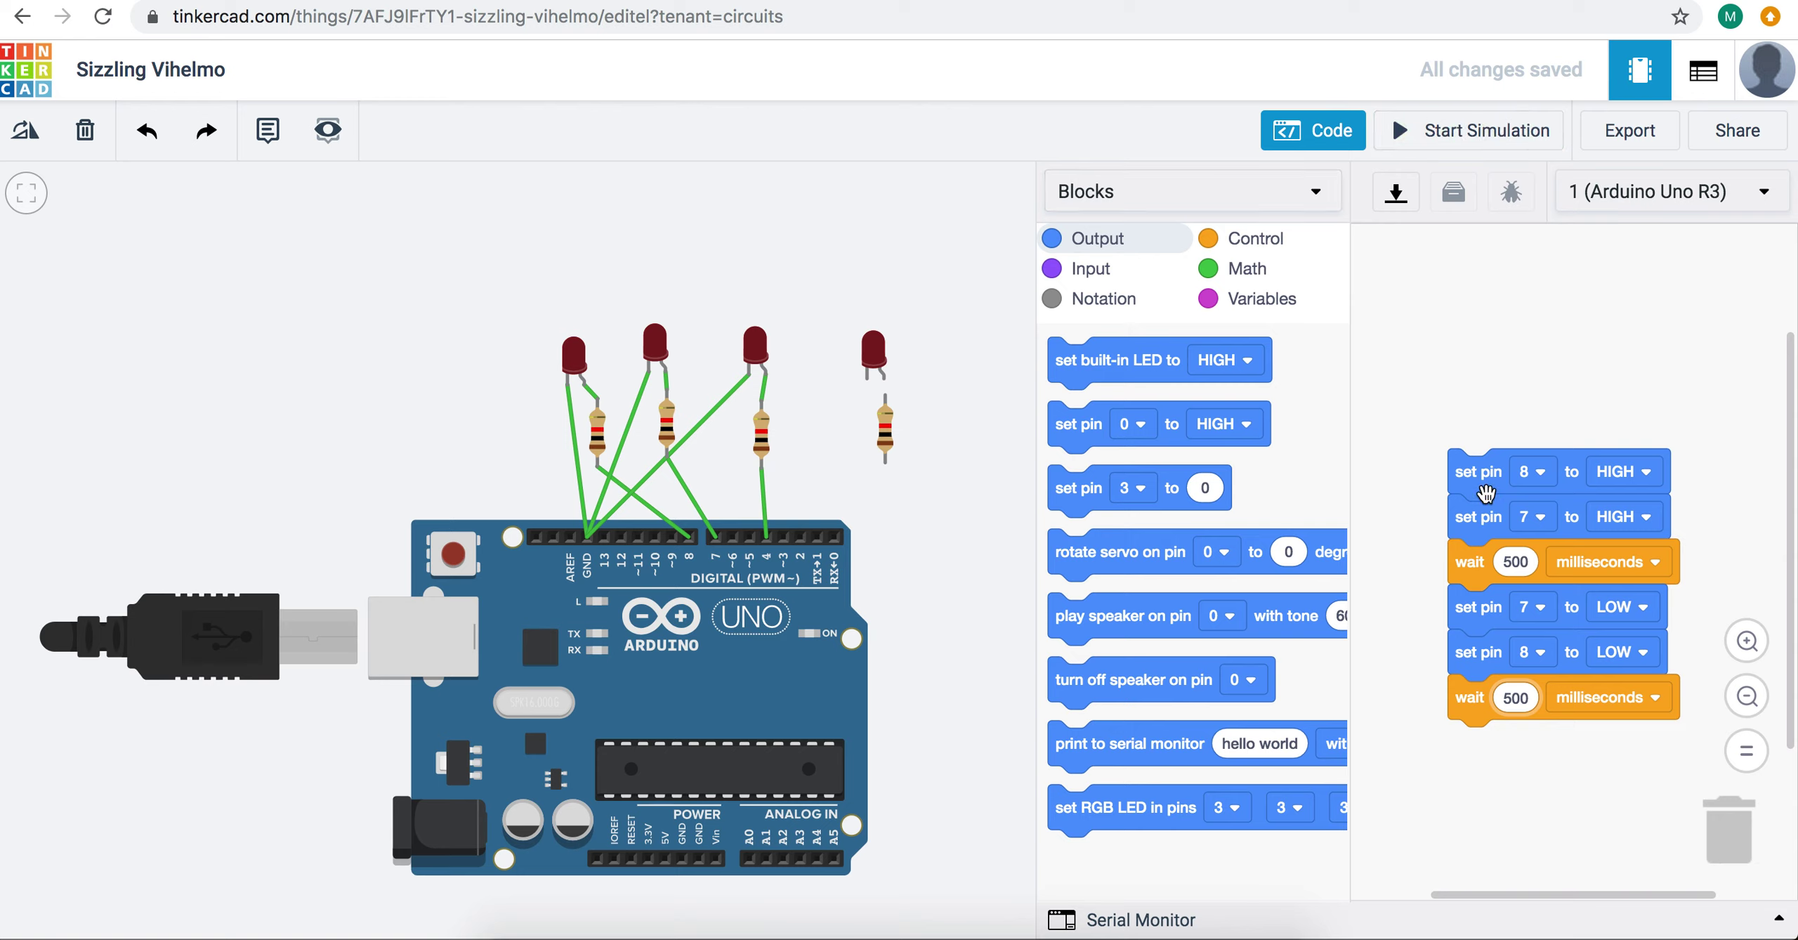
Step: Discard the existing block stack and start a new one with set pin 8 to HIGH and a 1-second wait
drag(1475, 472, 1689, 839)
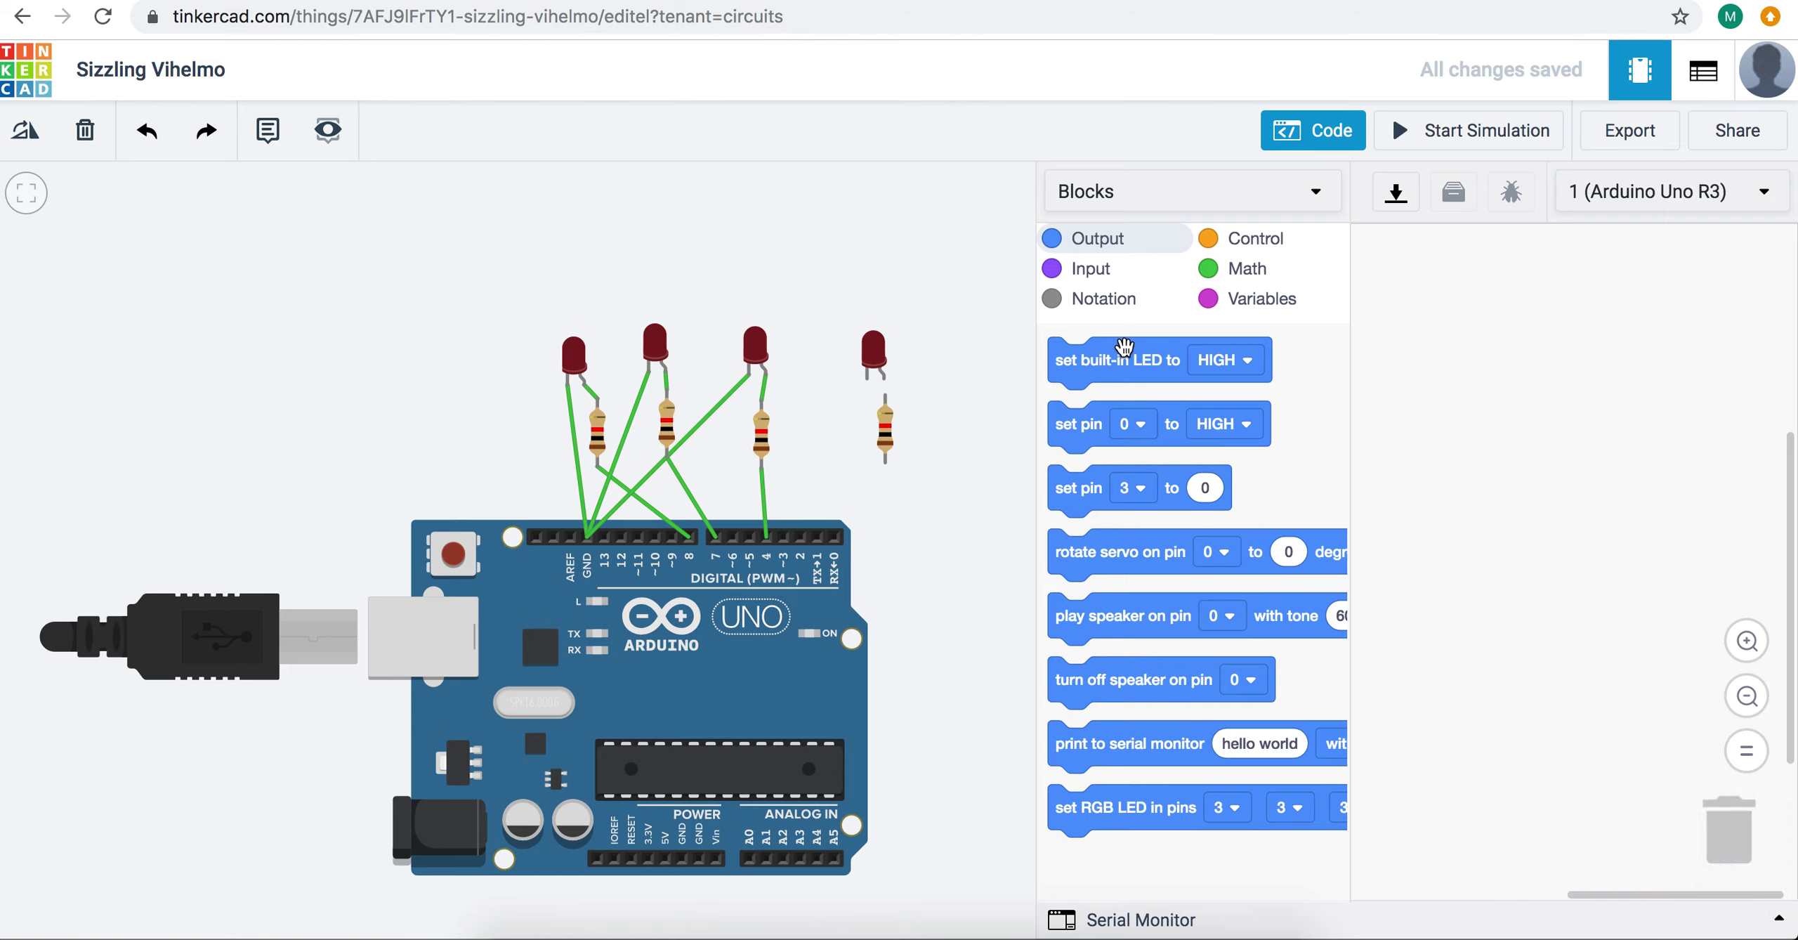
drag(1100, 432, 1461, 345)
click(1515, 351)
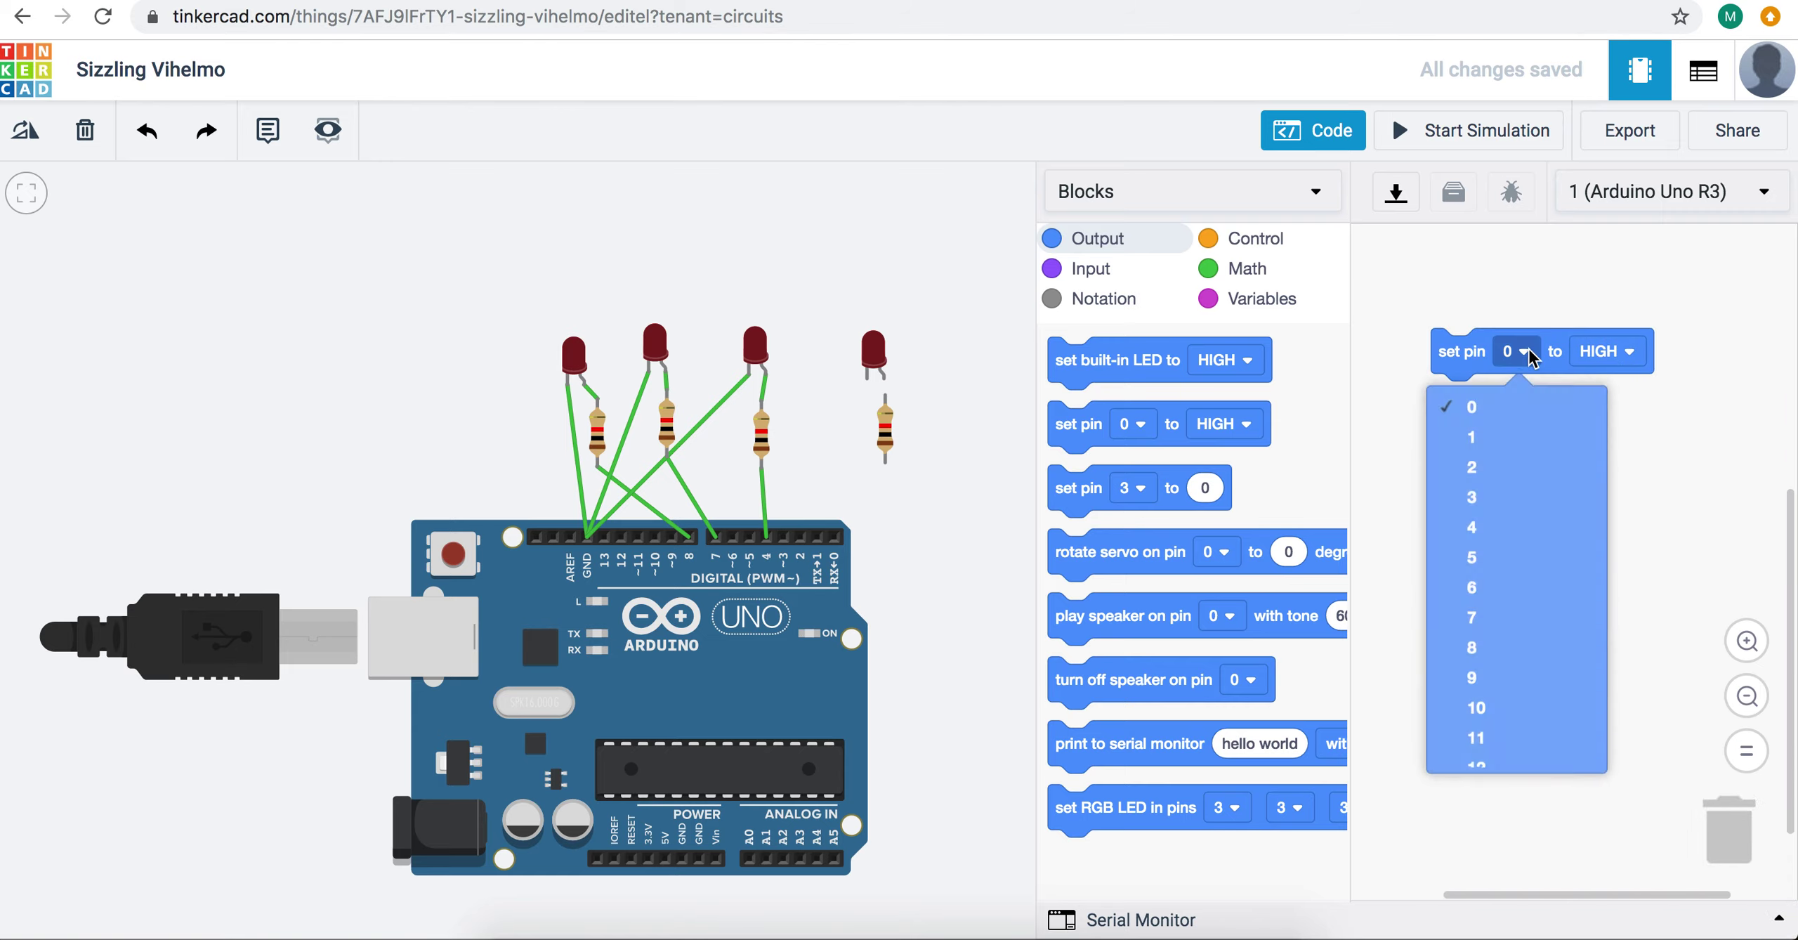
click(1498, 652)
click(1616, 351)
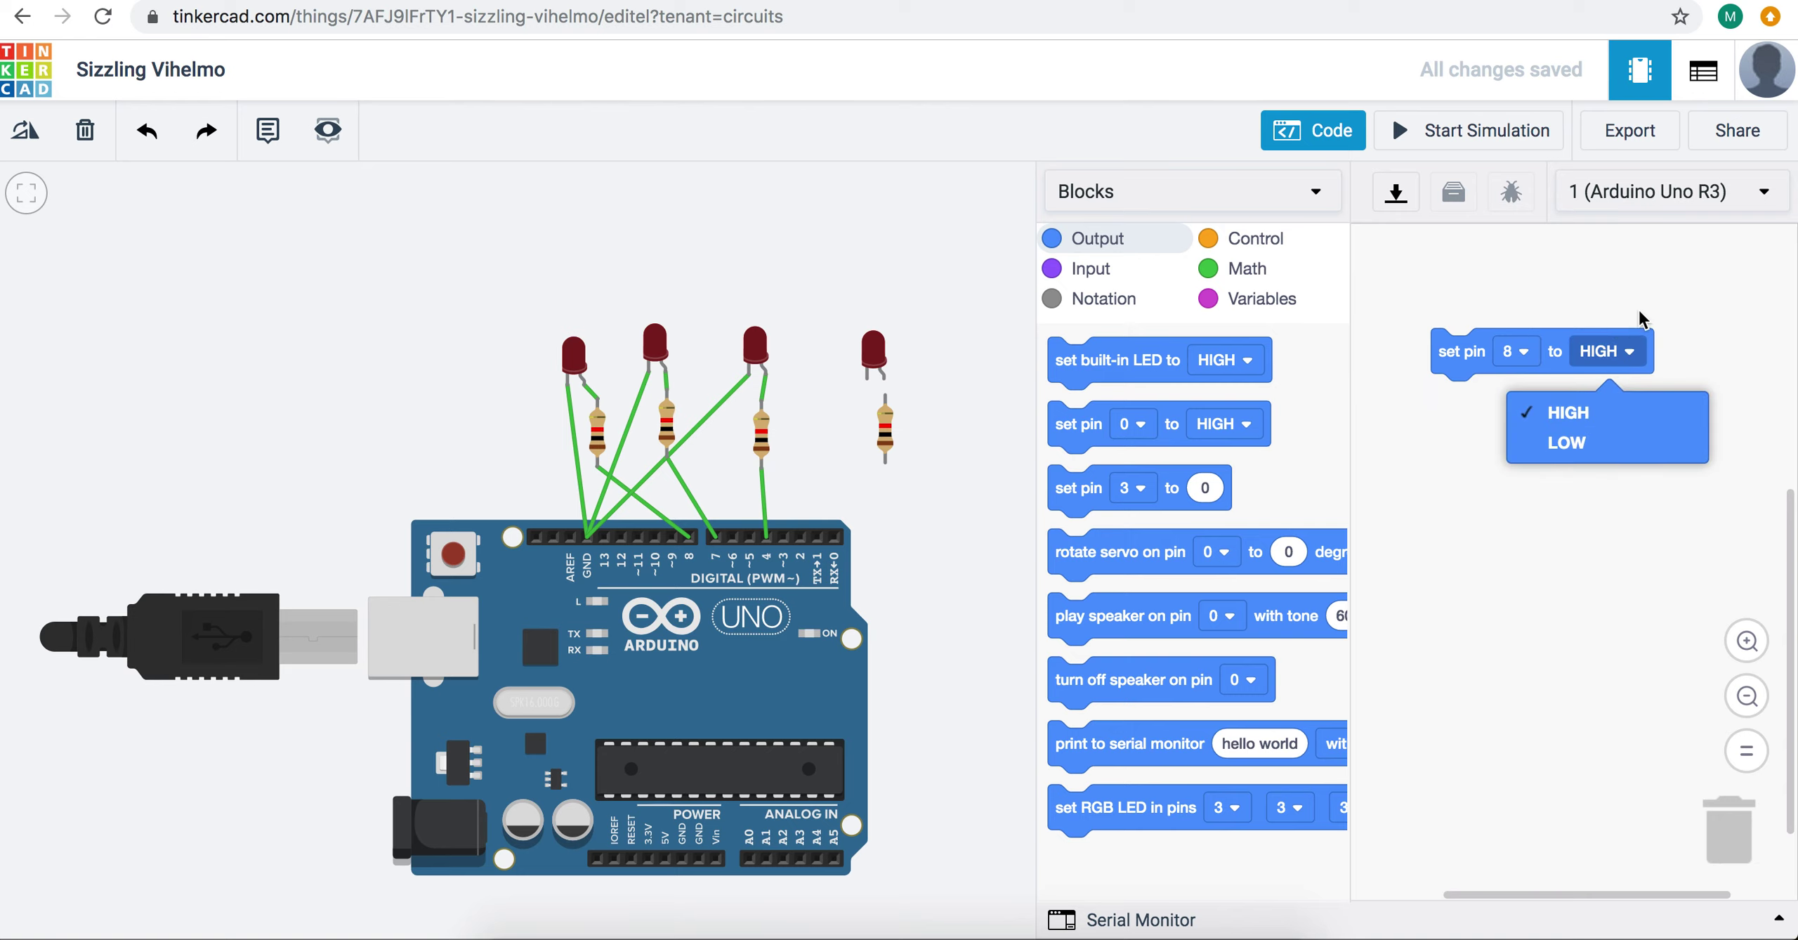
click(1646, 306)
click(1256, 239)
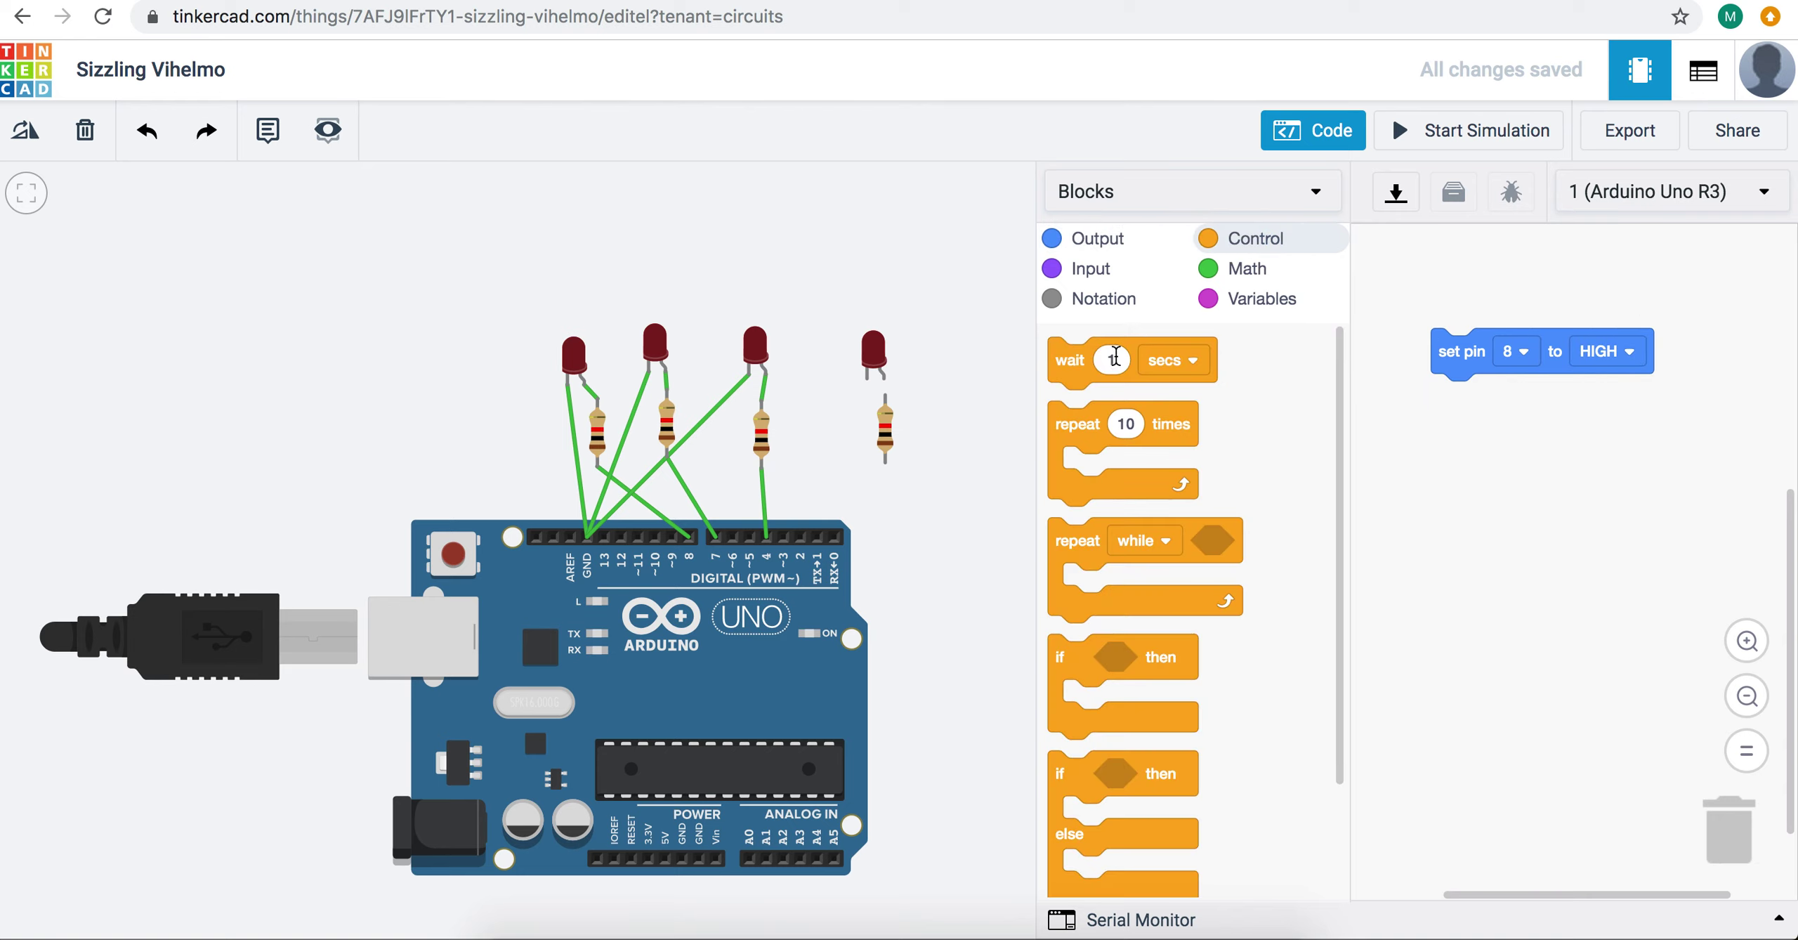
drag(1113, 355, 1435, 393)
Step: Append a set pin 7 to HIGH block followed by a 1-second wait
click(1098, 239)
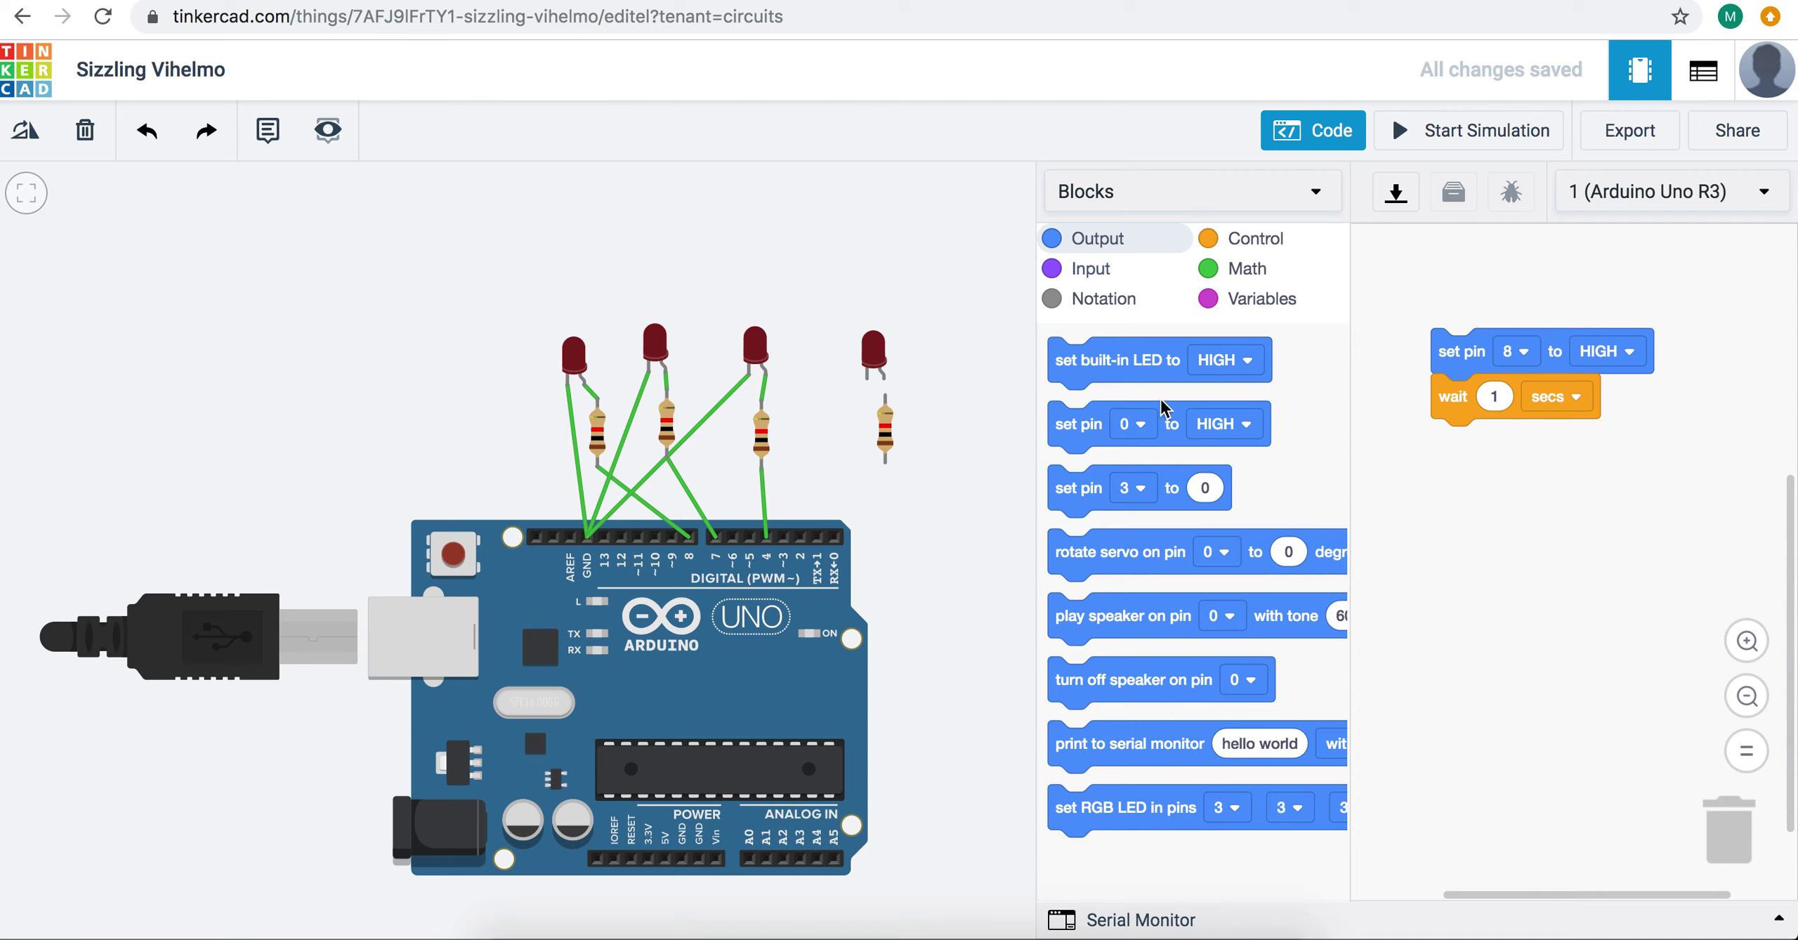
drag(1091, 442, 1474, 460)
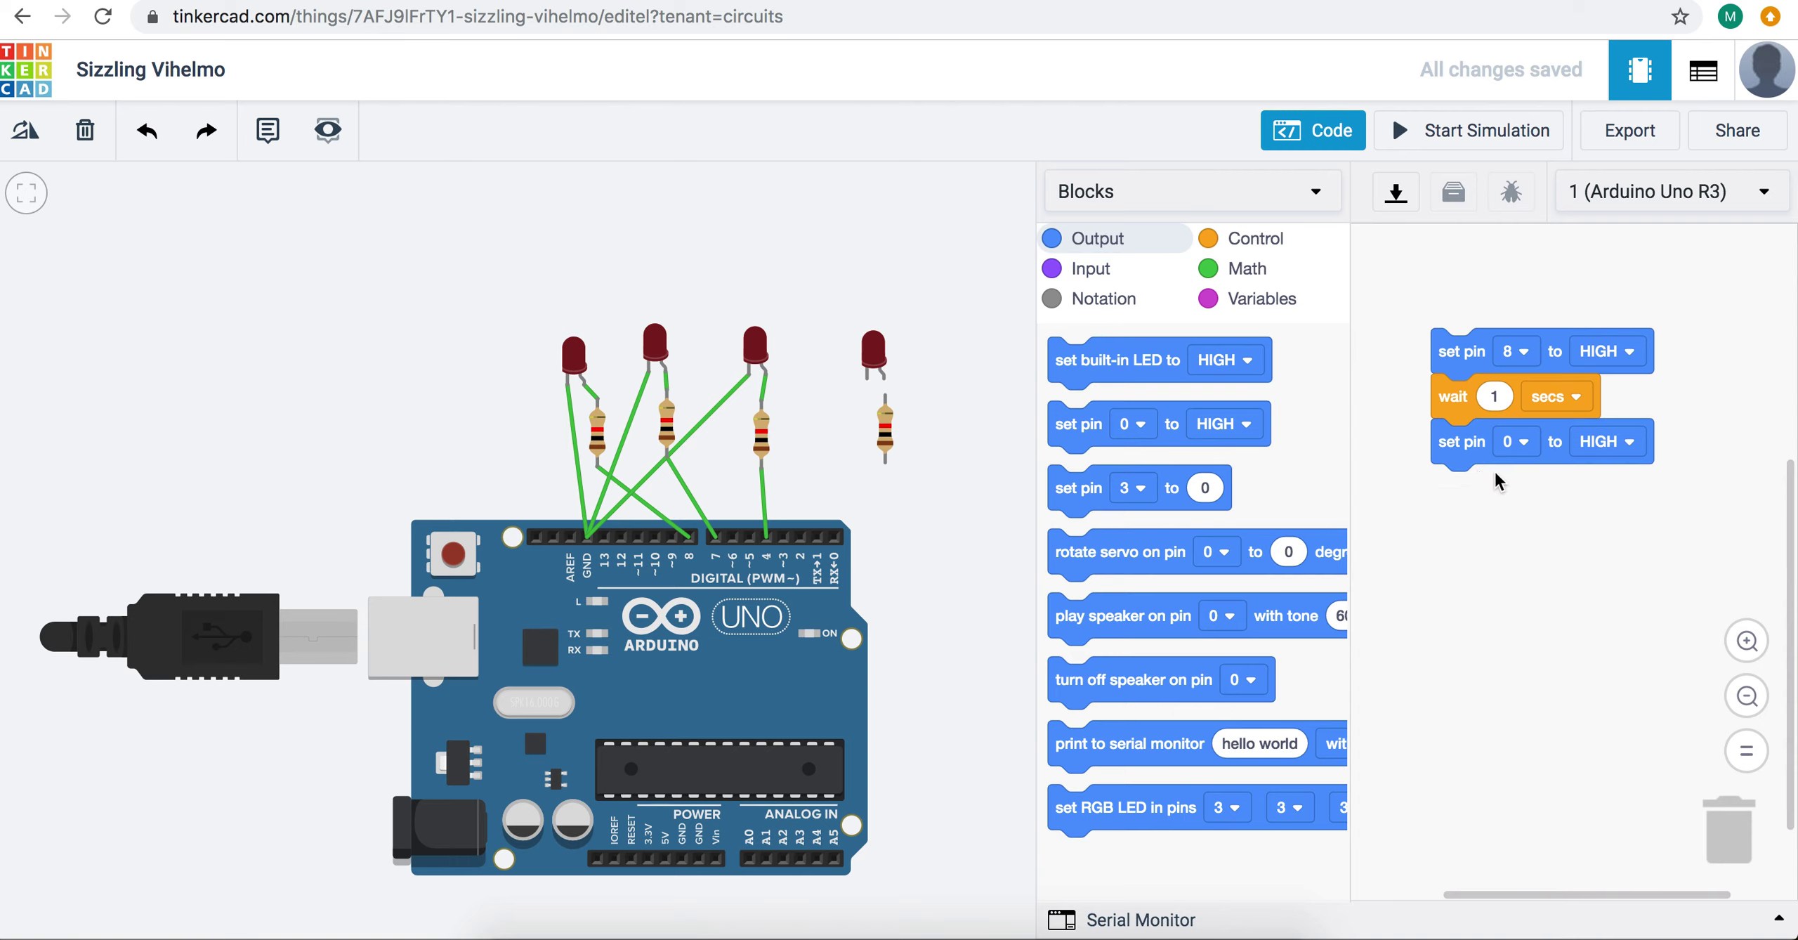
click(1515, 441)
click(1489, 714)
click(1255, 239)
drag(1069, 360, 1441, 518)
Step: Append a set pin 8 to LOW block followed by a 1-second wait
click(1122, 240)
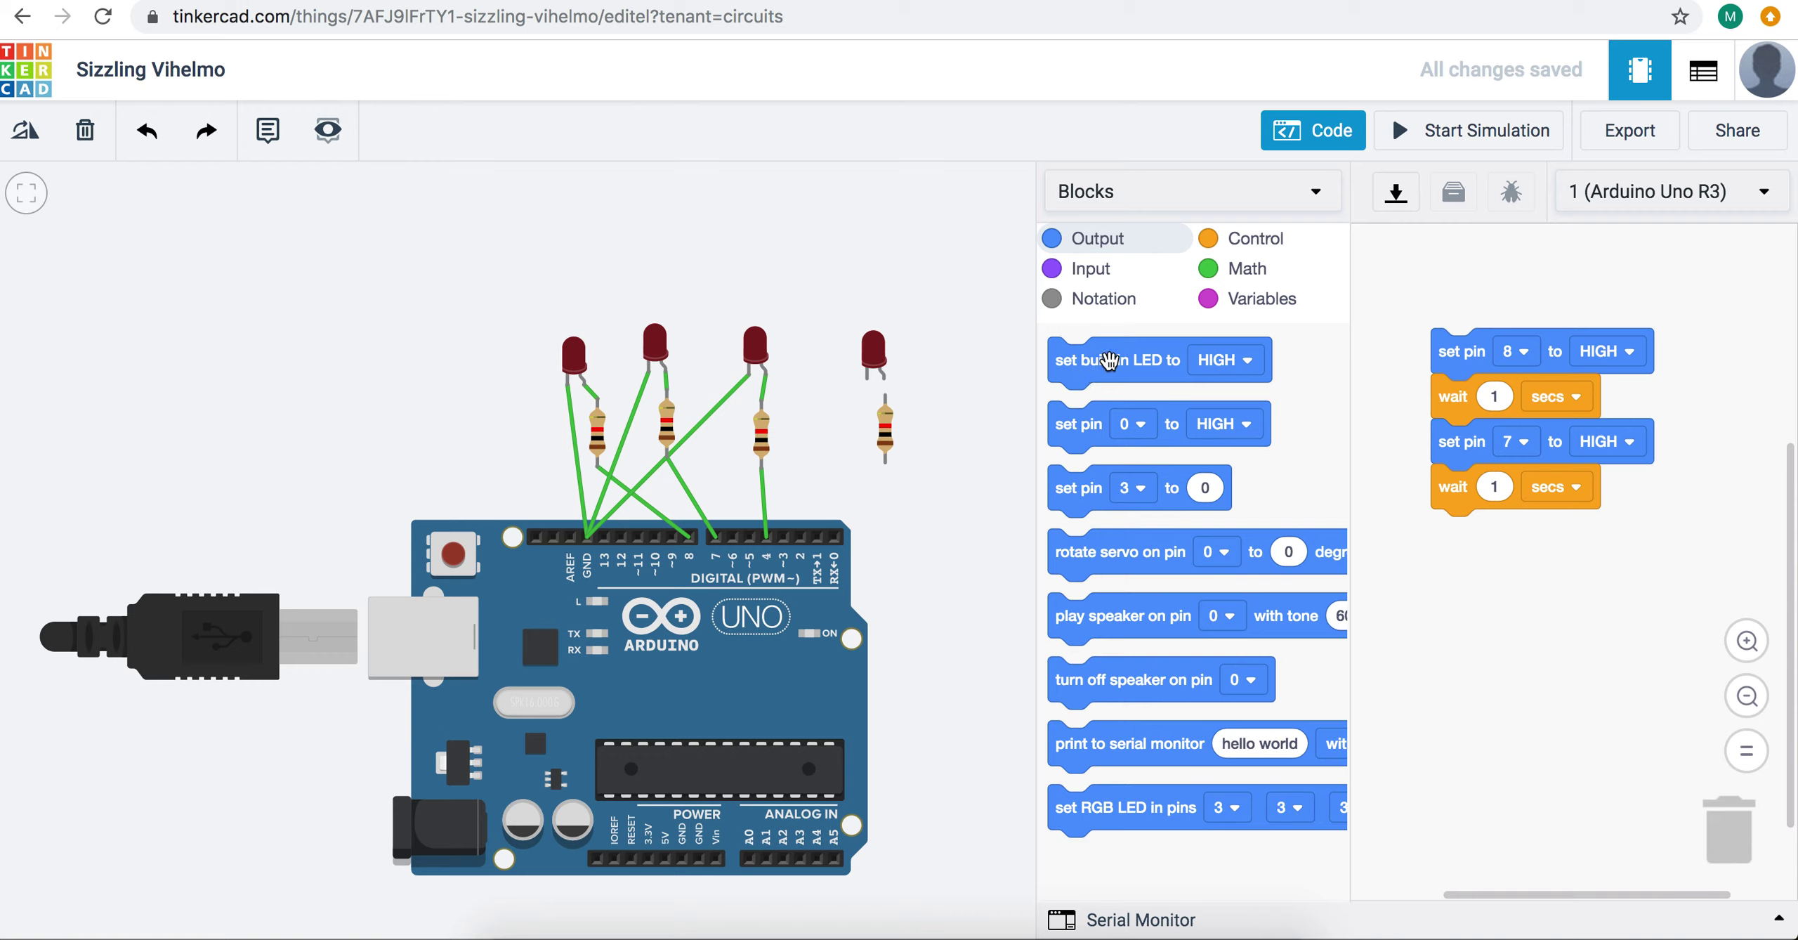
drag(1092, 422, 1471, 559)
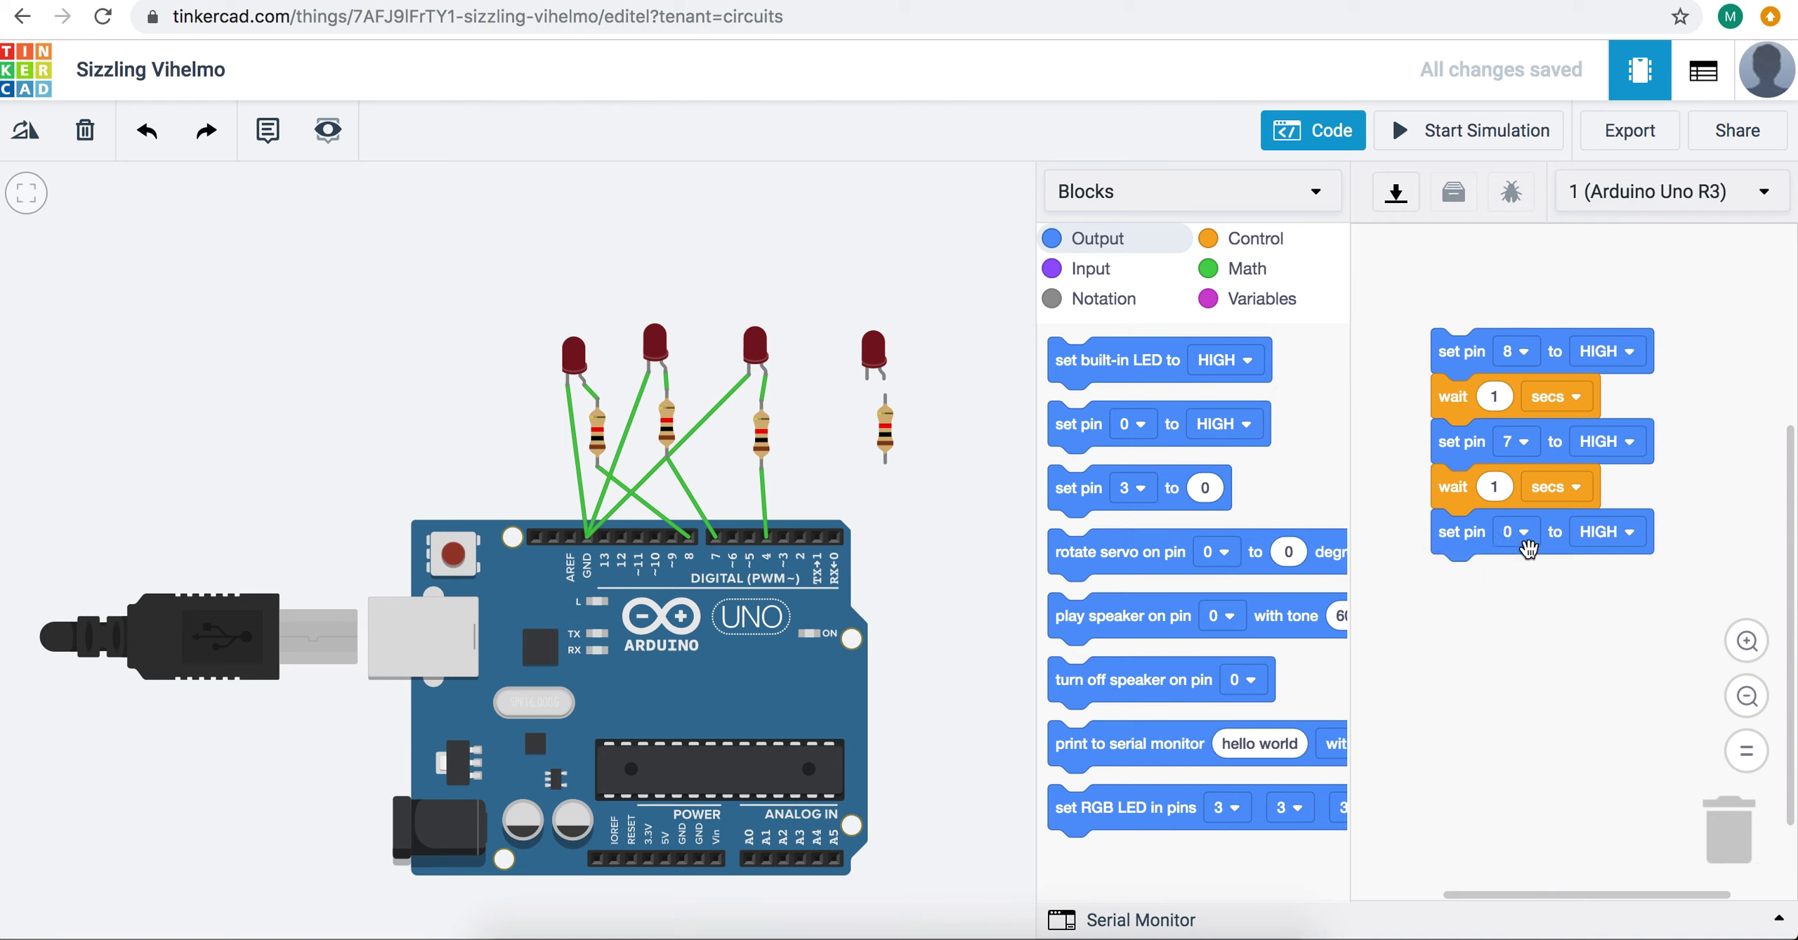
click(1530, 542)
click(1481, 832)
click(1607, 547)
click(1573, 614)
click(1211, 274)
click(1208, 241)
drag(1075, 353, 1487, 613)
Step: Append a set pin 7 to LOW block with a 1-second wait and test the sequence in the simulation
click(1099, 241)
drag(1120, 359, 1085, 671)
drag(1072, 436, 1457, 628)
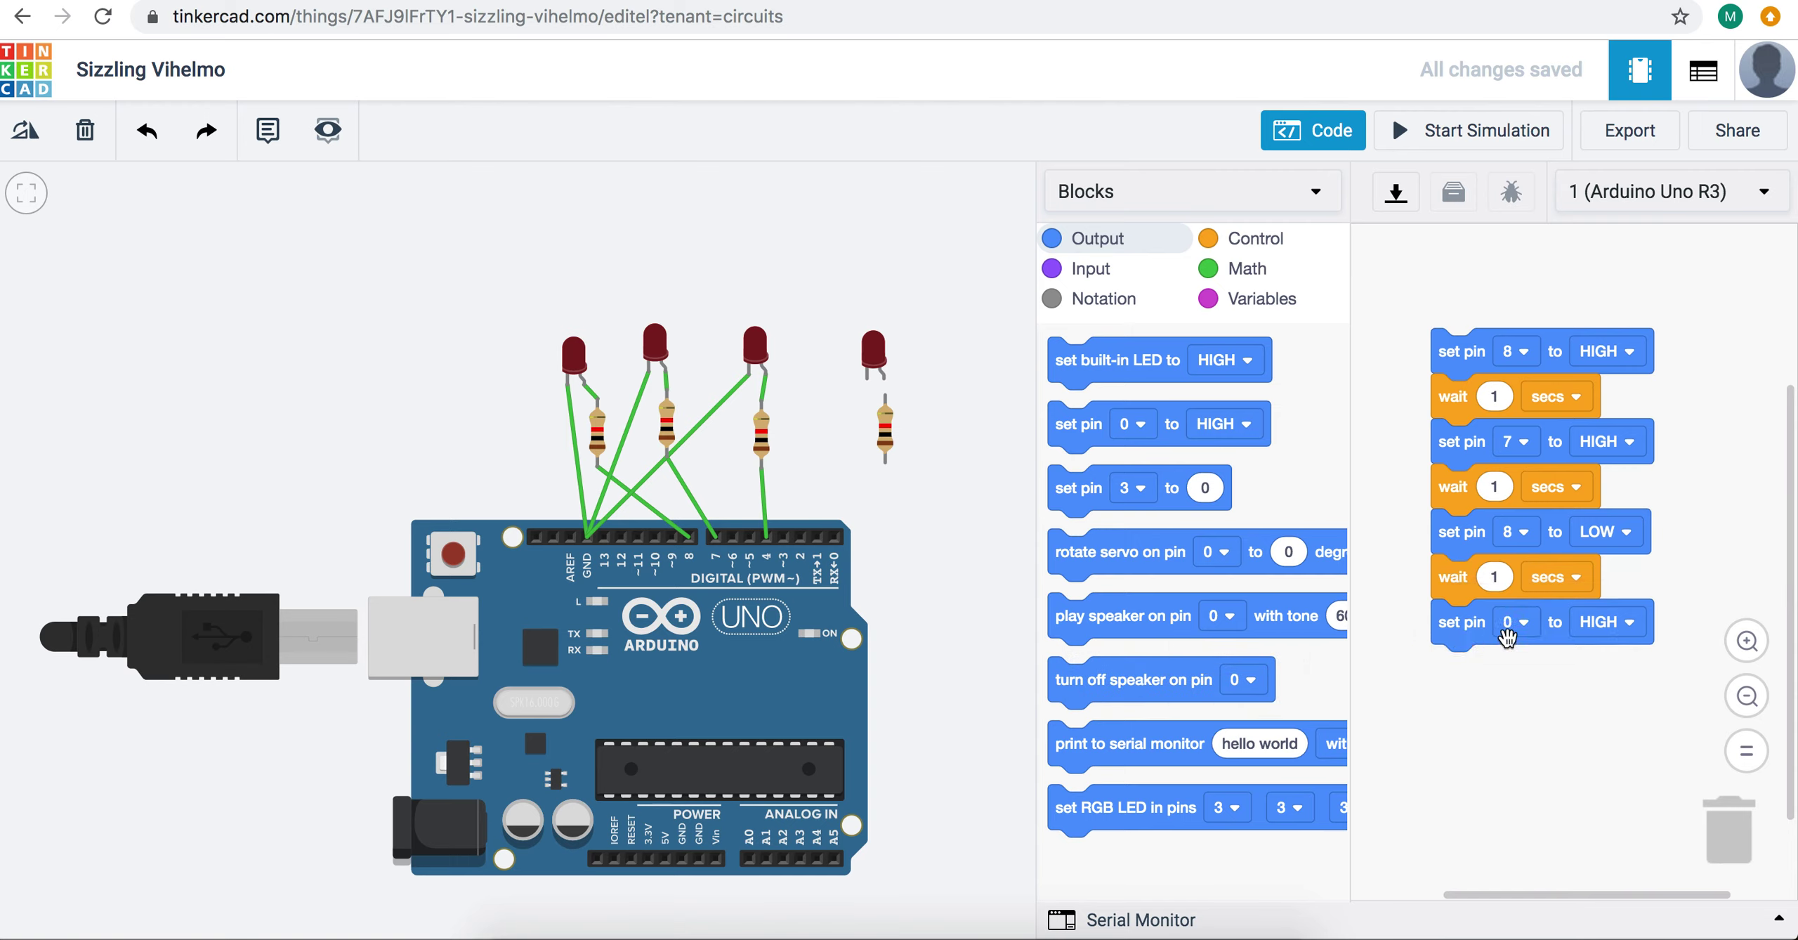
click(1506, 621)
click(1531, 888)
click(1605, 621)
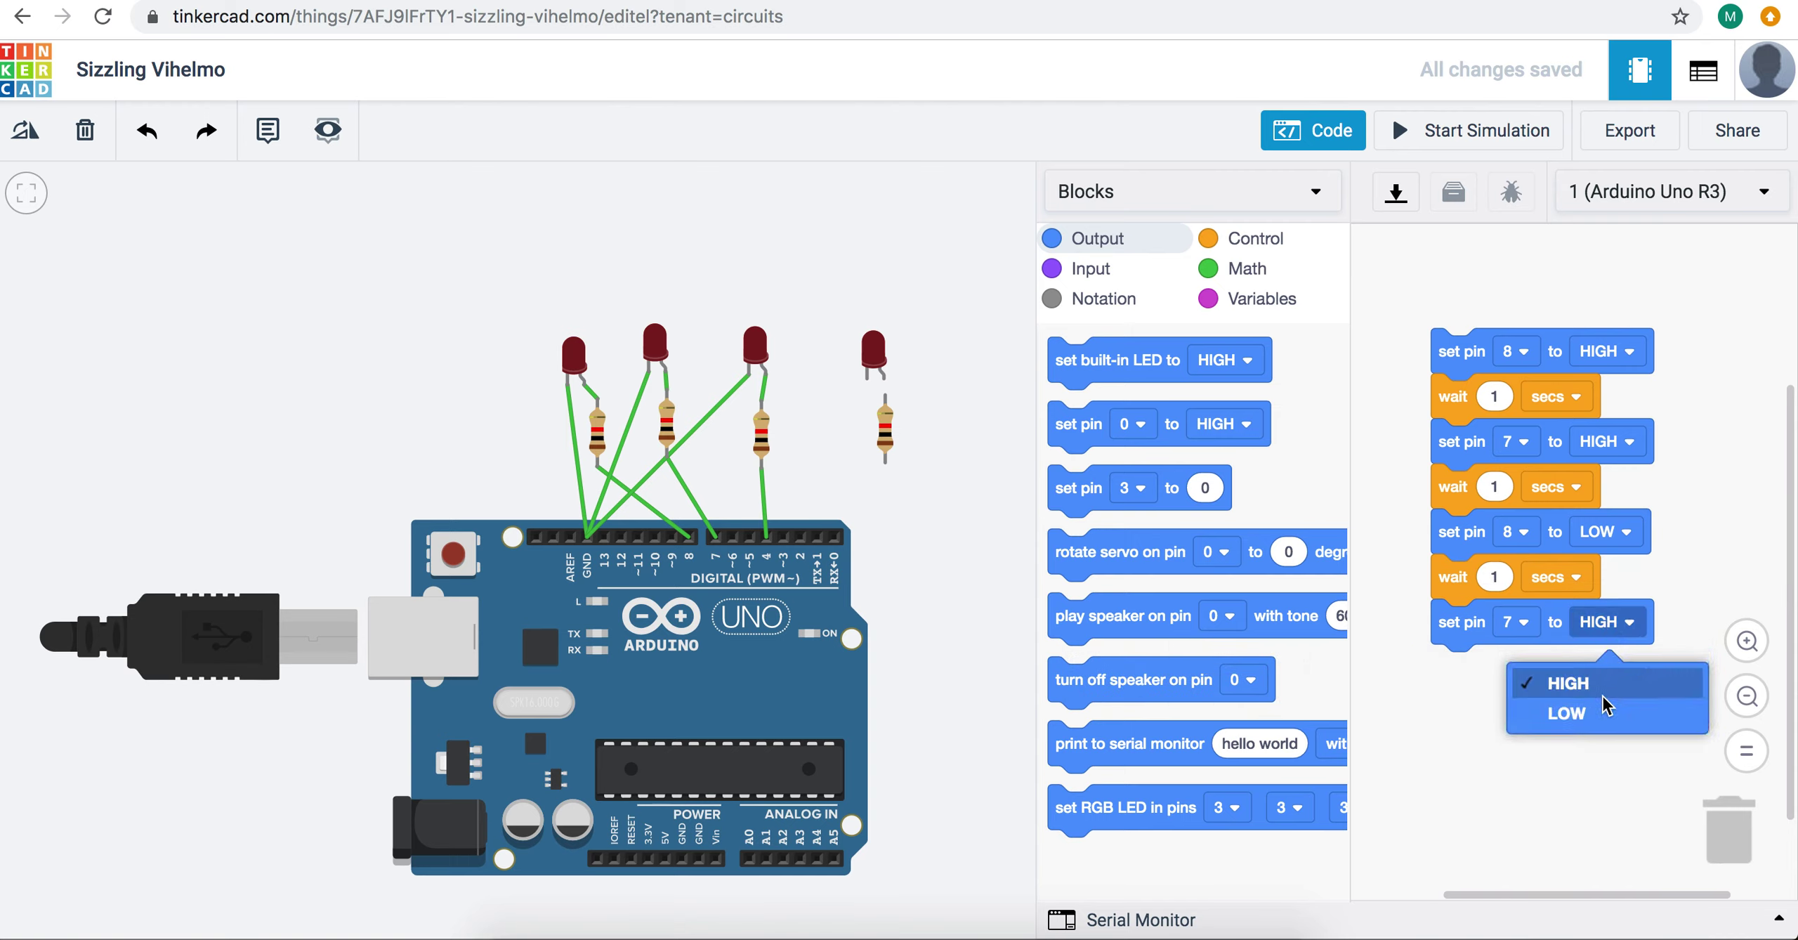
click(1605, 713)
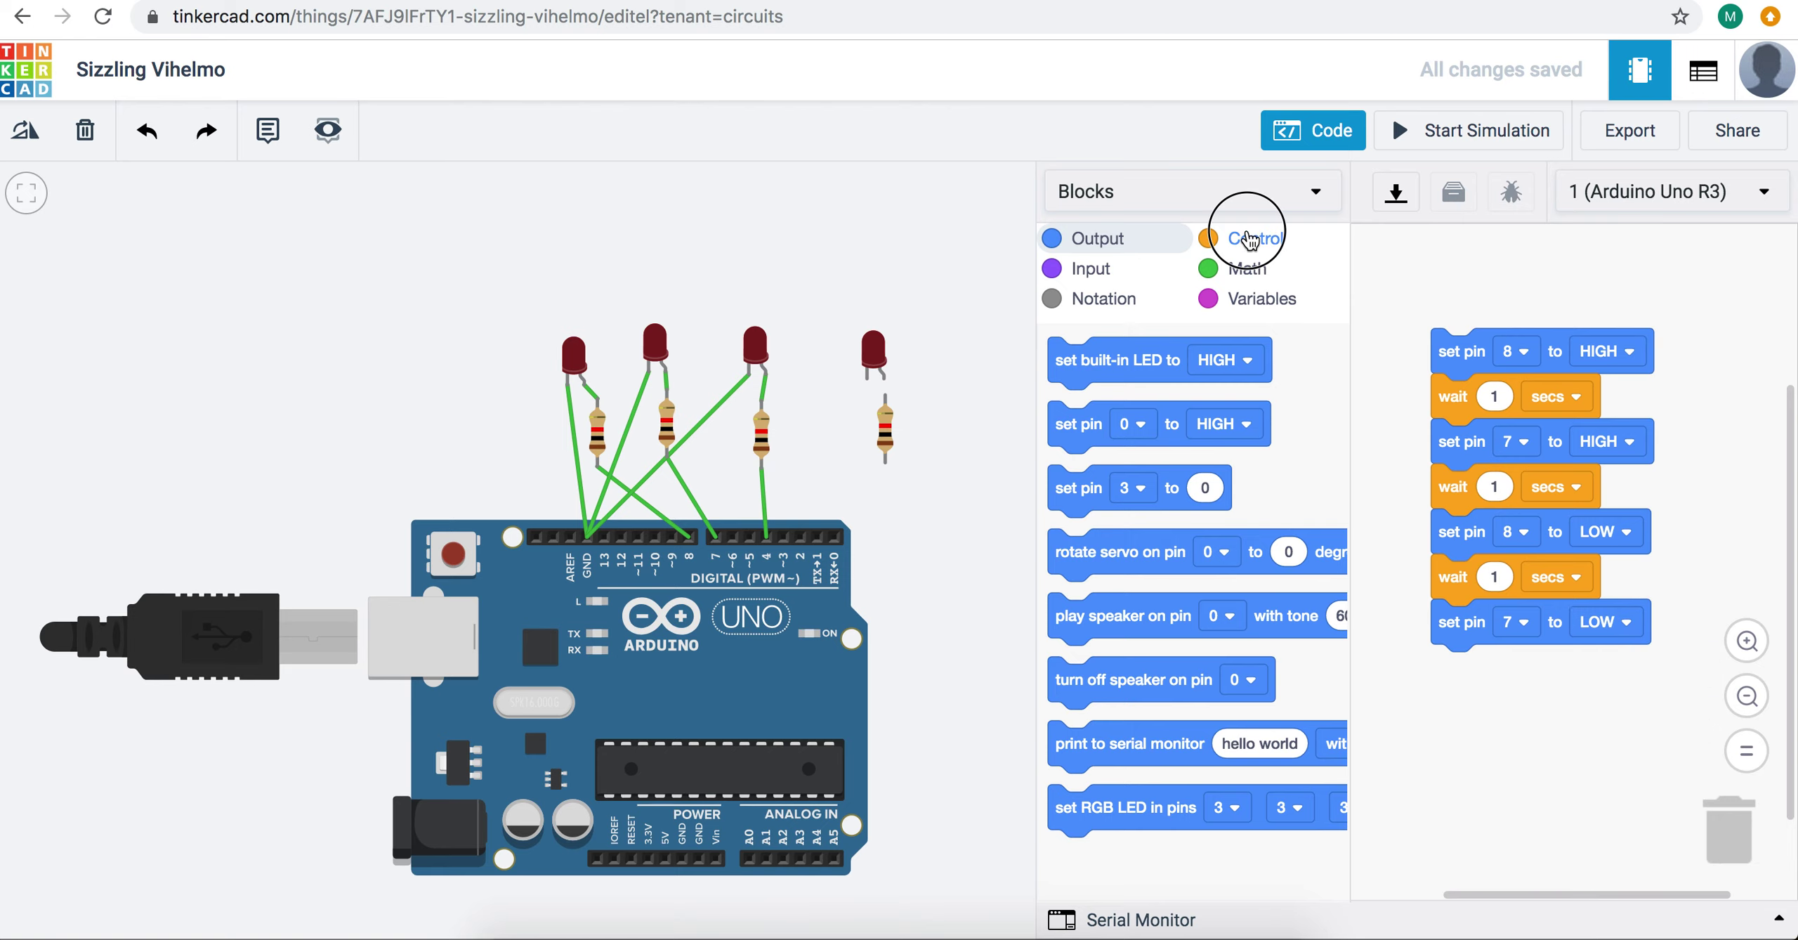
click(1243, 238)
drag(1076, 365, 1461, 673)
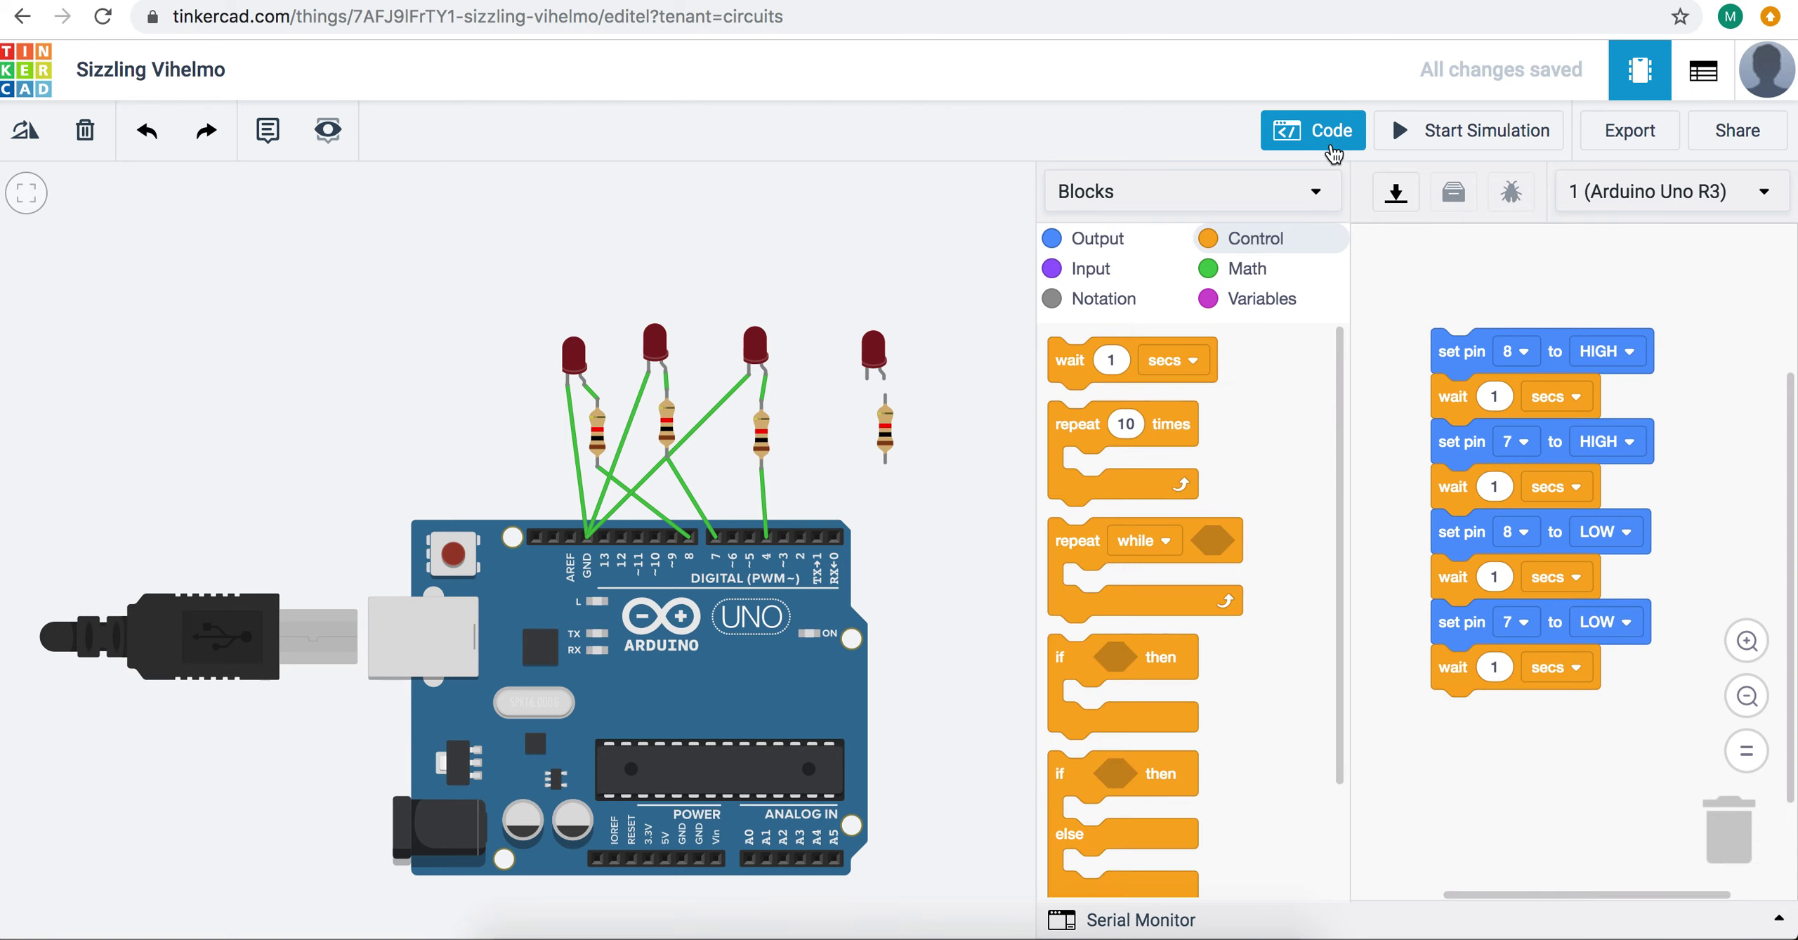
click(1433, 131)
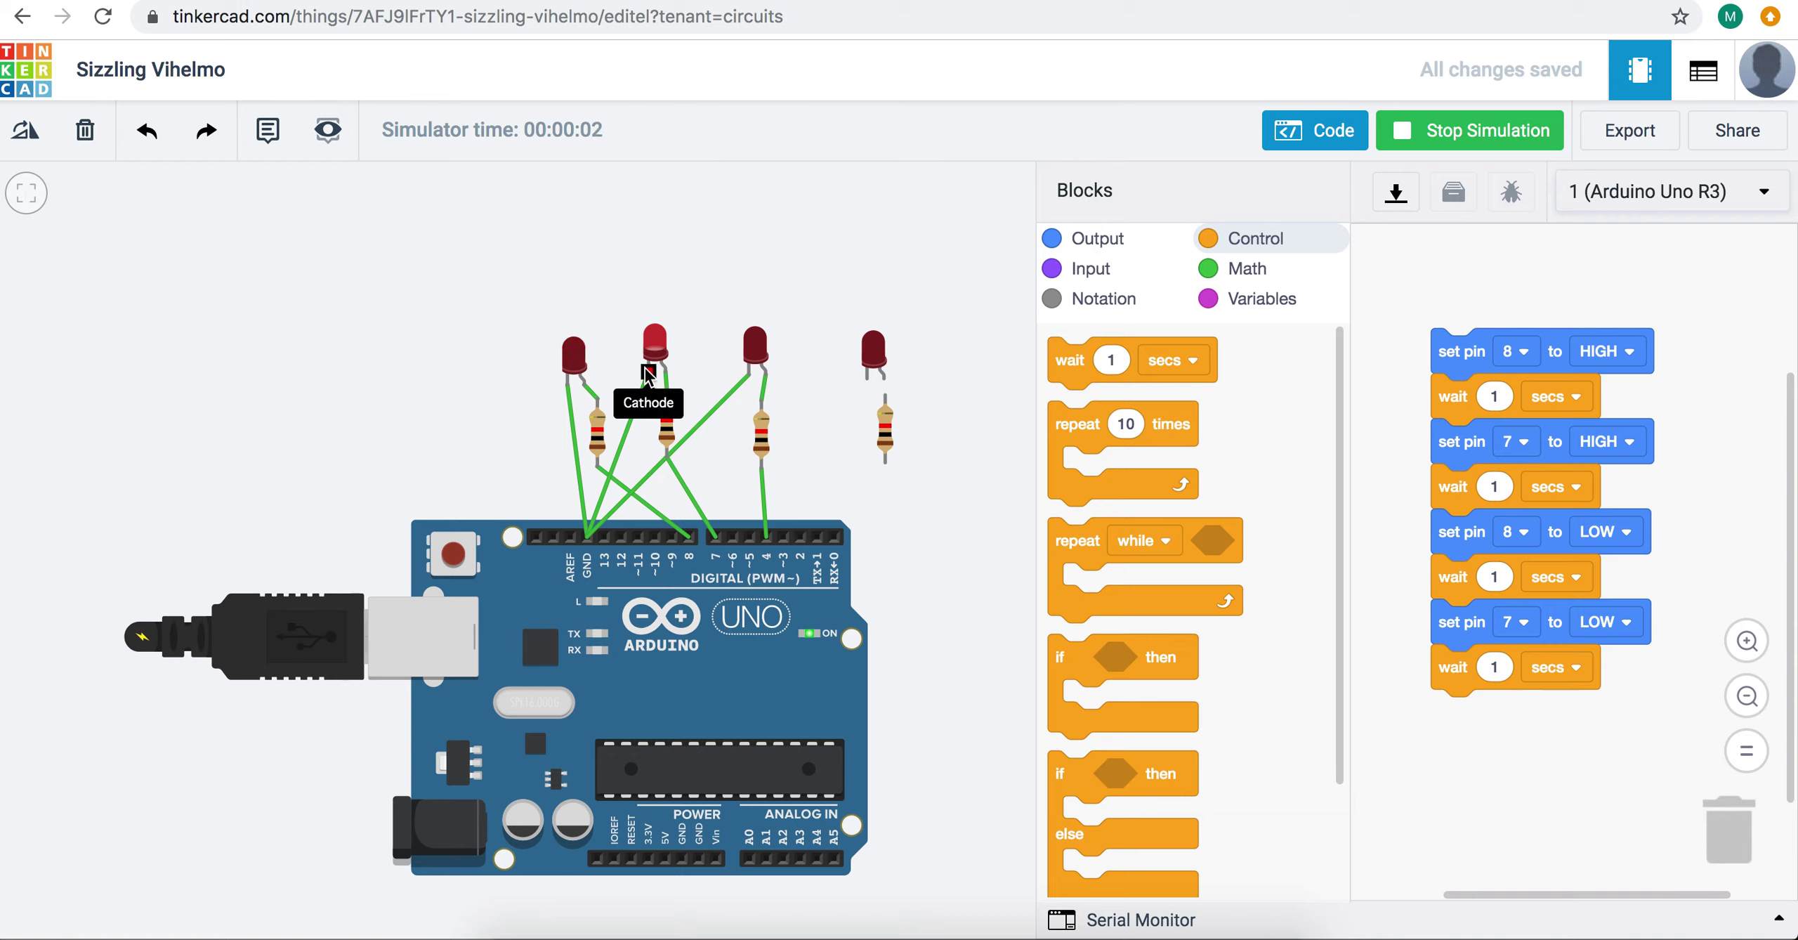
click(1386, 136)
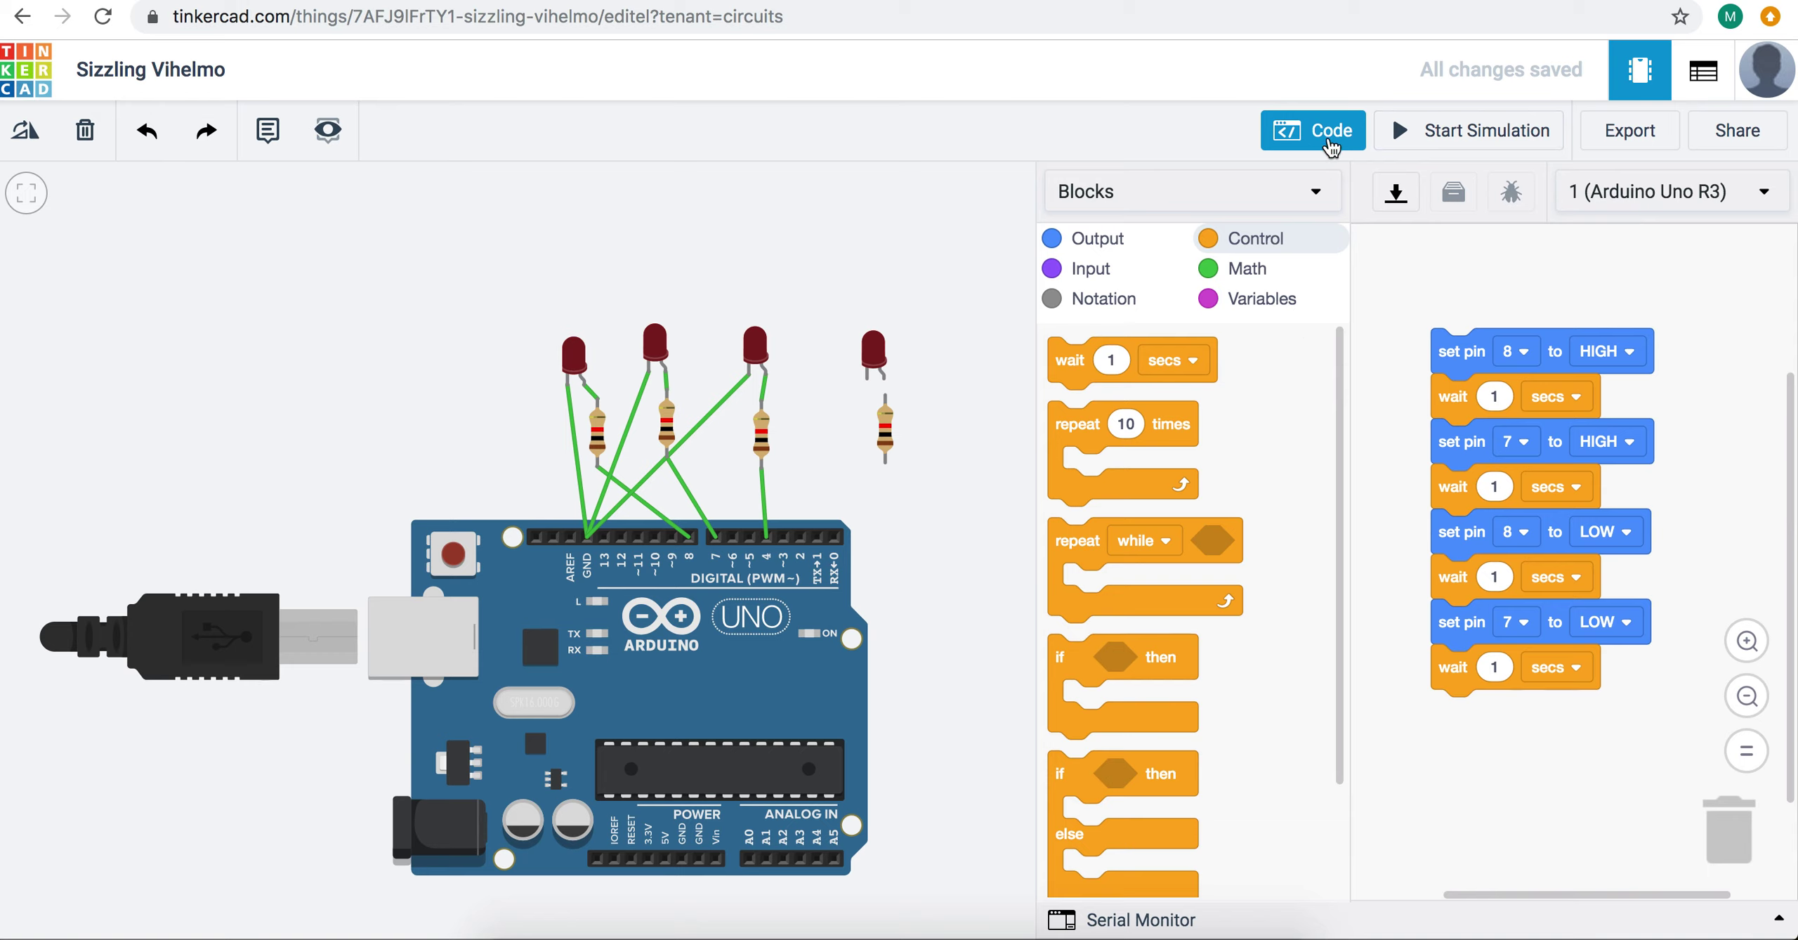
Step: Close the code editor and place an RGB LED beside the row of single LEDs
click(1330, 141)
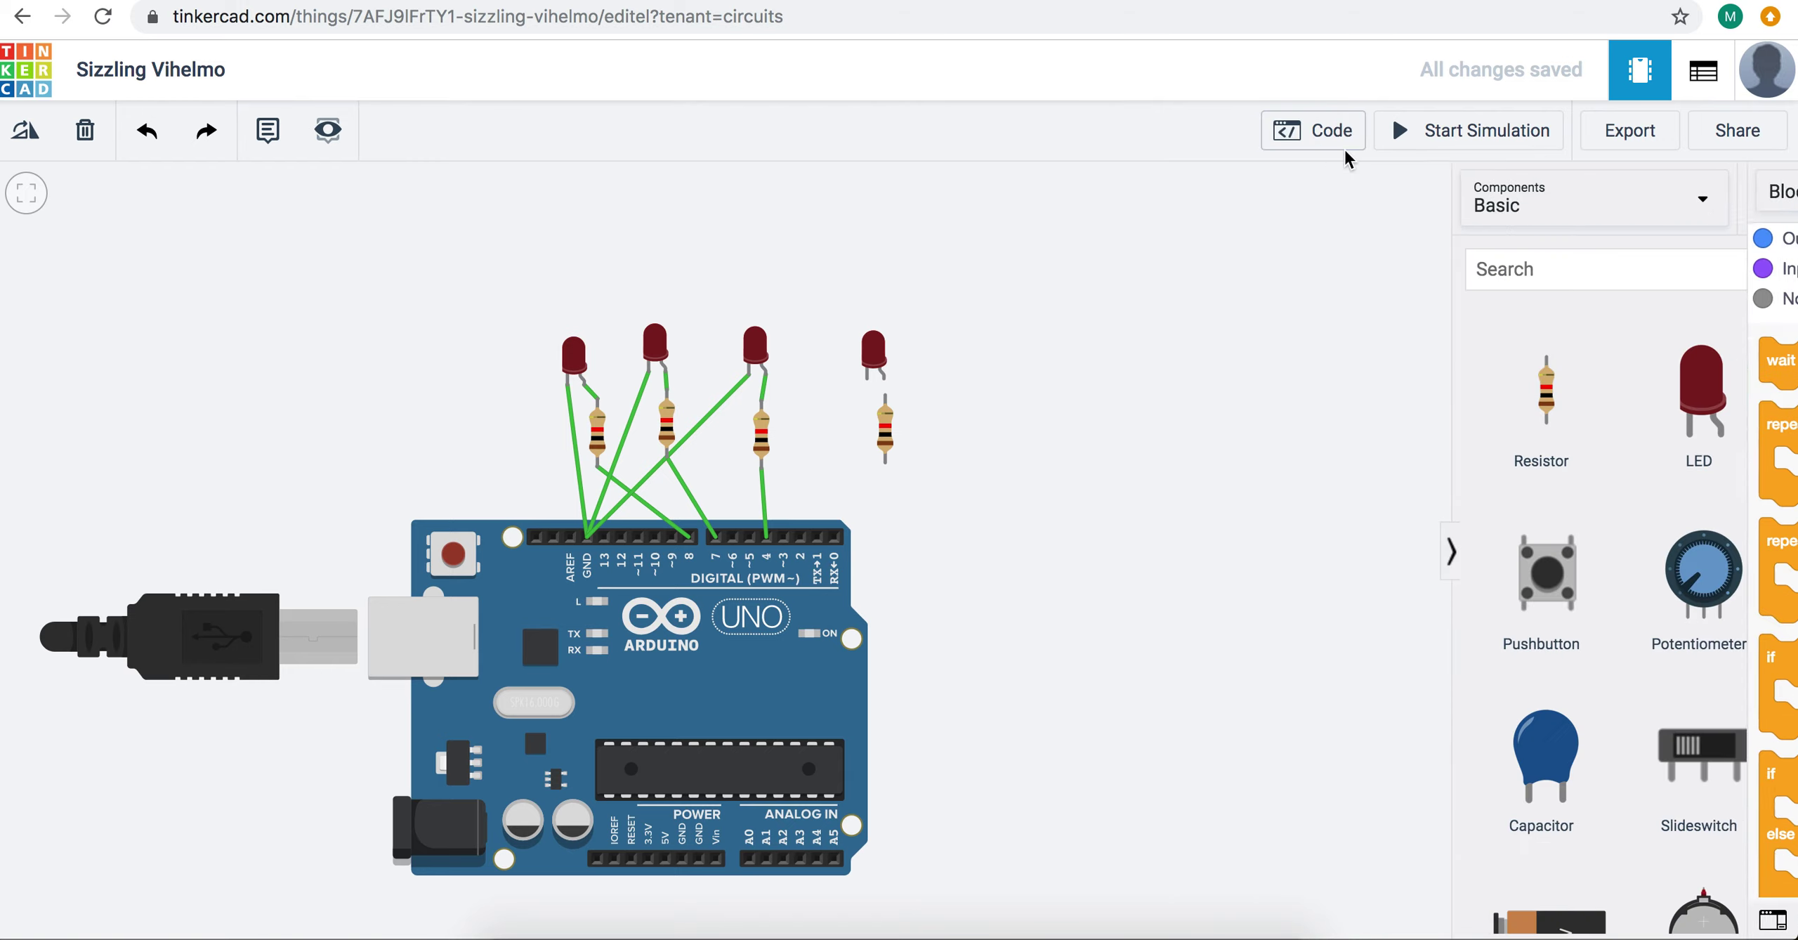
scroll(1695, 551, down, 20)
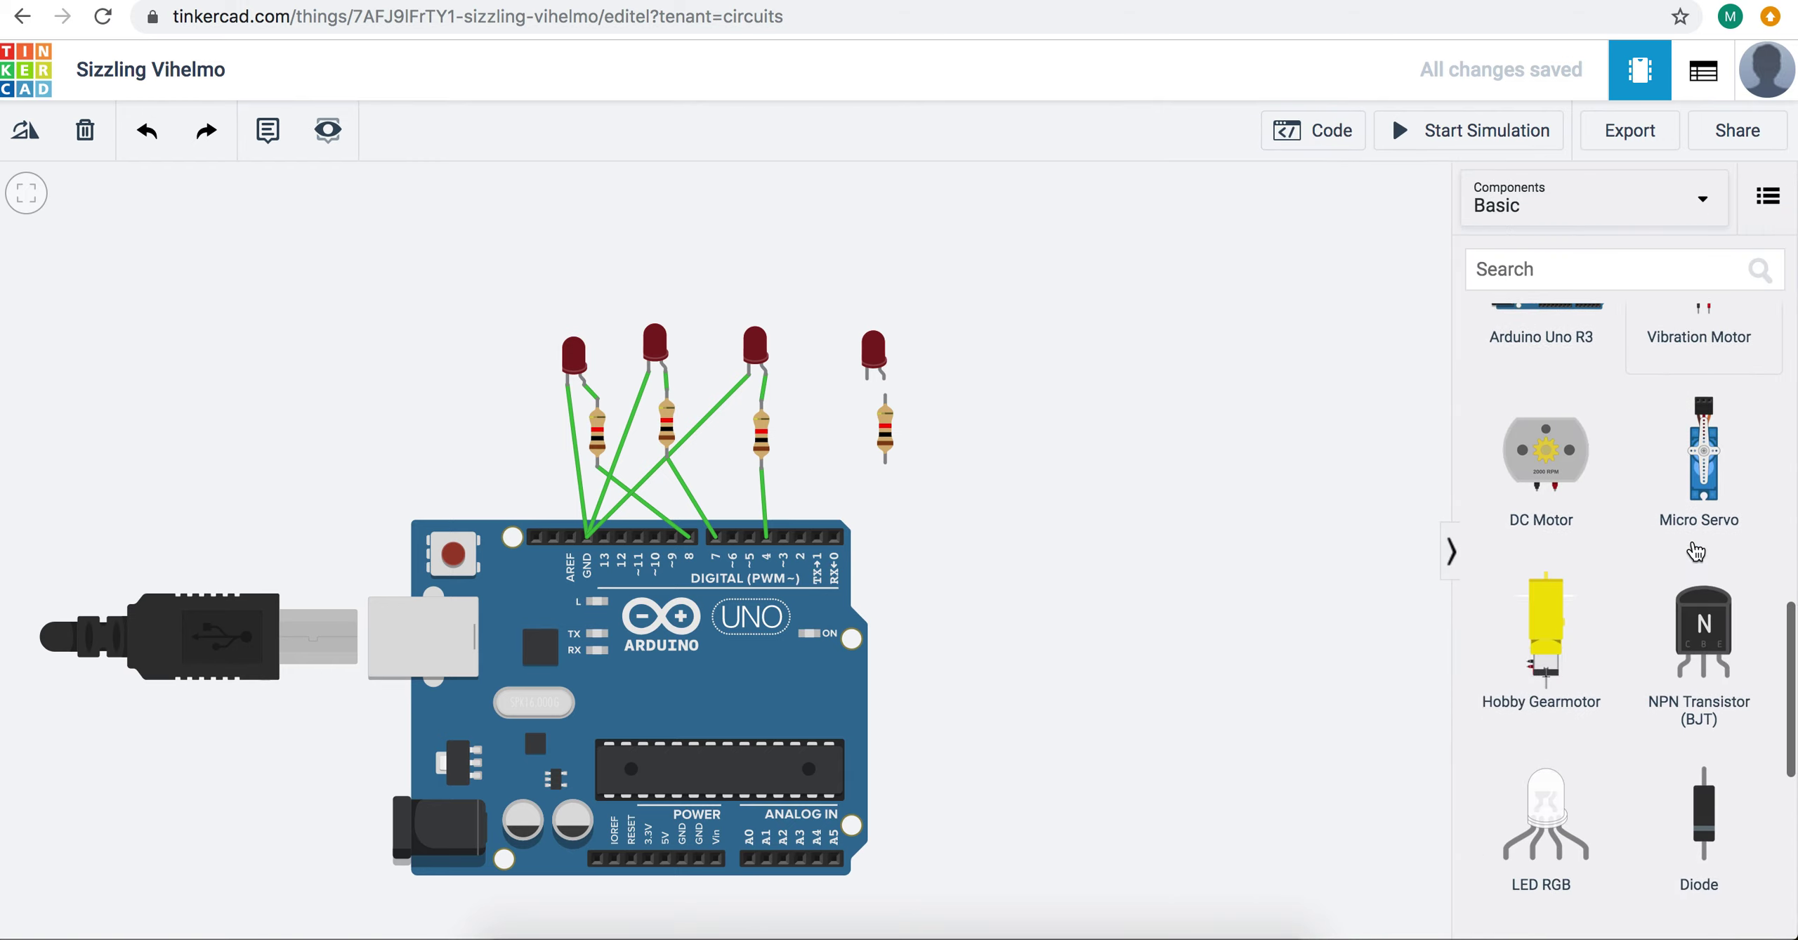
scroll(1695, 552, down, 3)
drag(1552, 470, 1093, 420)
drag(719, 357, 611, 329)
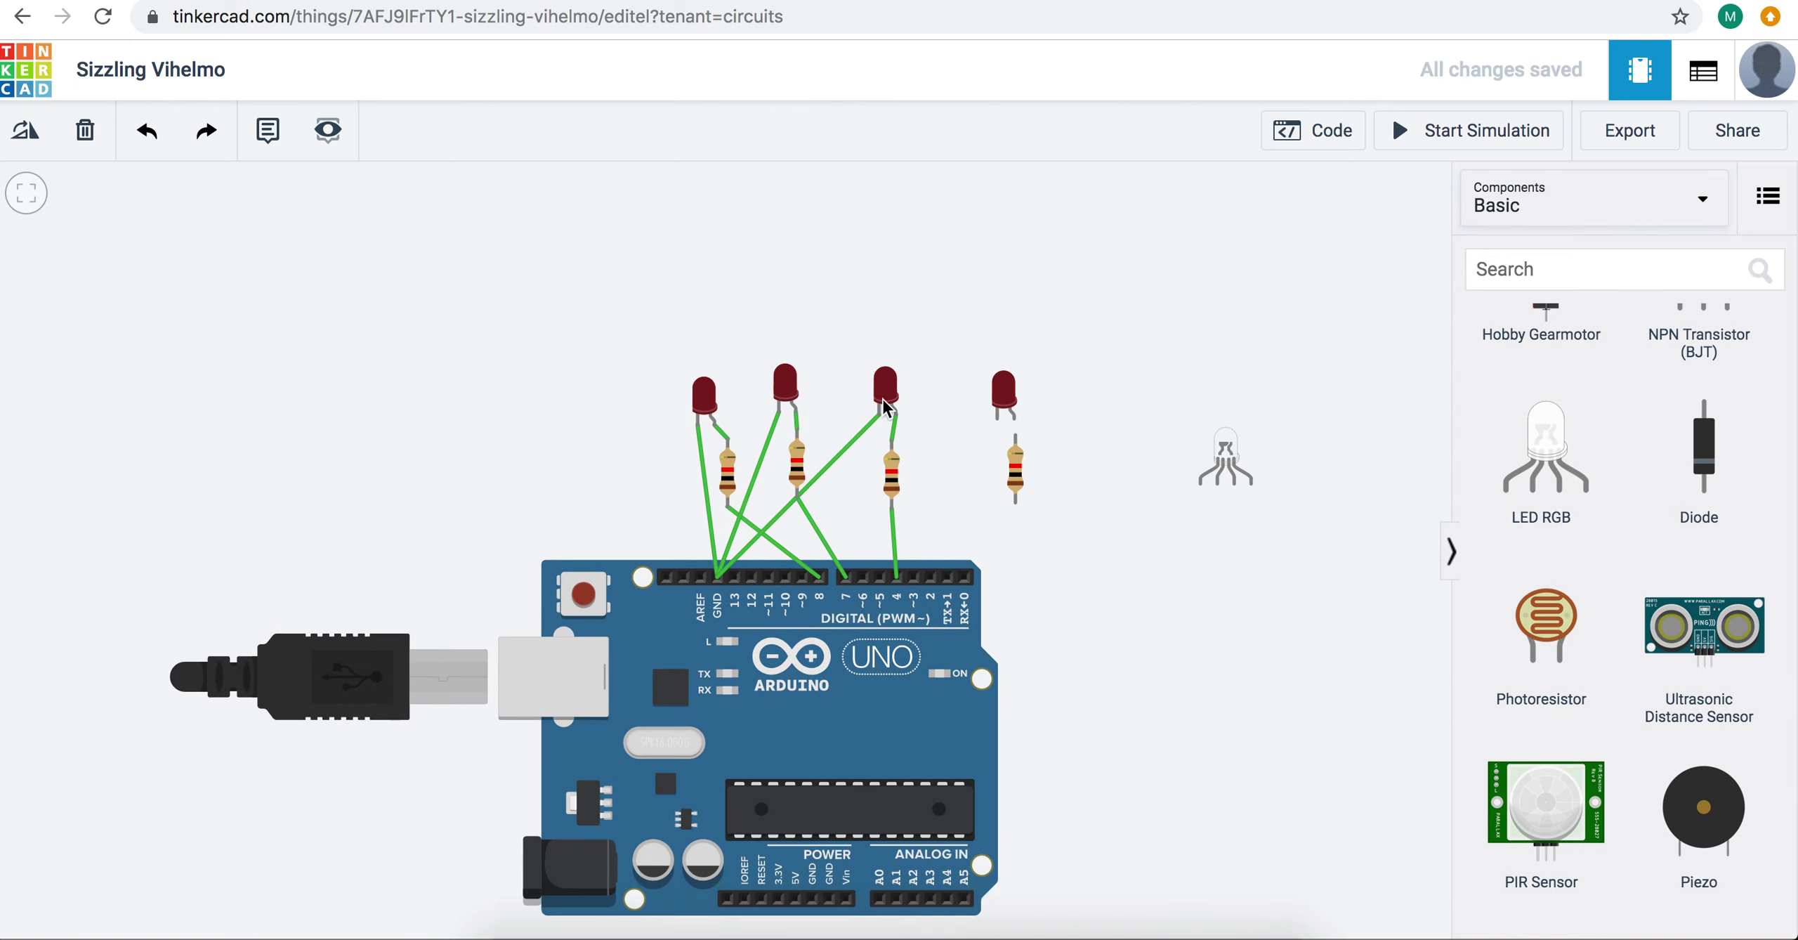
Step: Delete the LEDs on pins 8 and 7, along with the resistor on pin 7
click(714, 399)
click(785, 390)
click(705, 399)
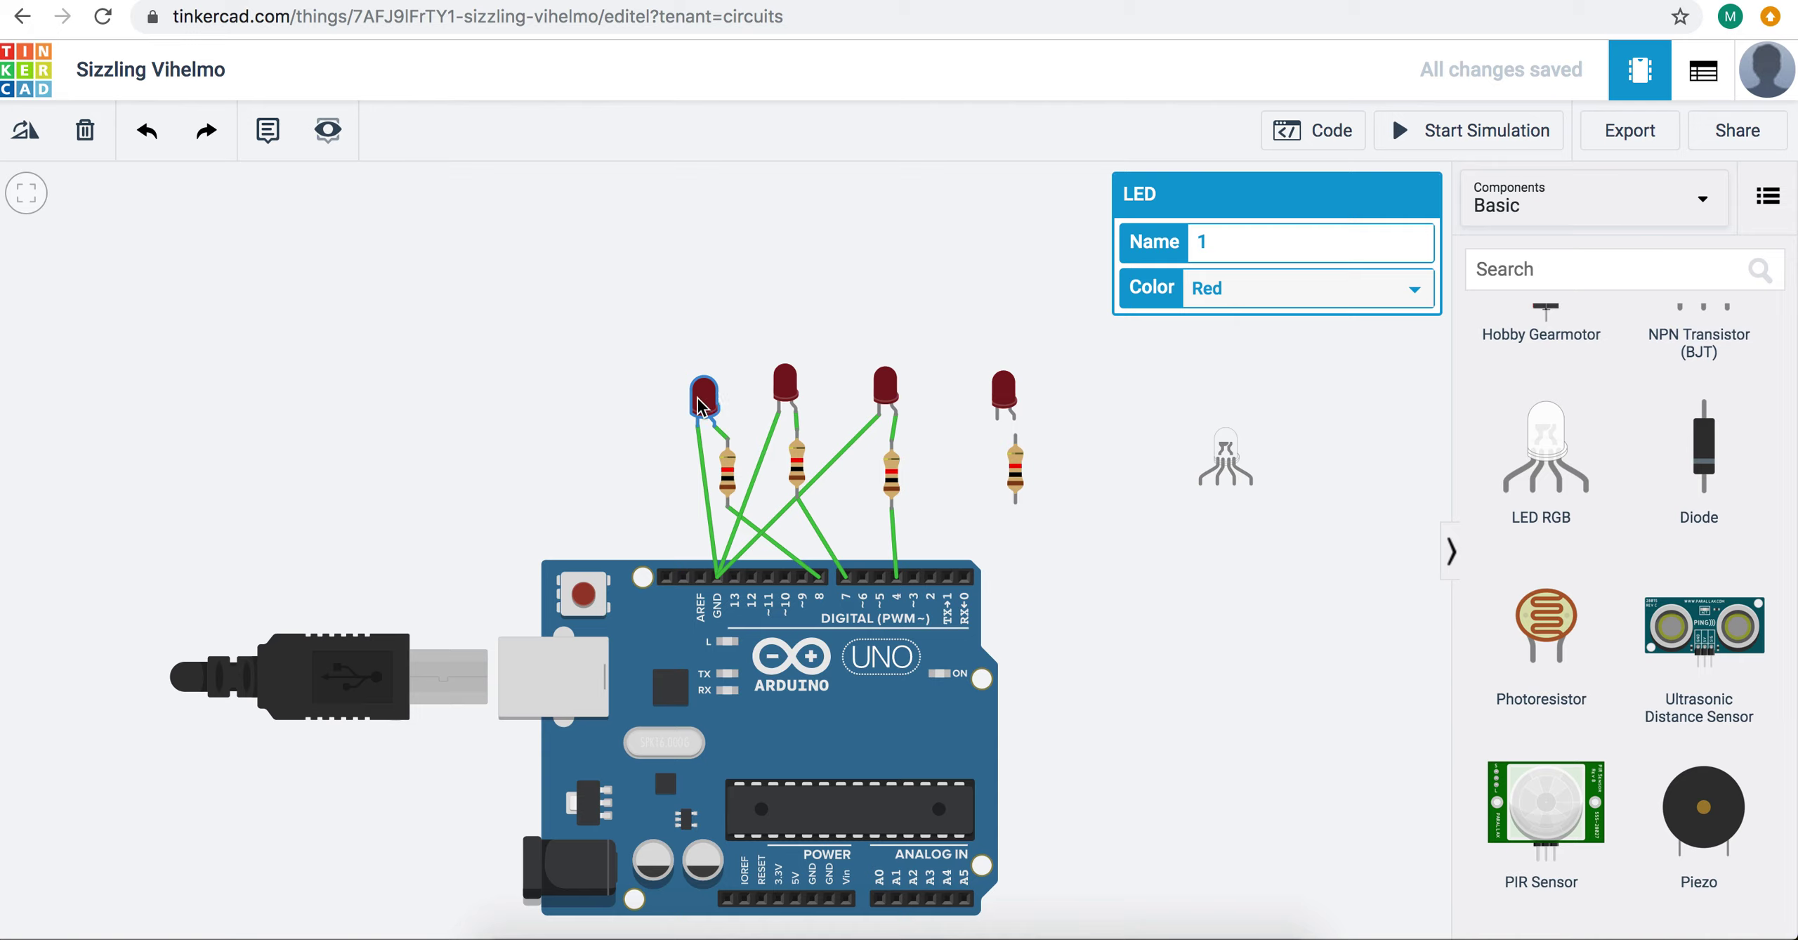
key(Delete)
click(788, 396)
key(Delete)
click(796, 457)
key(Delete)
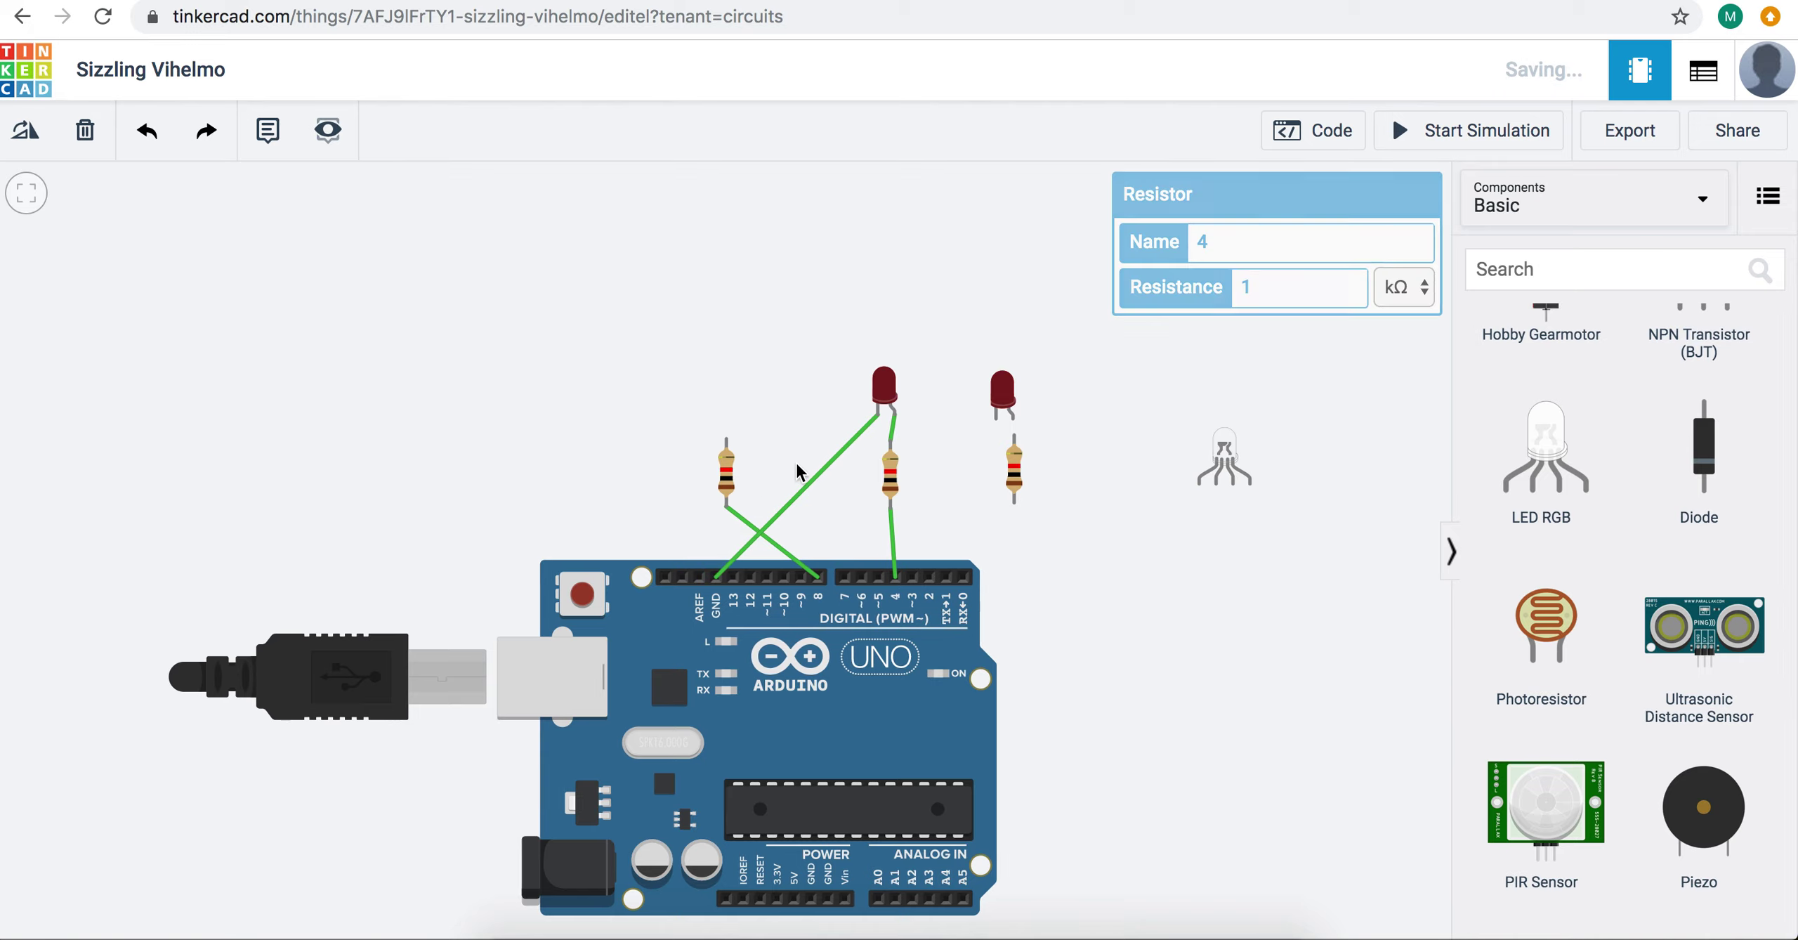
Step: Delete the two remaining single LEDs above the Arduino board
click(885, 385)
click(1002, 408)
key(Delete)
click(886, 383)
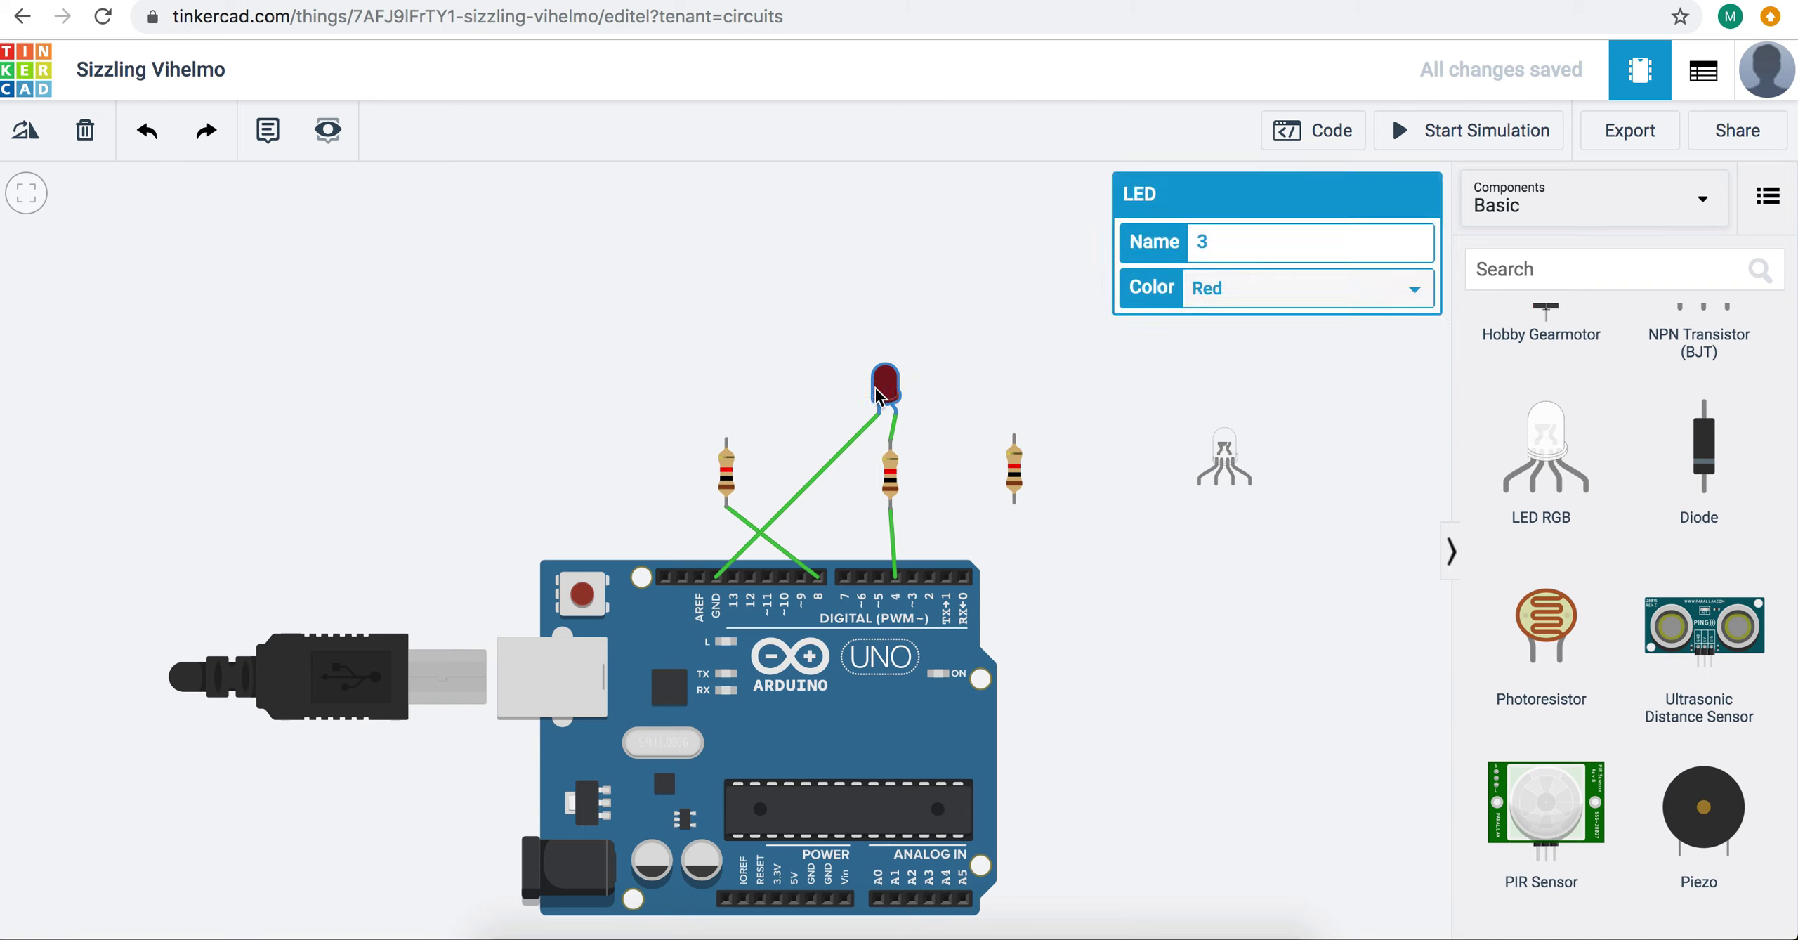
key(Delete)
Step: Delete the three leftover resistors and the RGB LED so only the Arduino Uno remains
click(890, 469)
key(Delete)
click(890, 469)
key(Delete)
click(728, 477)
key(Delete)
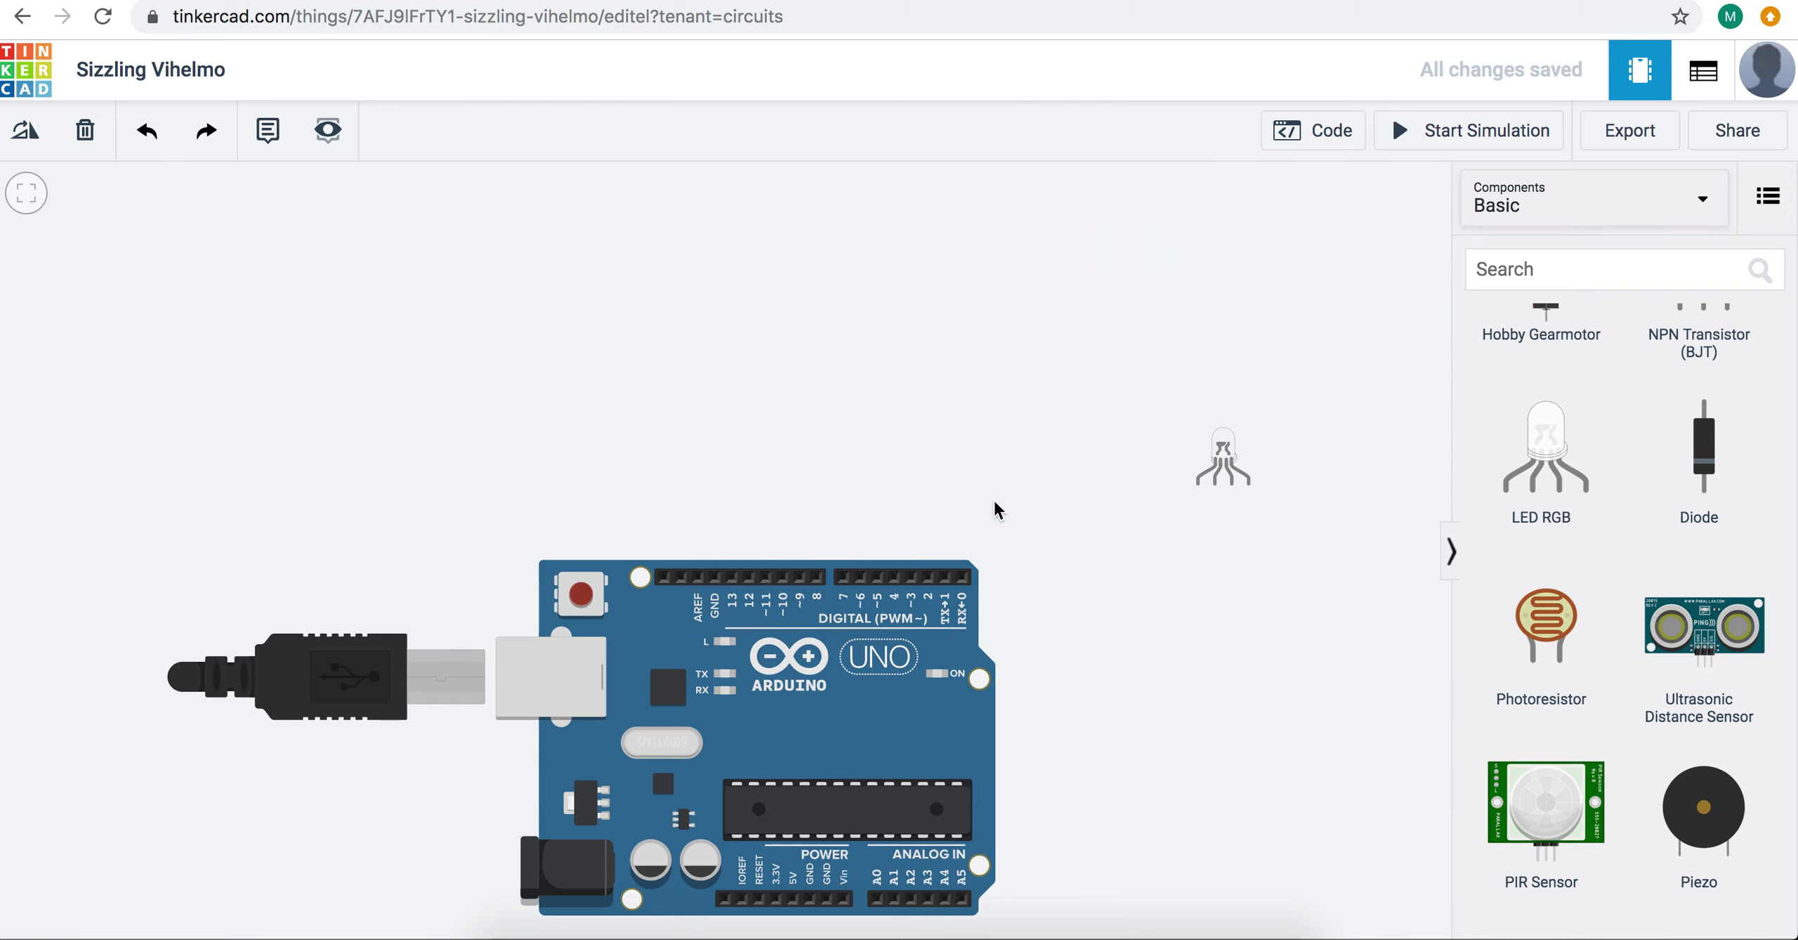
drag(1226, 458, 752, 444)
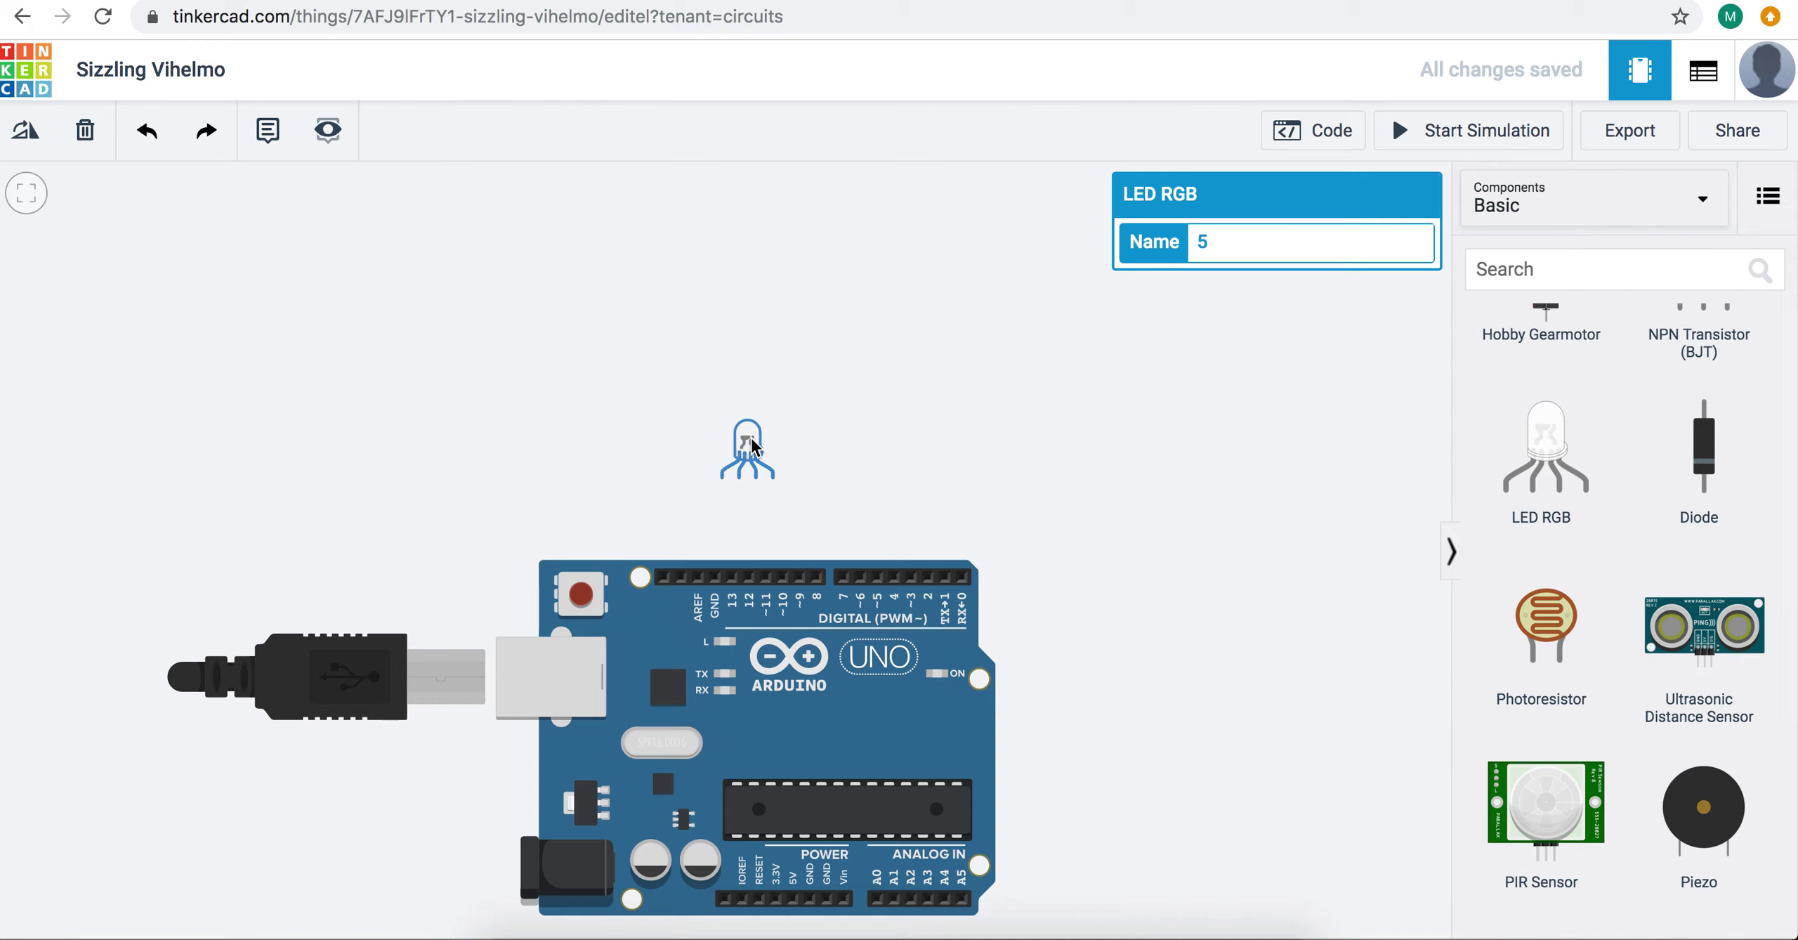
key(Delete)
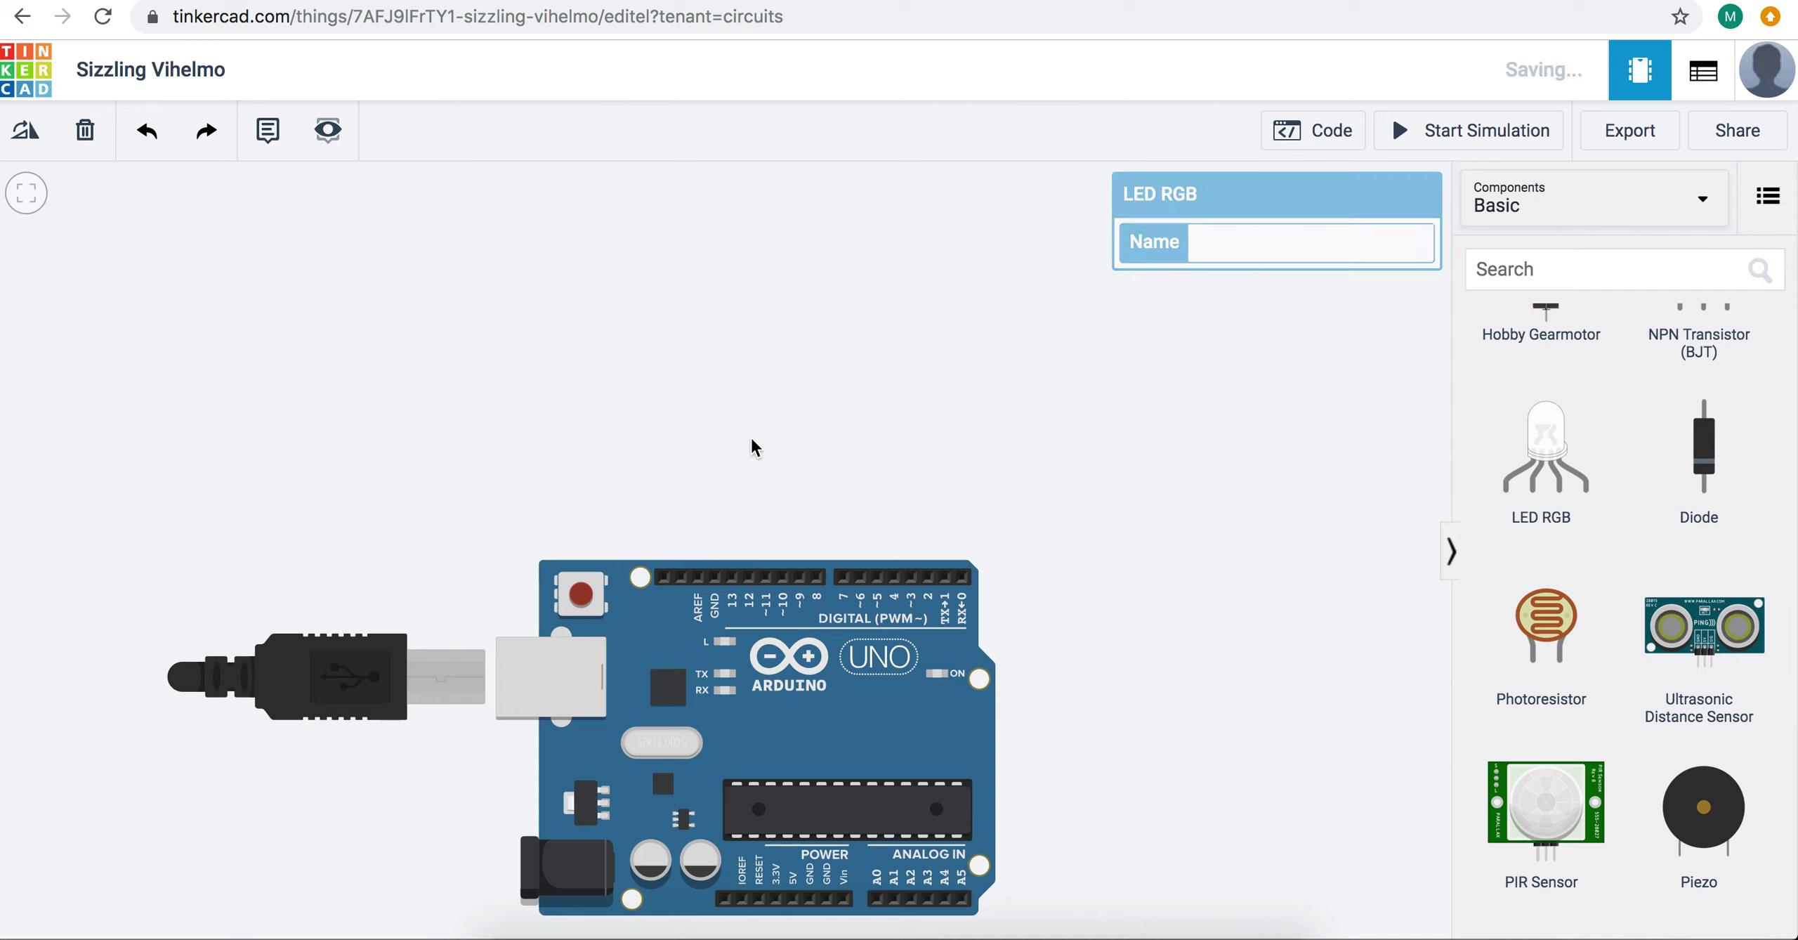
Step: Place seven red LEDs in an arc above and beside the Arduino's digital pins
scroll(1685, 491, up, 10)
scroll(1683, 534, up, 8)
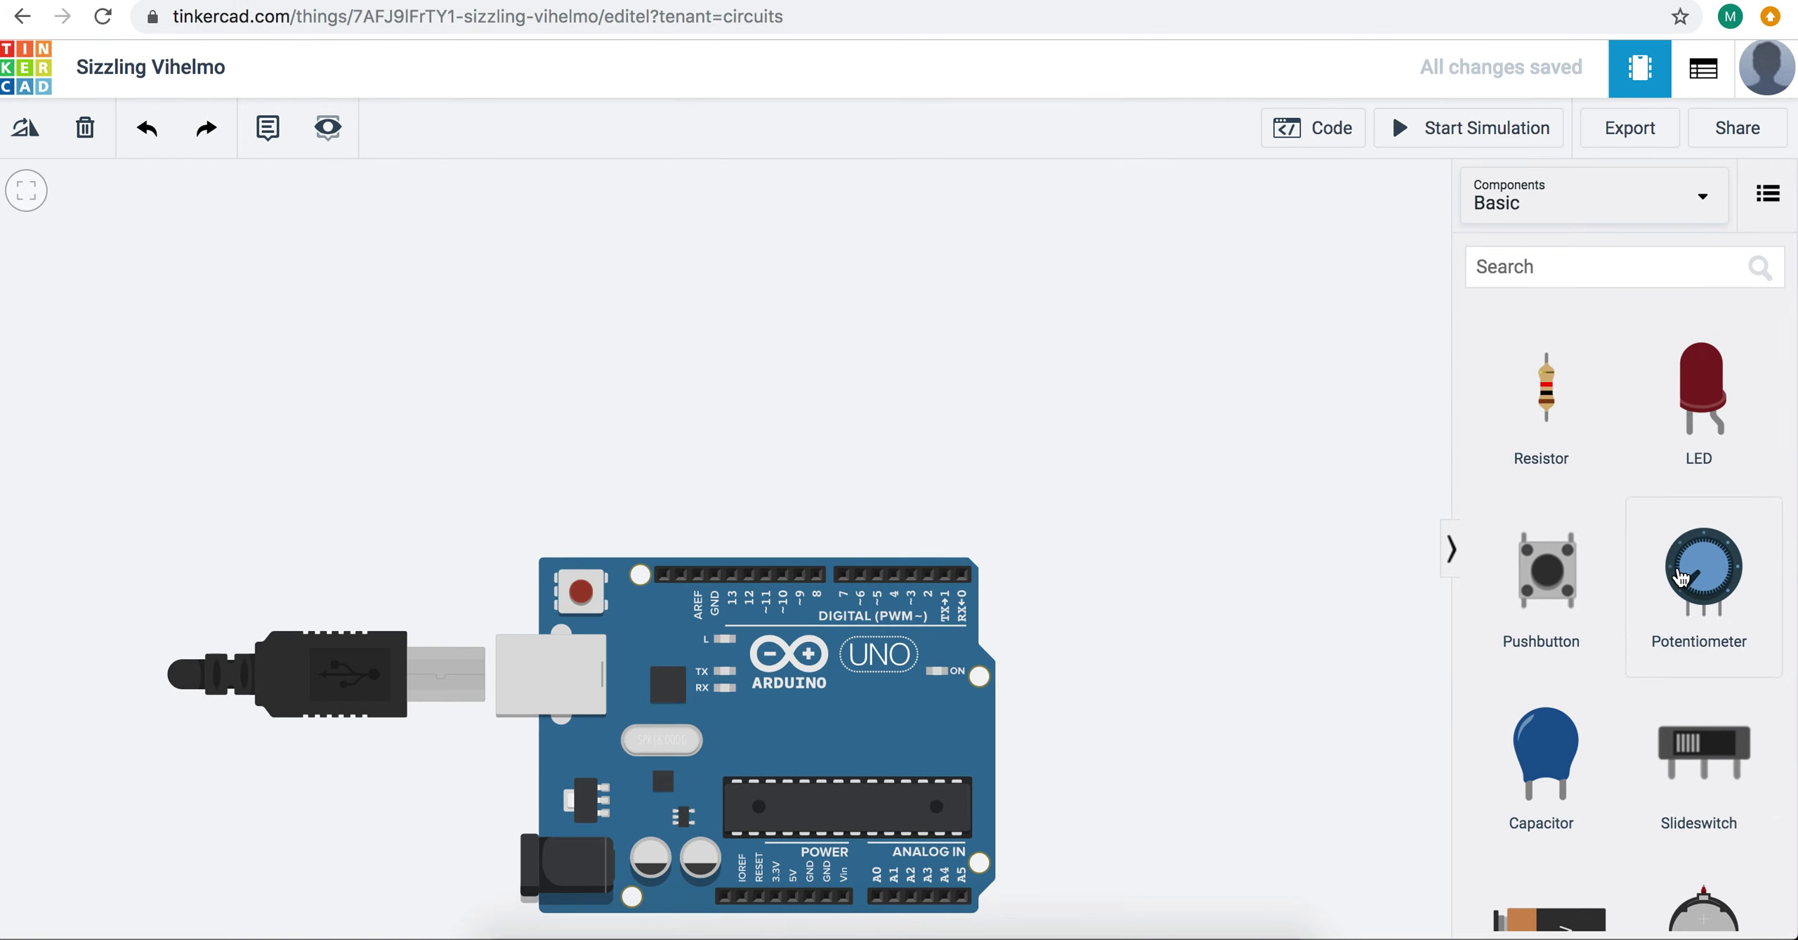
drag(1705, 389, 1046, 329)
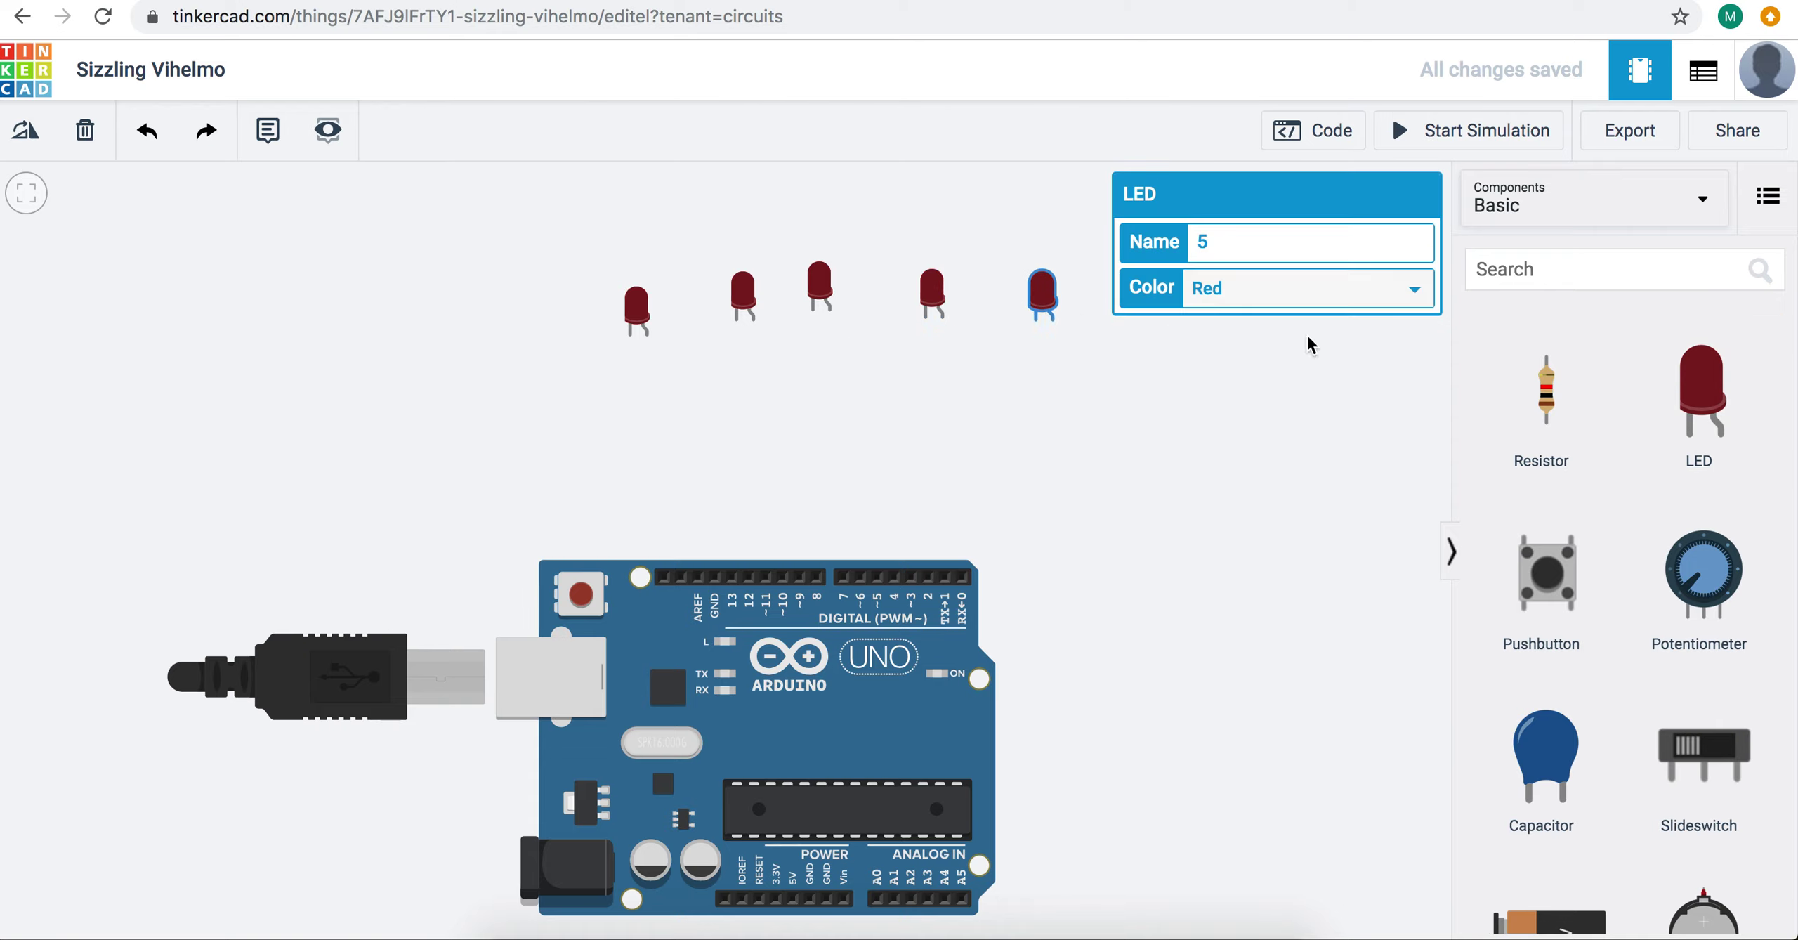
drag(1689, 393, 1137, 386)
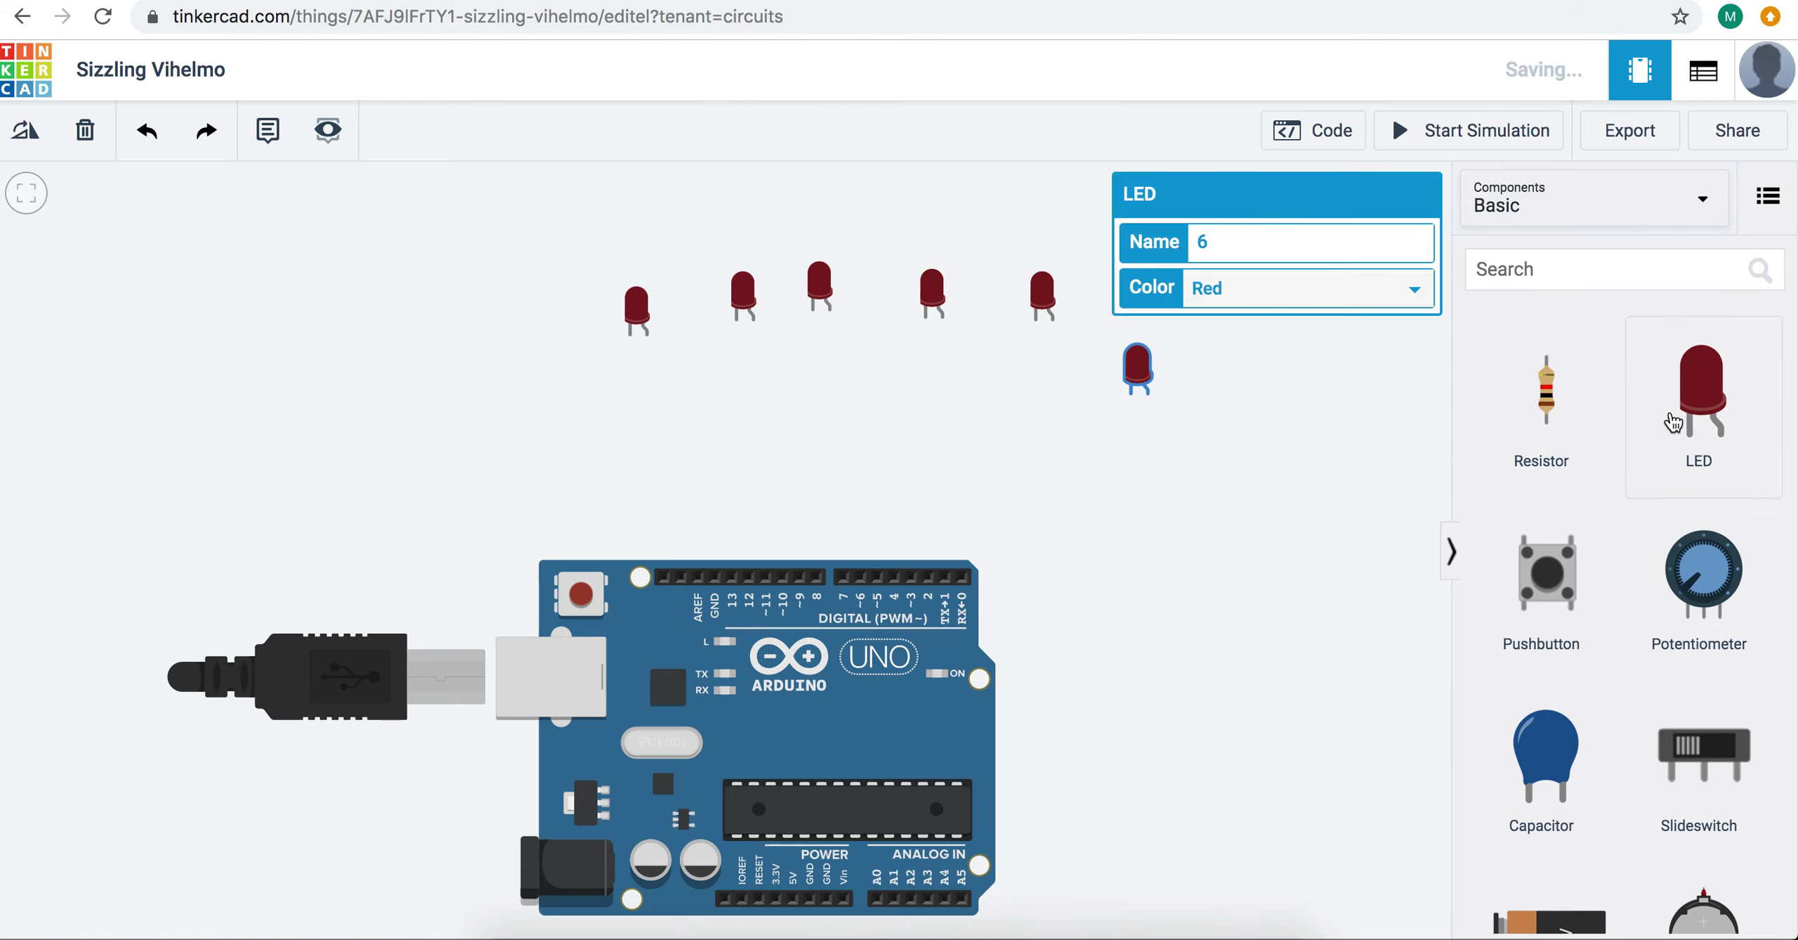
drag(1674, 422, 1149, 476)
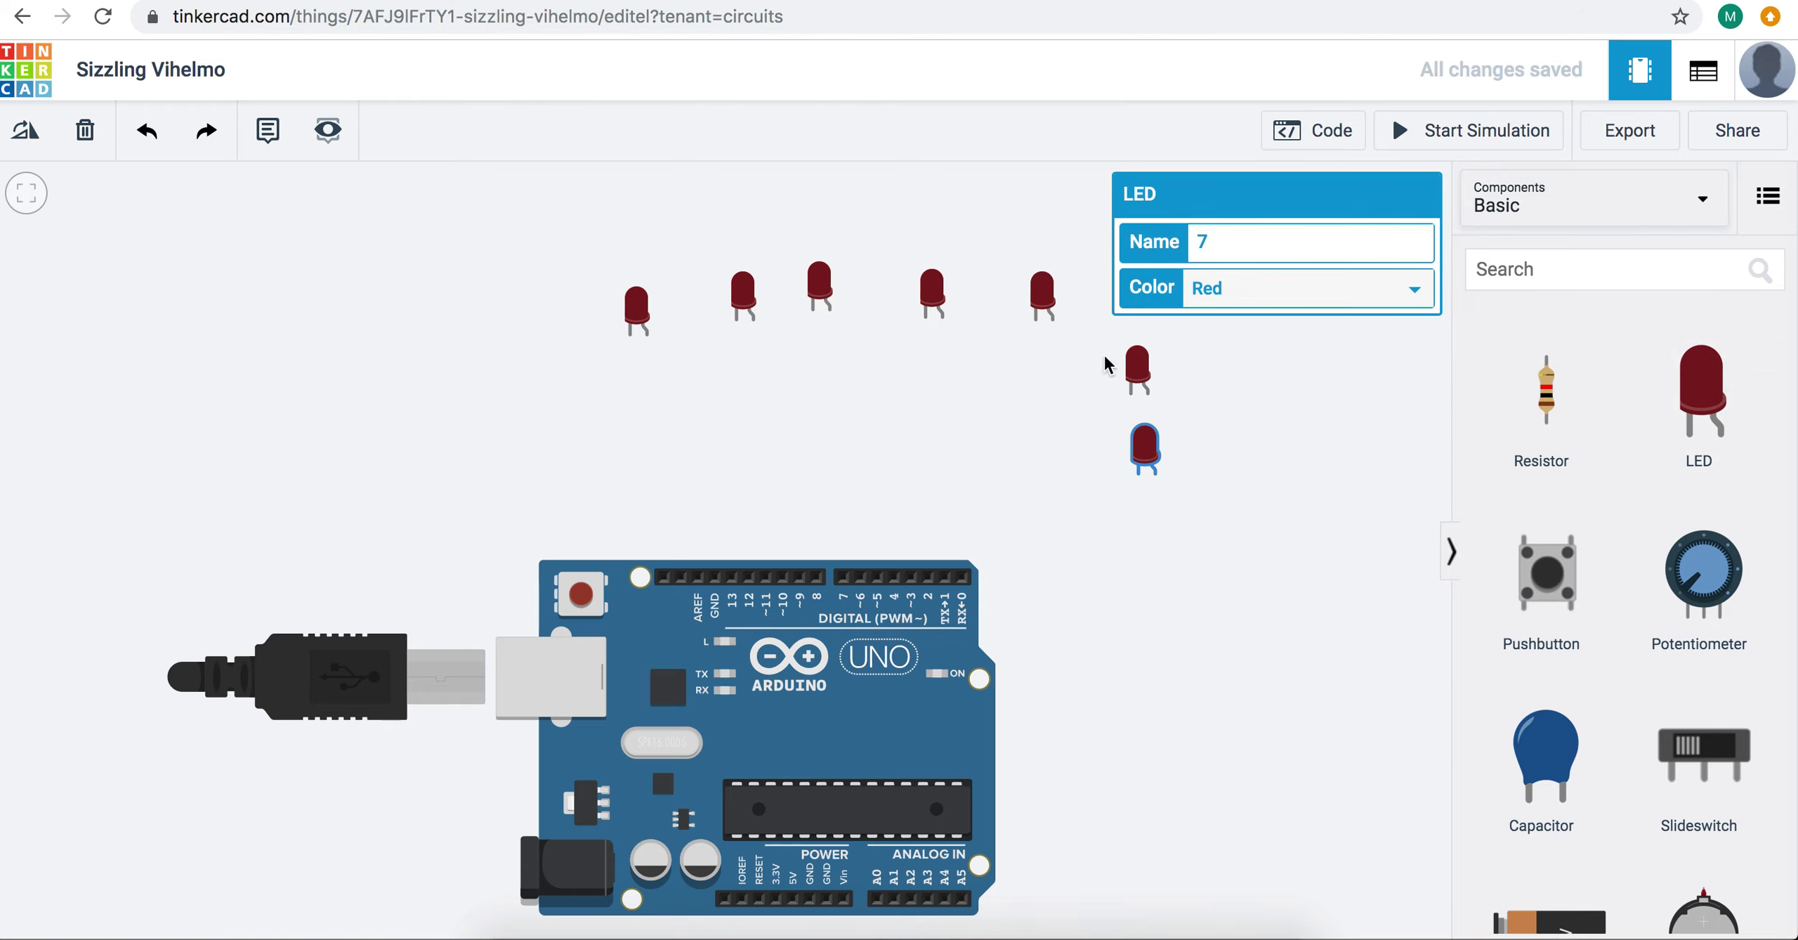
Step: Place seven 1 kΩ resistors, one near each LED in the arc
drag(1475, 422, 1160, 539)
drag(1578, 401, 1091, 449)
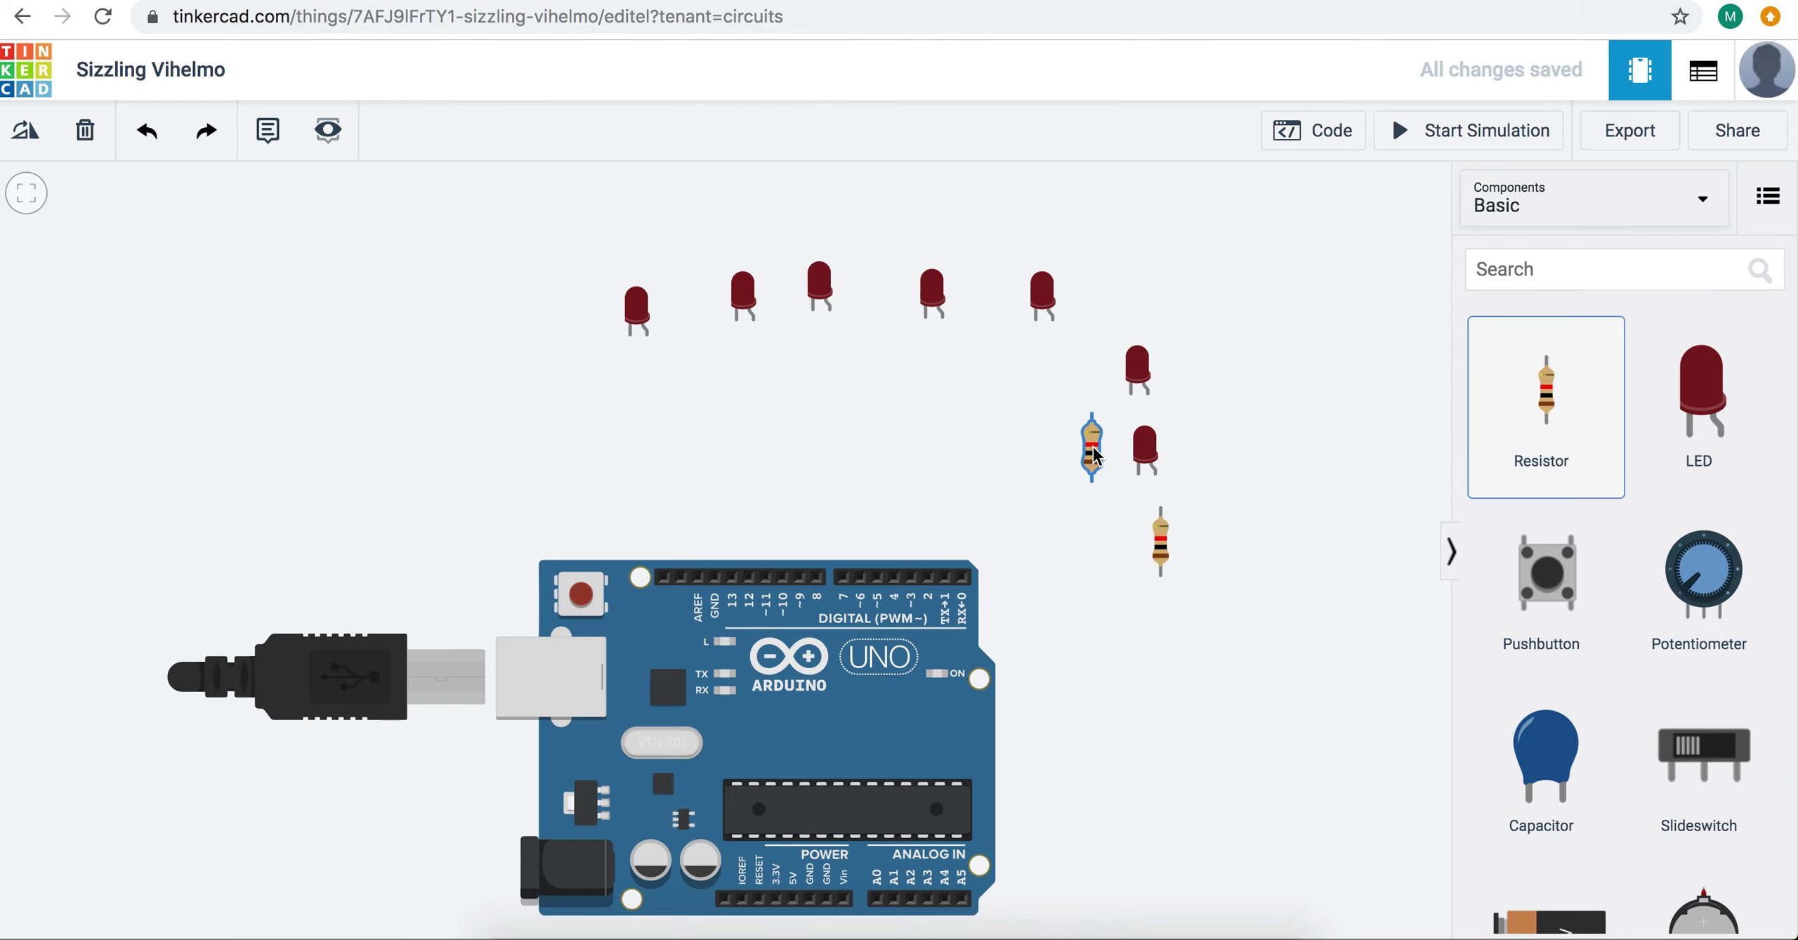
drag(1545, 393, 1006, 399)
drag(1475, 380, 934, 395)
drag(1546, 393, 823, 387)
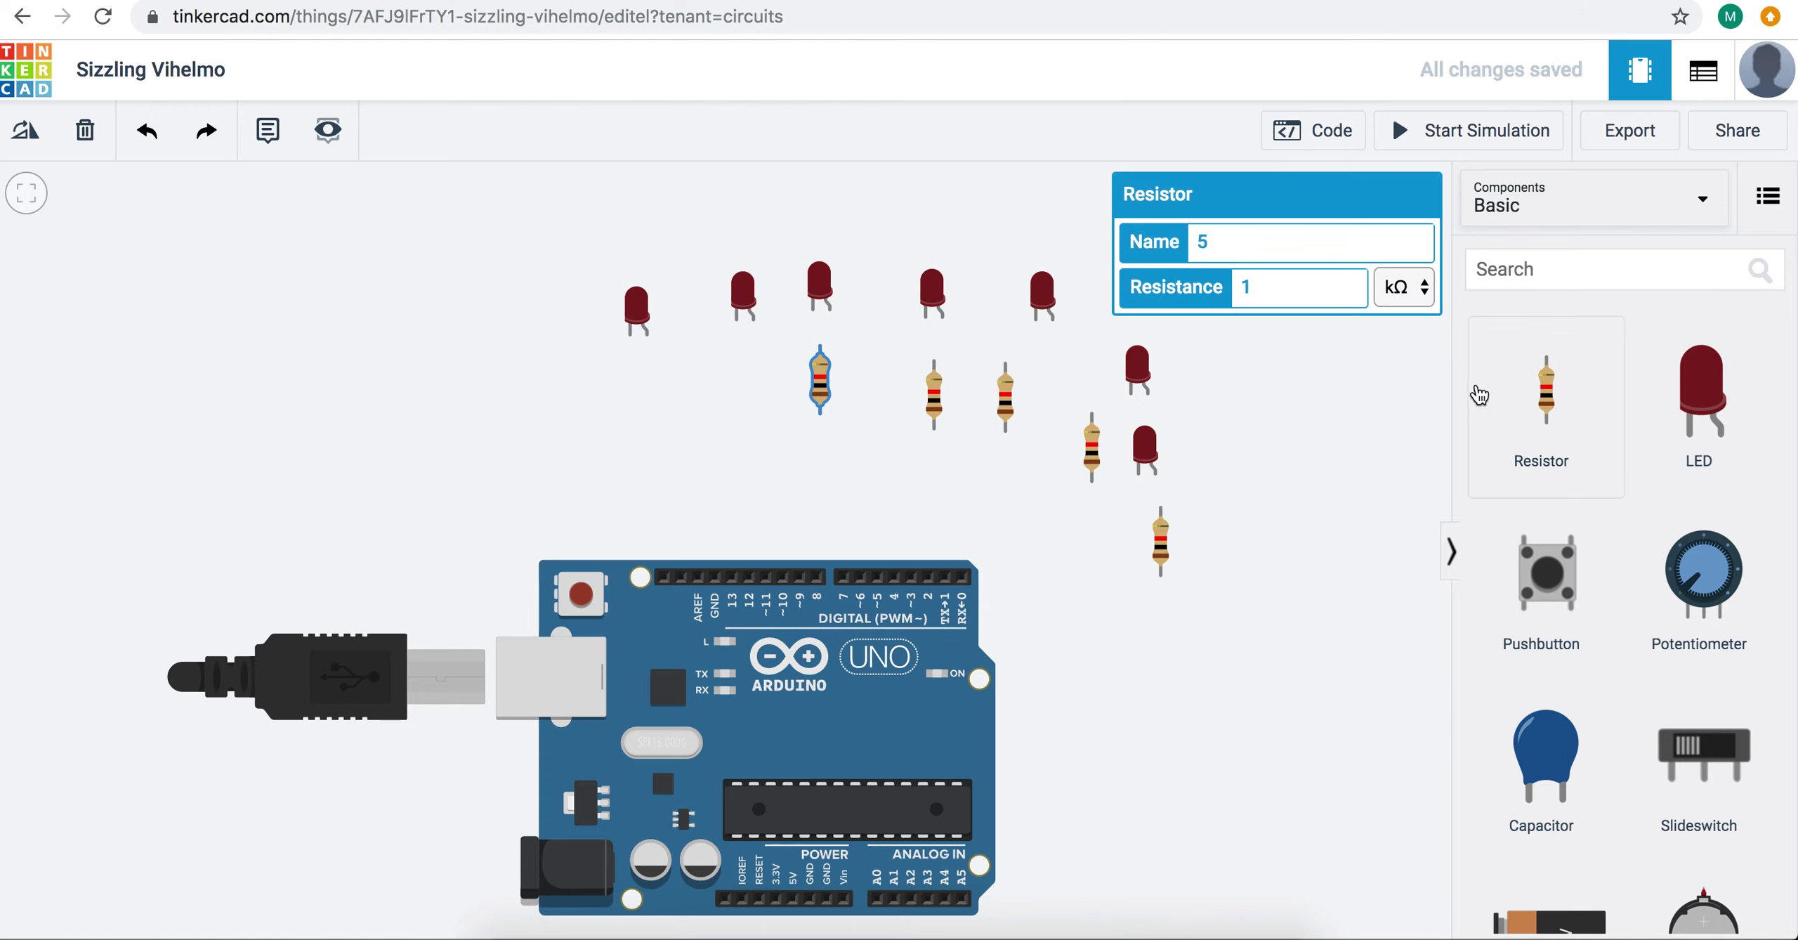
drag(1478, 389, 659, 387)
Step: Wire pin 2 through the lowest resistor to the lowest LED's anode, and its cathode to GND
click(927, 576)
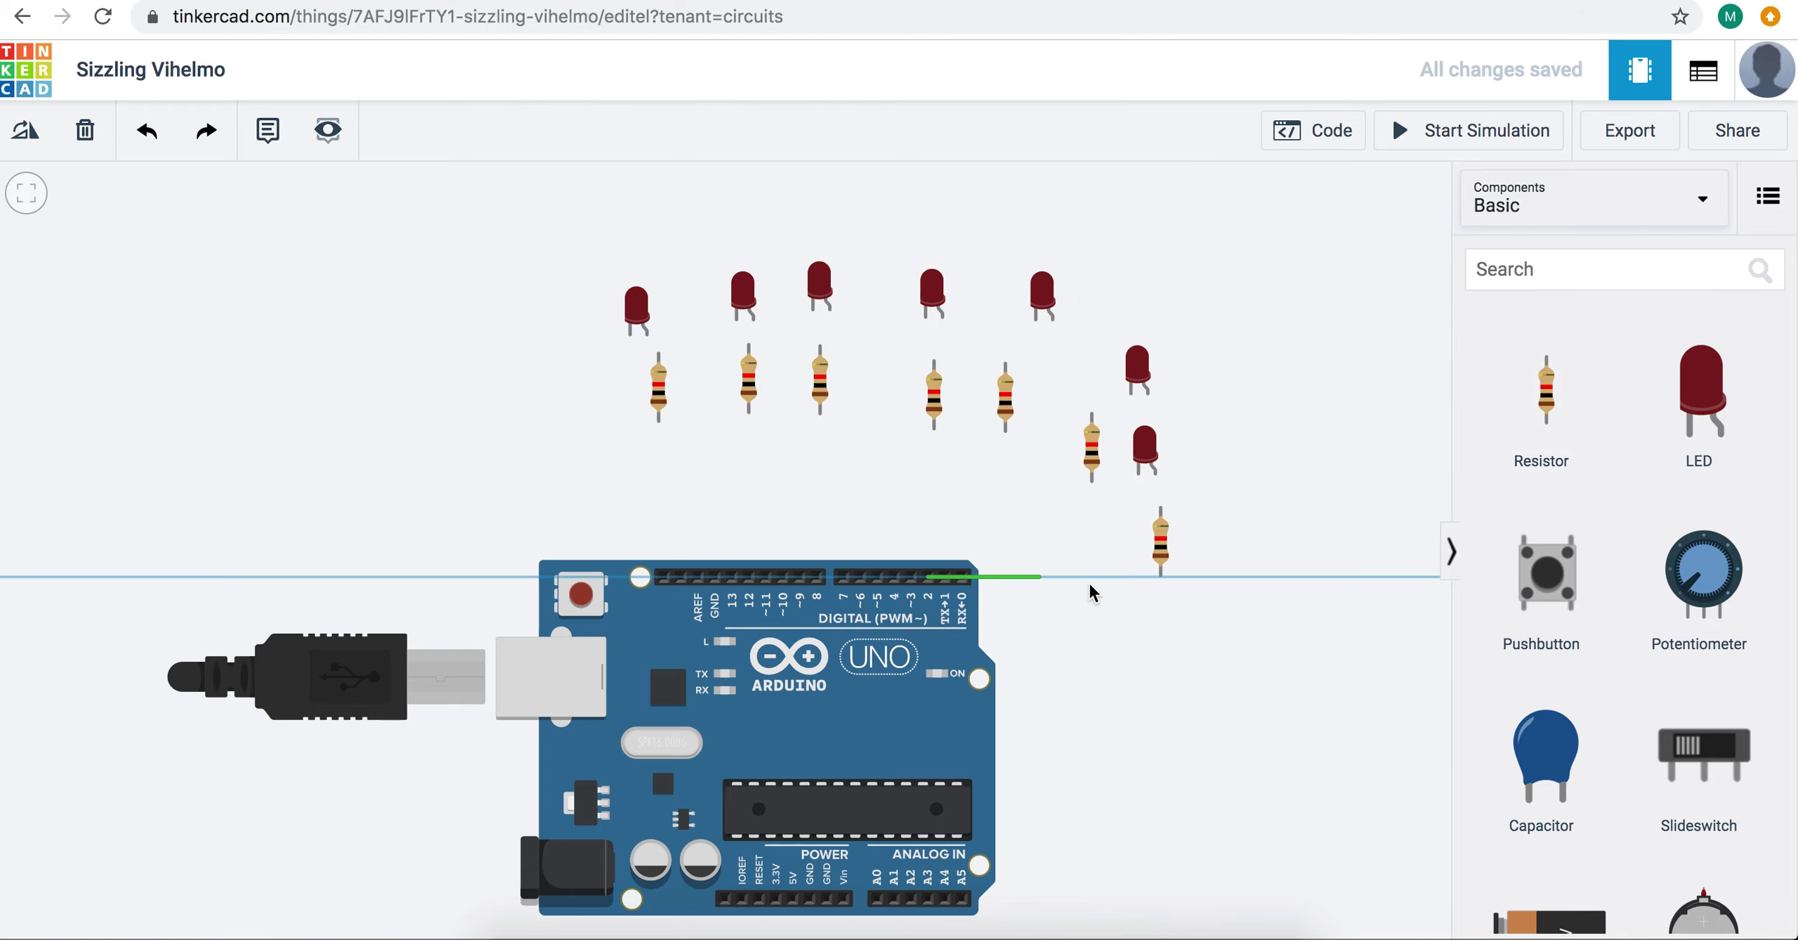
click(1161, 575)
click(1160, 507)
click(1155, 472)
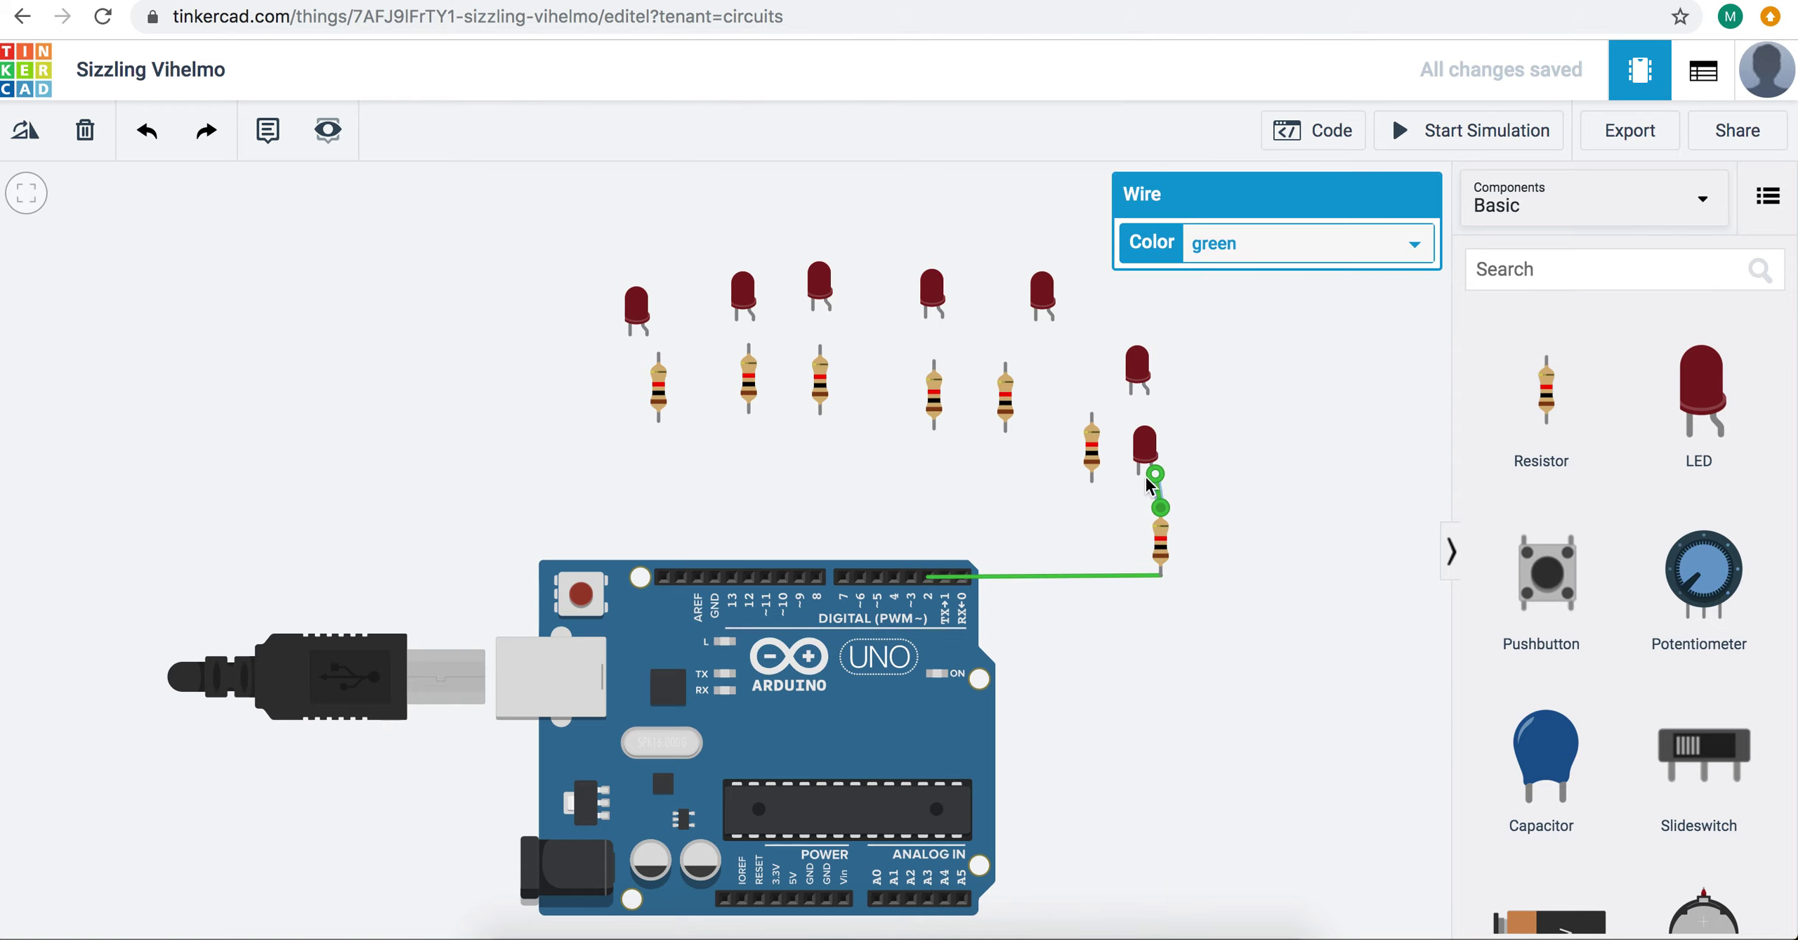
click(1138, 474)
click(715, 576)
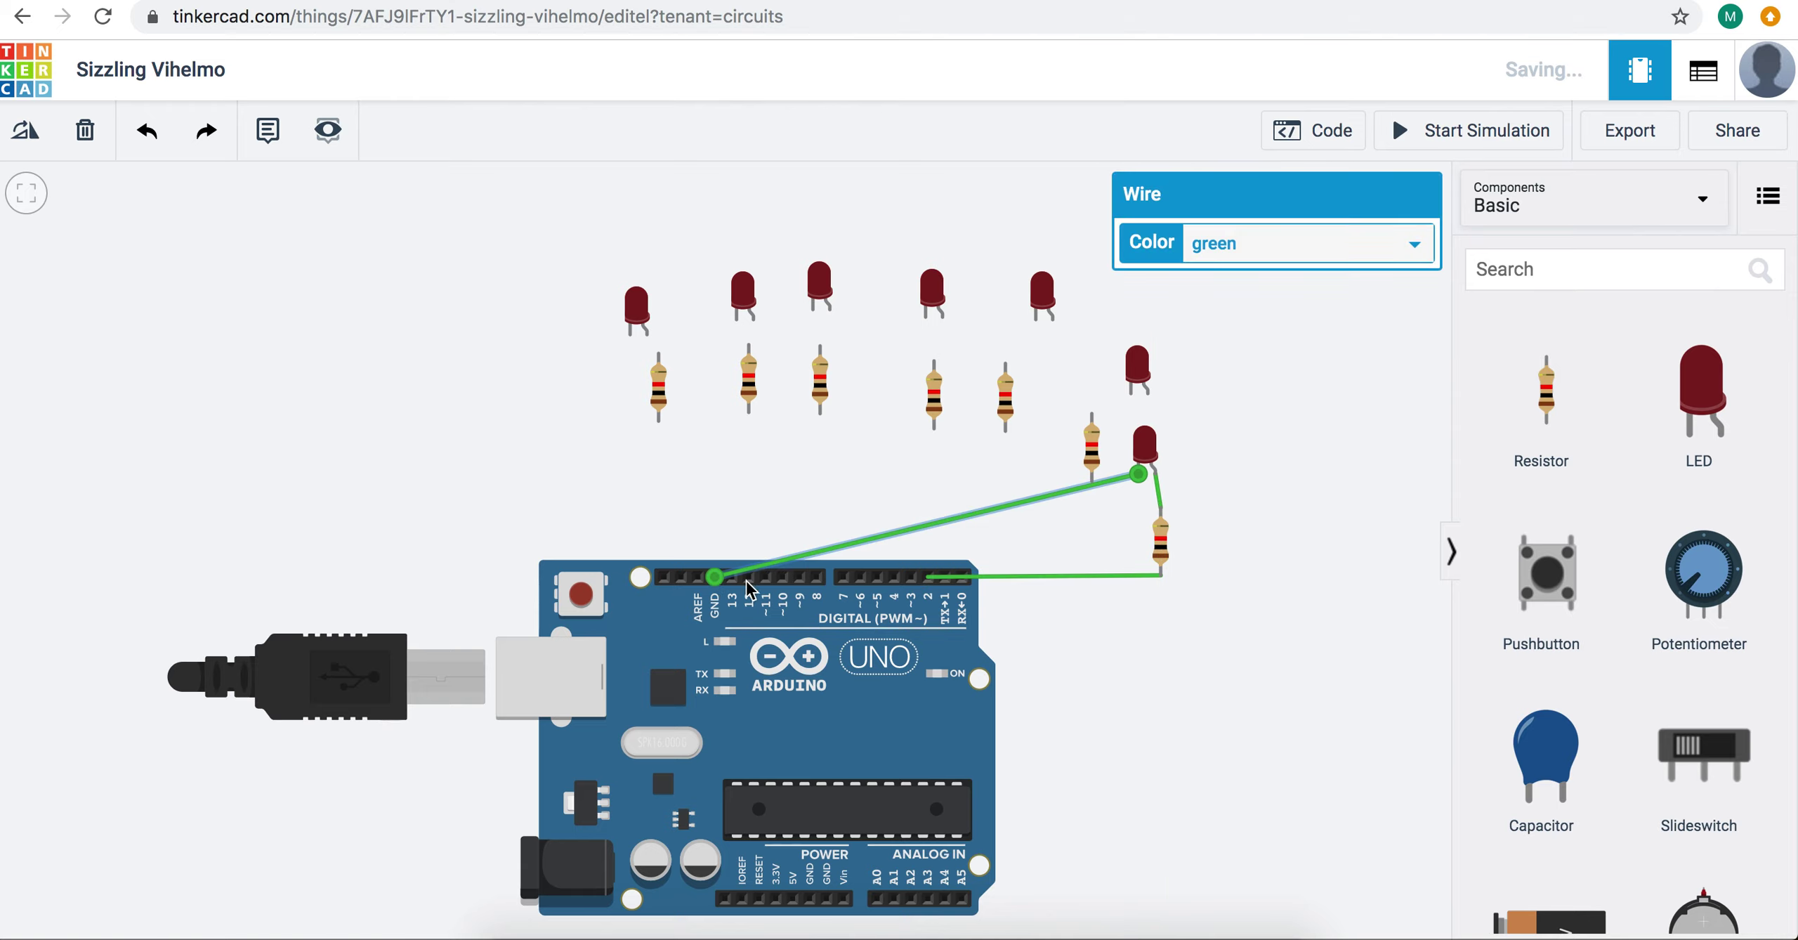
Step: Wire pin 3 through the second resistor from the right to the next LED's anode, and its cathode to GND
click(911, 576)
click(1091, 470)
click(1092, 413)
click(1146, 391)
click(1133, 393)
click(713, 579)
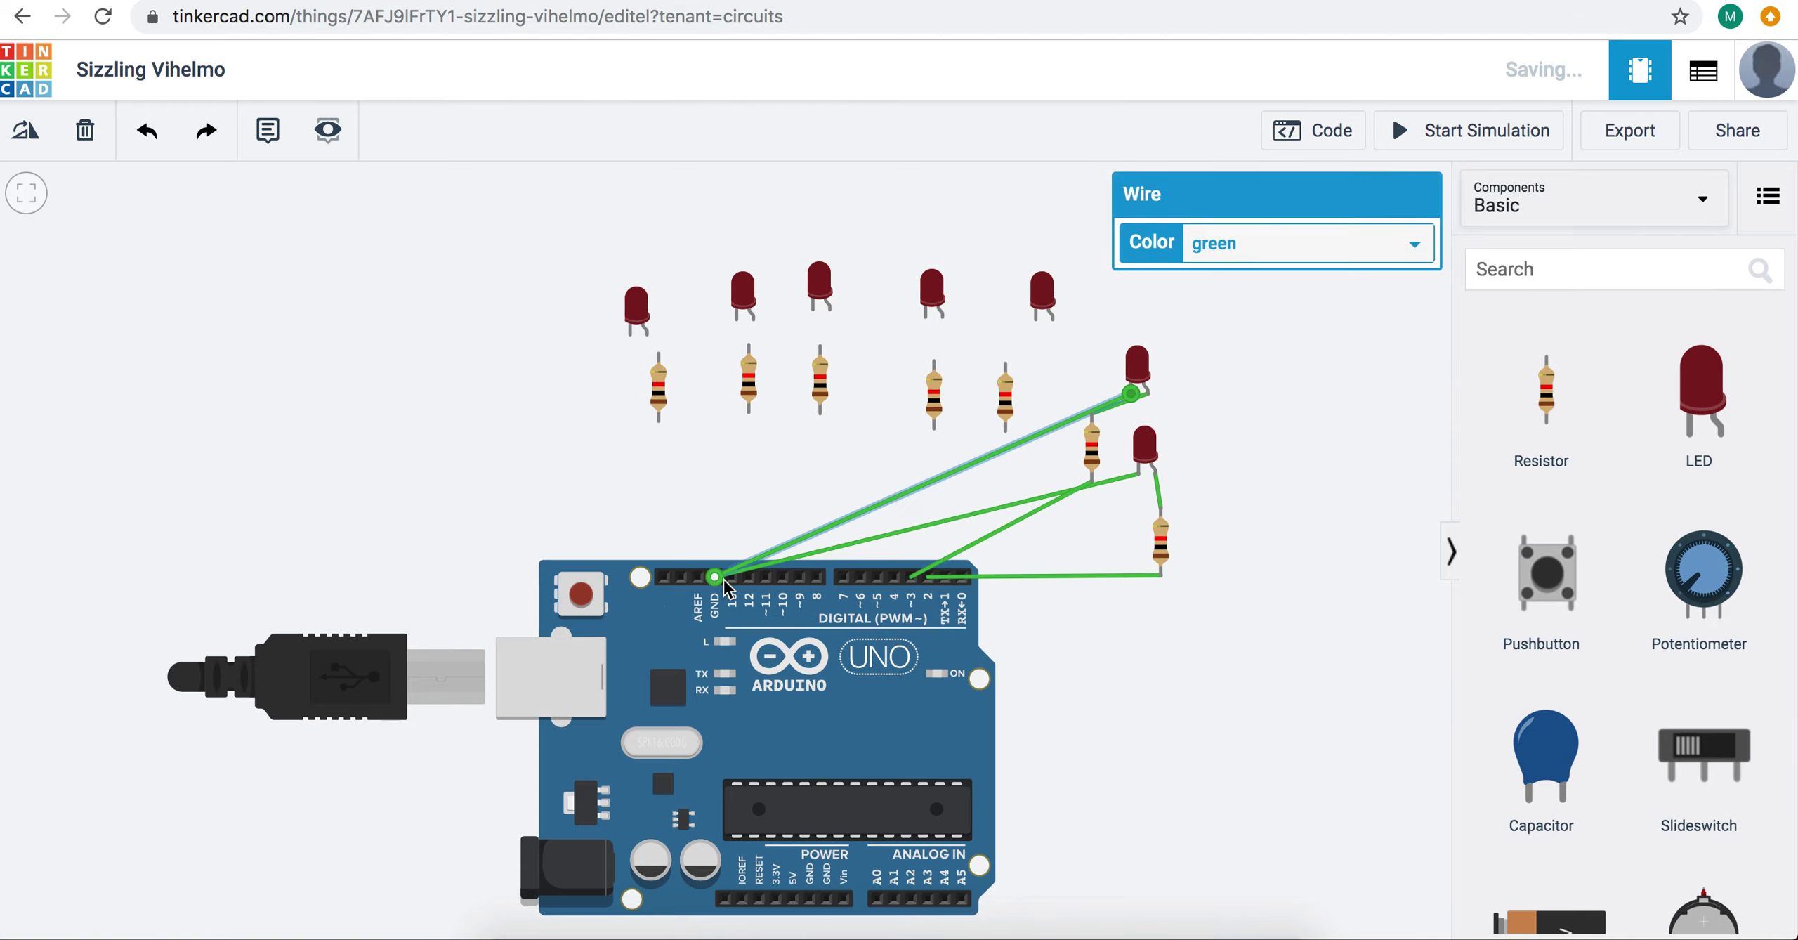
Step: Wire pin 4 through the third resistor from the right to the third LED's anode, and its cathode to GND
click(896, 579)
click(1005, 438)
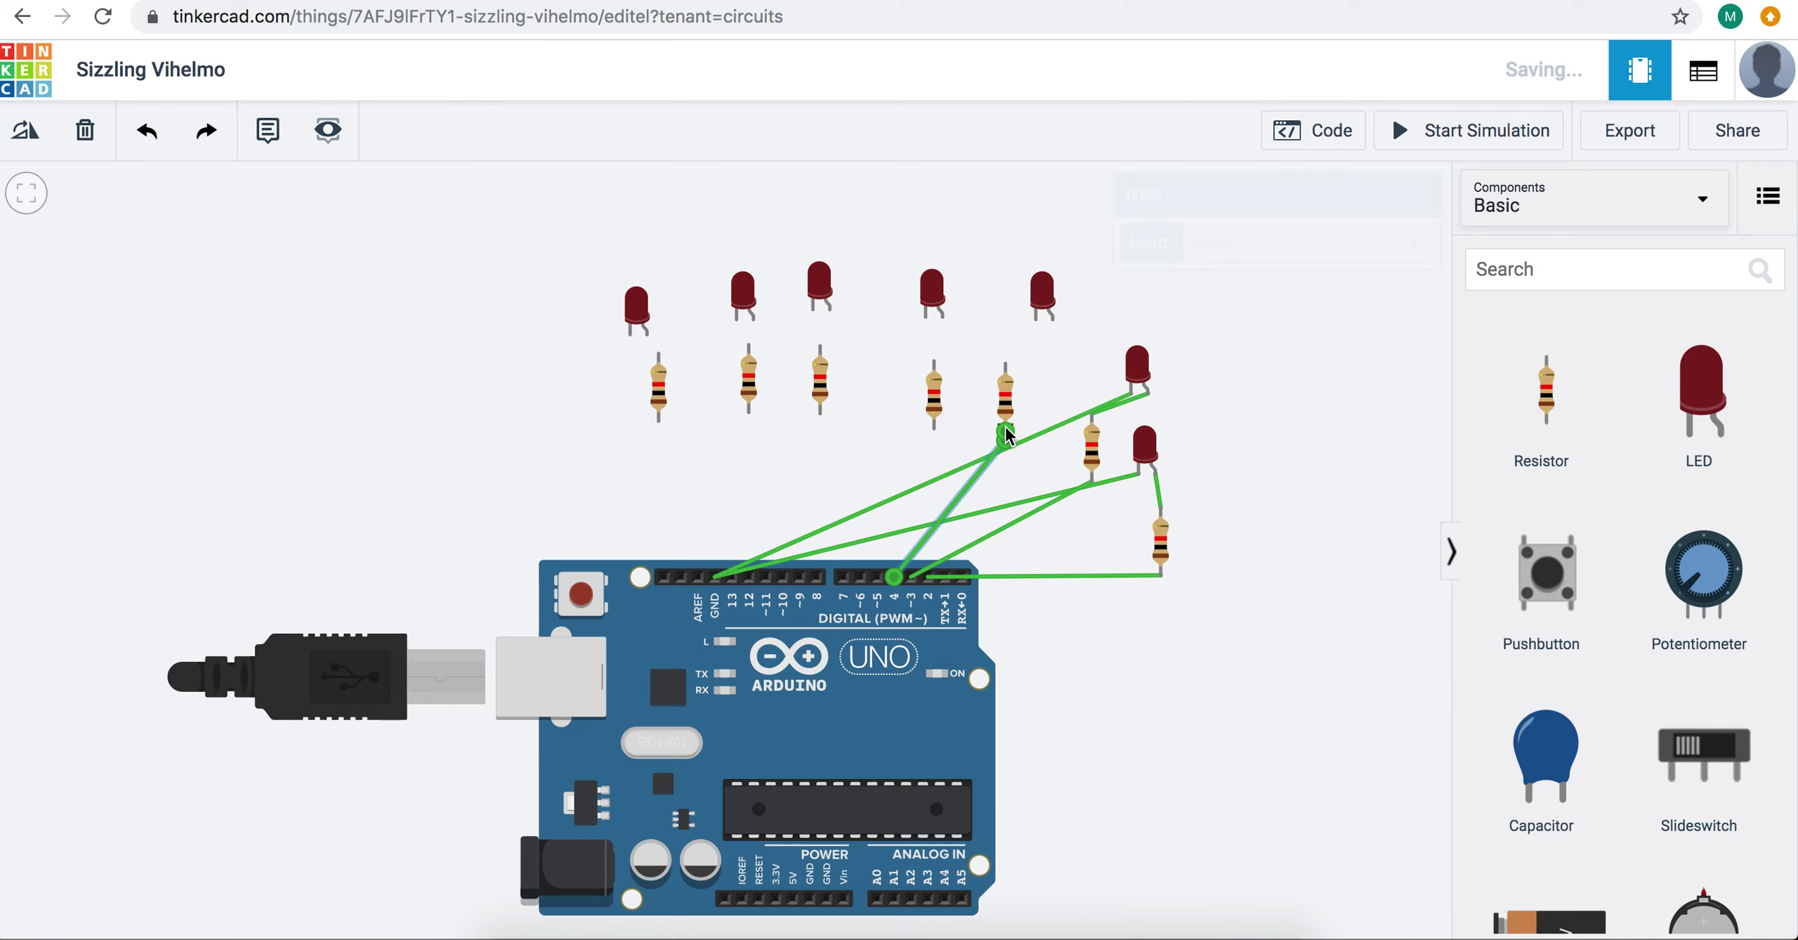
click(1006, 364)
click(1052, 317)
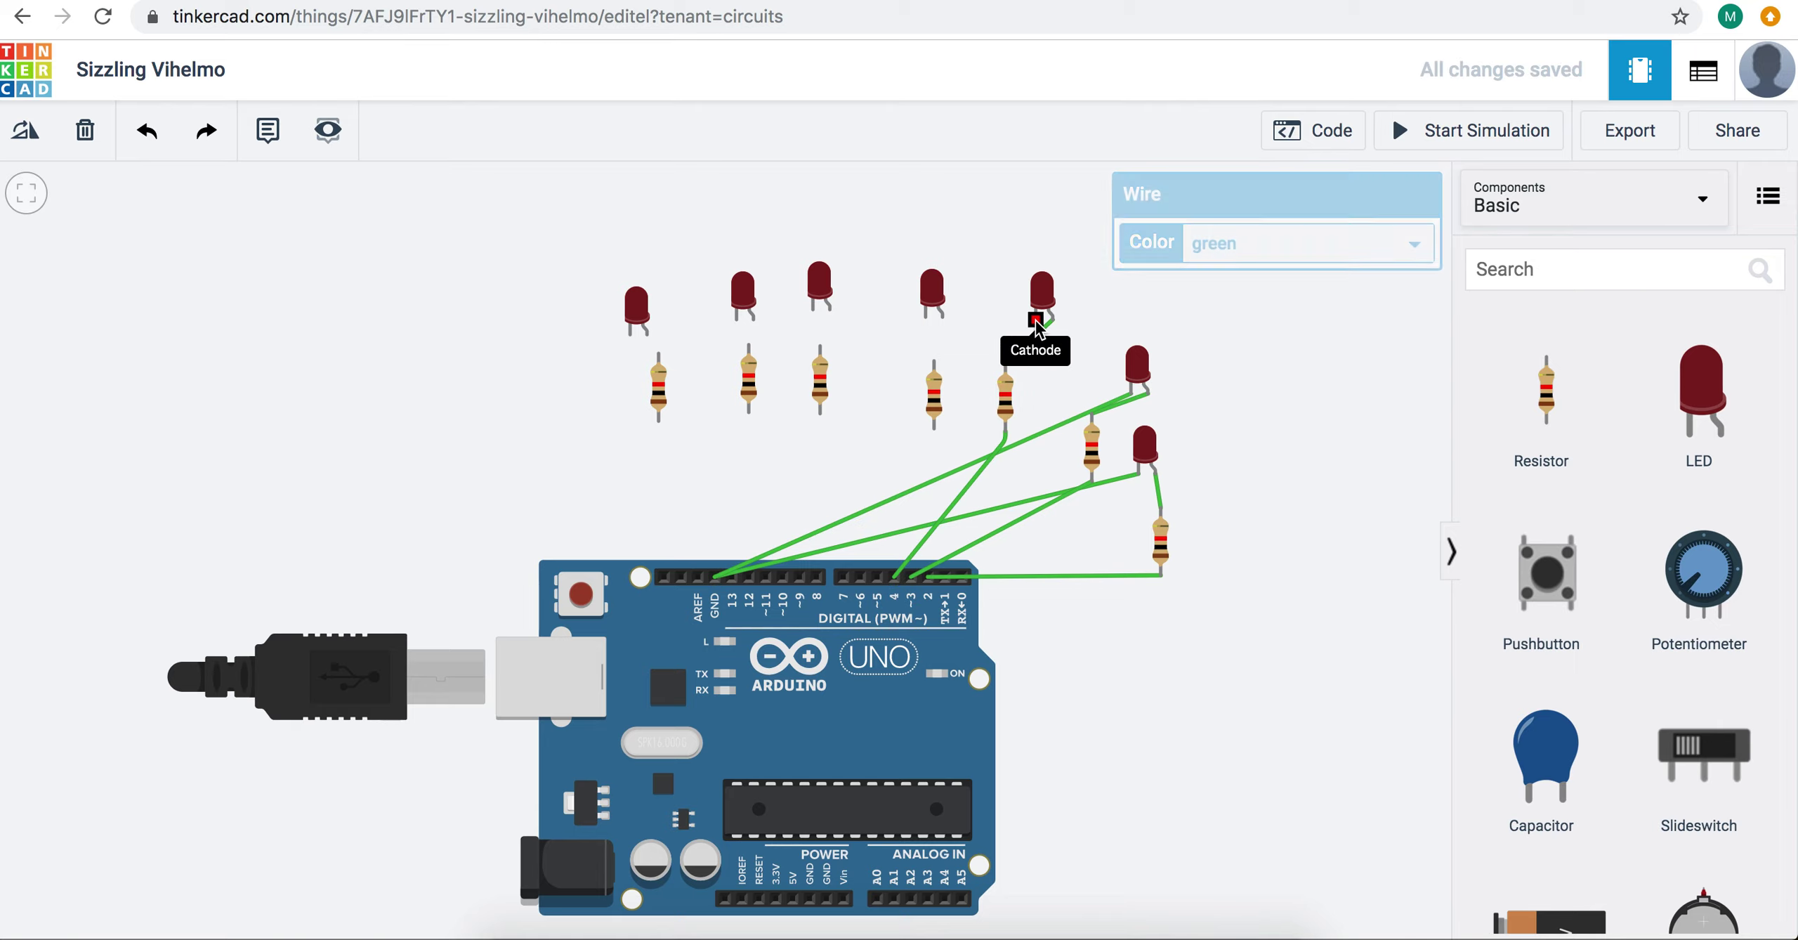
click(1037, 319)
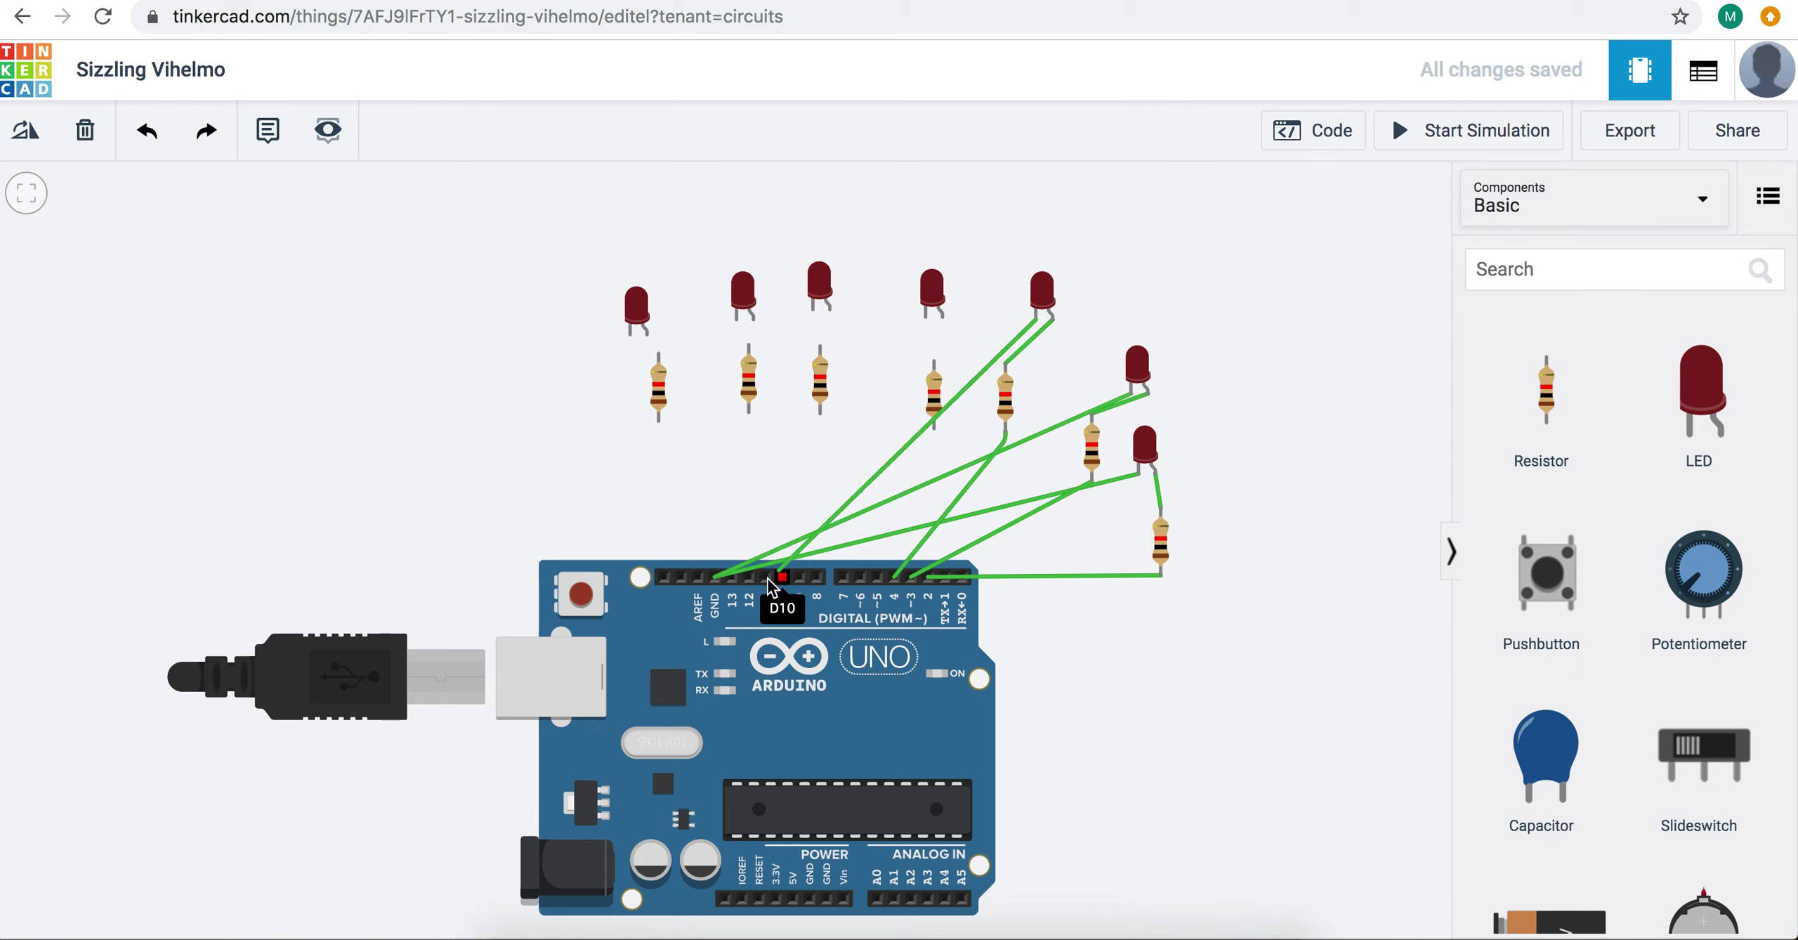
click(714, 579)
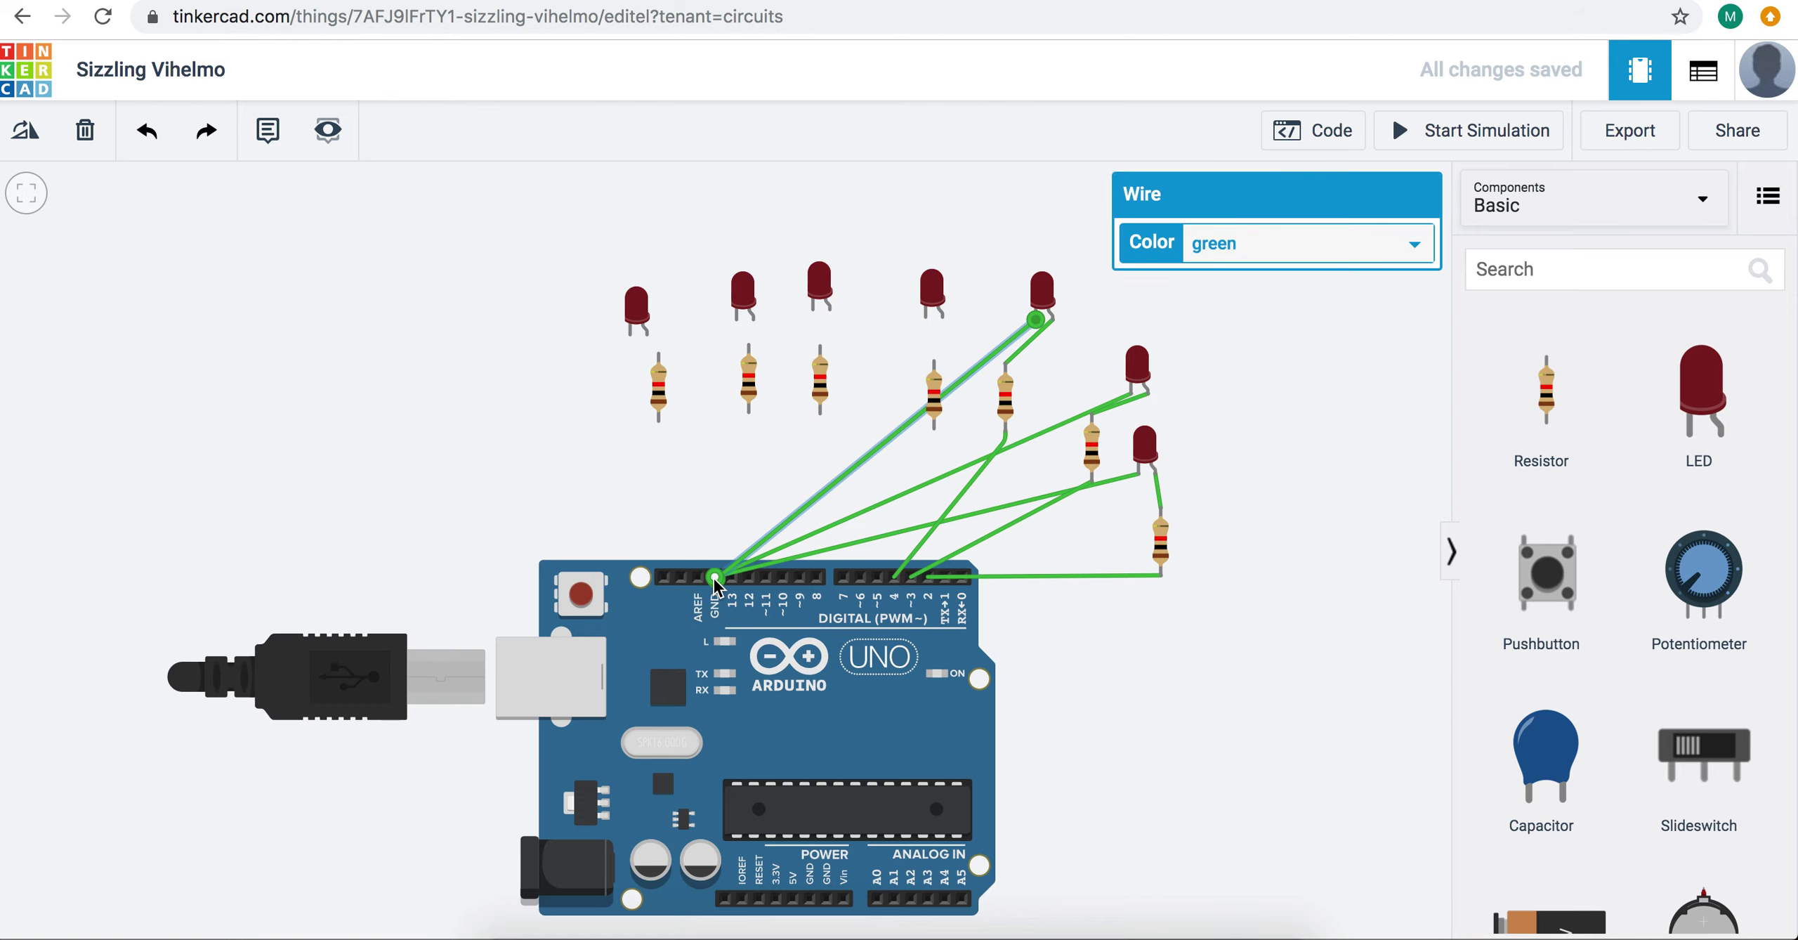
Step: Wire pin 5 through the middle resistor to the middle LED's anode, and its cathode to GND
click(878, 577)
click(933, 417)
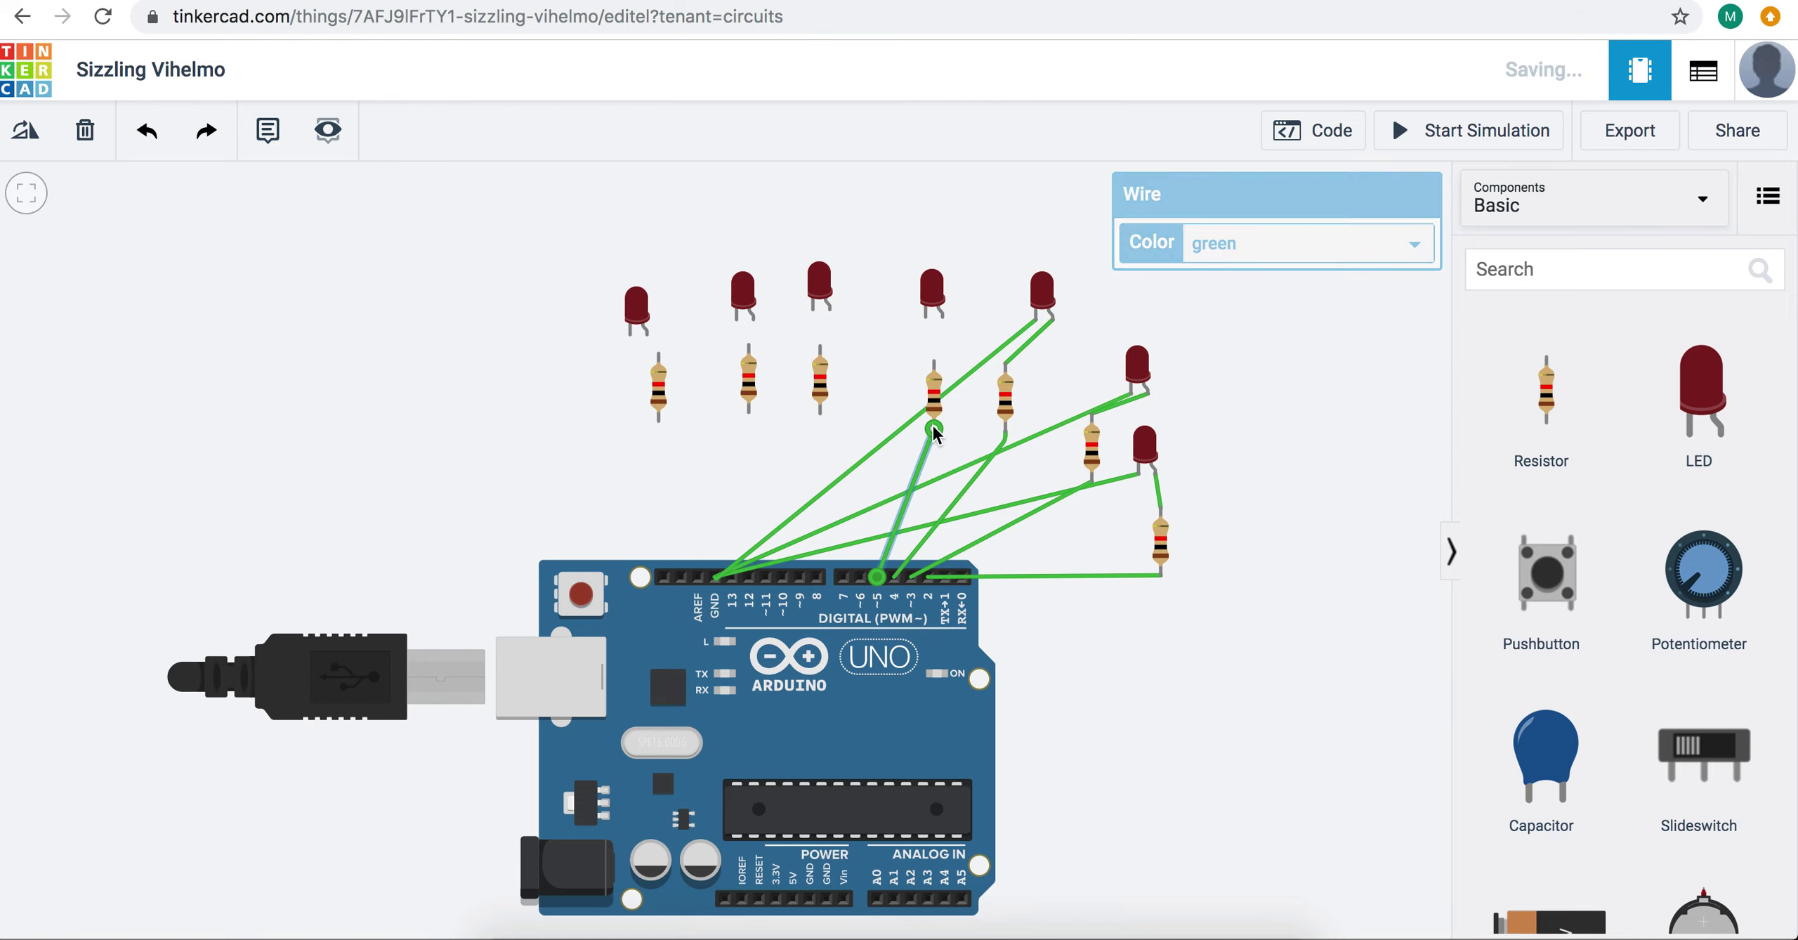
click(935, 361)
click(941, 318)
click(924, 318)
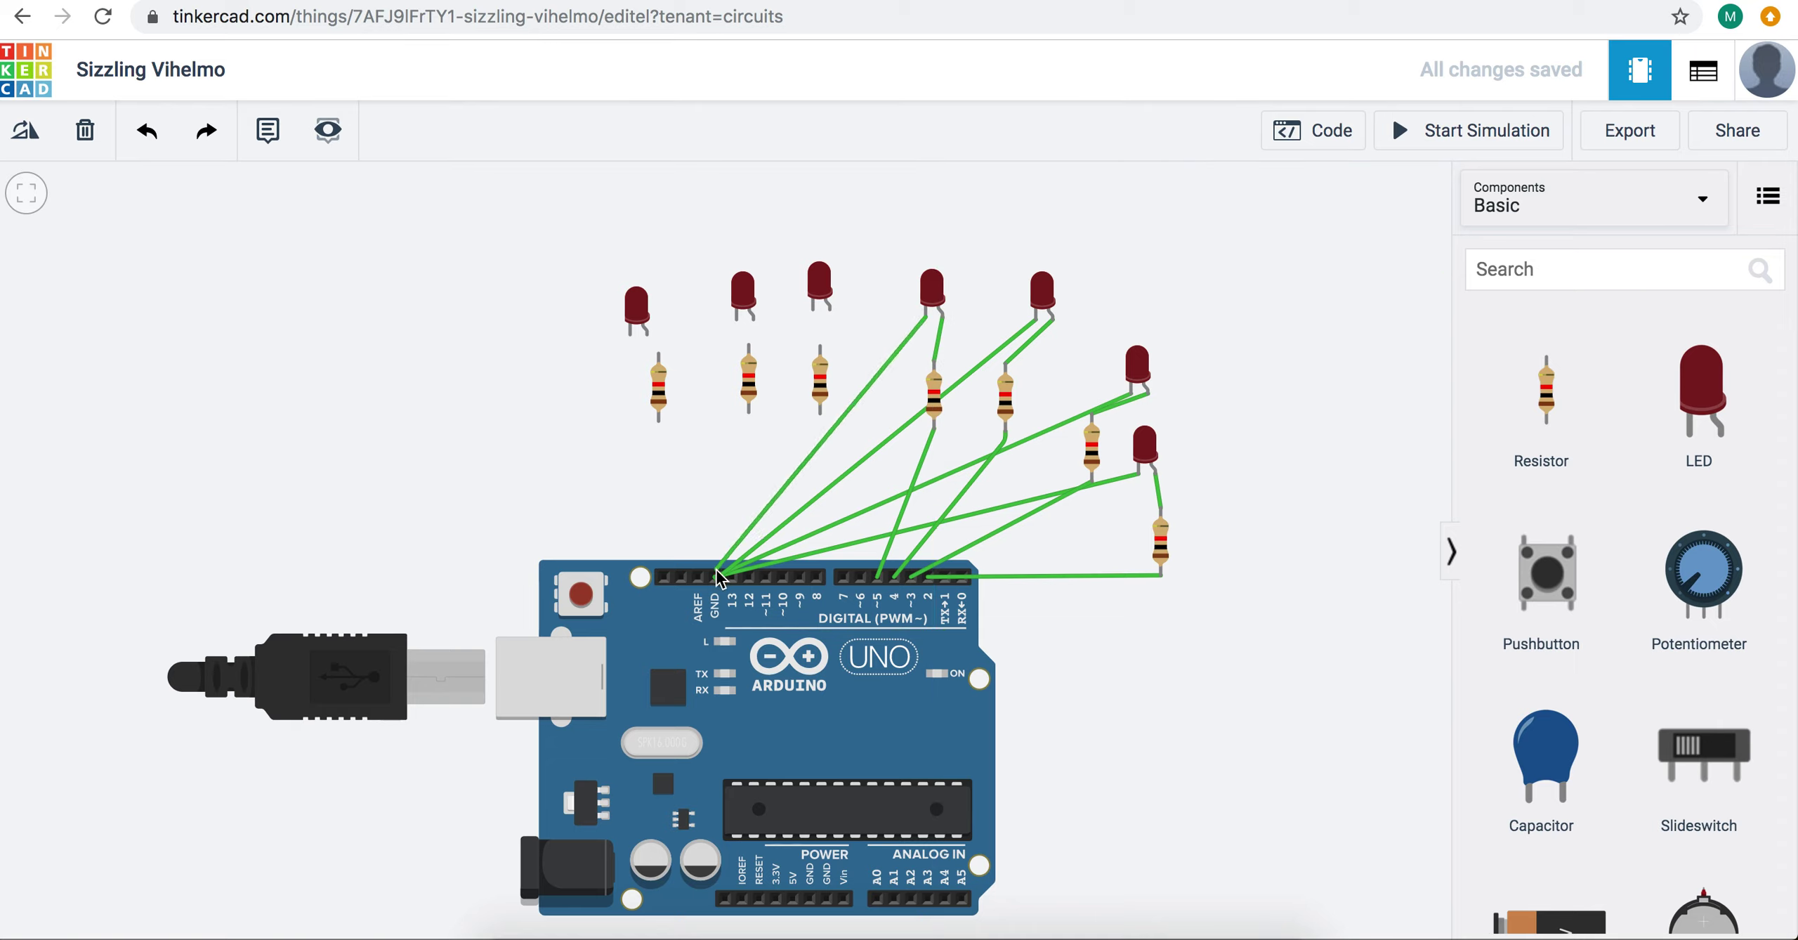
click(716, 579)
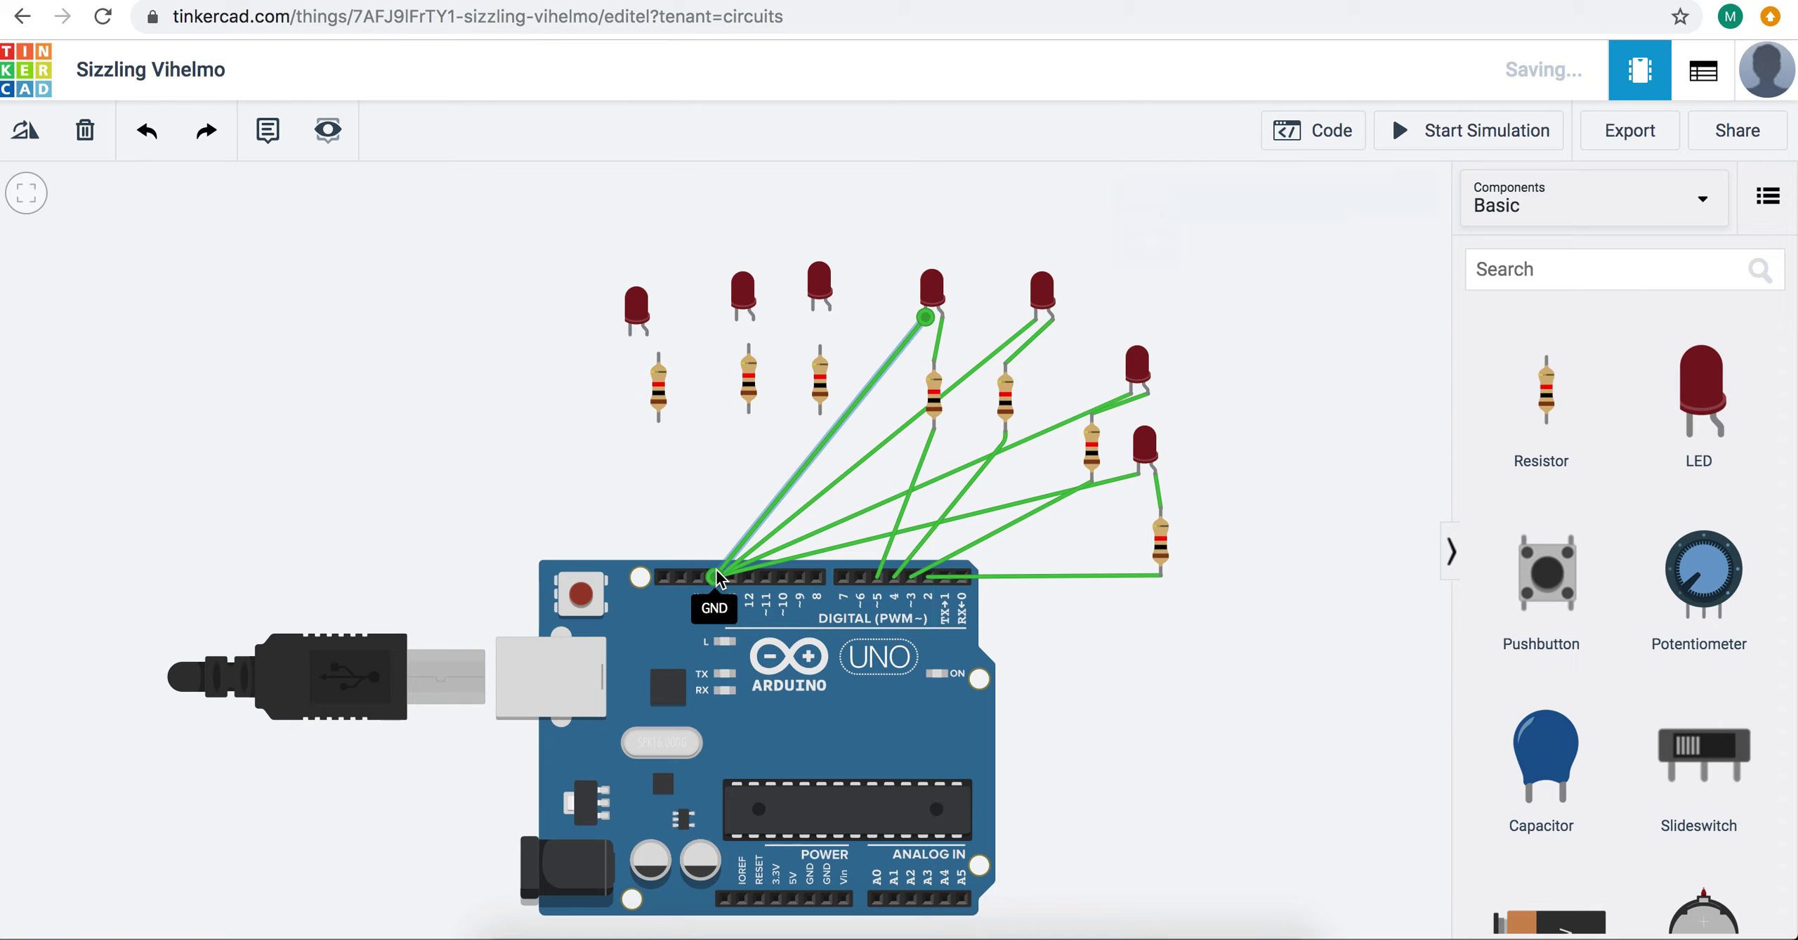
Step: Wire pin 6 through the third resistor from the left to the third LED's anode, and its cathode to GND
click(861, 577)
click(819, 416)
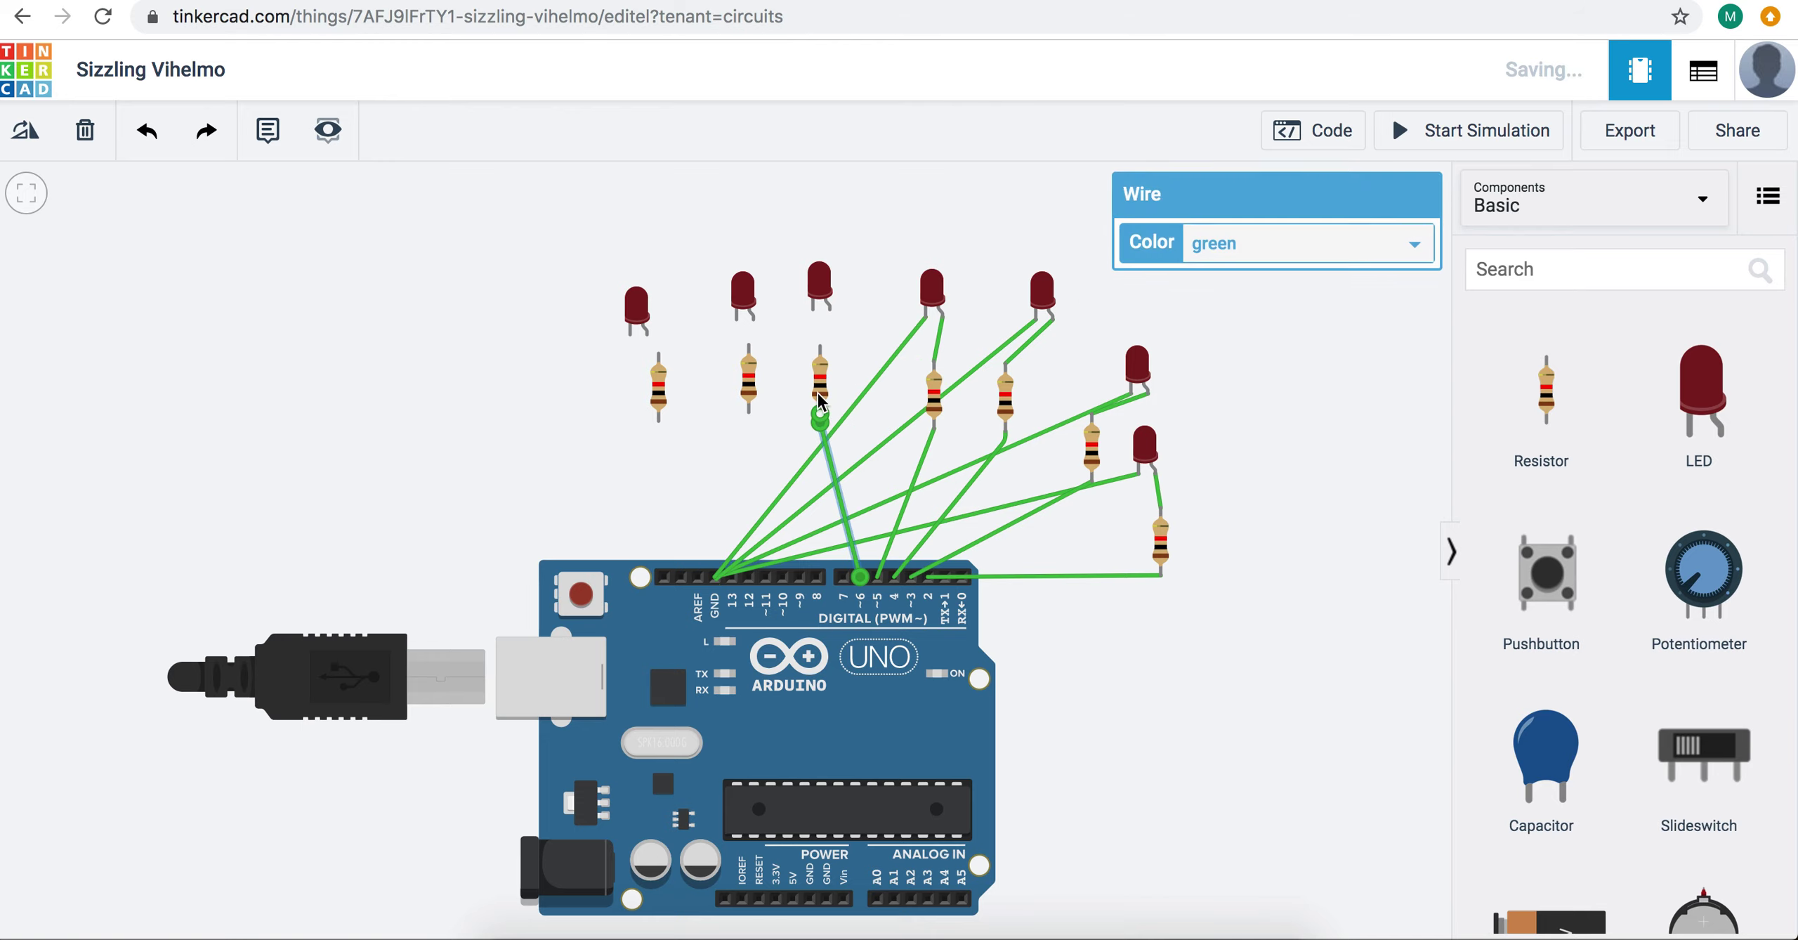
click(820, 346)
click(830, 309)
click(813, 309)
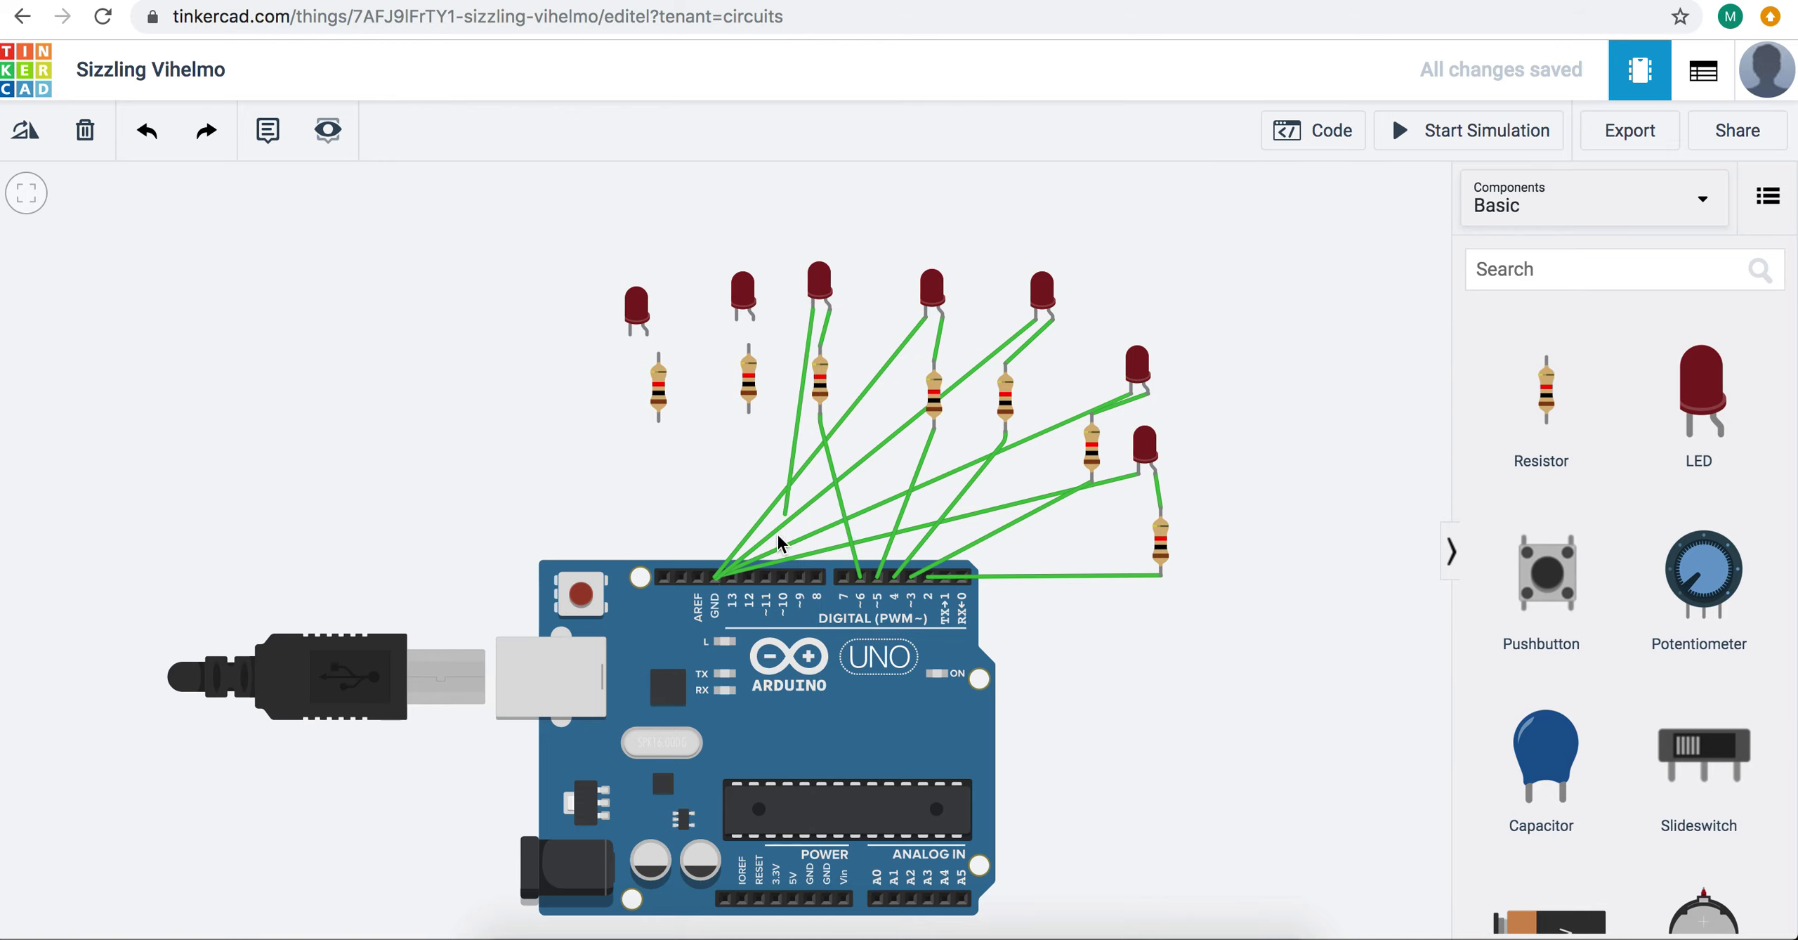
click(714, 577)
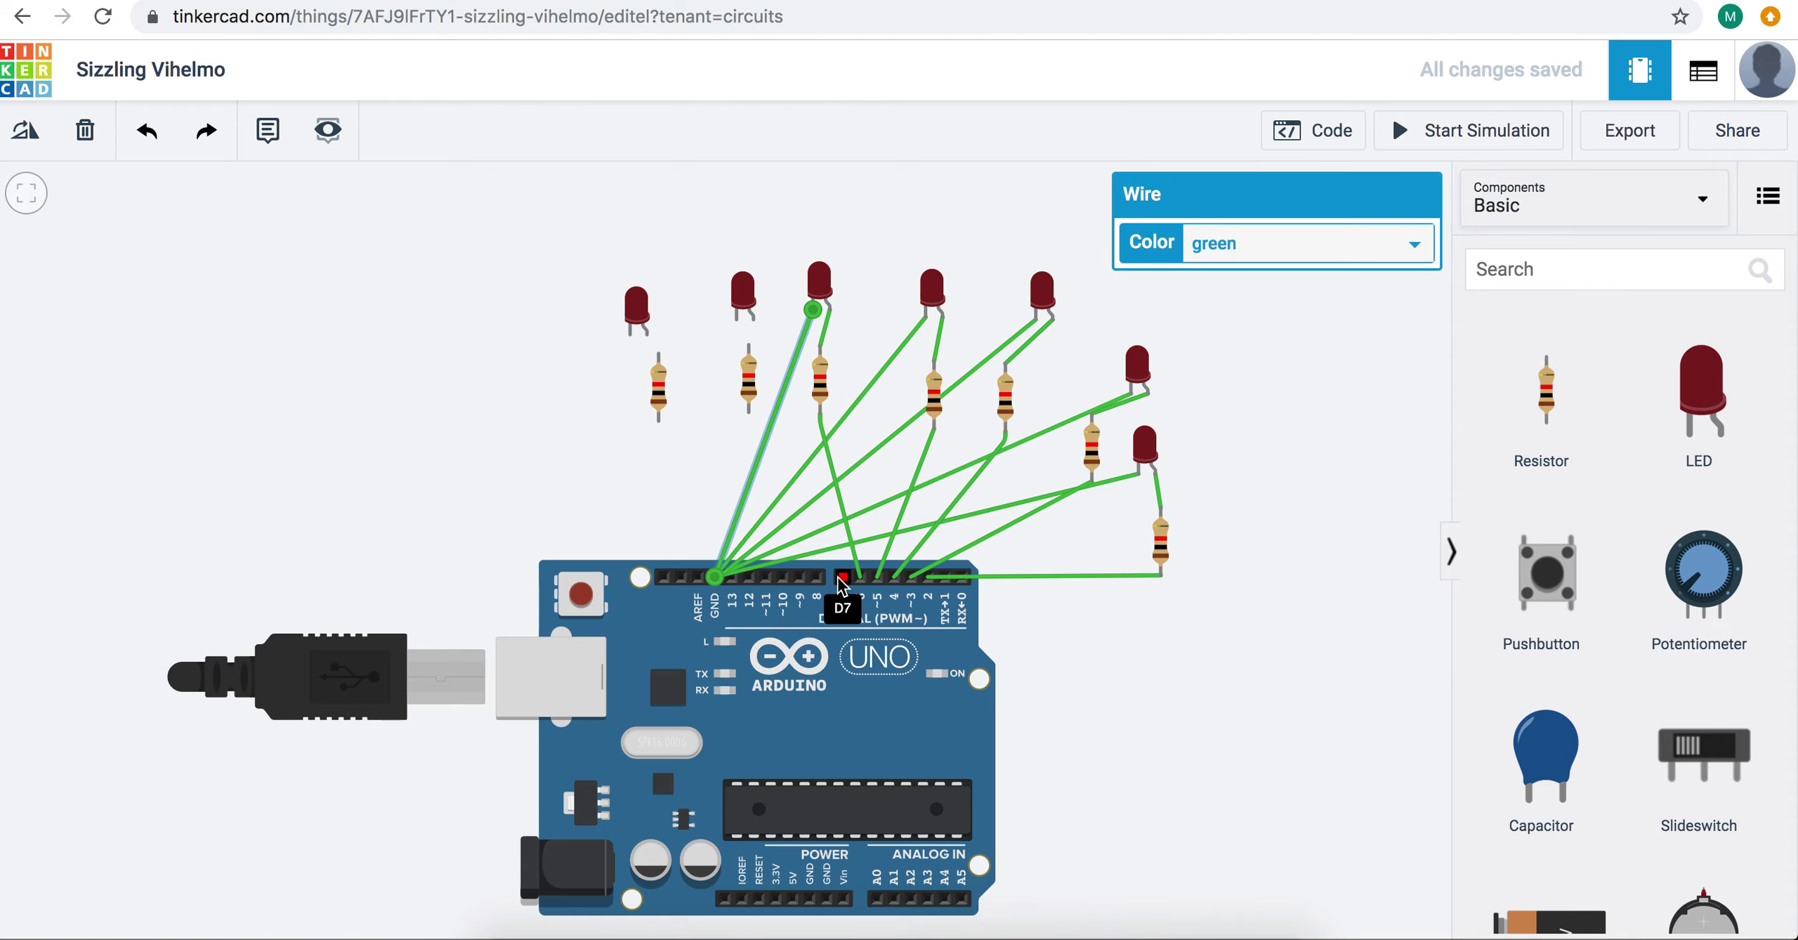
Step: Wire pin 7 through the second resistor from the left to its LED, and the cathode to the first power-side GND
key(Escape)
click(748, 419)
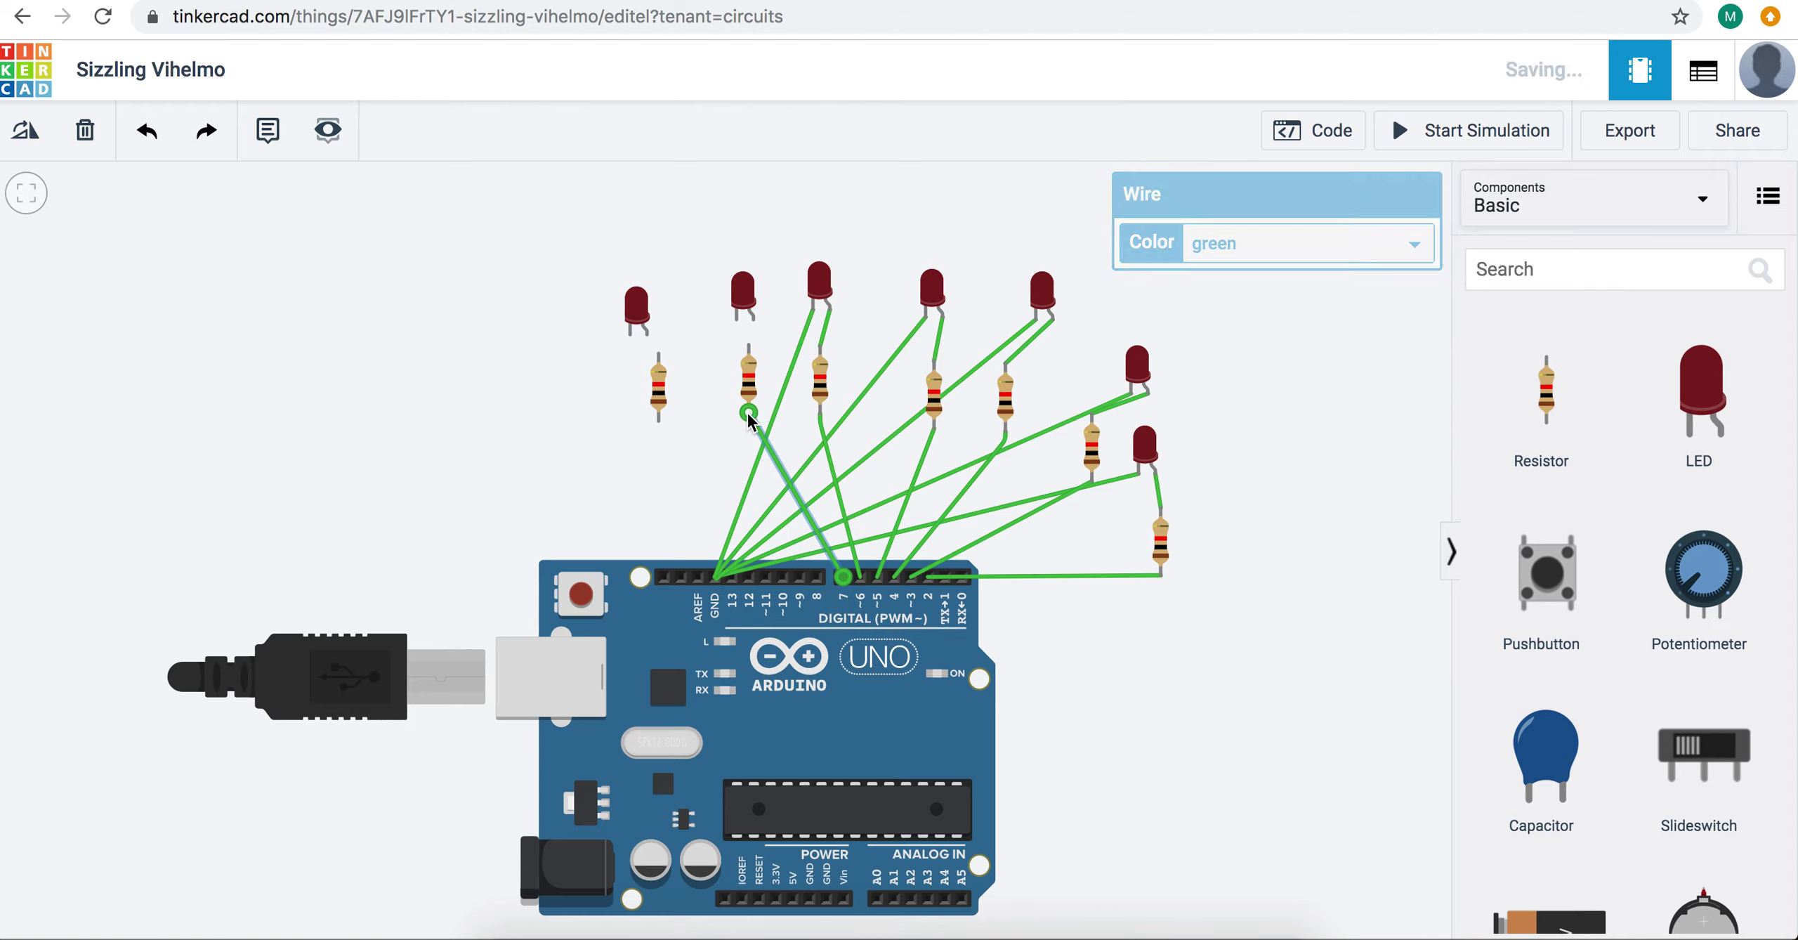
click(737, 323)
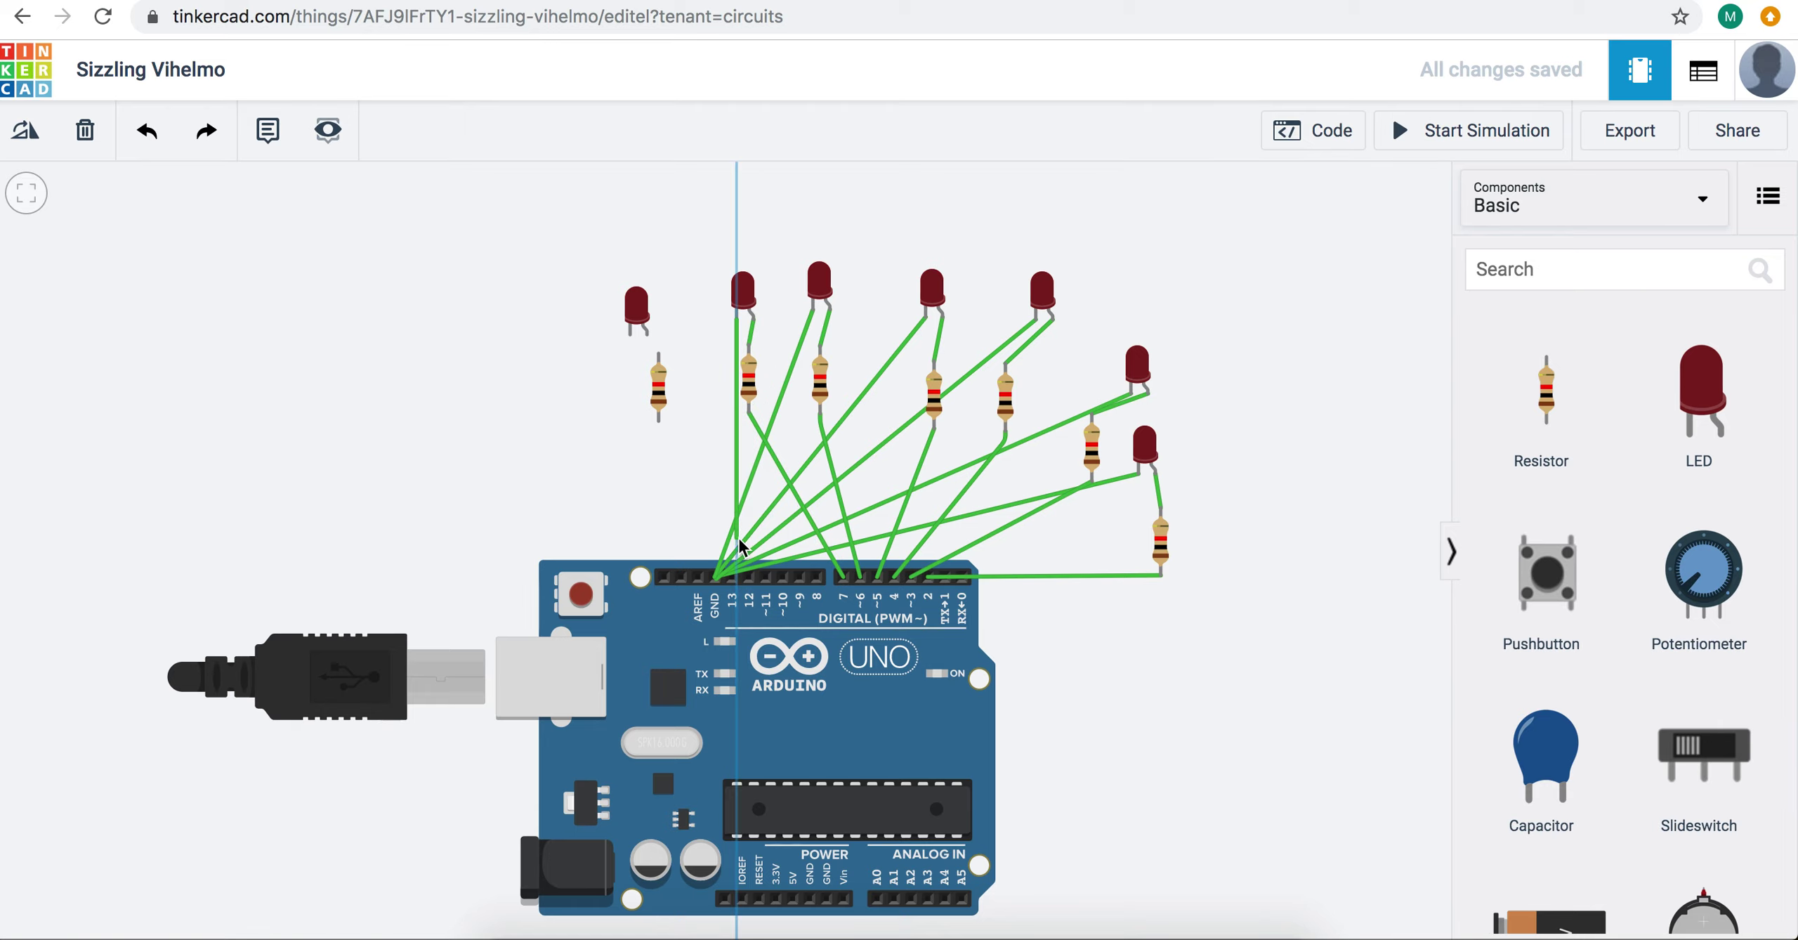
click(714, 579)
click(716, 579)
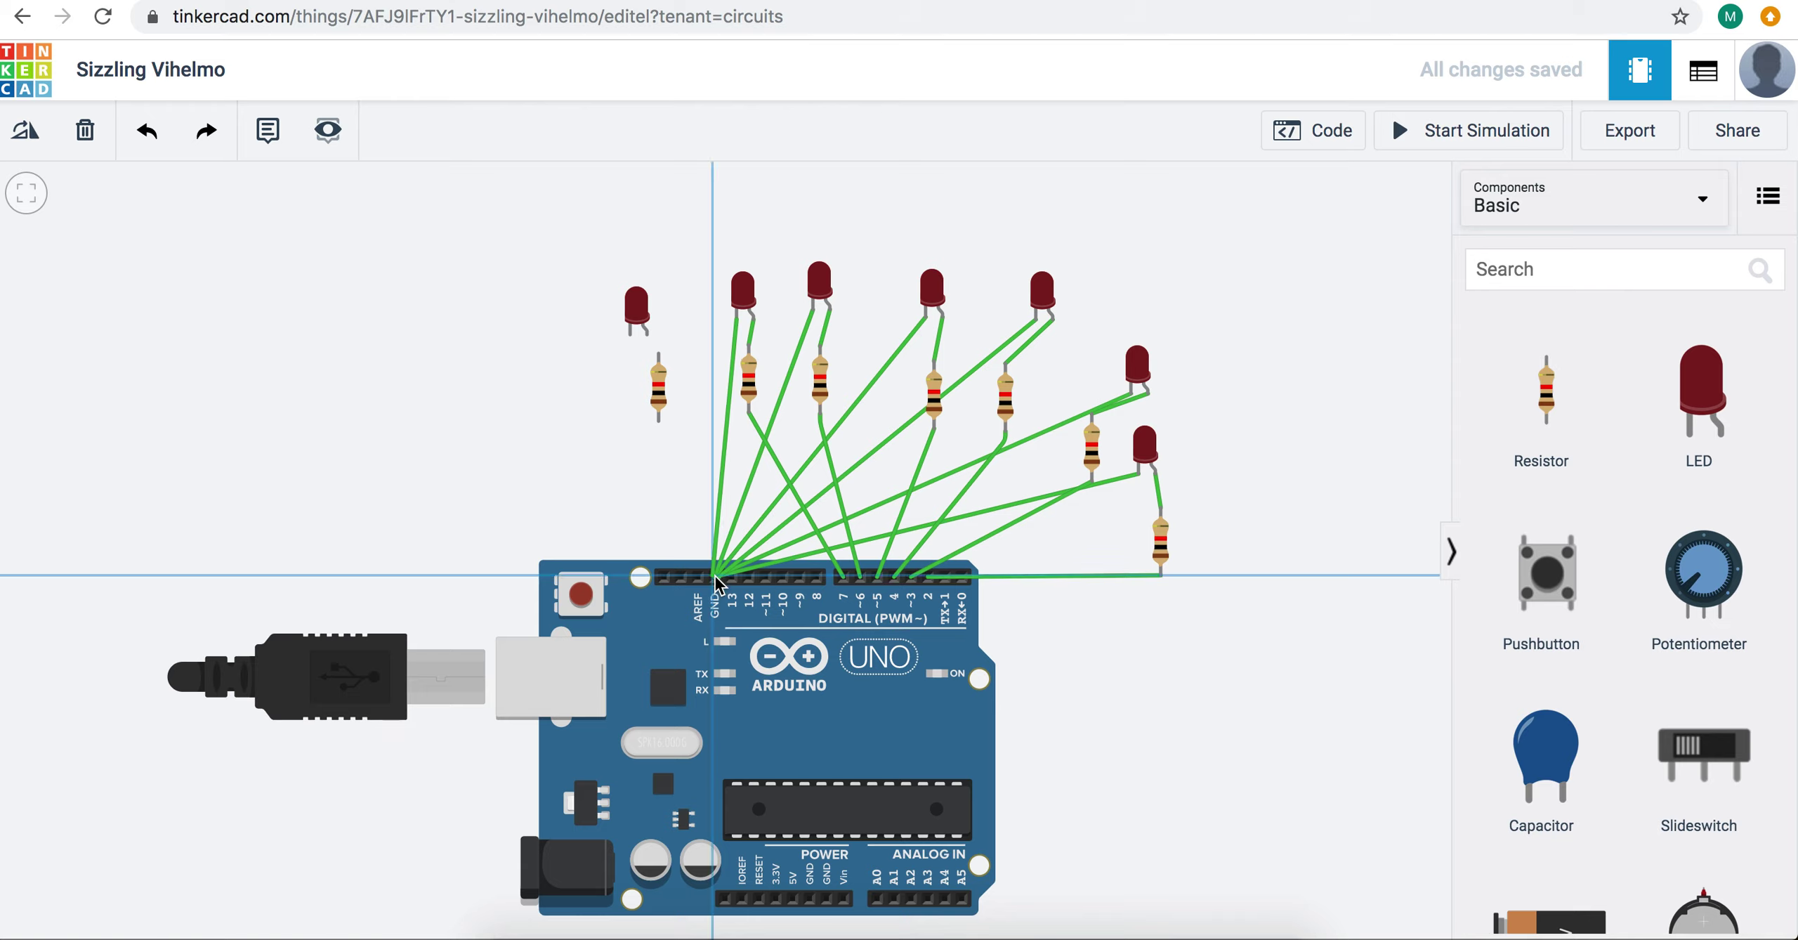
click(809, 899)
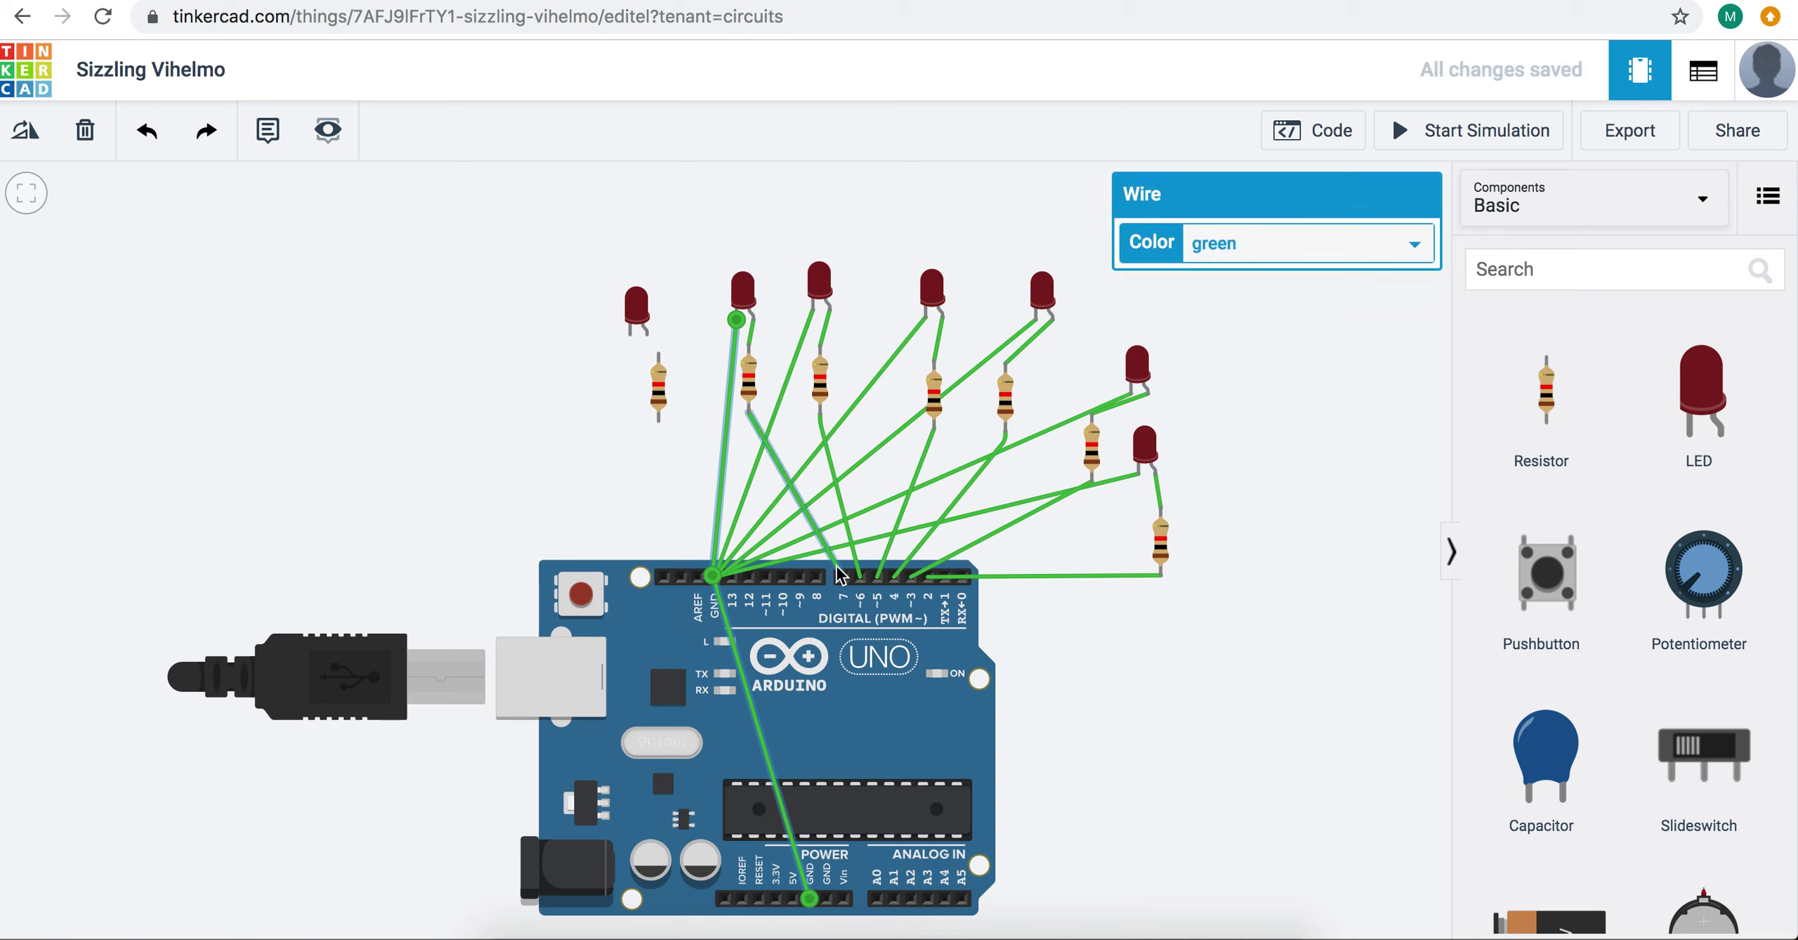
Step: Wire pin 8 through the leftmost resistor to the leftmost LED, and its cathode to the second power-side GND
click(817, 579)
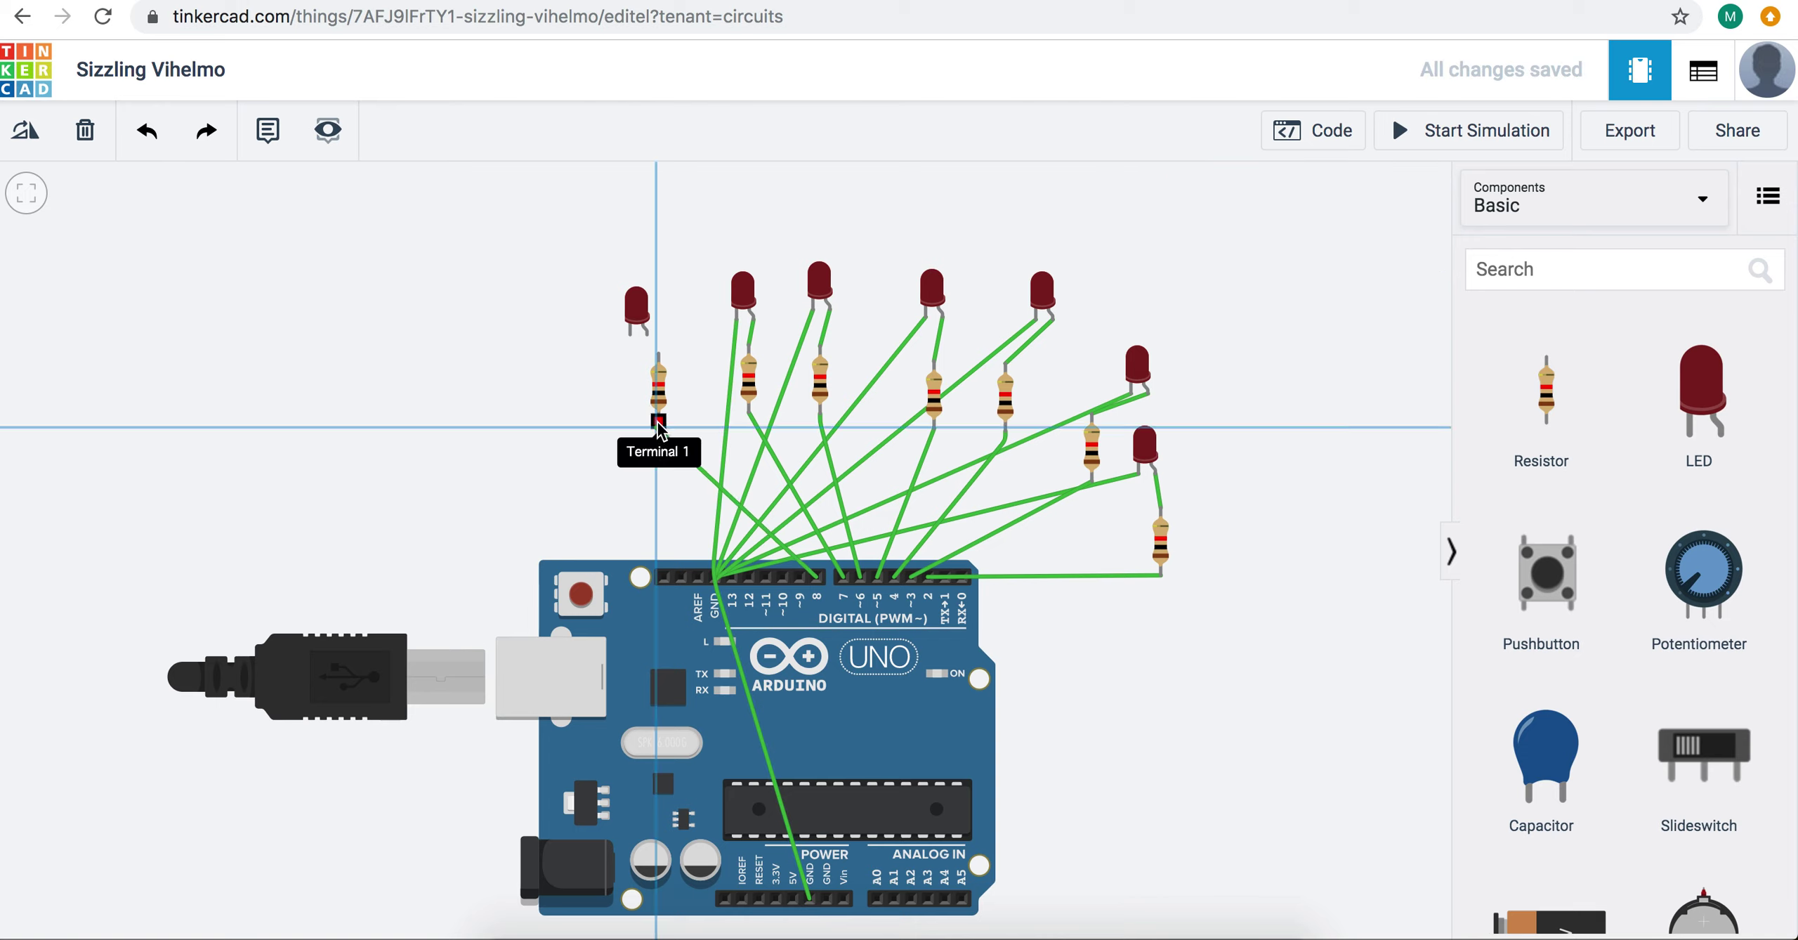
click(657, 423)
click(658, 354)
click(646, 334)
click(629, 332)
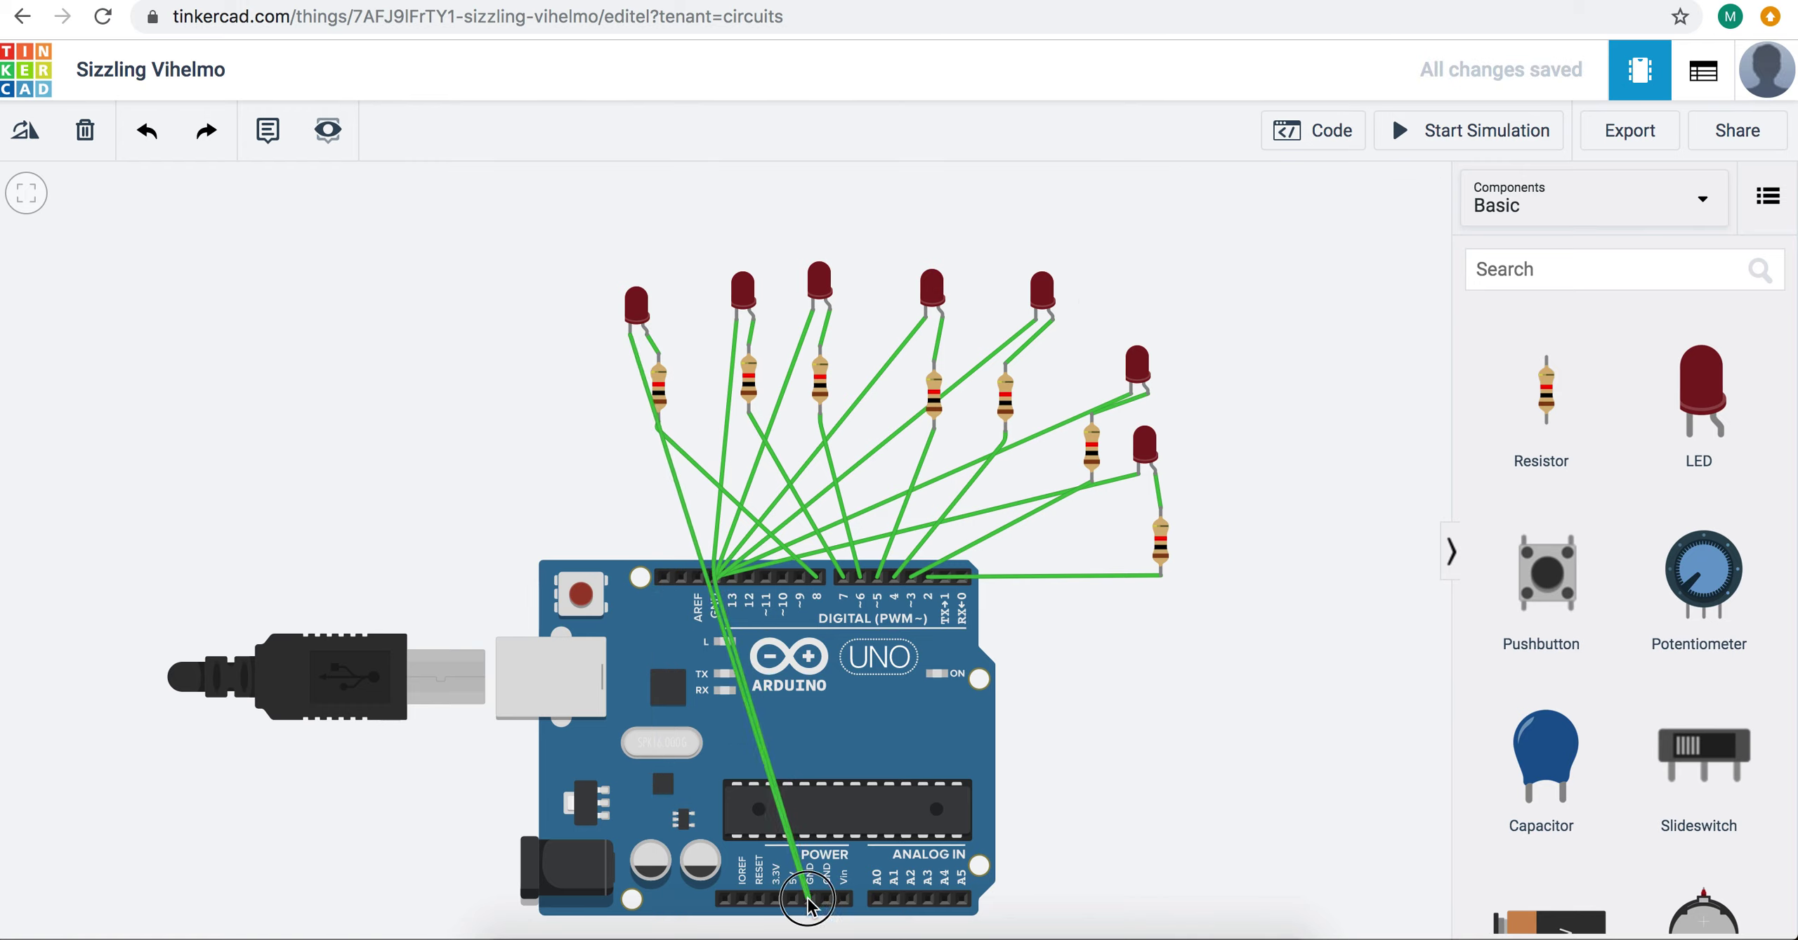
click(822, 899)
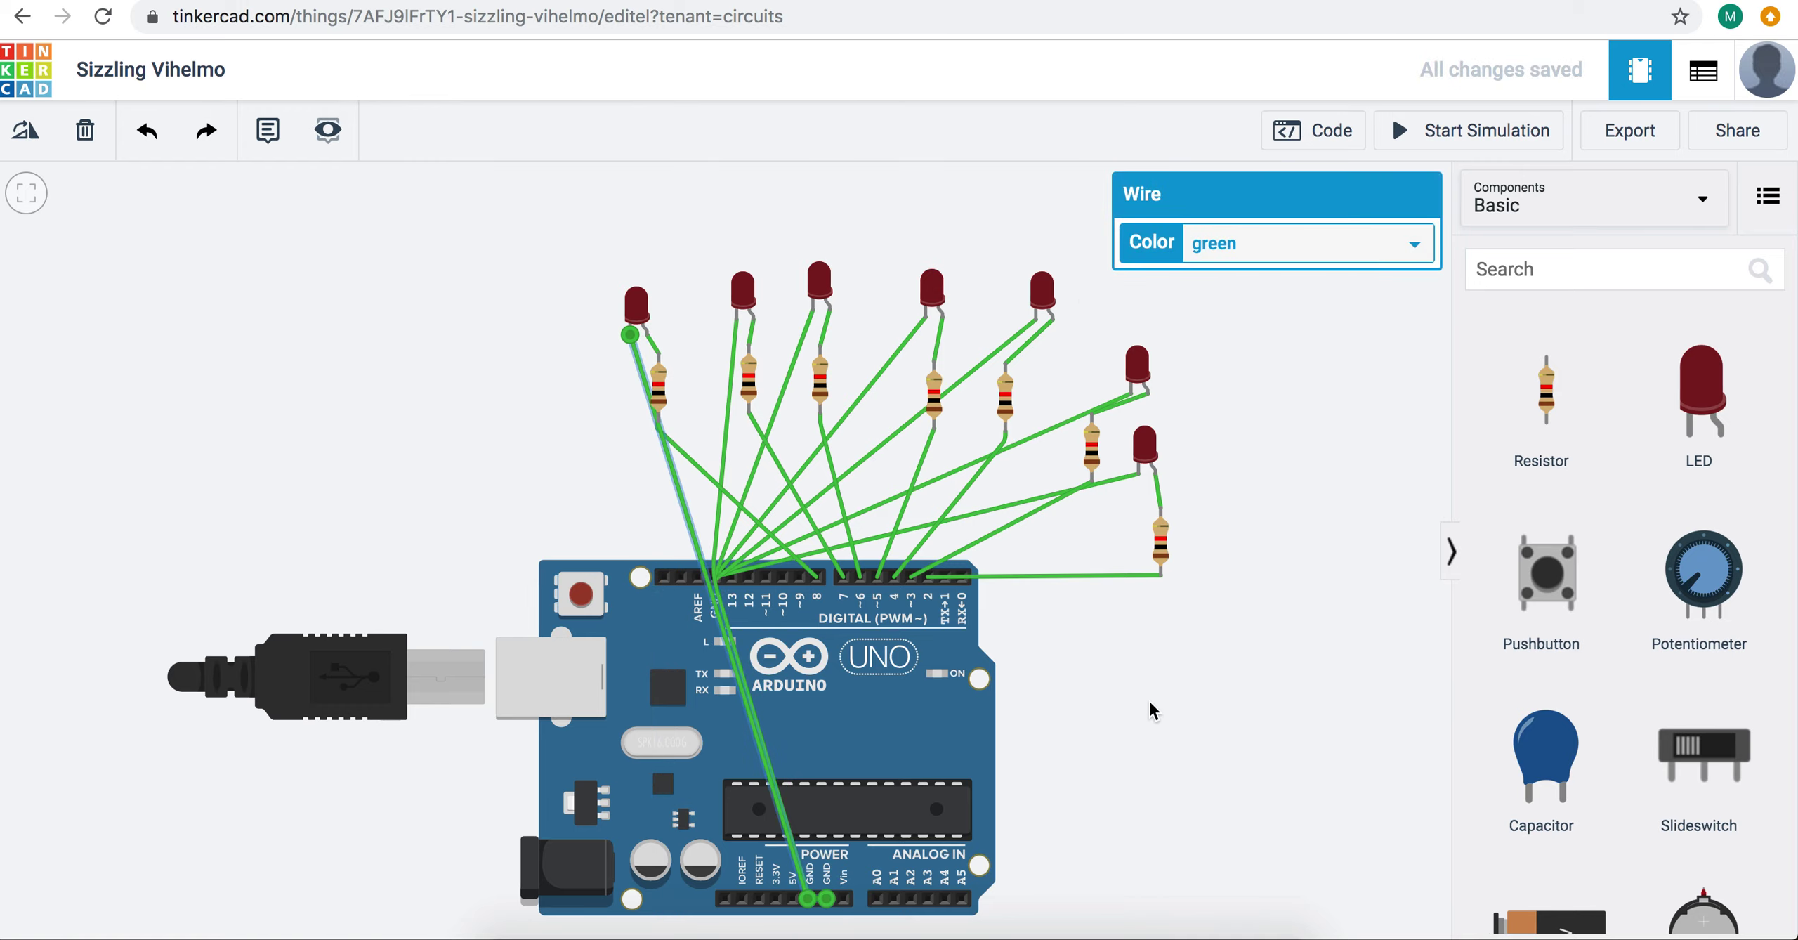
Step: Run the simulation briefly, and delete the entire existing stack of set pin and wait blocks from the code
click(1482, 132)
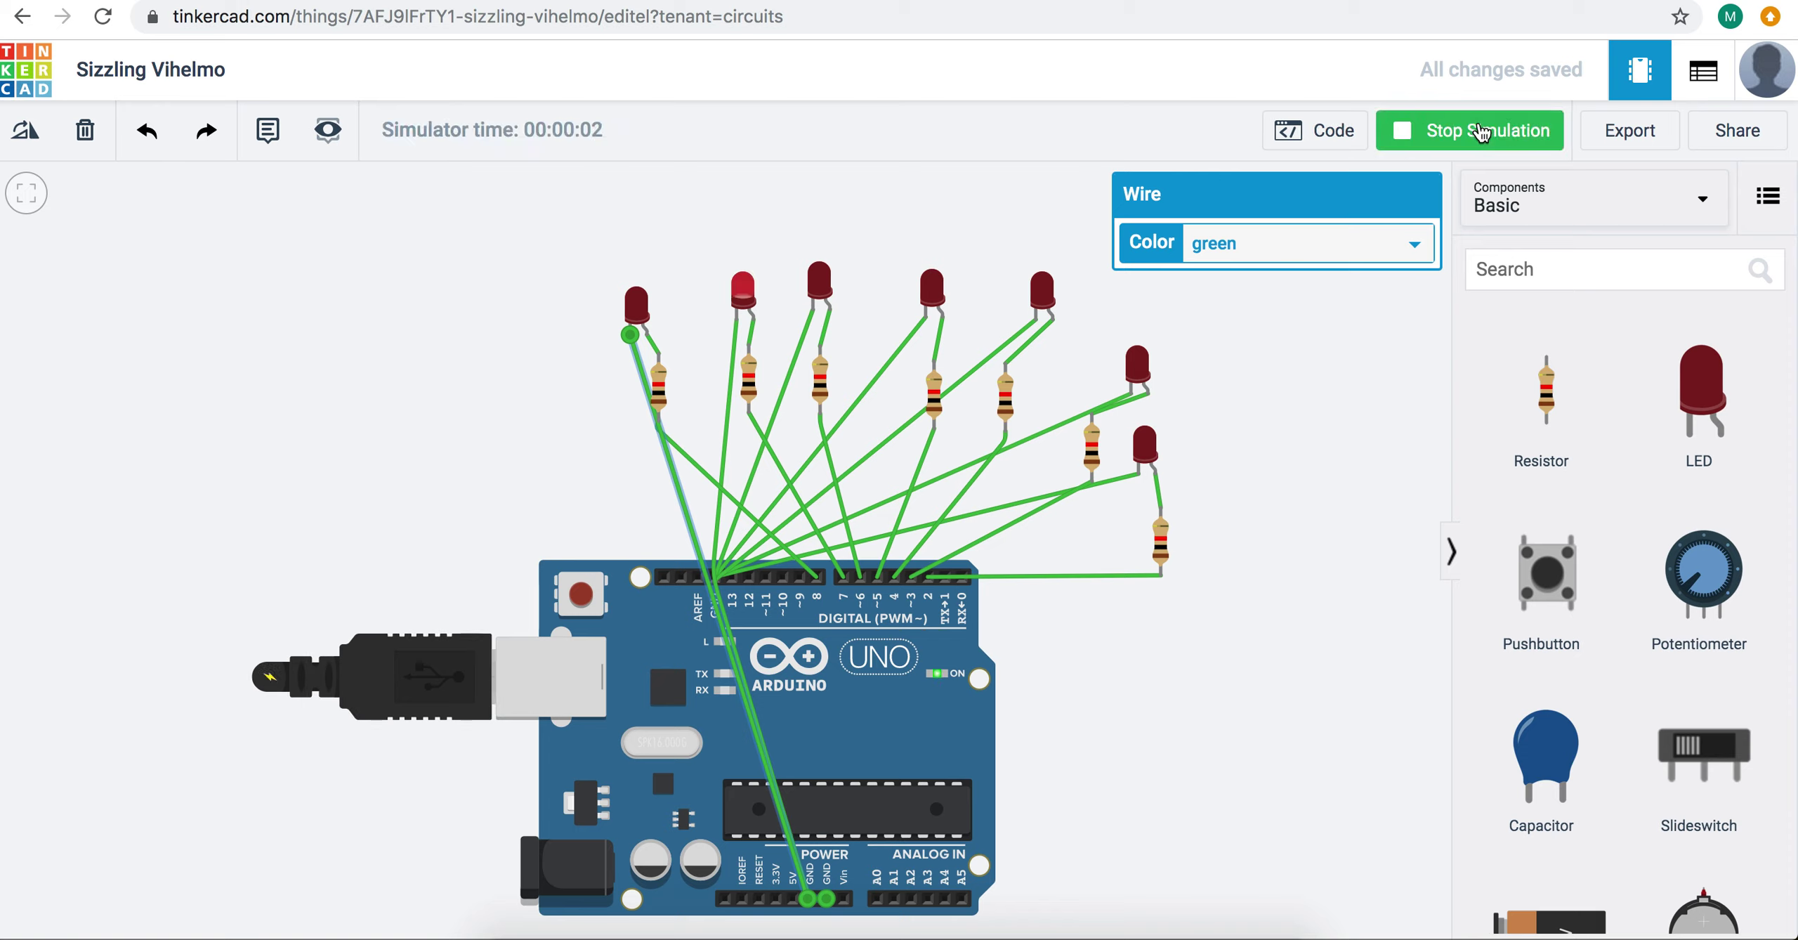
click(1475, 131)
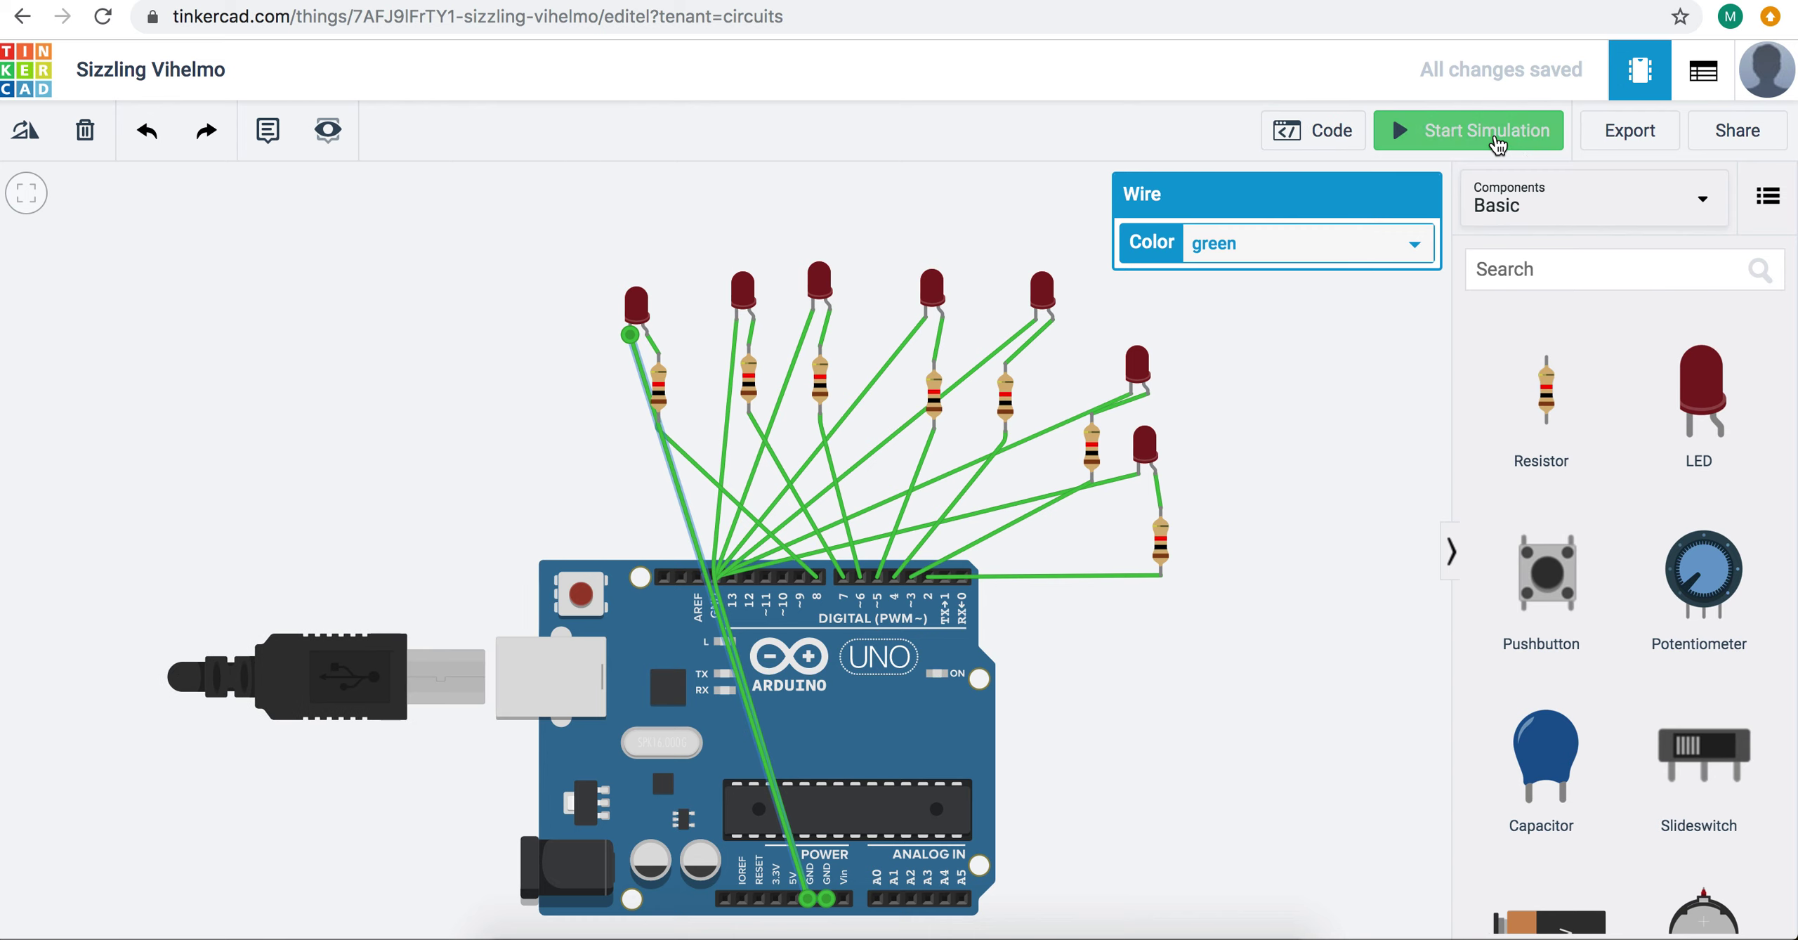
click(1314, 131)
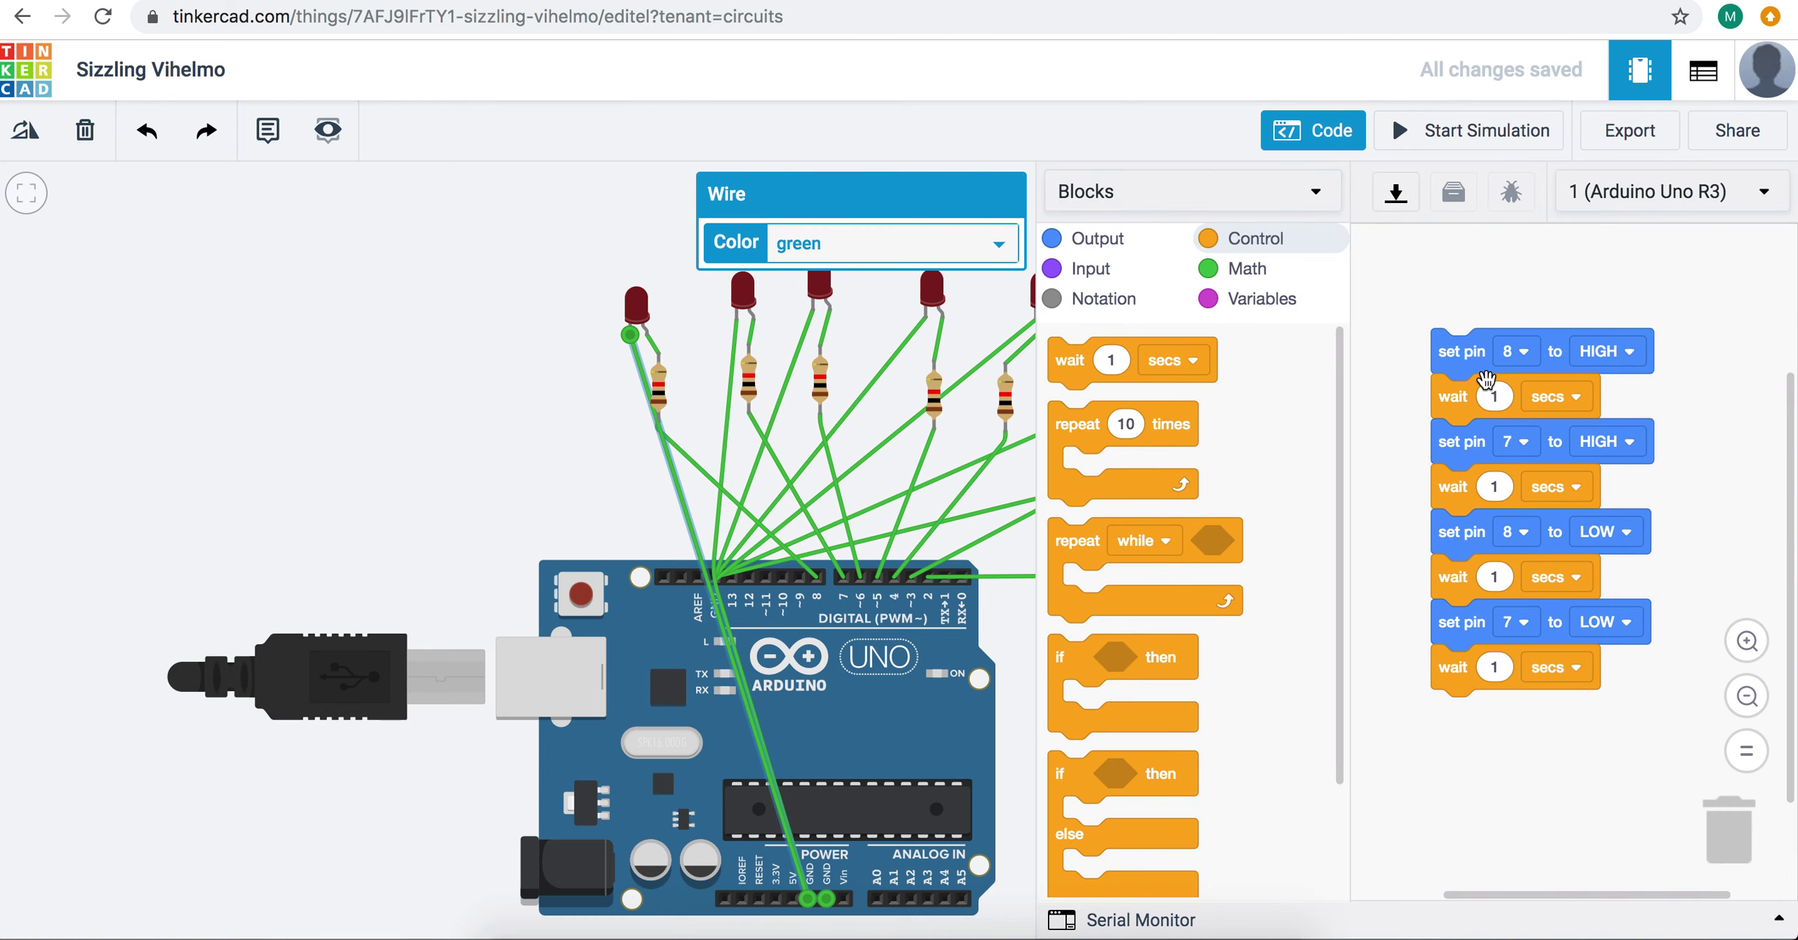
drag(1448, 350, 1735, 832)
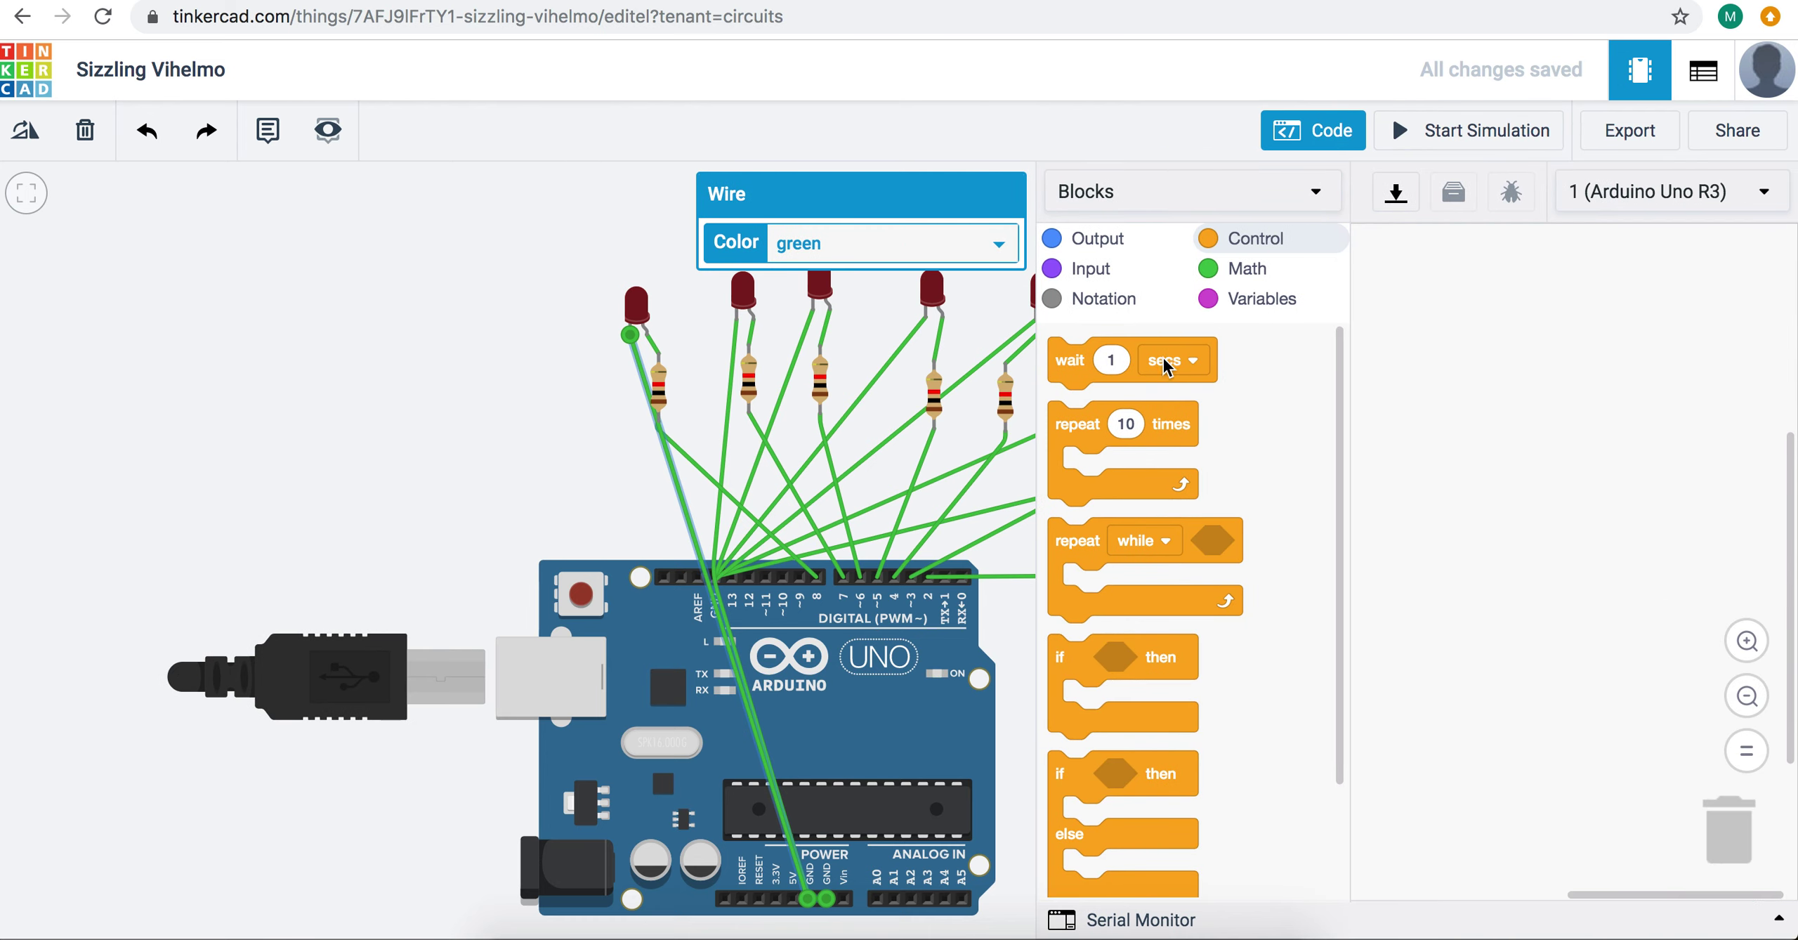
Step: Stack seven digital set pin blocks in the empty code workspace
click(1097, 238)
drag(1065, 432, 1505, 385)
drag(1074, 424, 1504, 414)
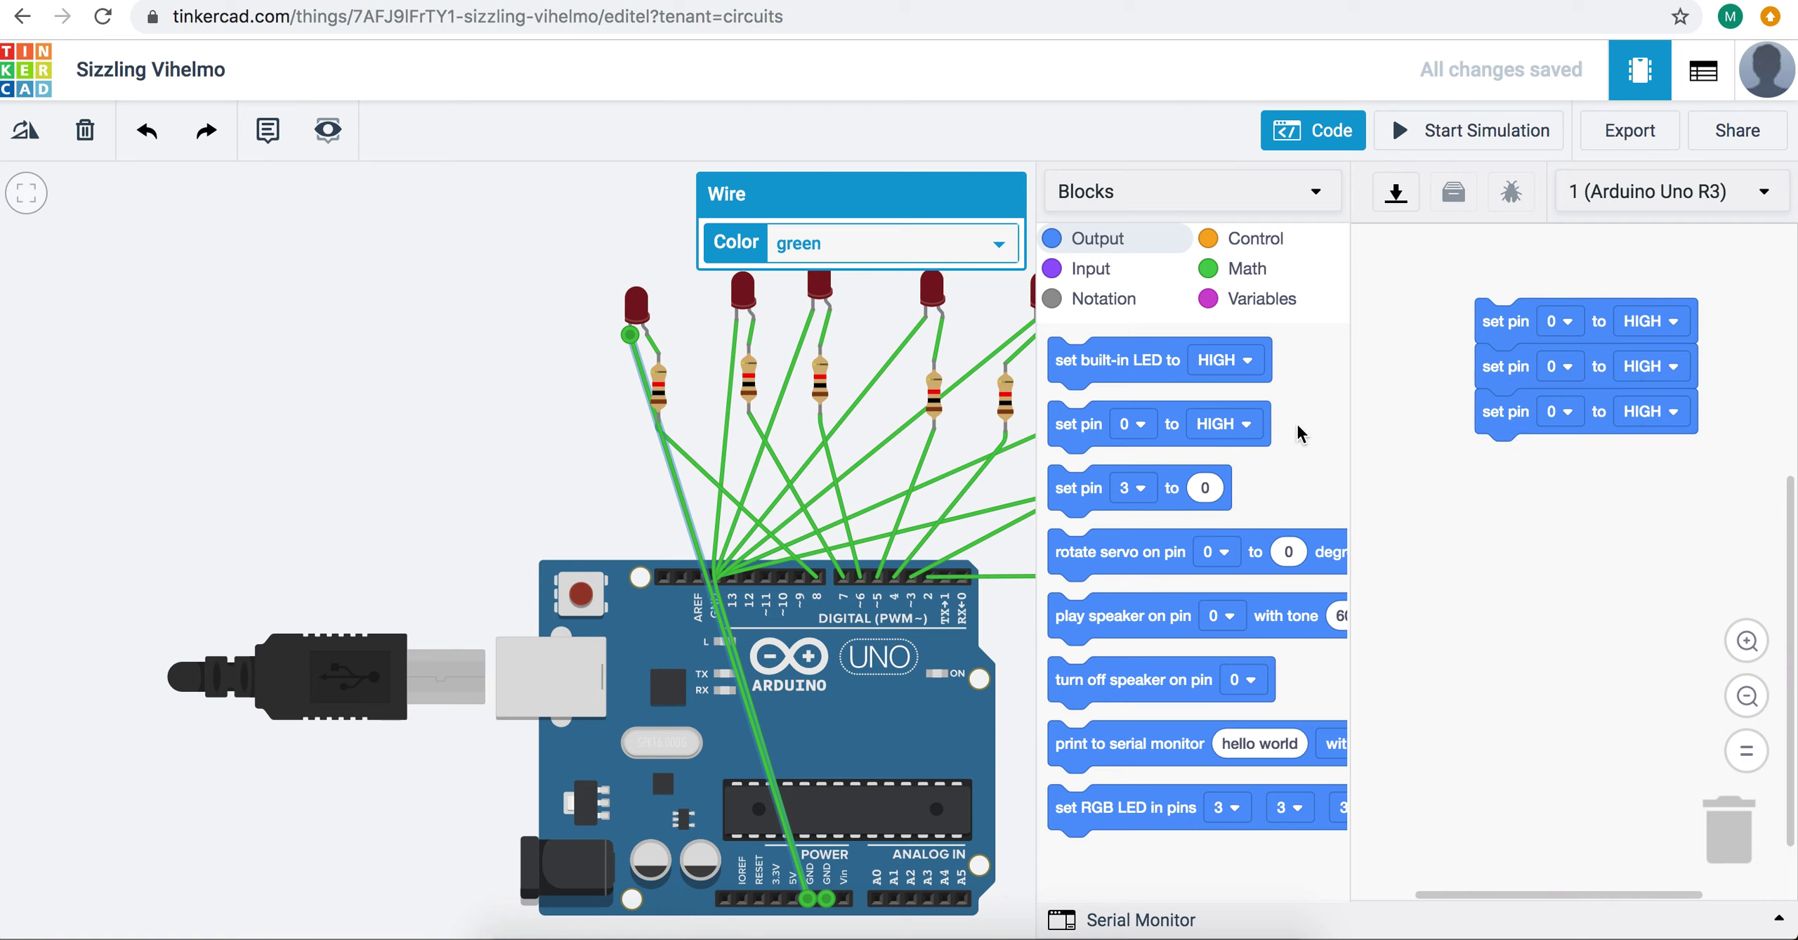
drag(1078, 432, 1495, 521)
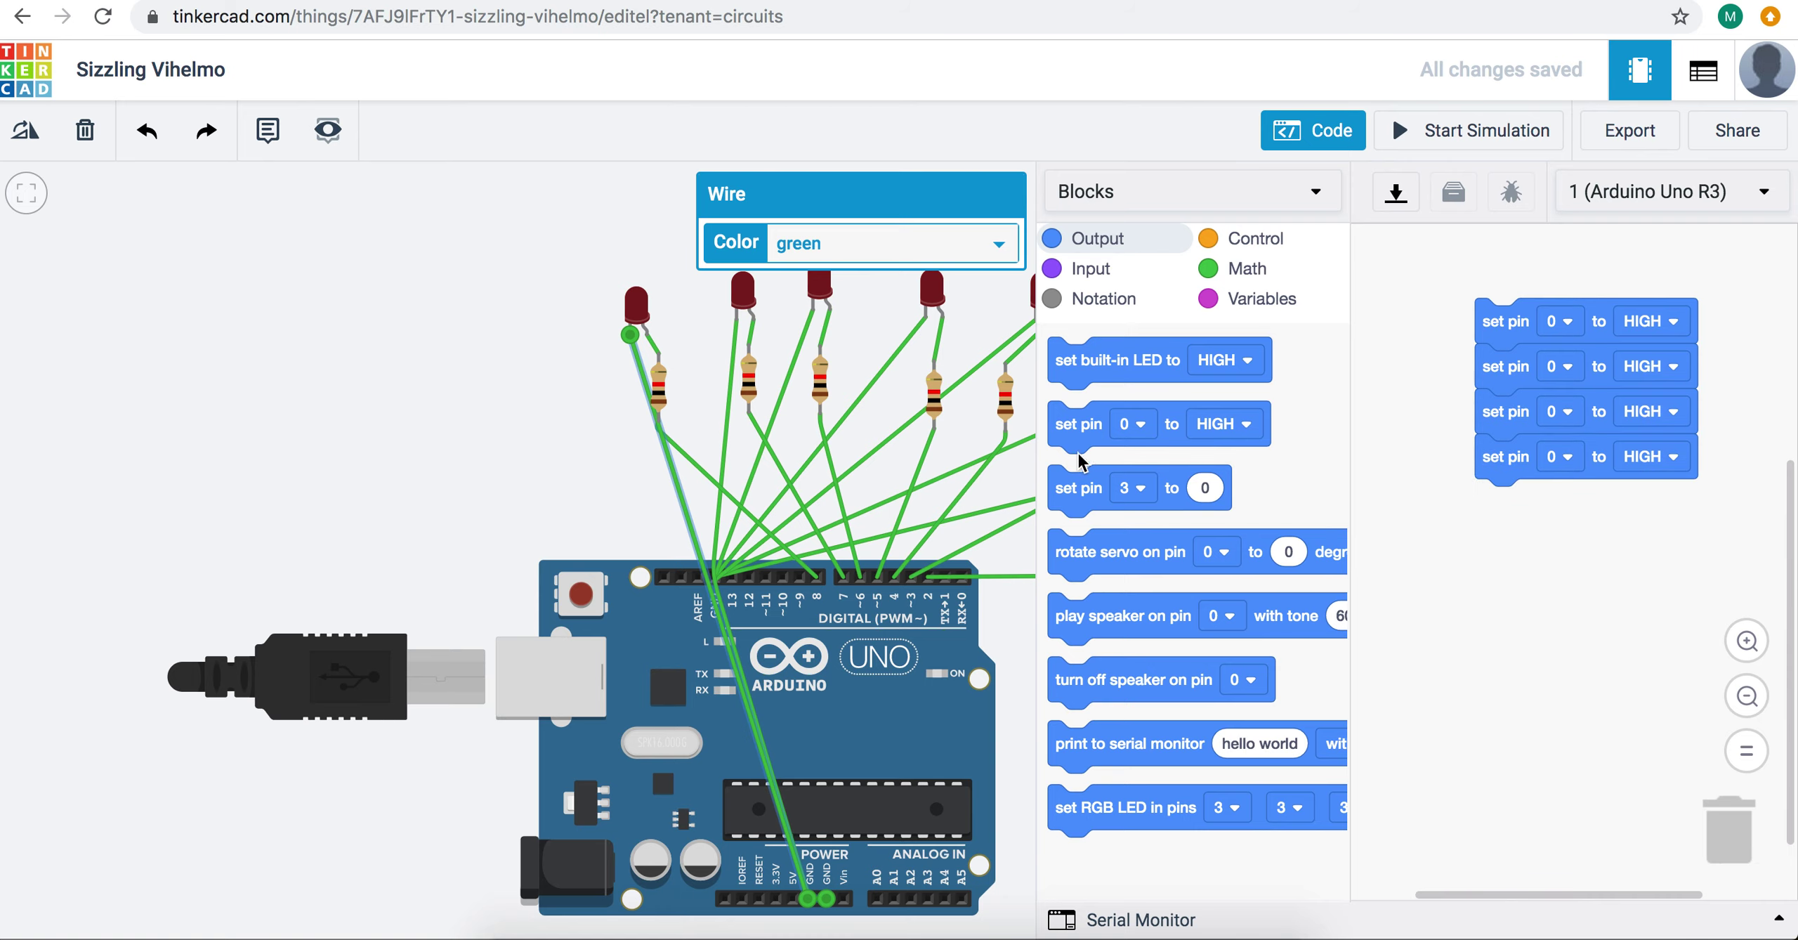
drag(1082, 456, 1493, 522)
drag(1074, 436, 1508, 558)
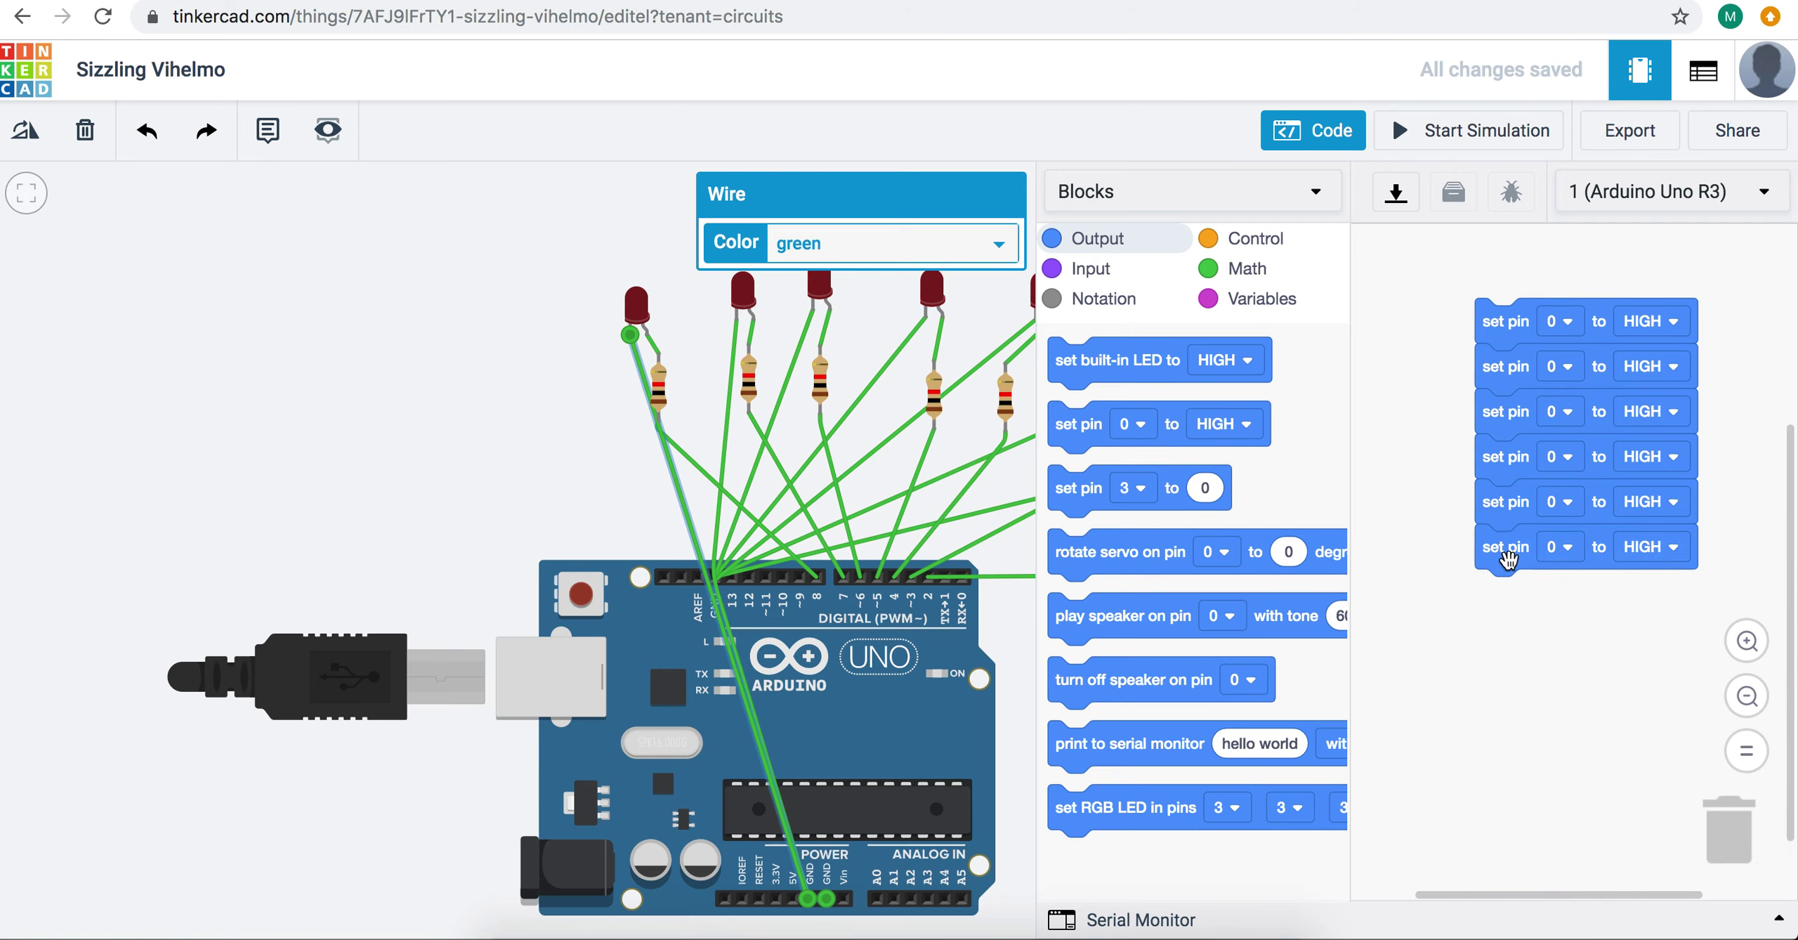
drag(1080, 442, 1530, 625)
Step: Assign pins 8, 7 and 6 to the first three set pin blocks from the top of the stack
click(1560, 322)
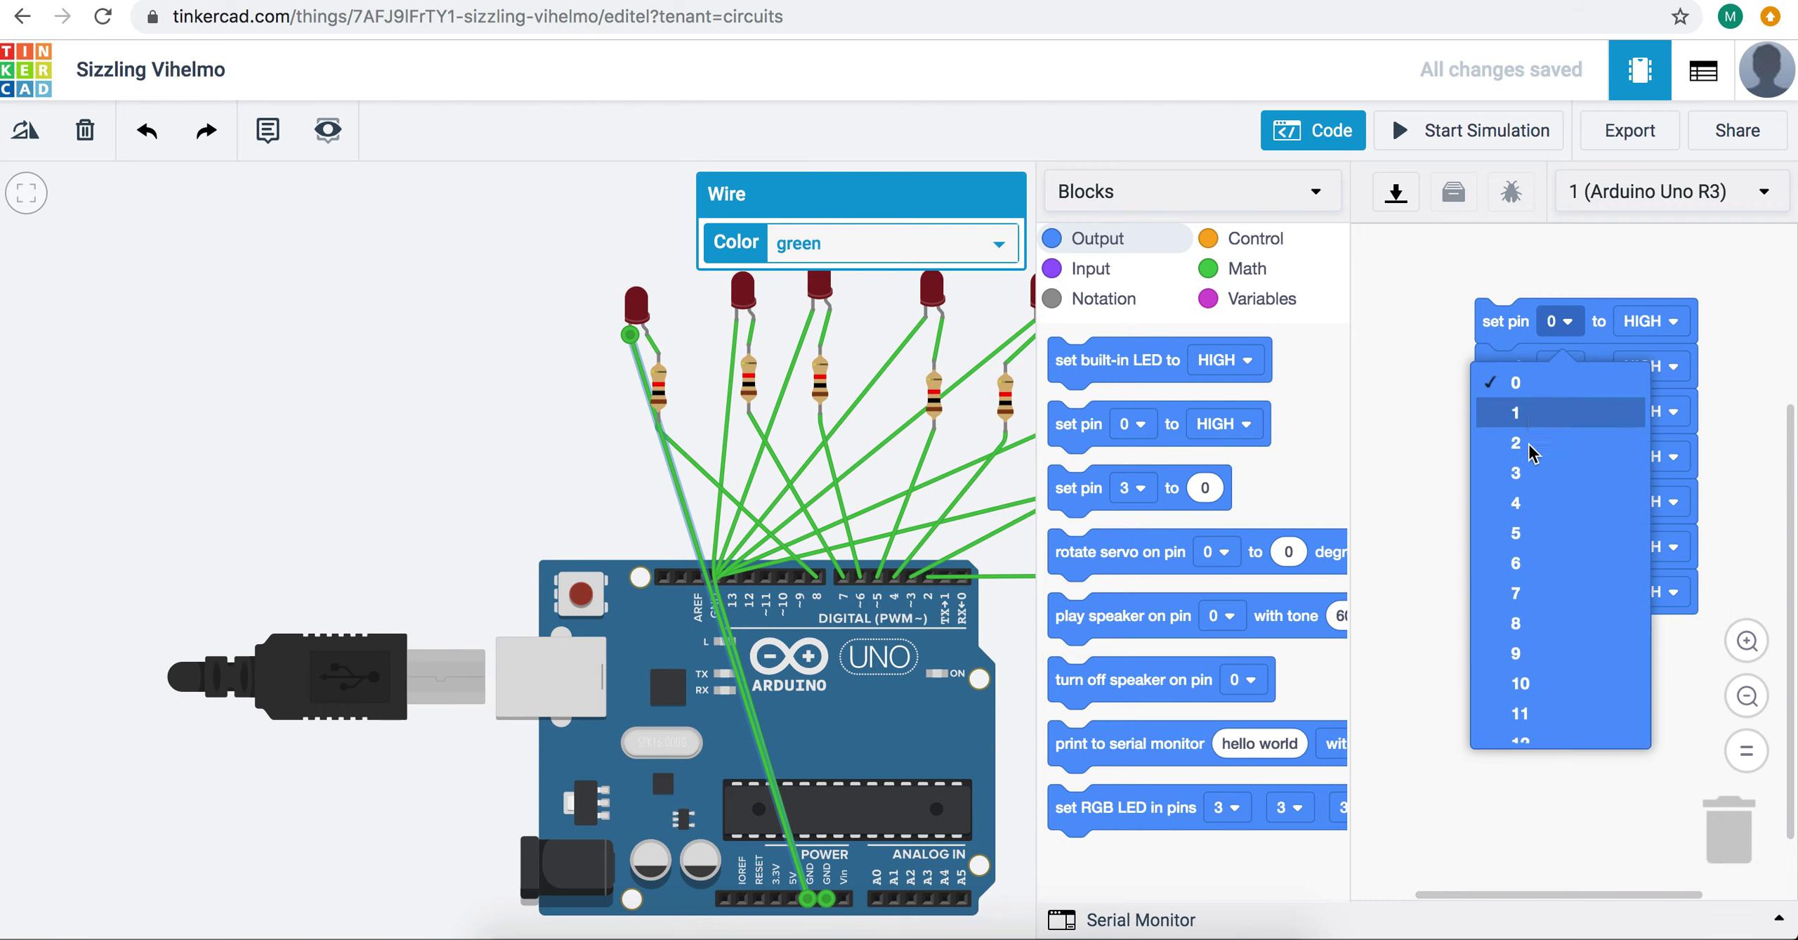
click(1544, 640)
click(1560, 322)
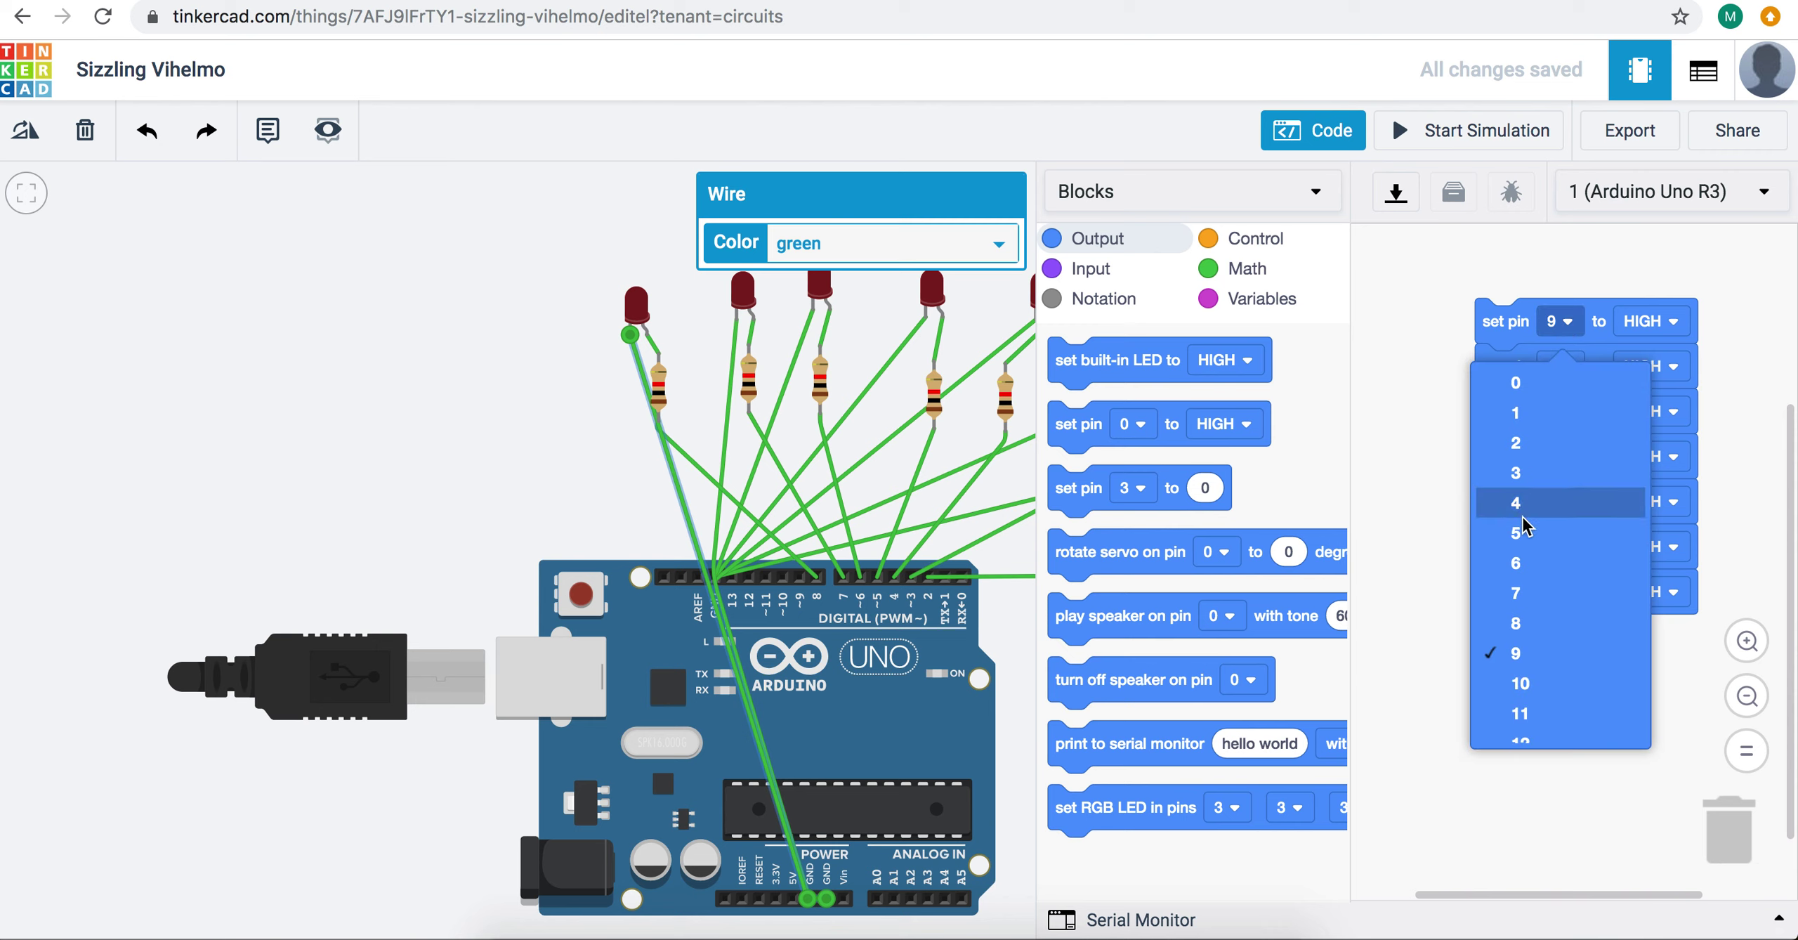
click(1503, 622)
click(1560, 366)
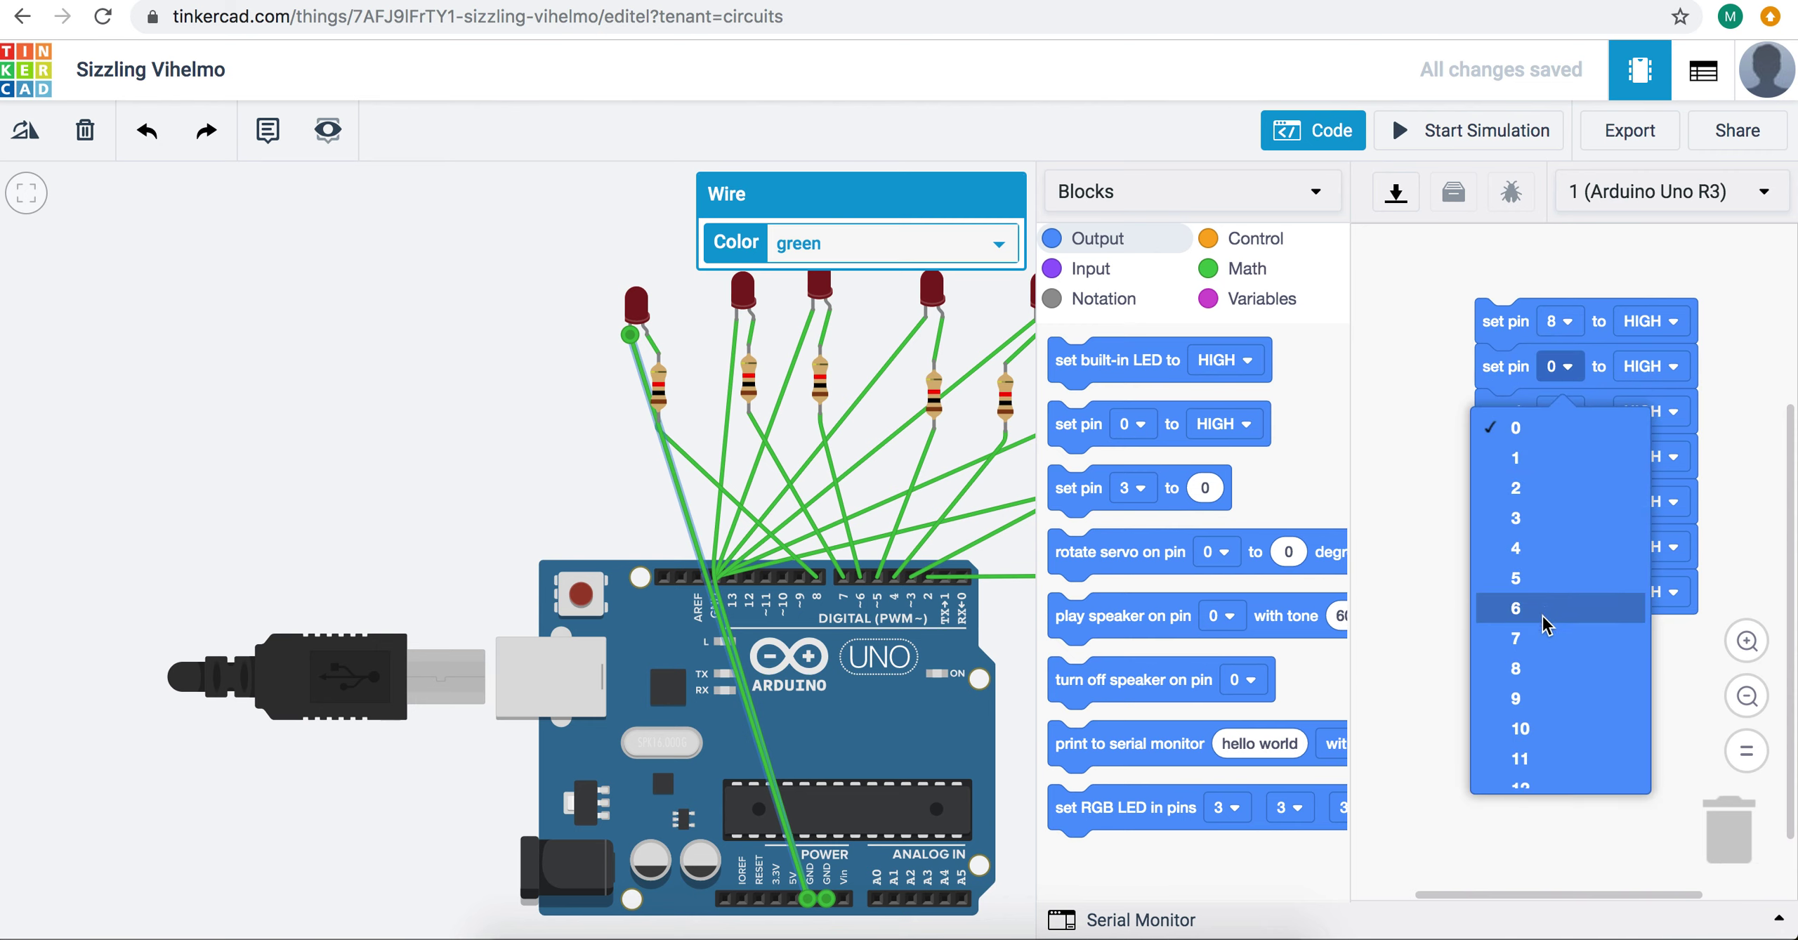
click(1544, 638)
click(1560, 412)
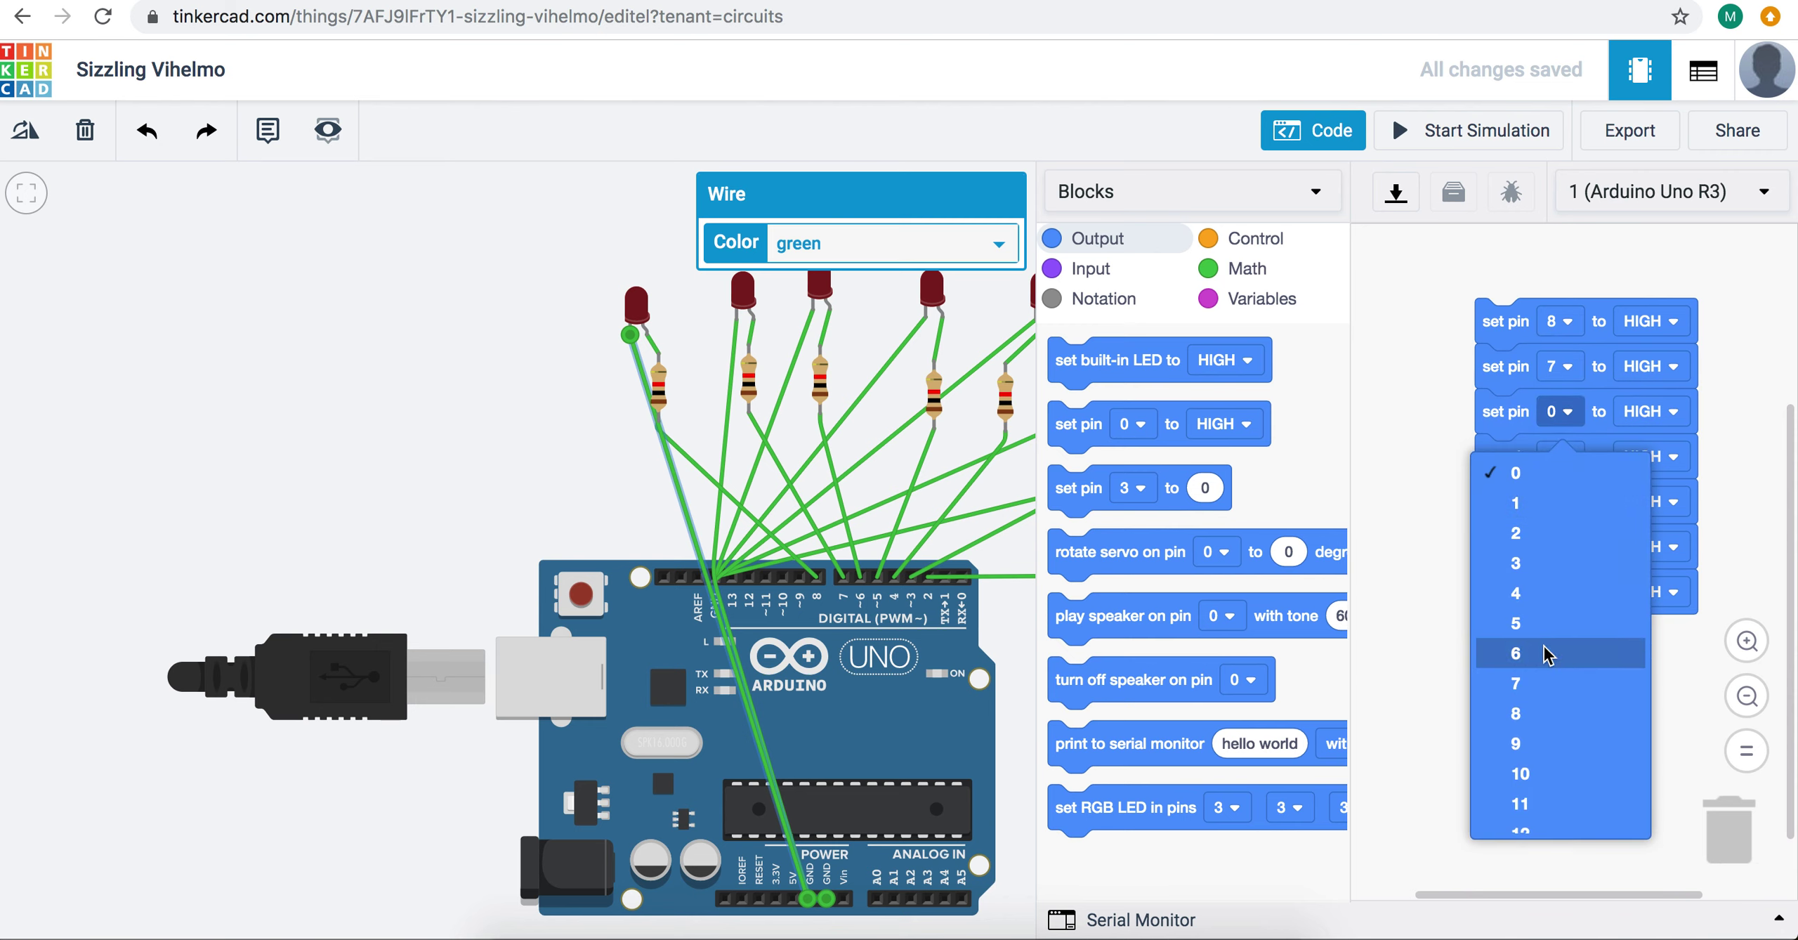
click(1544, 653)
Step: Assign pins 5, 4, 3 and 2 to the remaining four set pin blocks in descending order
click(1562, 457)
click(1530, 669)
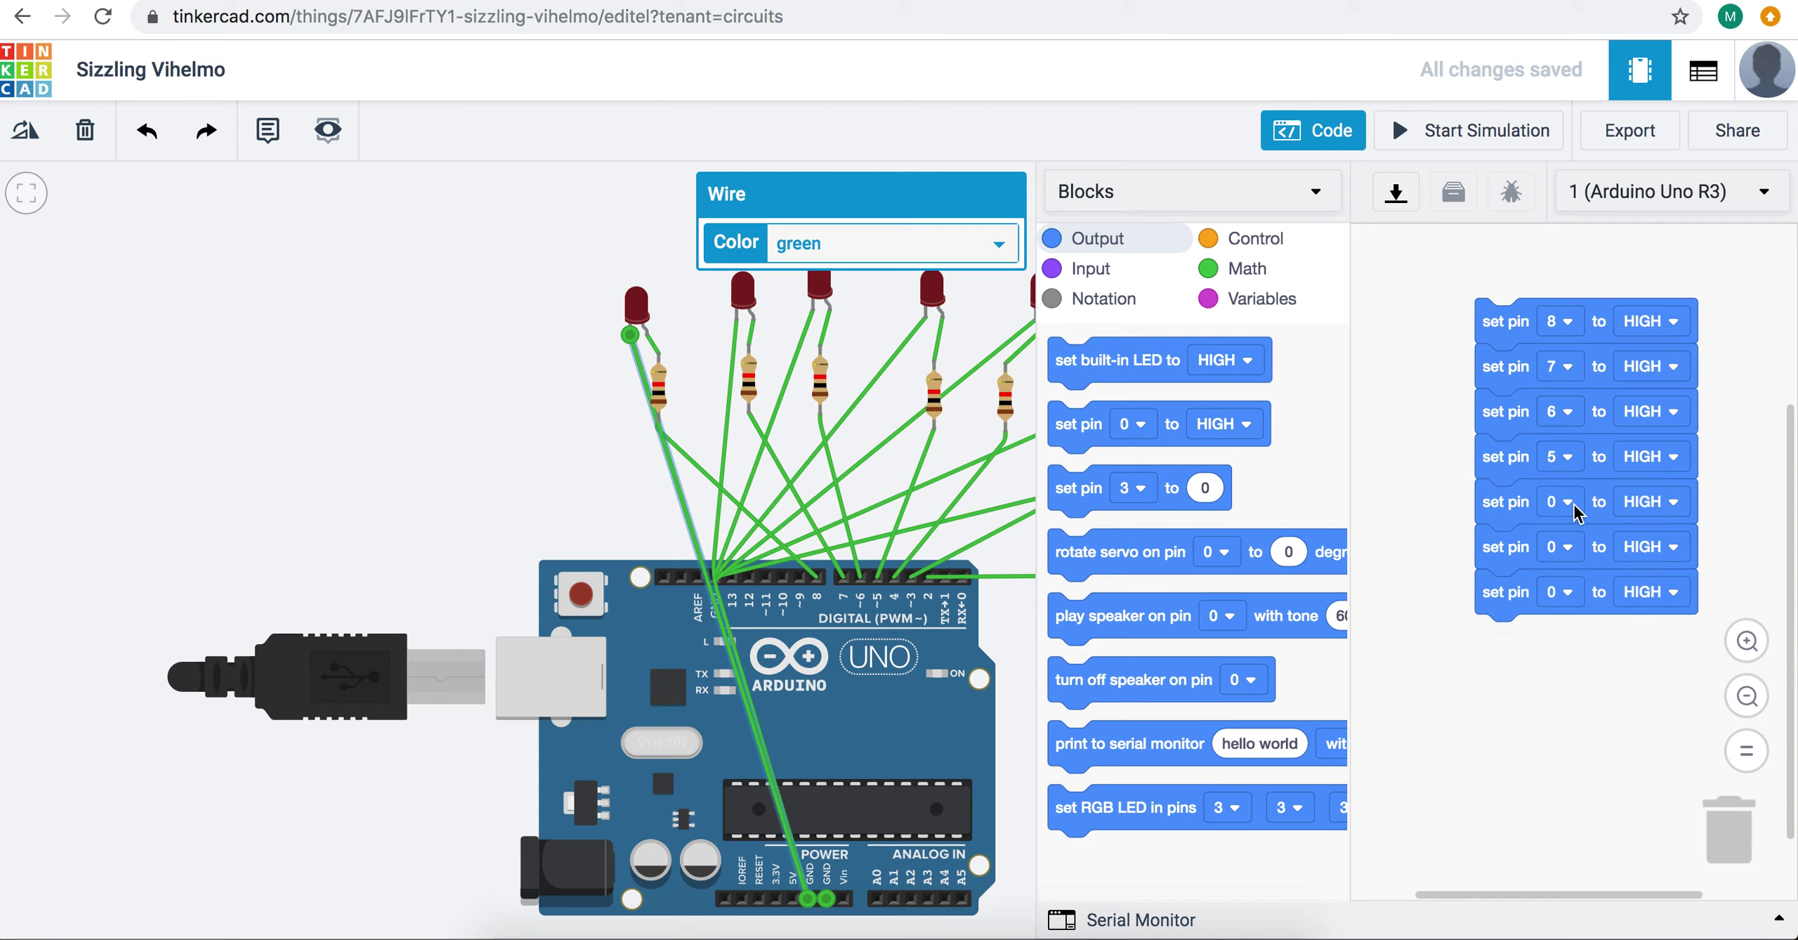
click(1574, 505)
click(1517, 682)
click(1554, 551)
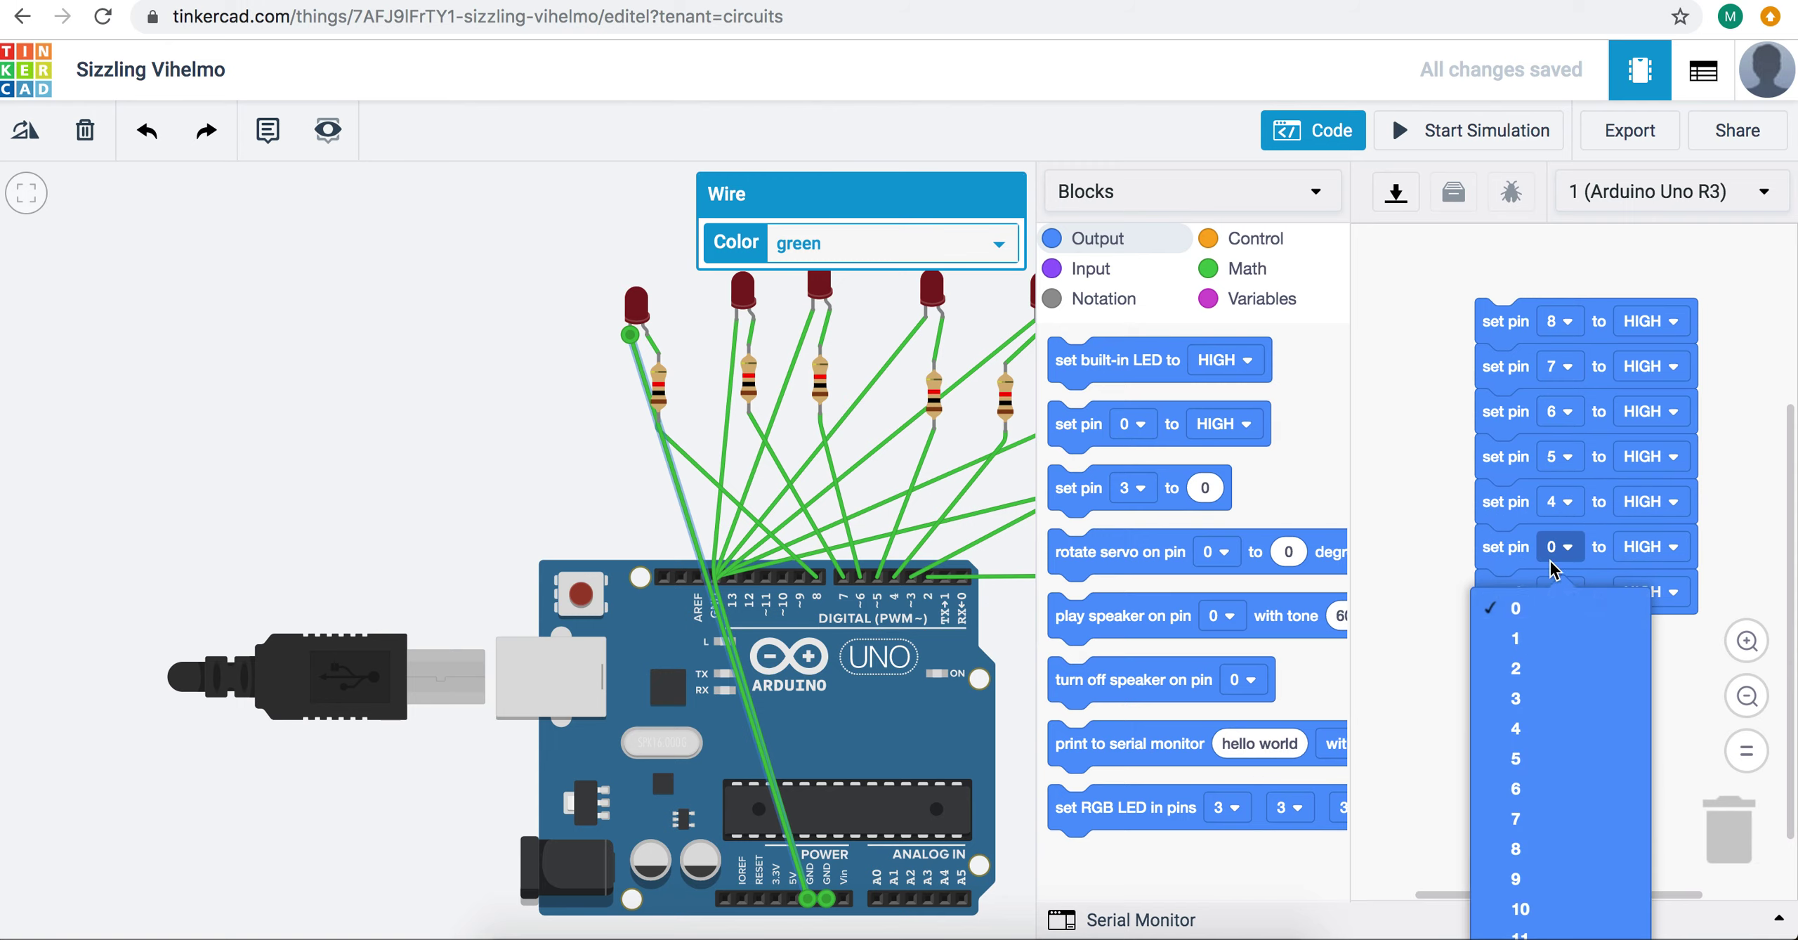
click(1519, 699)
click(1559, 592)
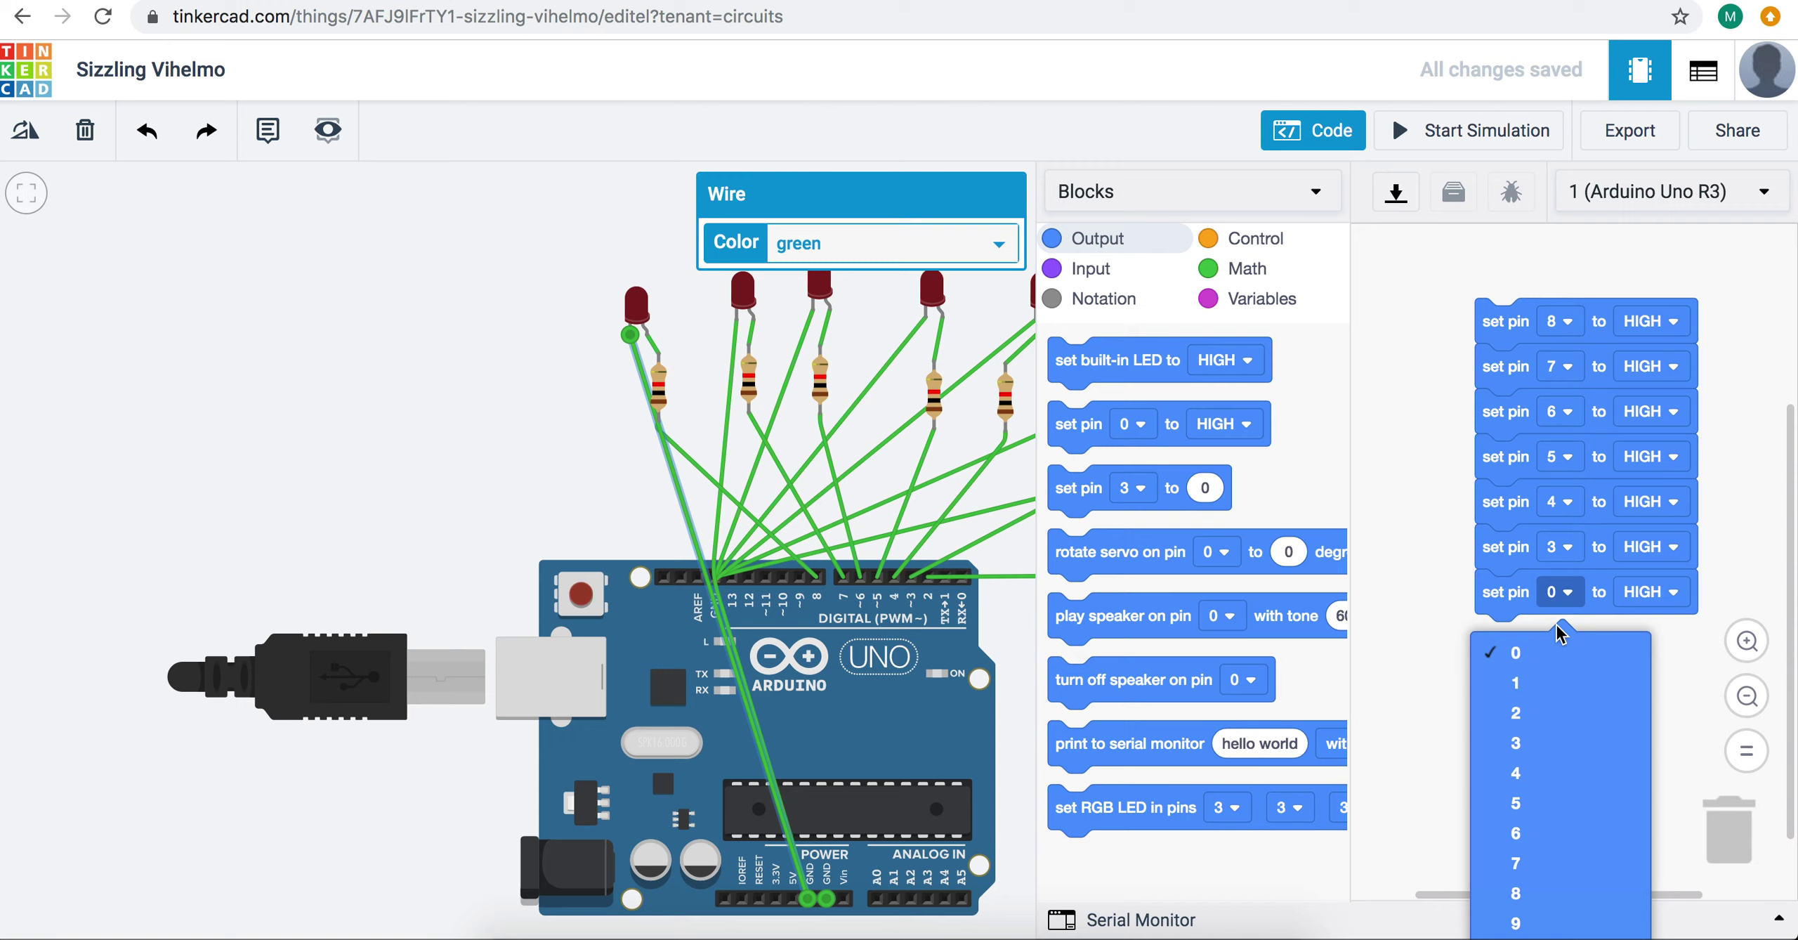
click(1526, 713)
Step: Hide the code editor and run the simulation briefly to check the seven LEDs, then stop it
click(1278, 116)
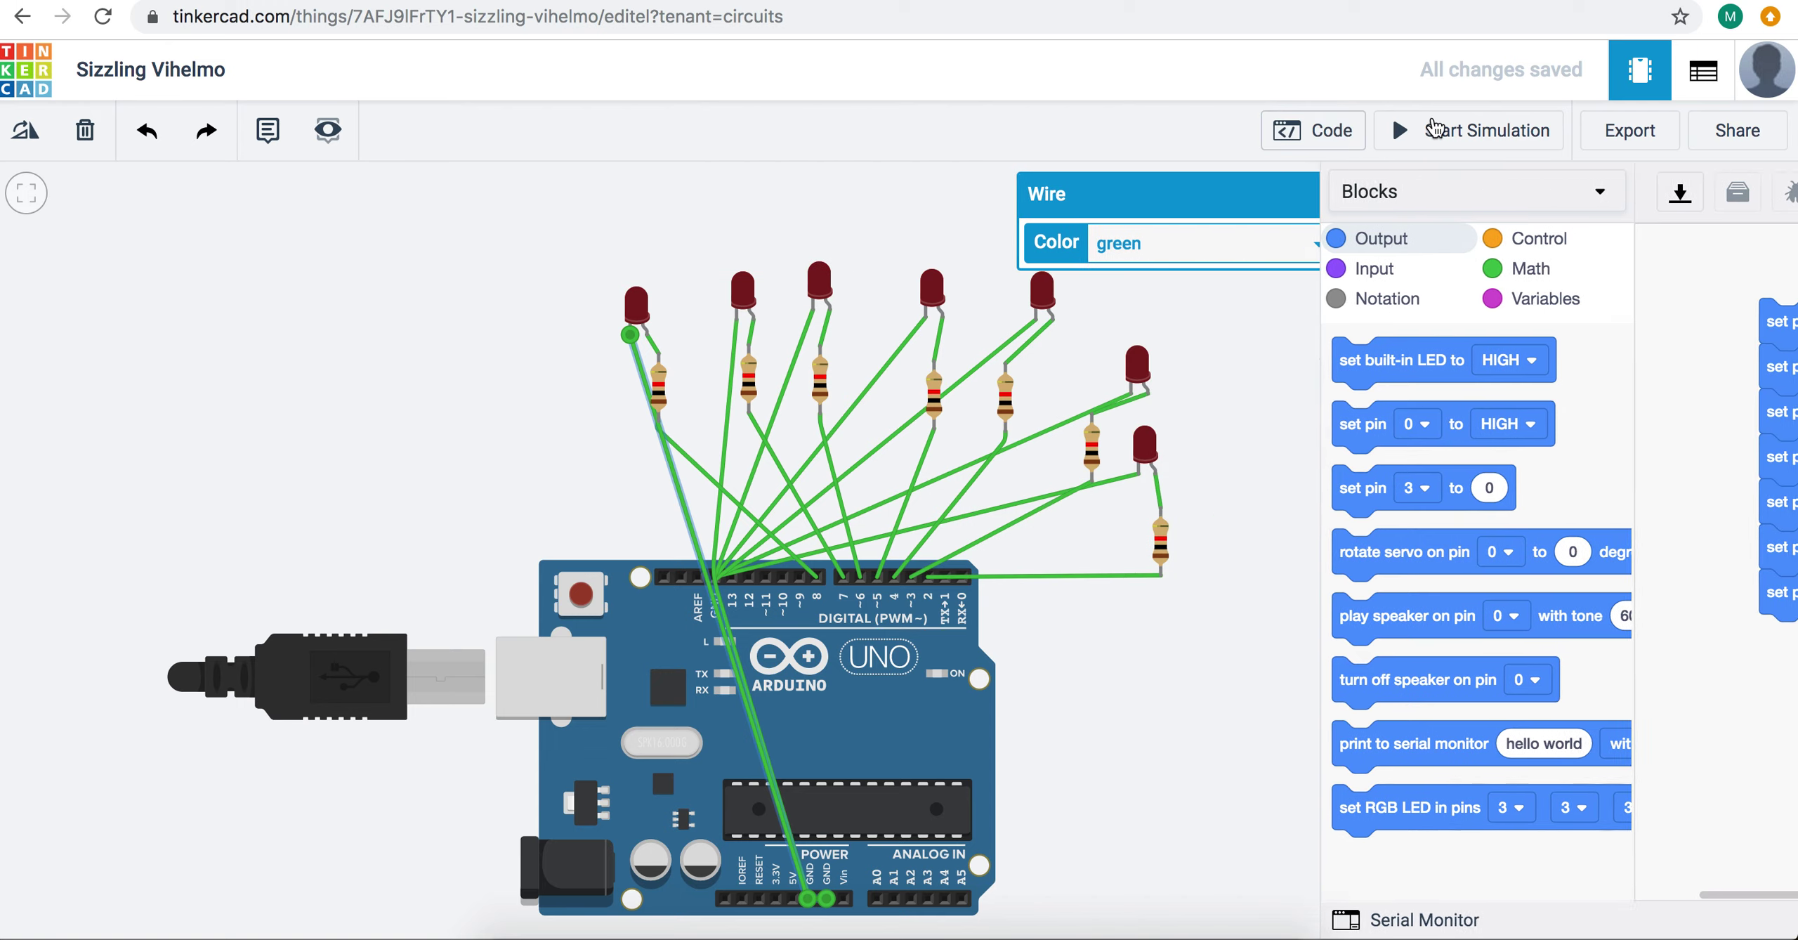
click(1459, 134)
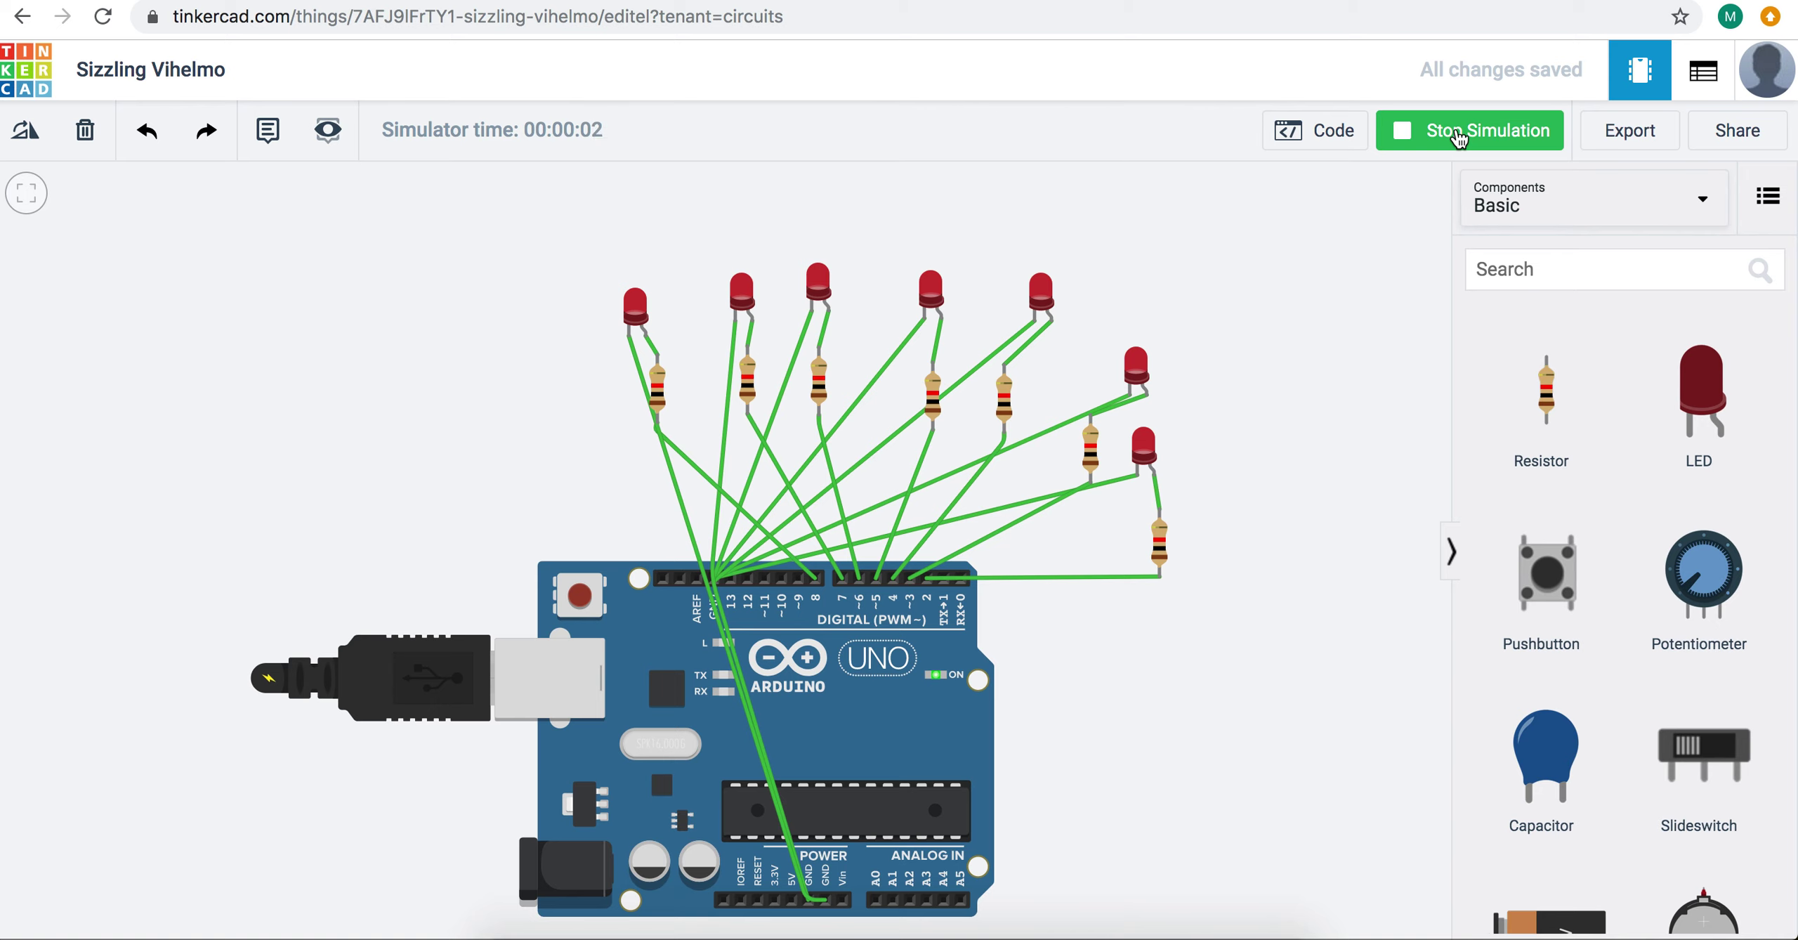
click(1460, 137)
Step: Reopen the code and add a 1-second wait block below the pin 2 HIGH block
click(1324, 133)
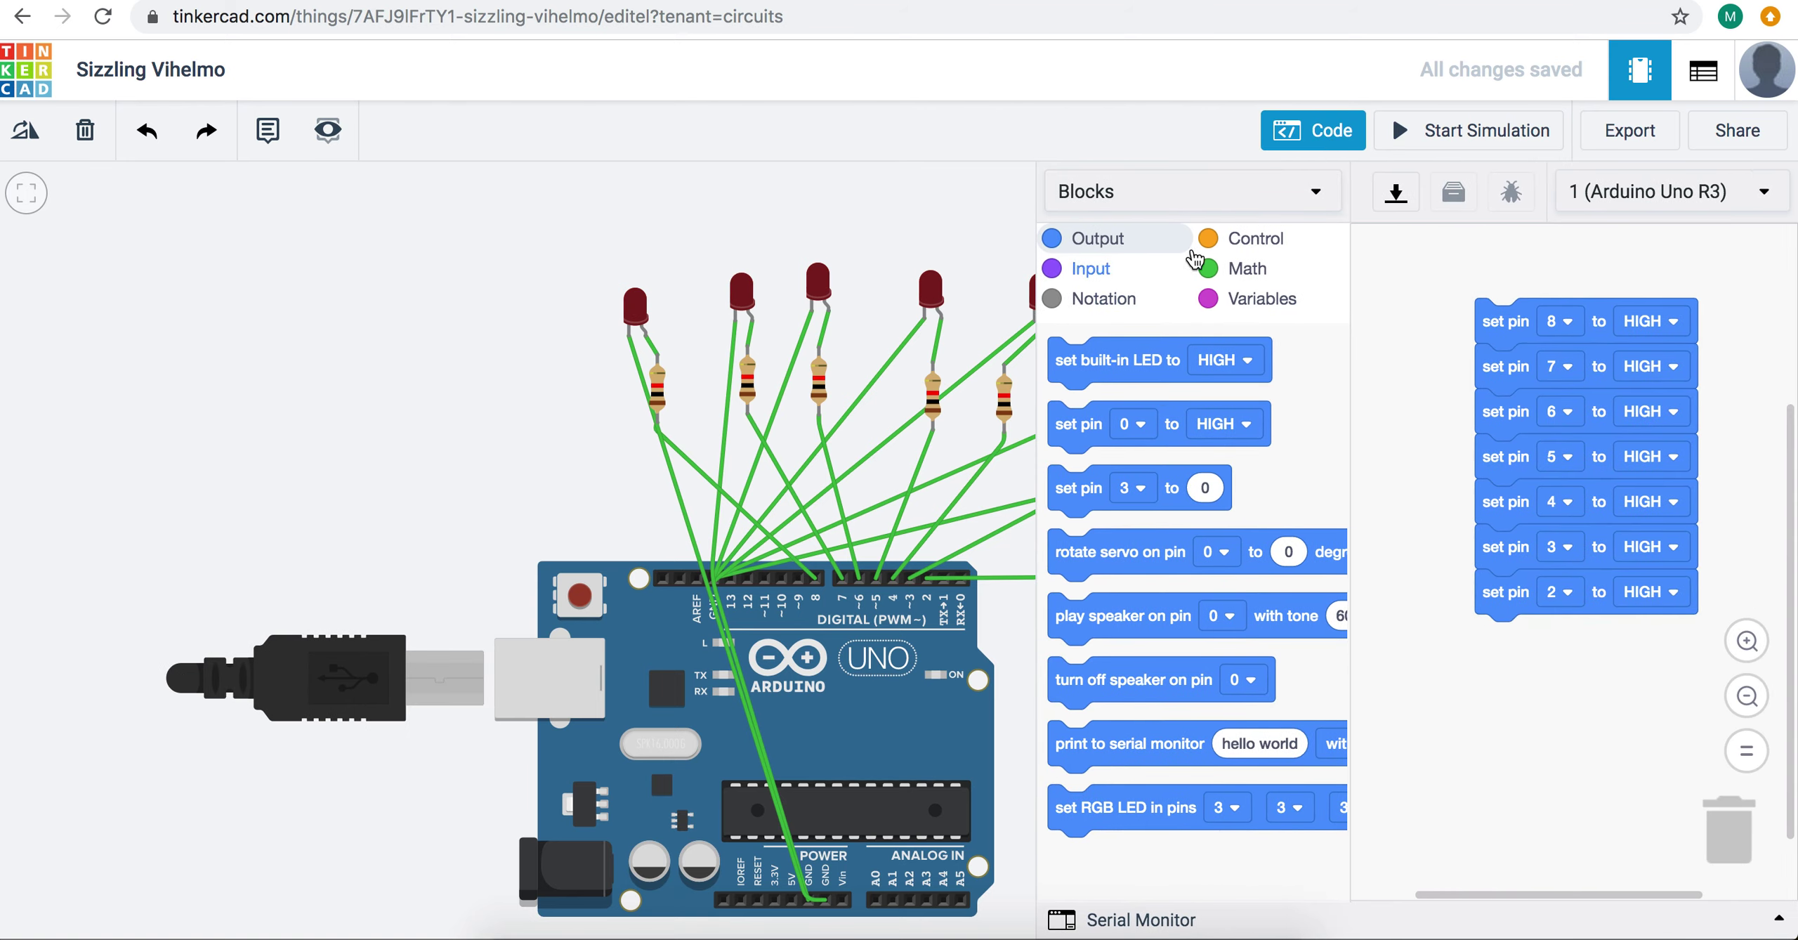
click(1194, 260)
drag(1111, 360, 1539, 667)
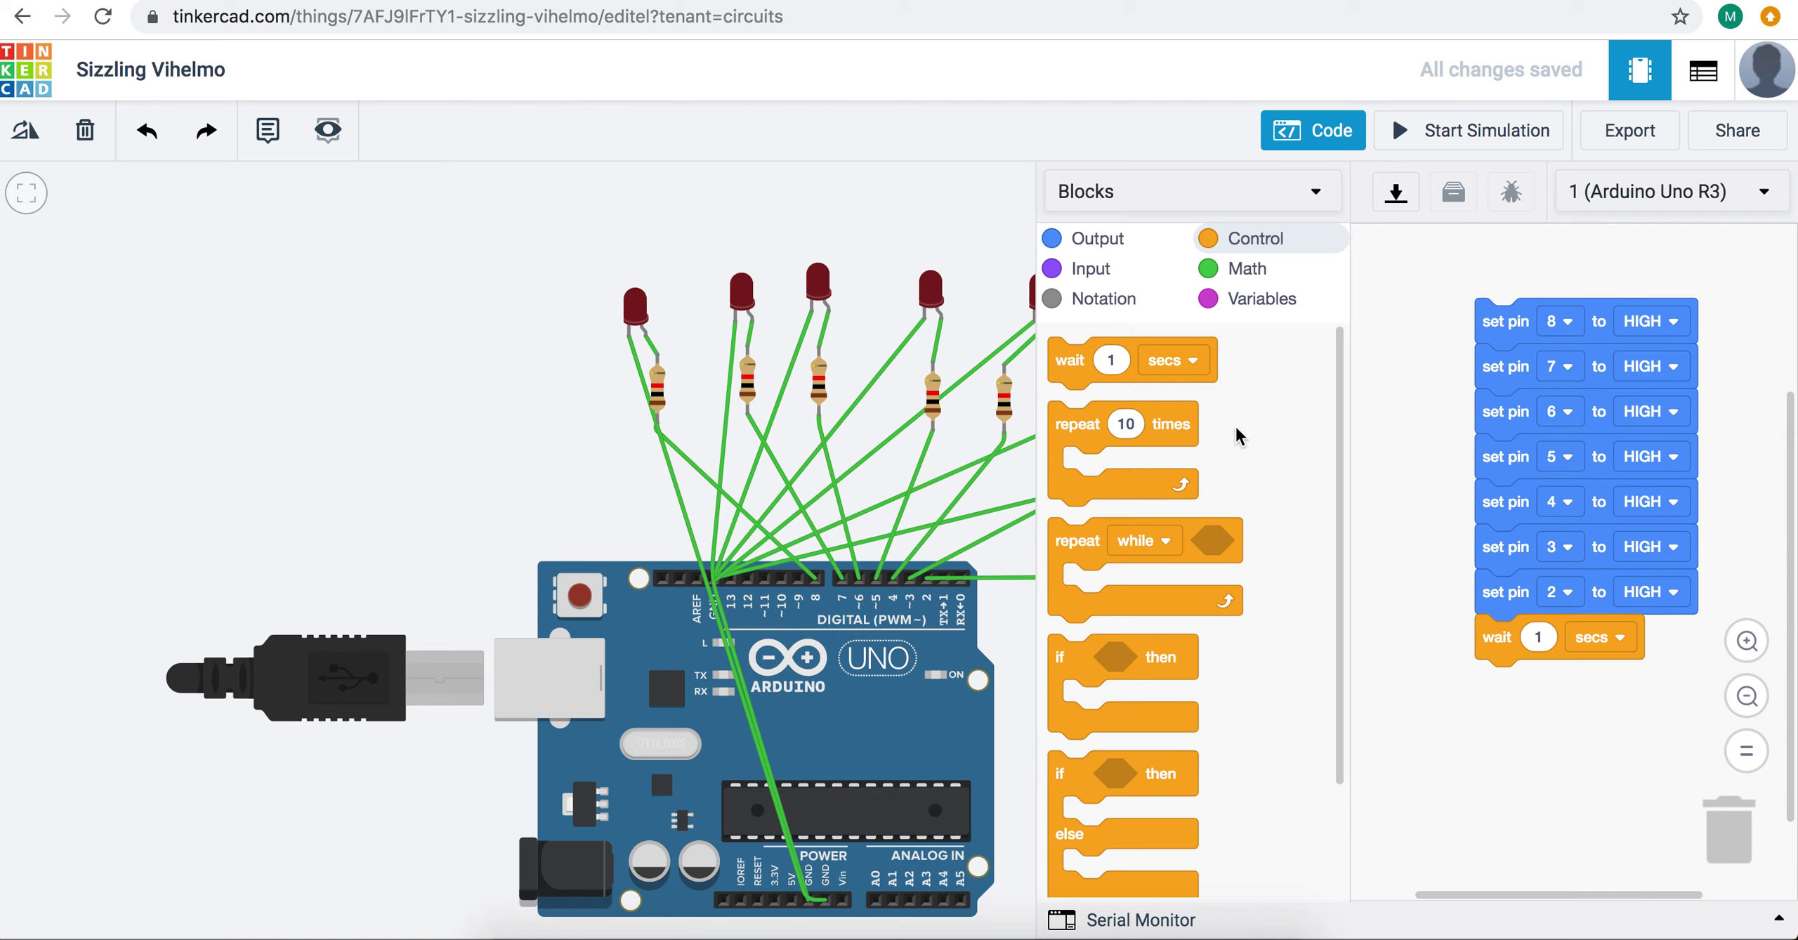
Step: Add seven more digital set pin blocks below the 1-second wait
click(1099, 242)
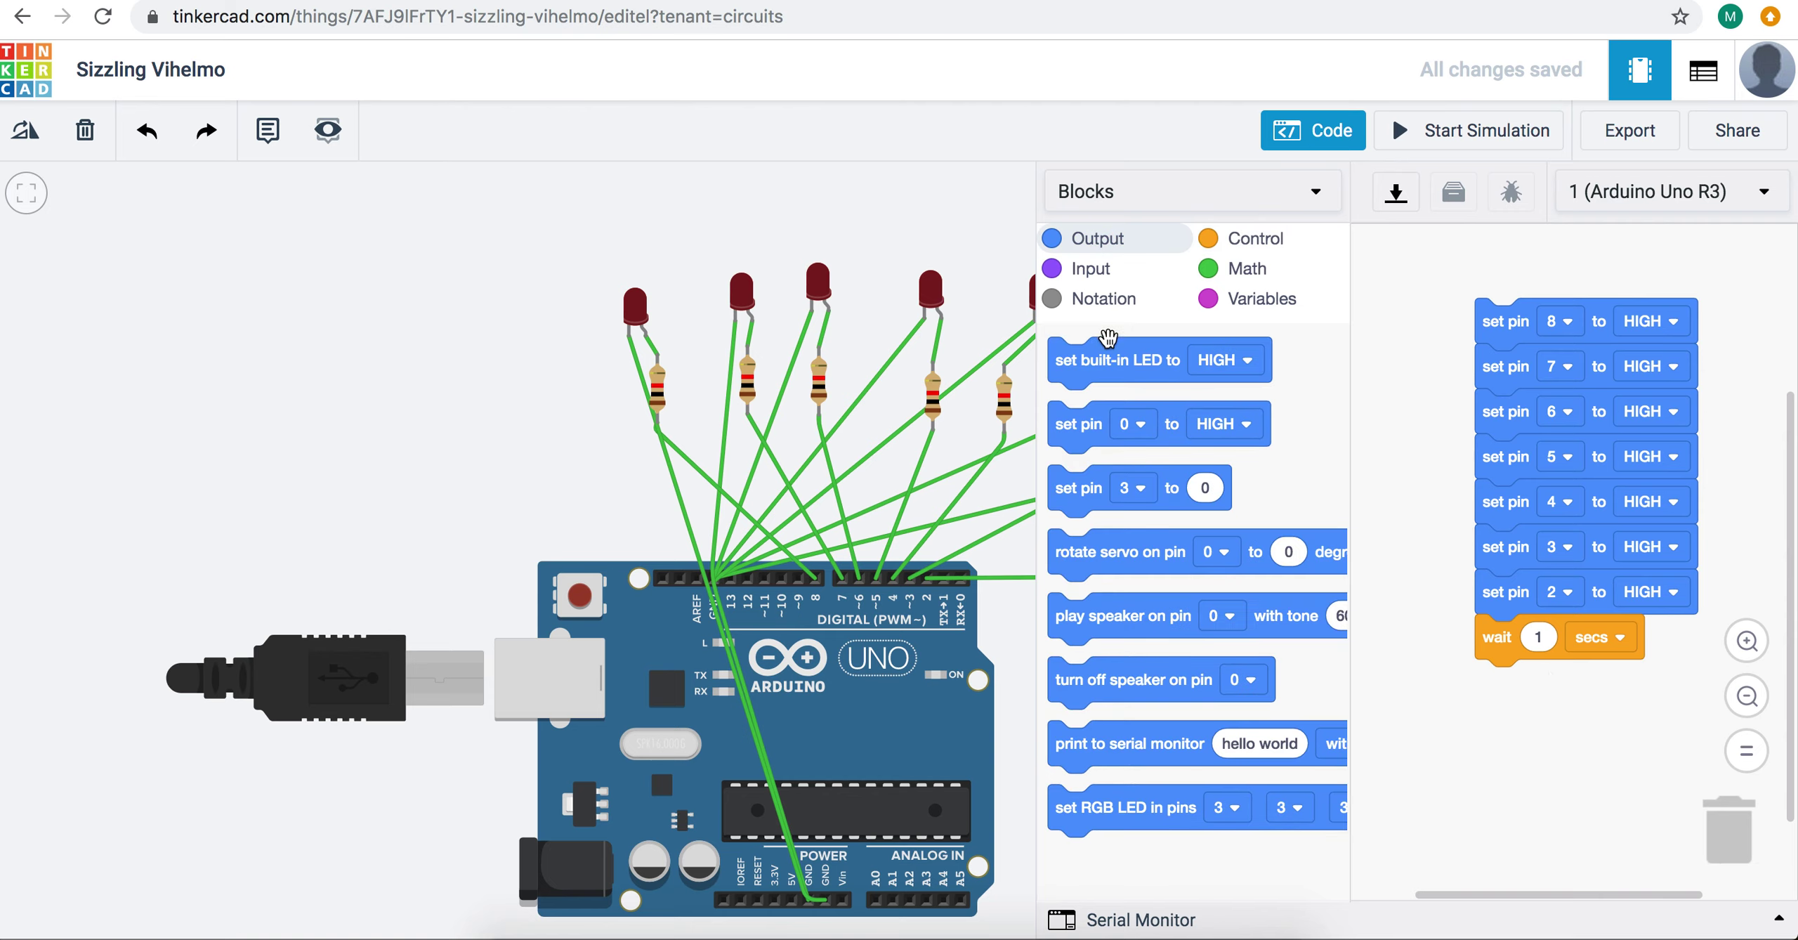
drag(1080, 436, 1505, 715)
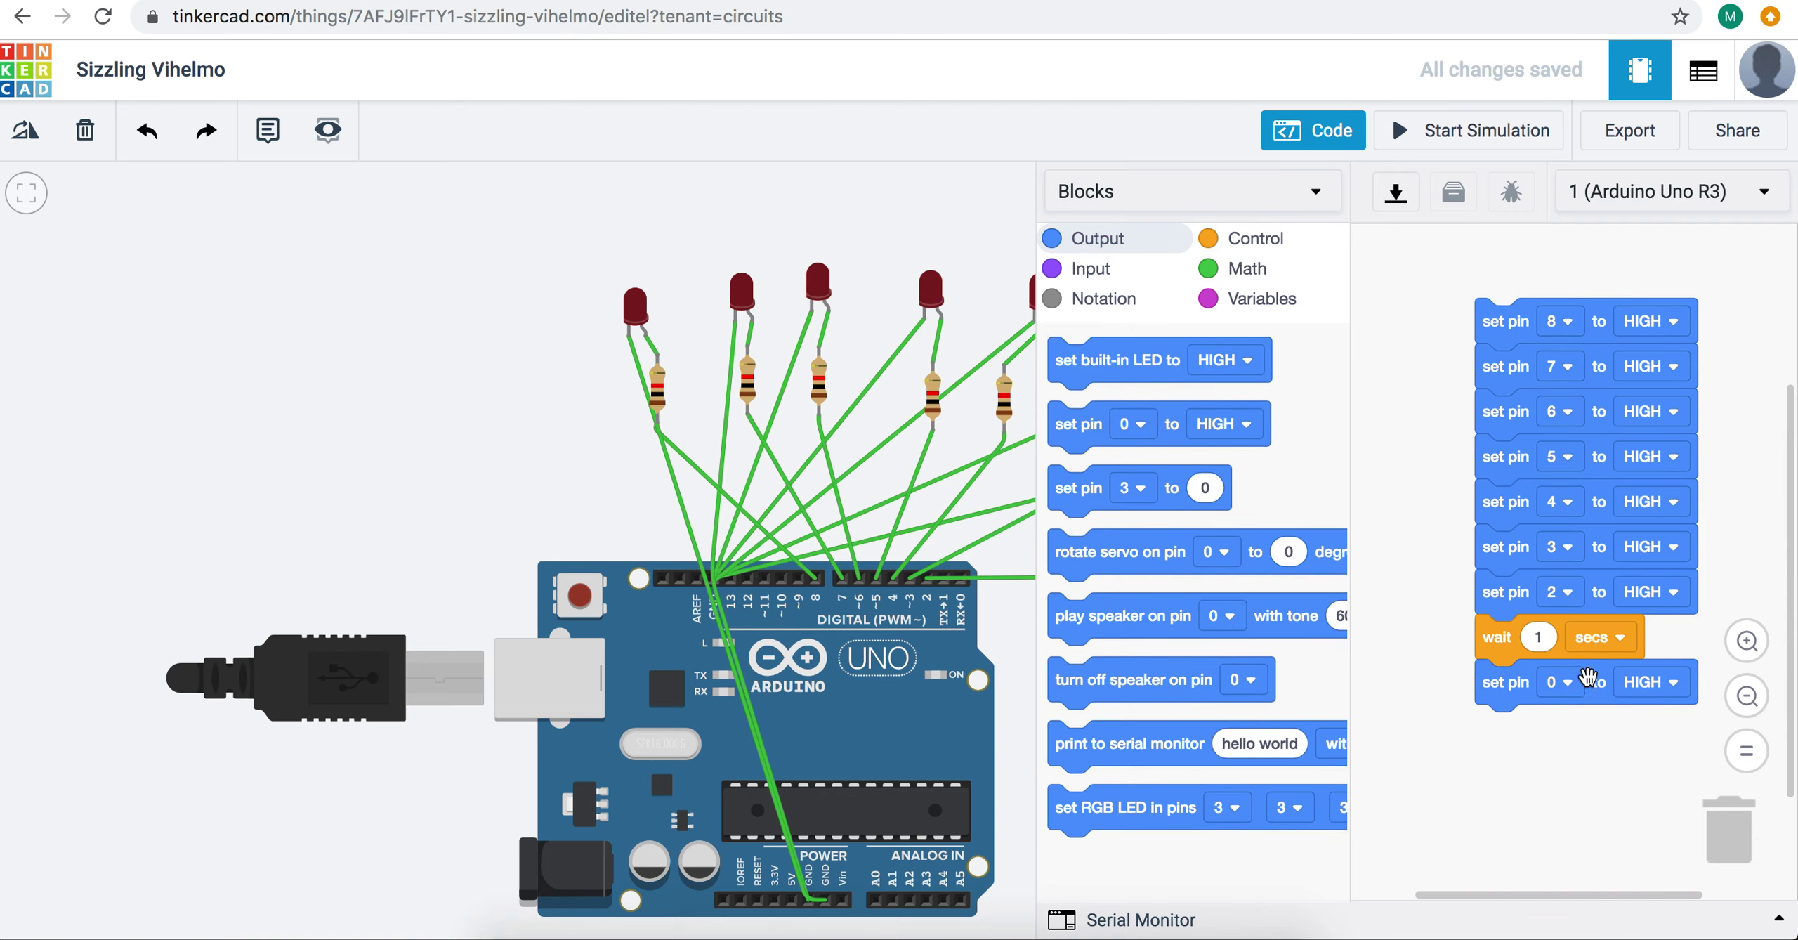
drag(1086, 436, 1505, 775)
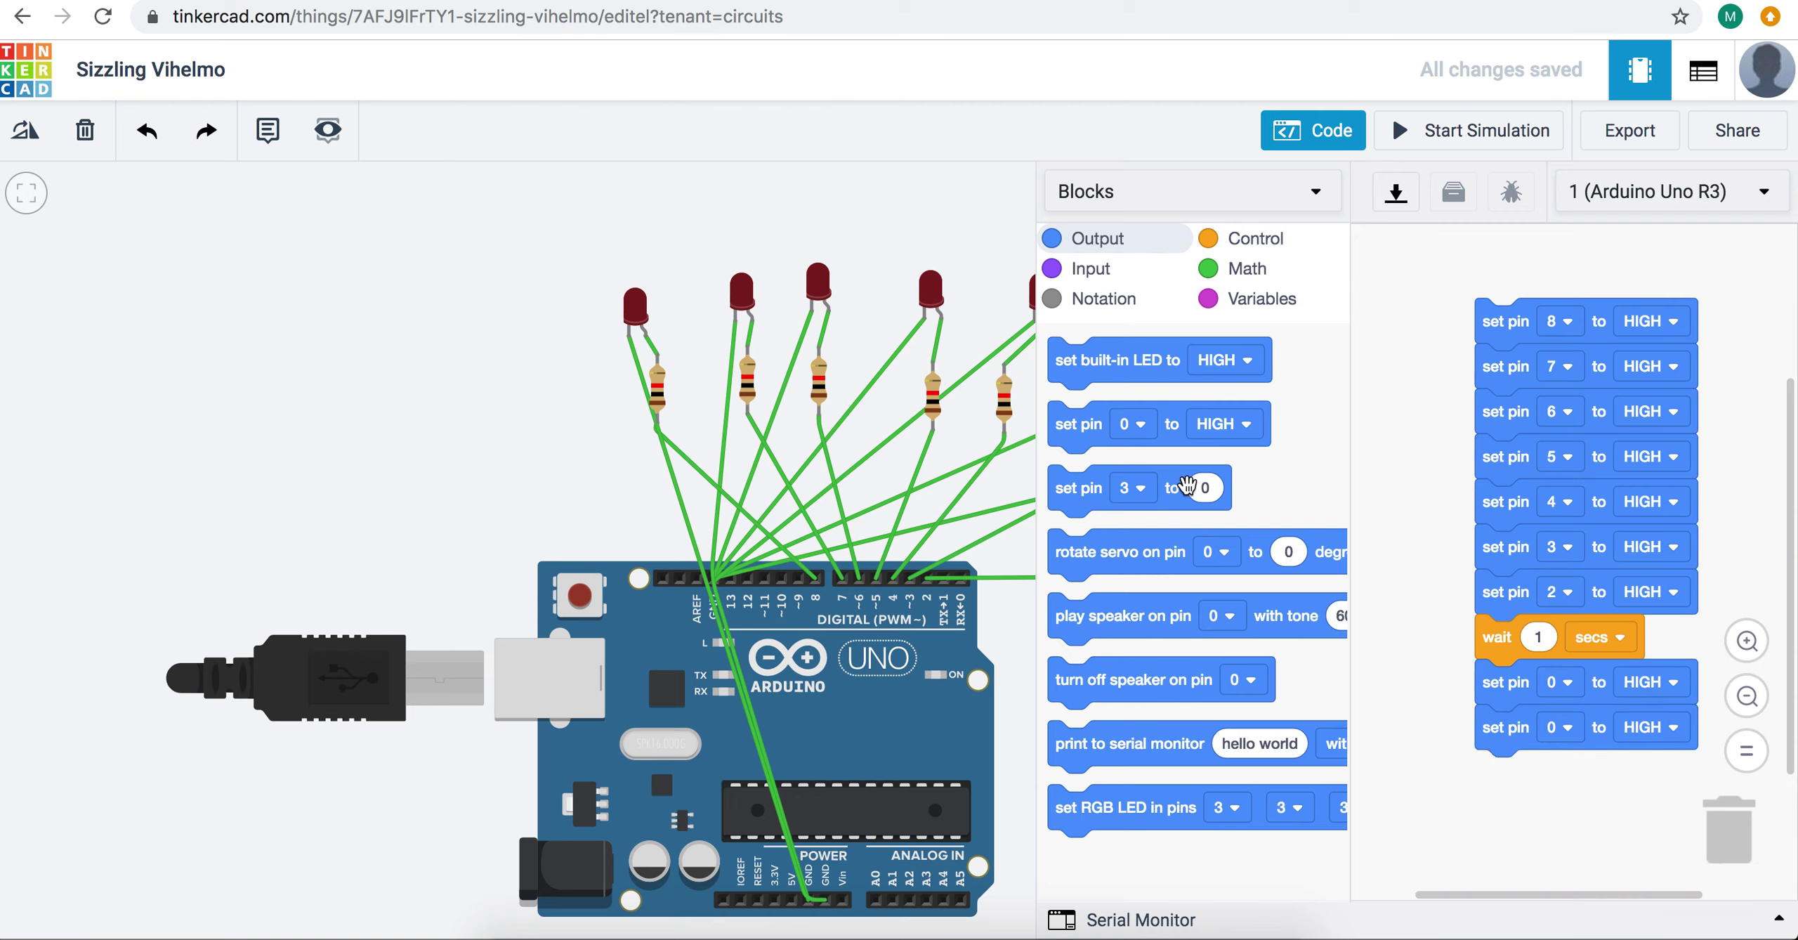
drag(1069, 427, 1525, 863)
scroll(1523, 858, down, 5)
drag(1079, 423, 1517, 598)
drag(1084, 430, 1573, 674)
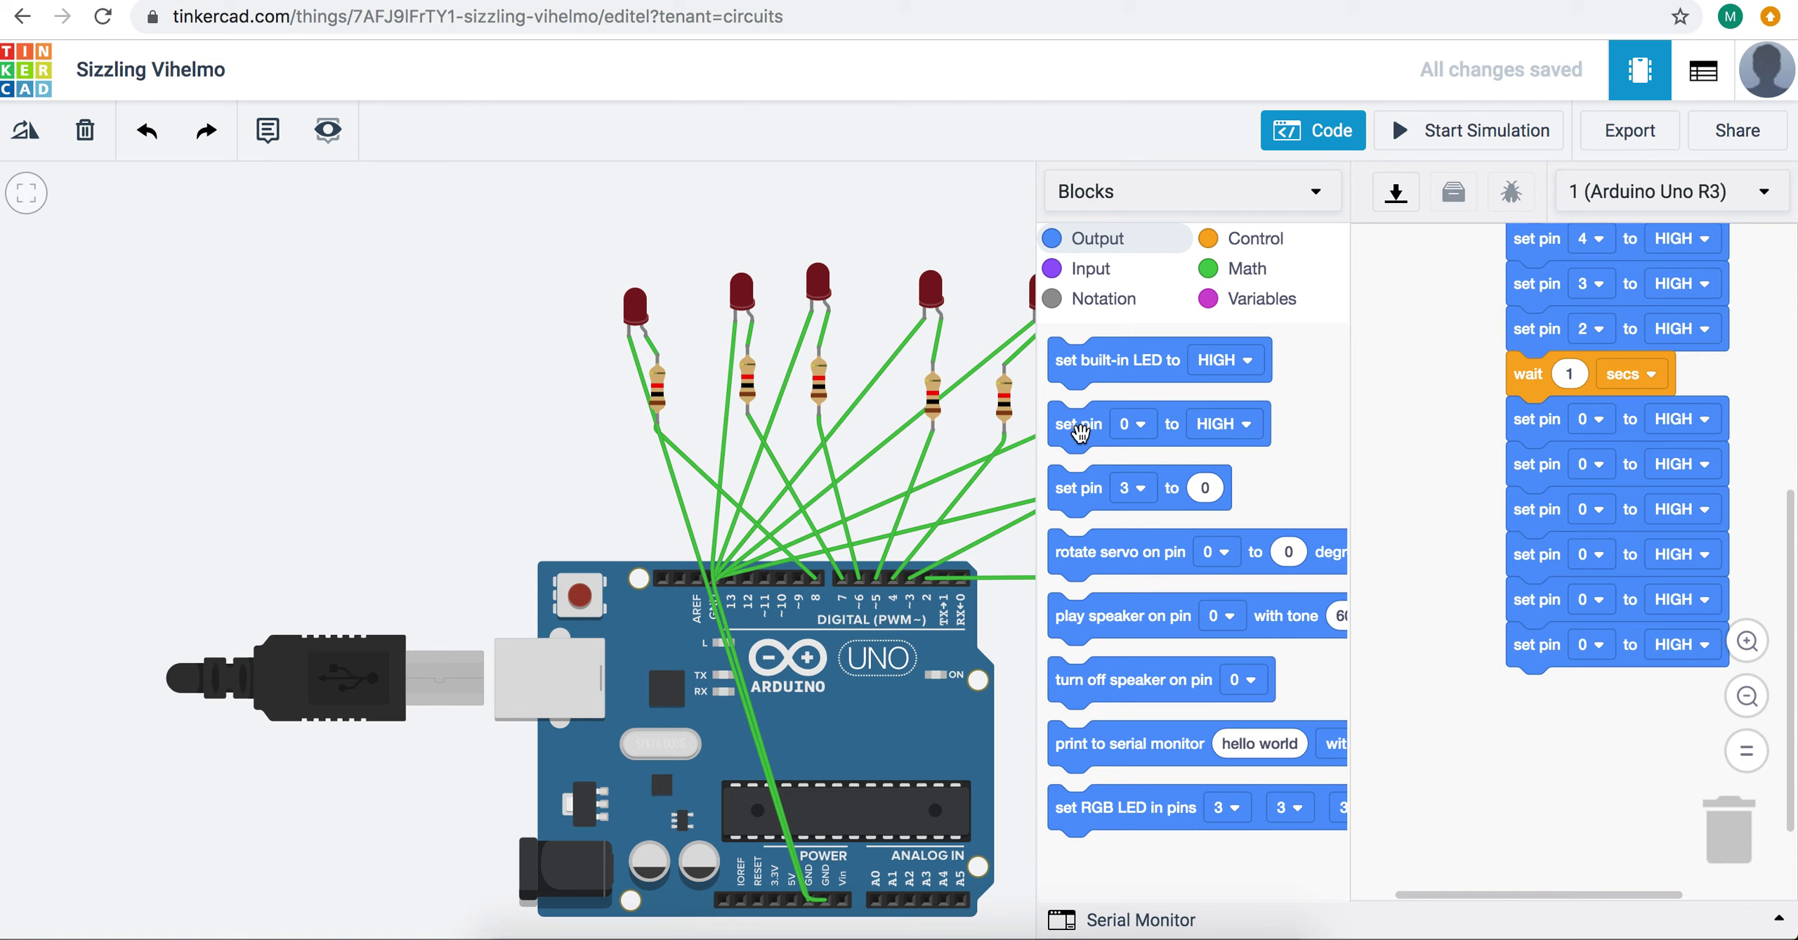
drag(1080, 430, 1581, 714)
Step: Set the first four set pin blocks below the wait to LOW
click(1662, 421)
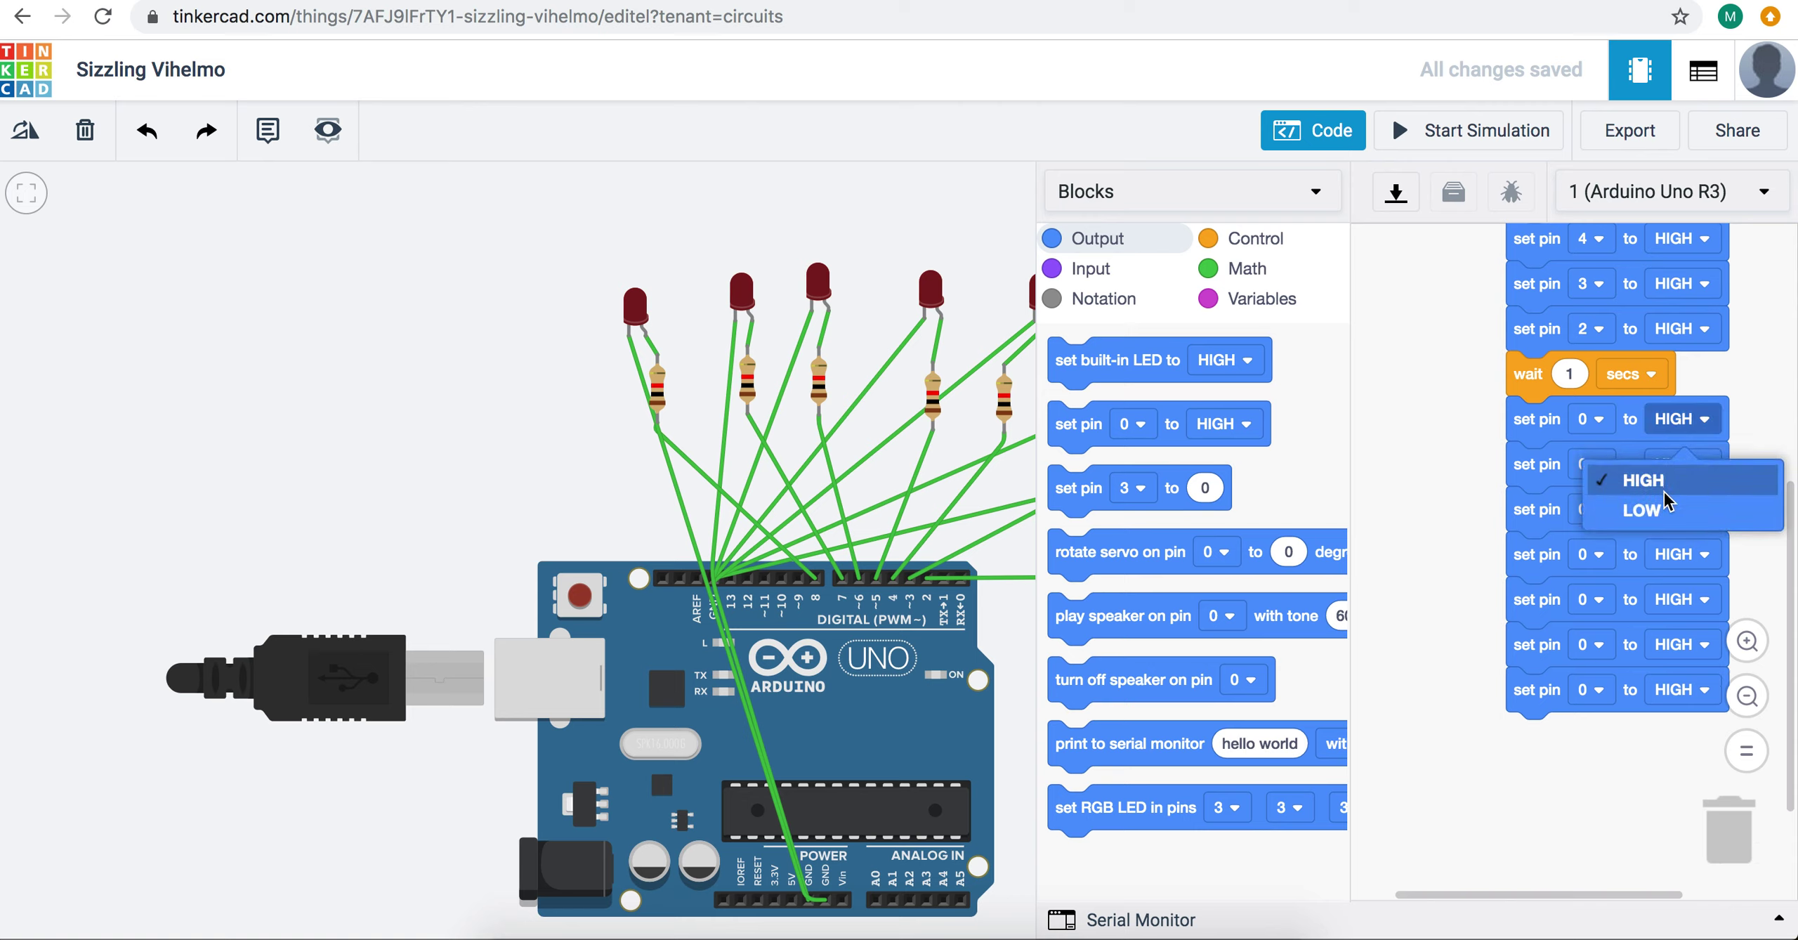
click(1664, 508)
click(1679, 463)
click(1678, 553)
click(1681, 511)
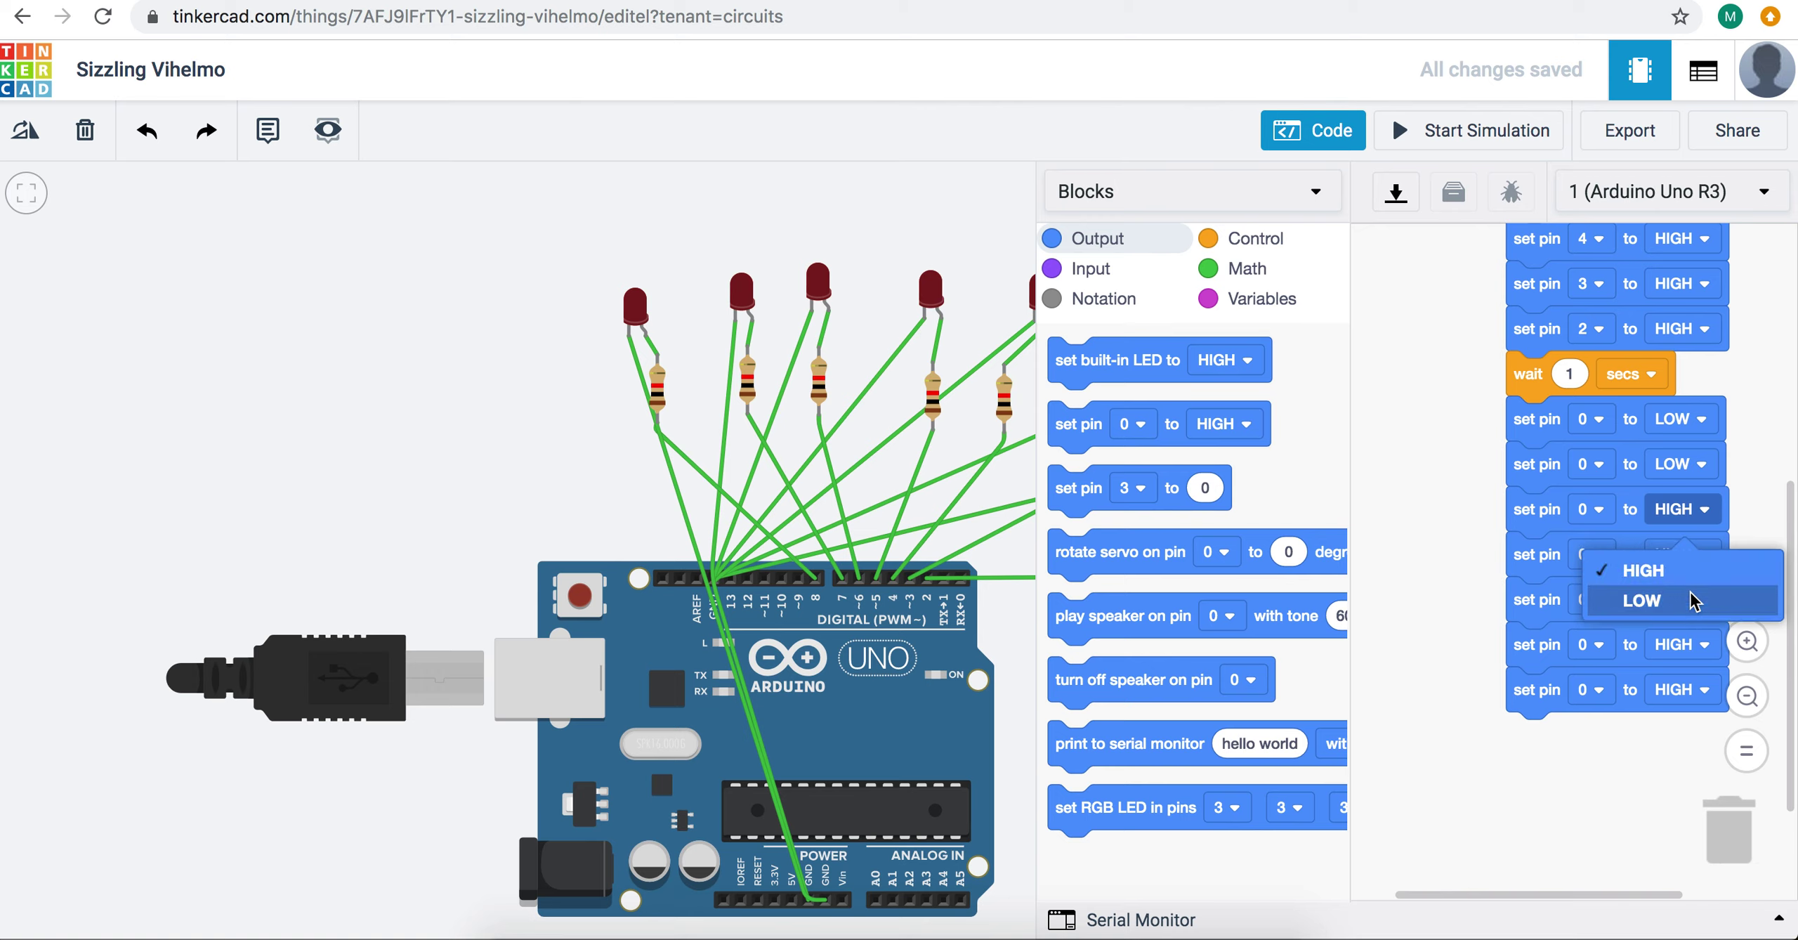
click(1684, 600)
click(1682, 555)
click(1694, 638)
Step: Set the last three set pin blocks to LOW and add a 1-second wait at the end of the stack
click(1692, 601)
click(1689, 629)
click(1694, 644)
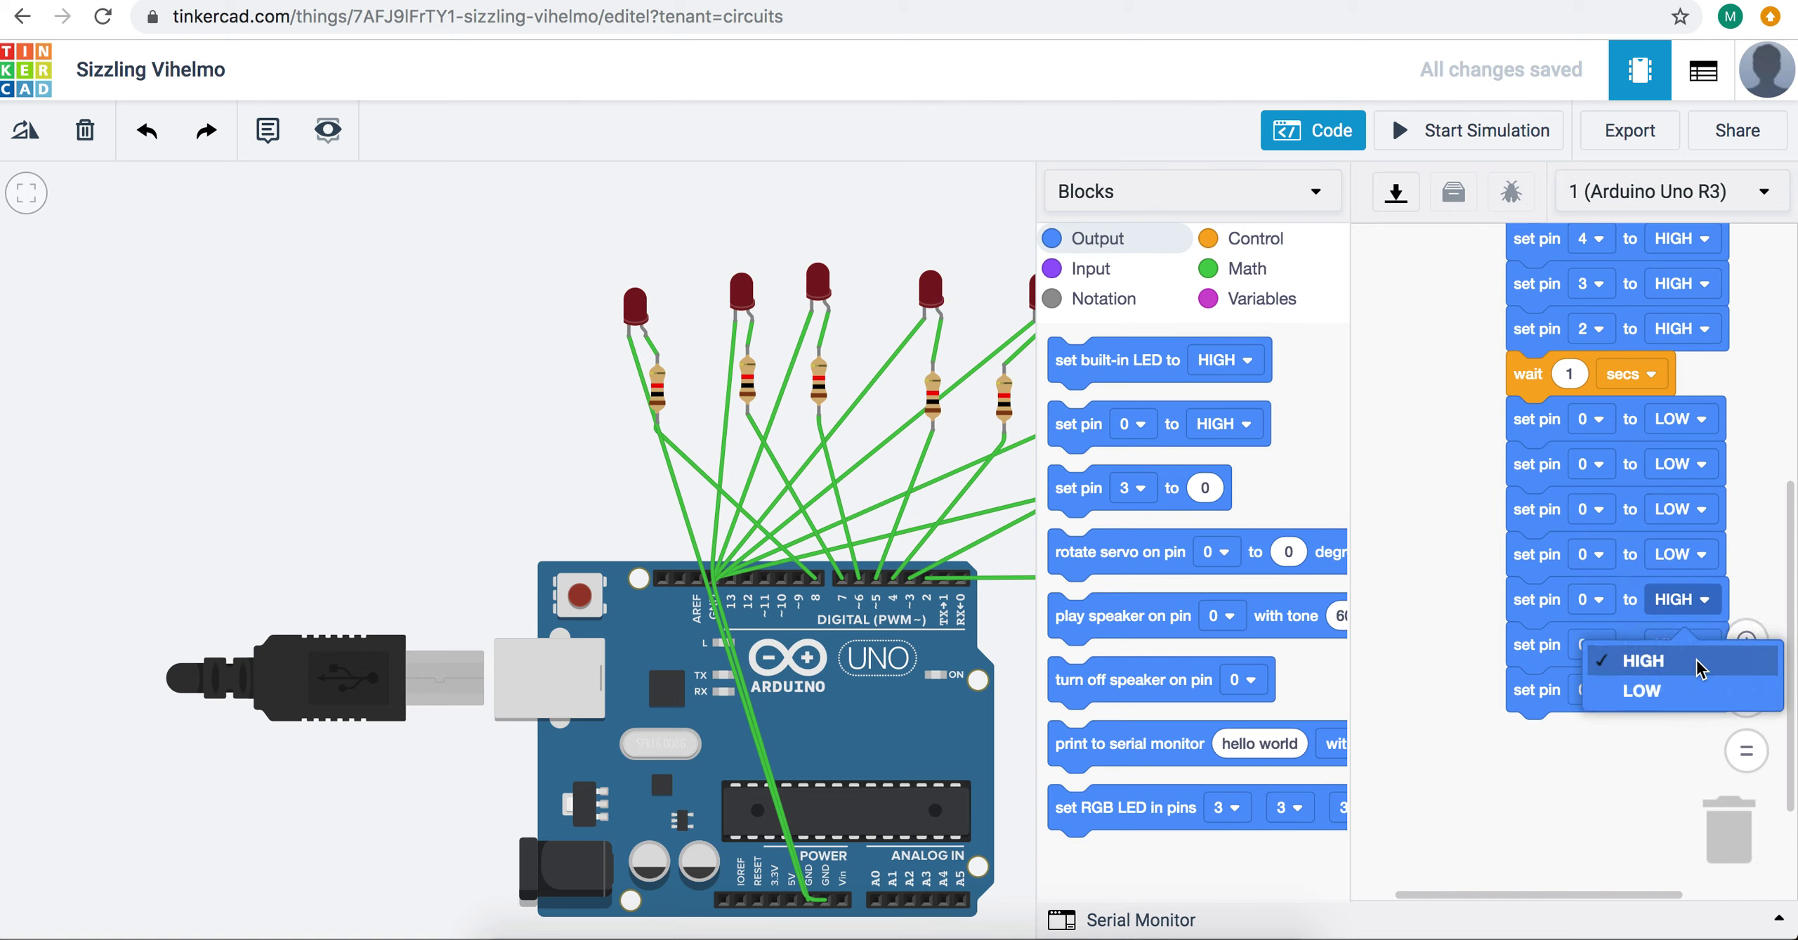
click(1689, 673)
click(1689, 687)
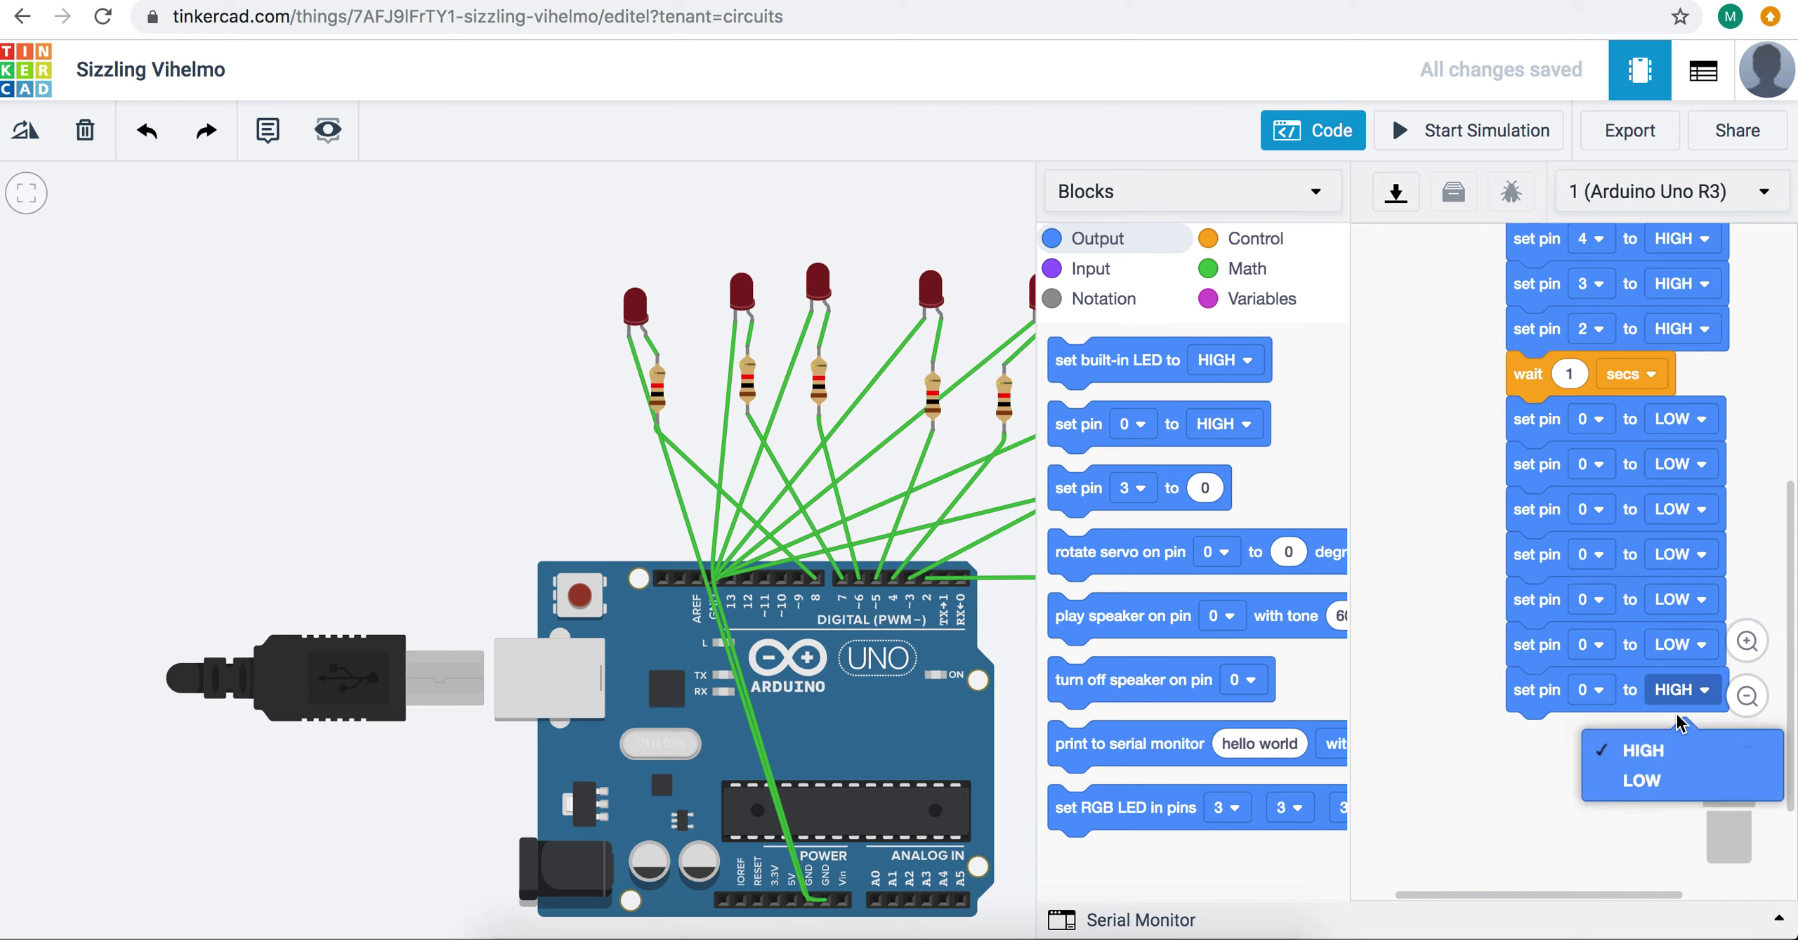
click(1649, 780)
click(1257, 241)
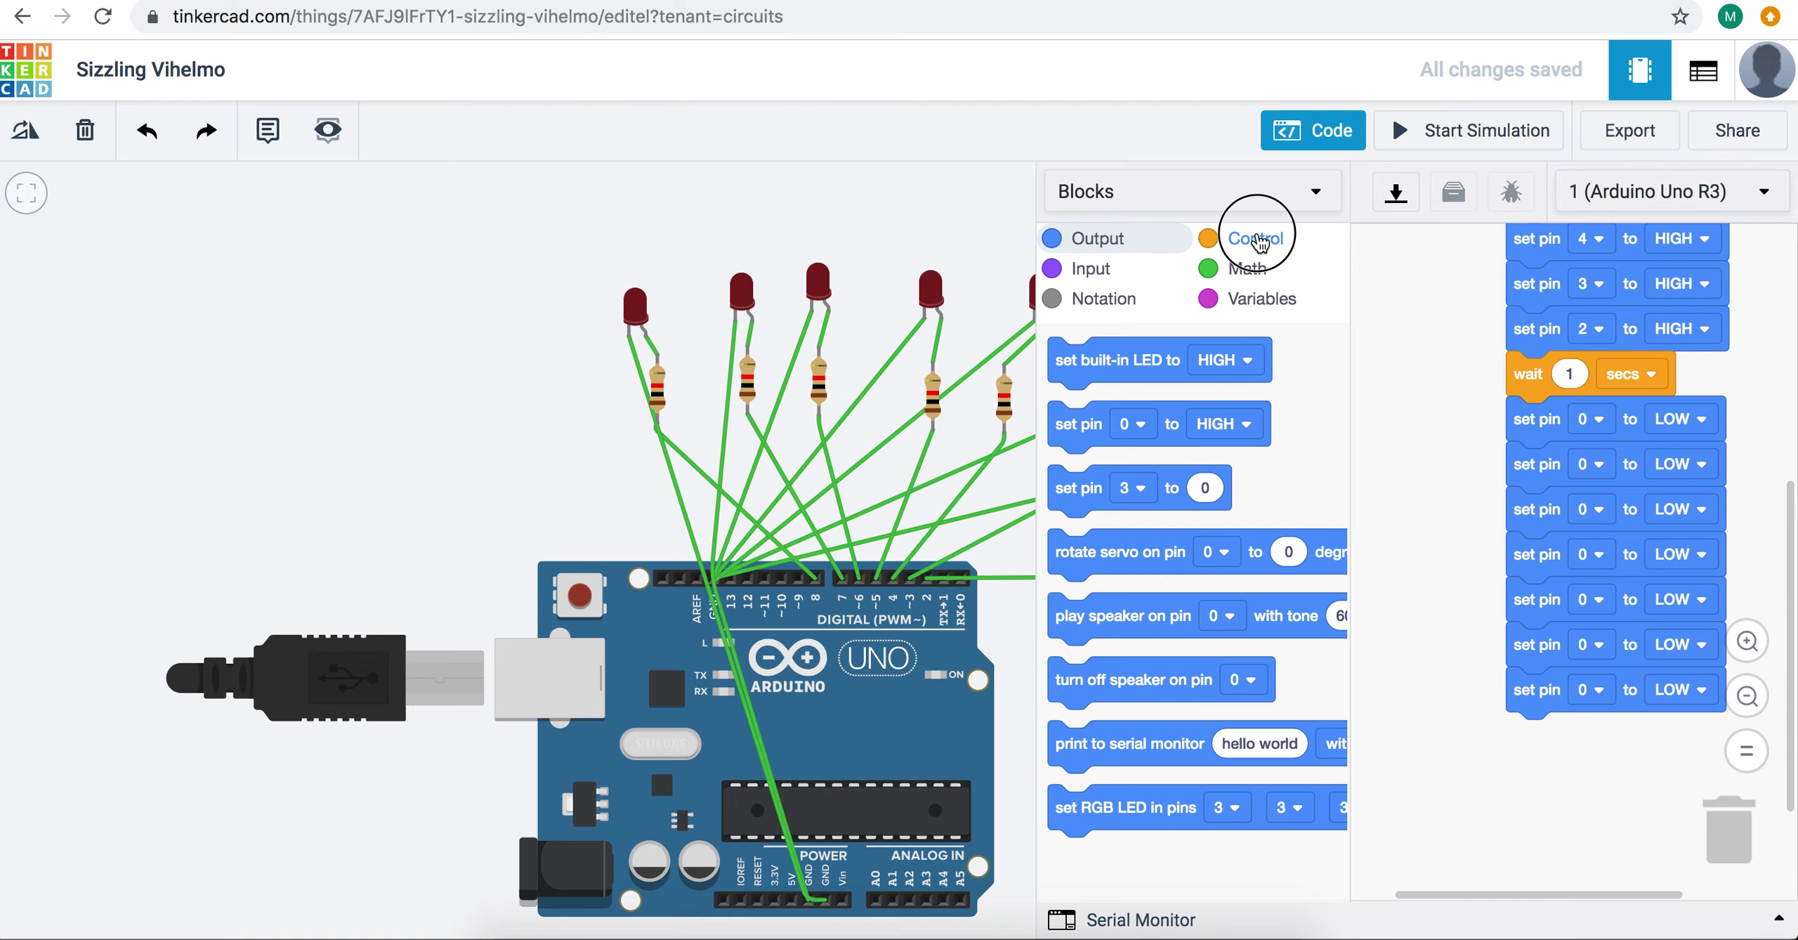
drag(1092, 359, 1579, 764)
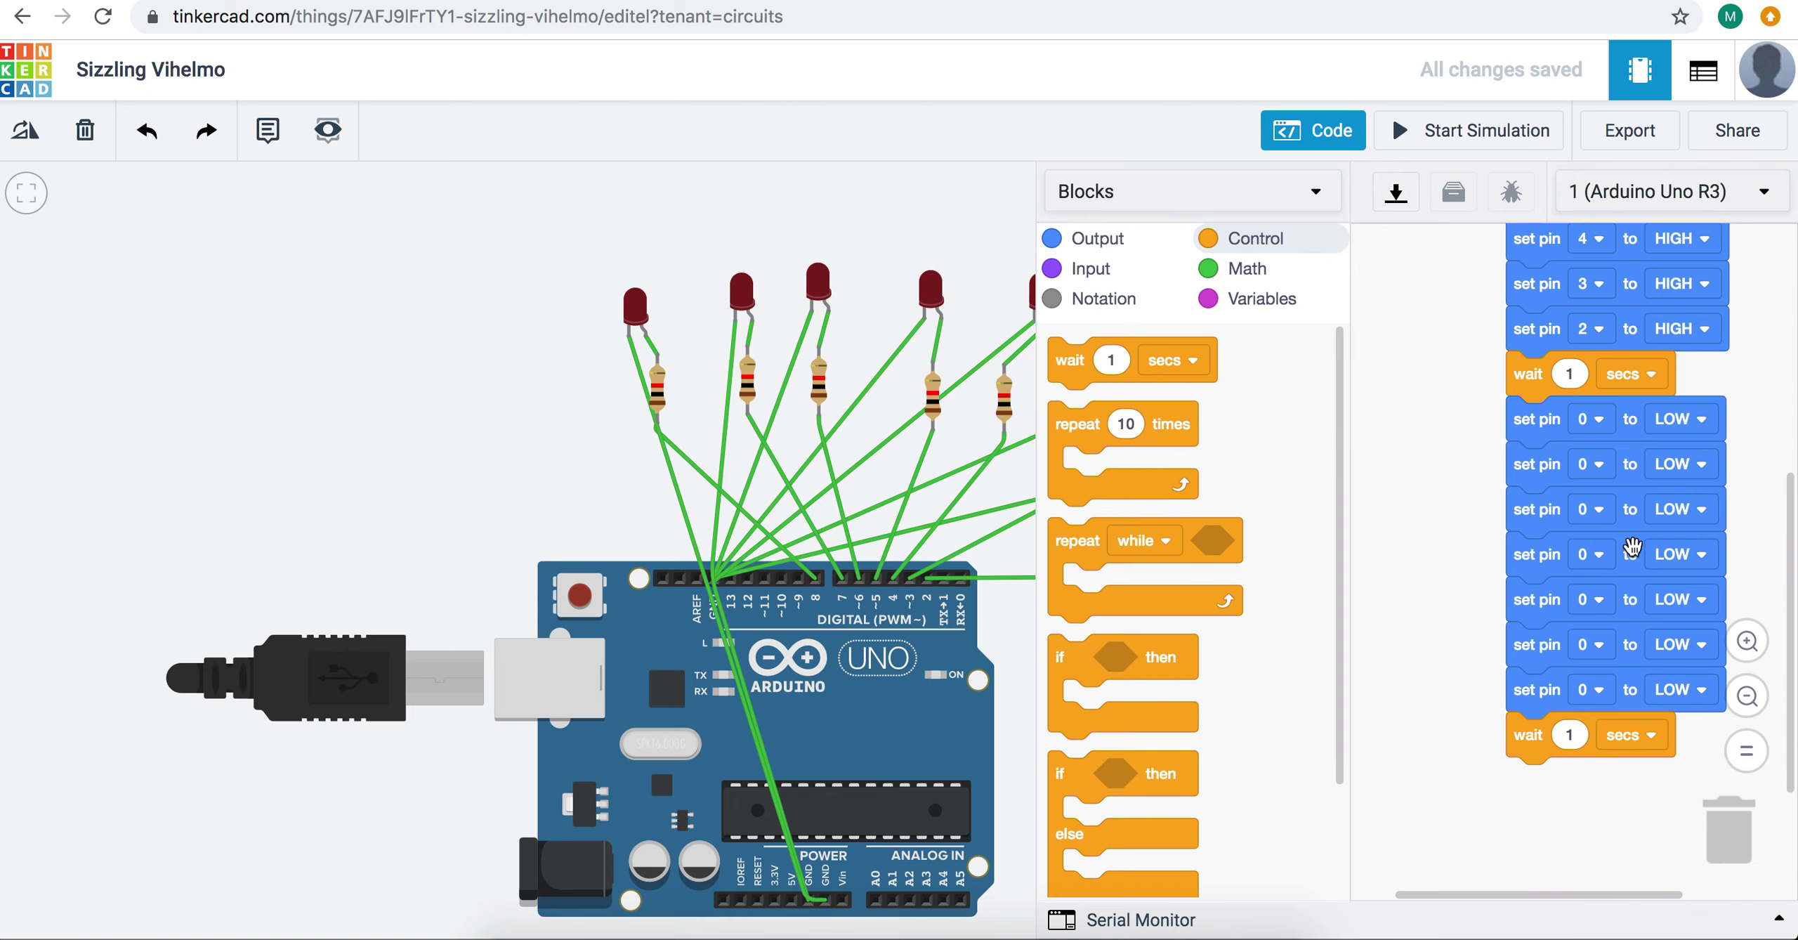
Step: Assign pins 8, 7, 6 and 5 to the first four LOW blocks in descending order
click(1589, 419)
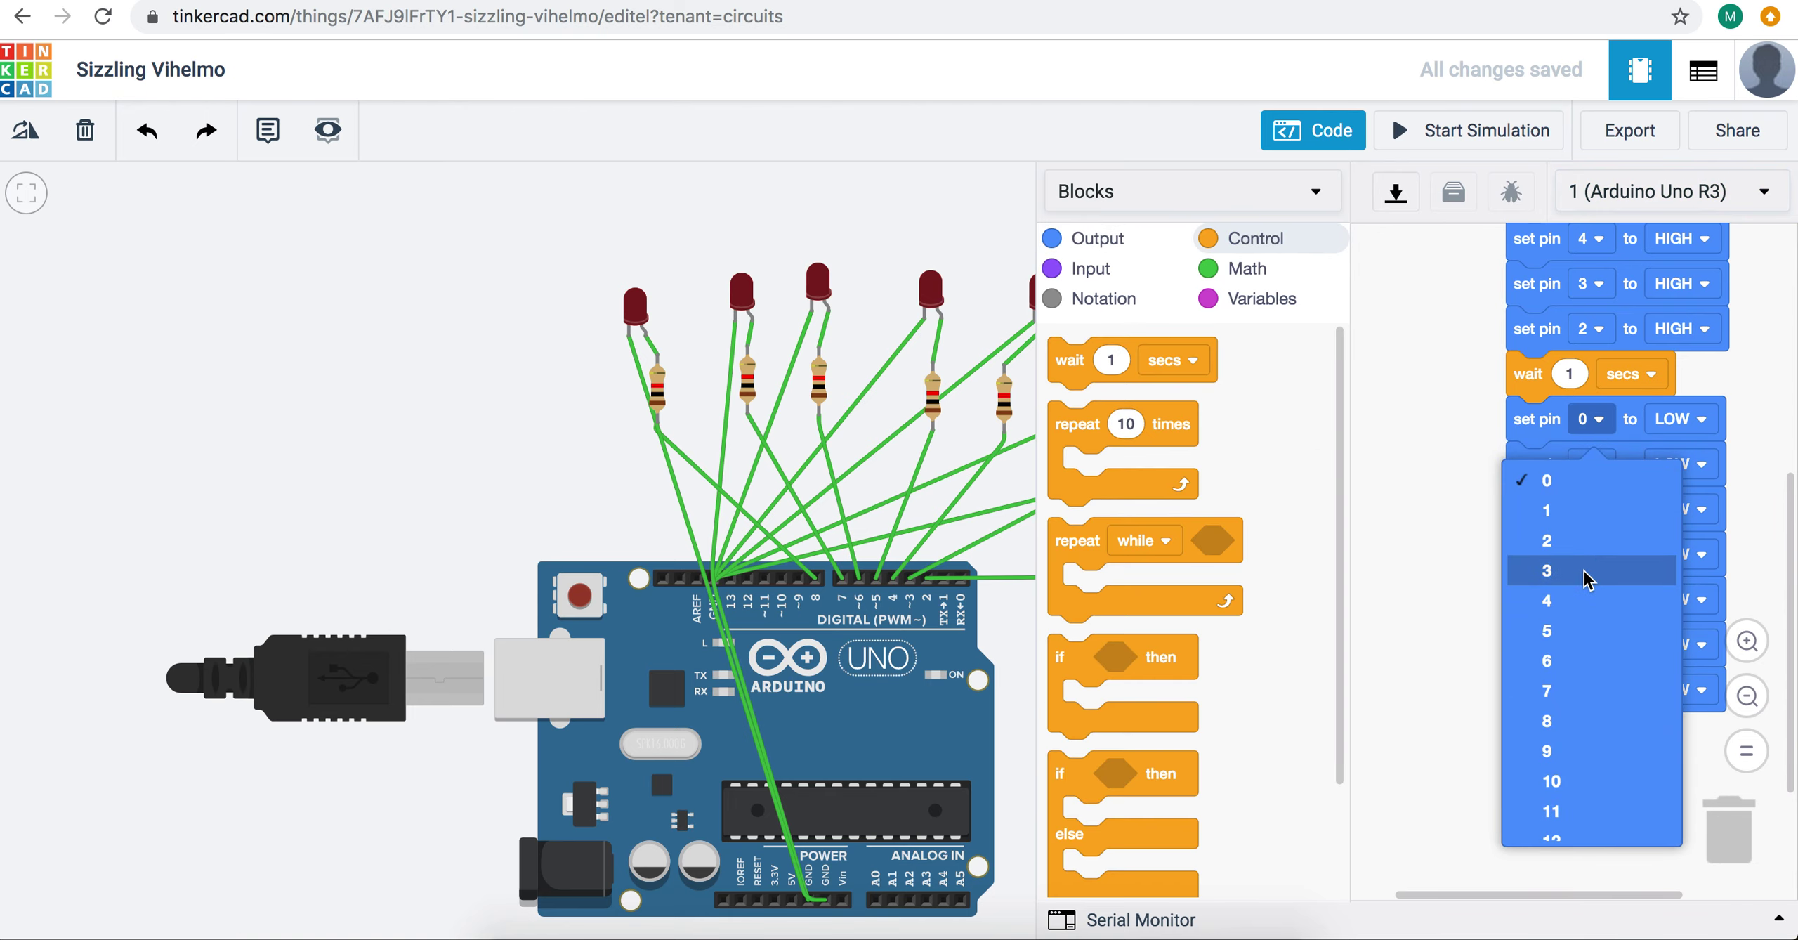
click(1598, 720)
click(1593, 464)
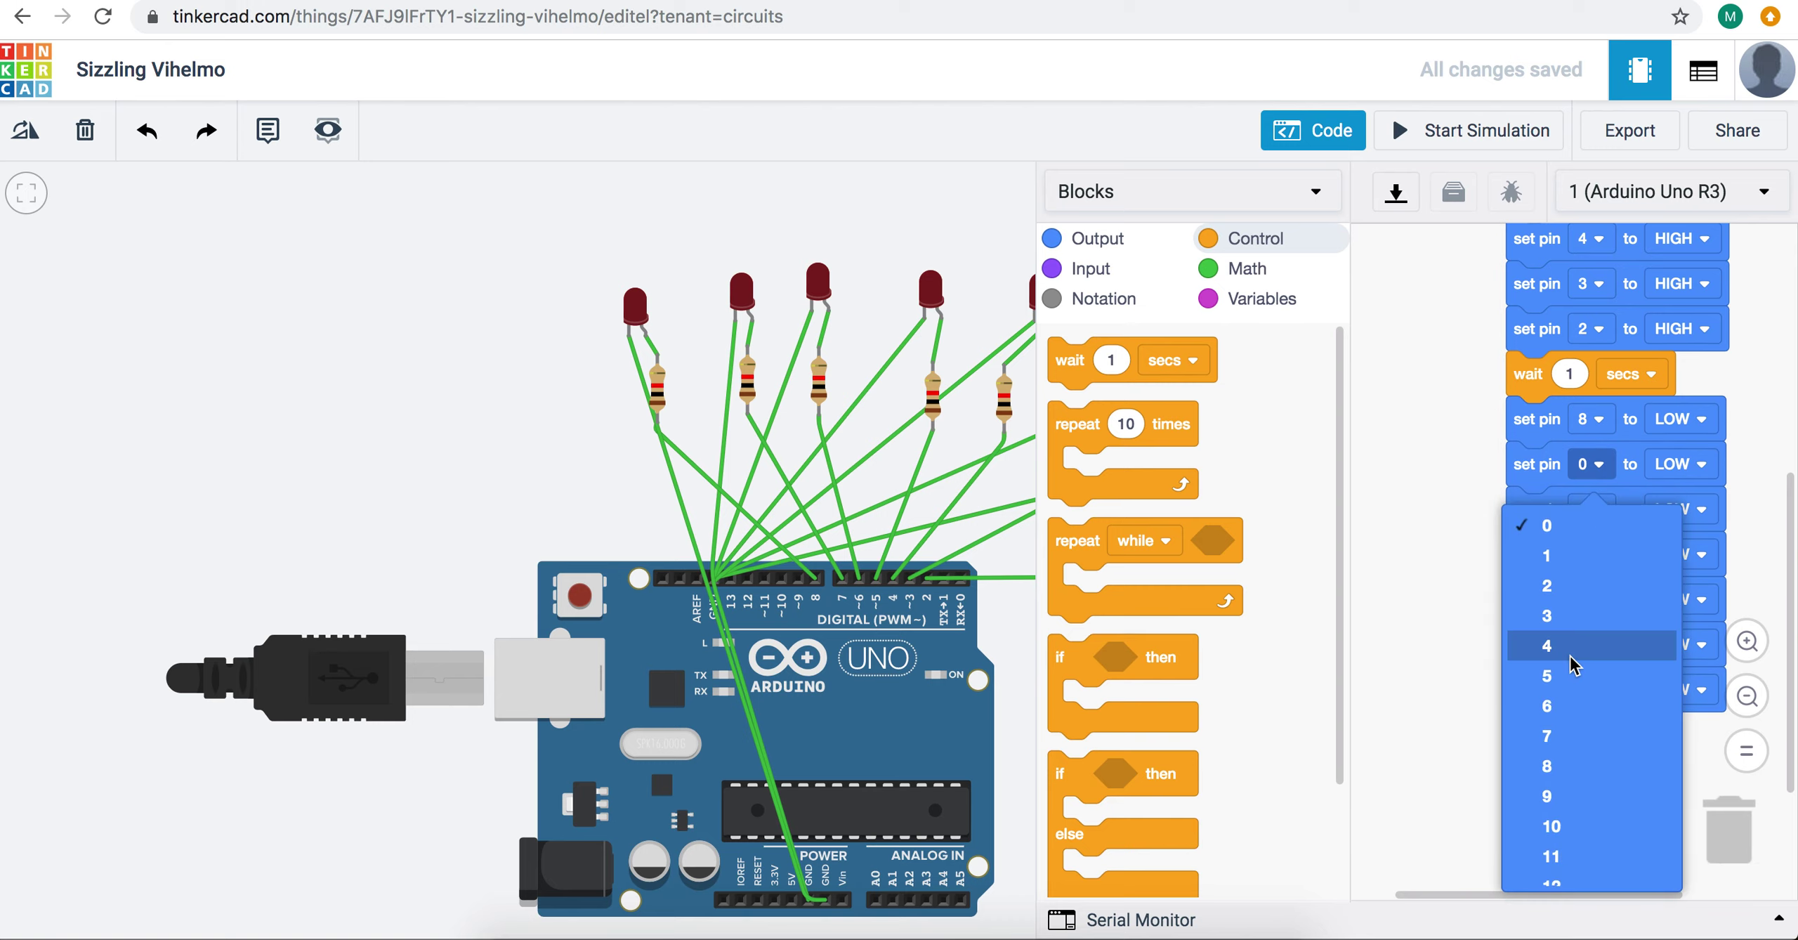
click(1570, 735)
click(1591, 509)
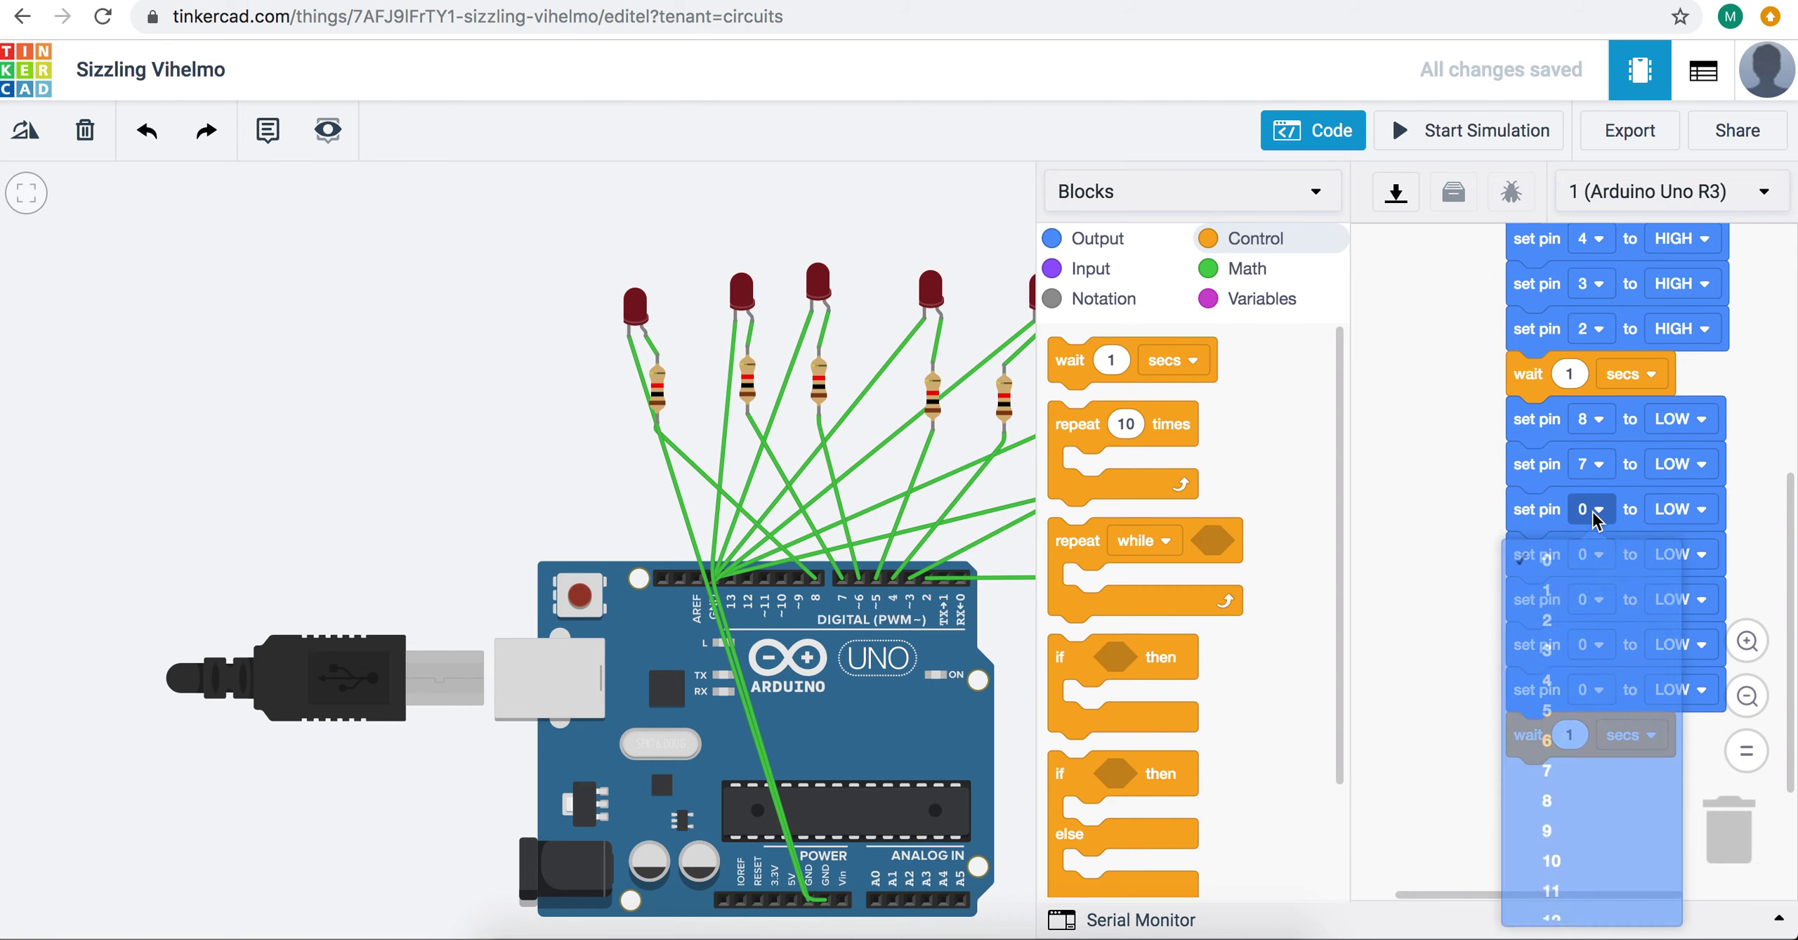
click(1573, 749)
click(1591, 555)
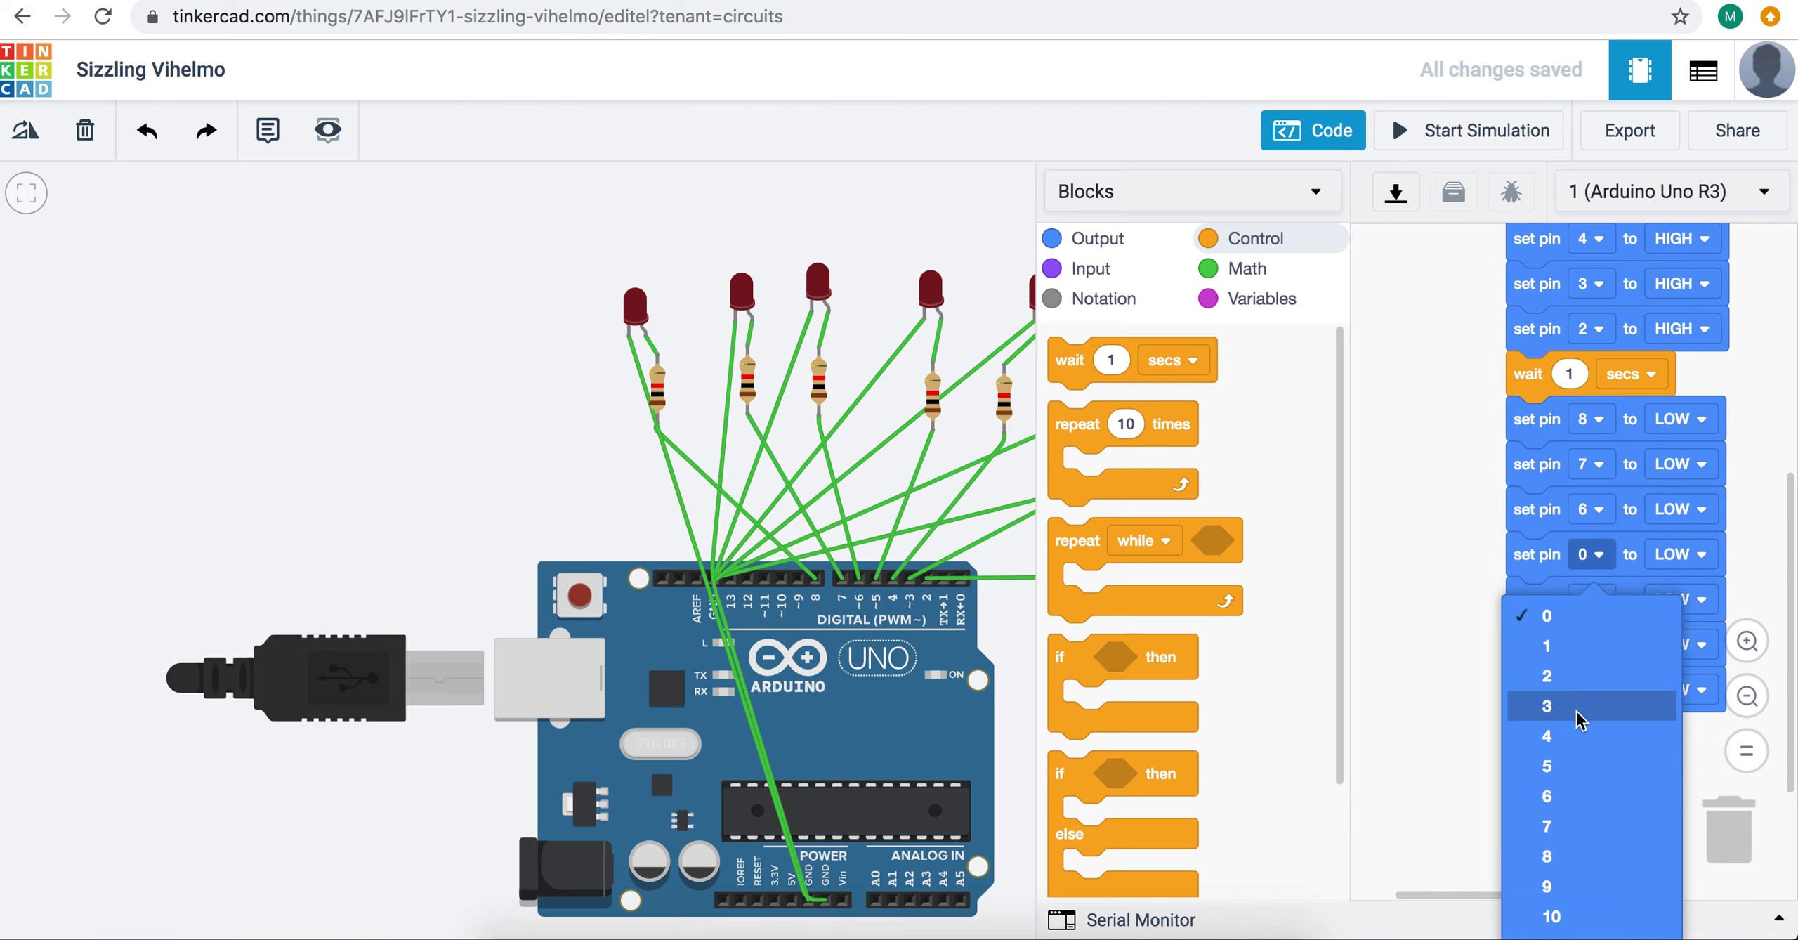
click(1566, 767)
Step: Assign pins 4, 3 and 2 to the last three LOW blocks in descending order
click(1591, 599)
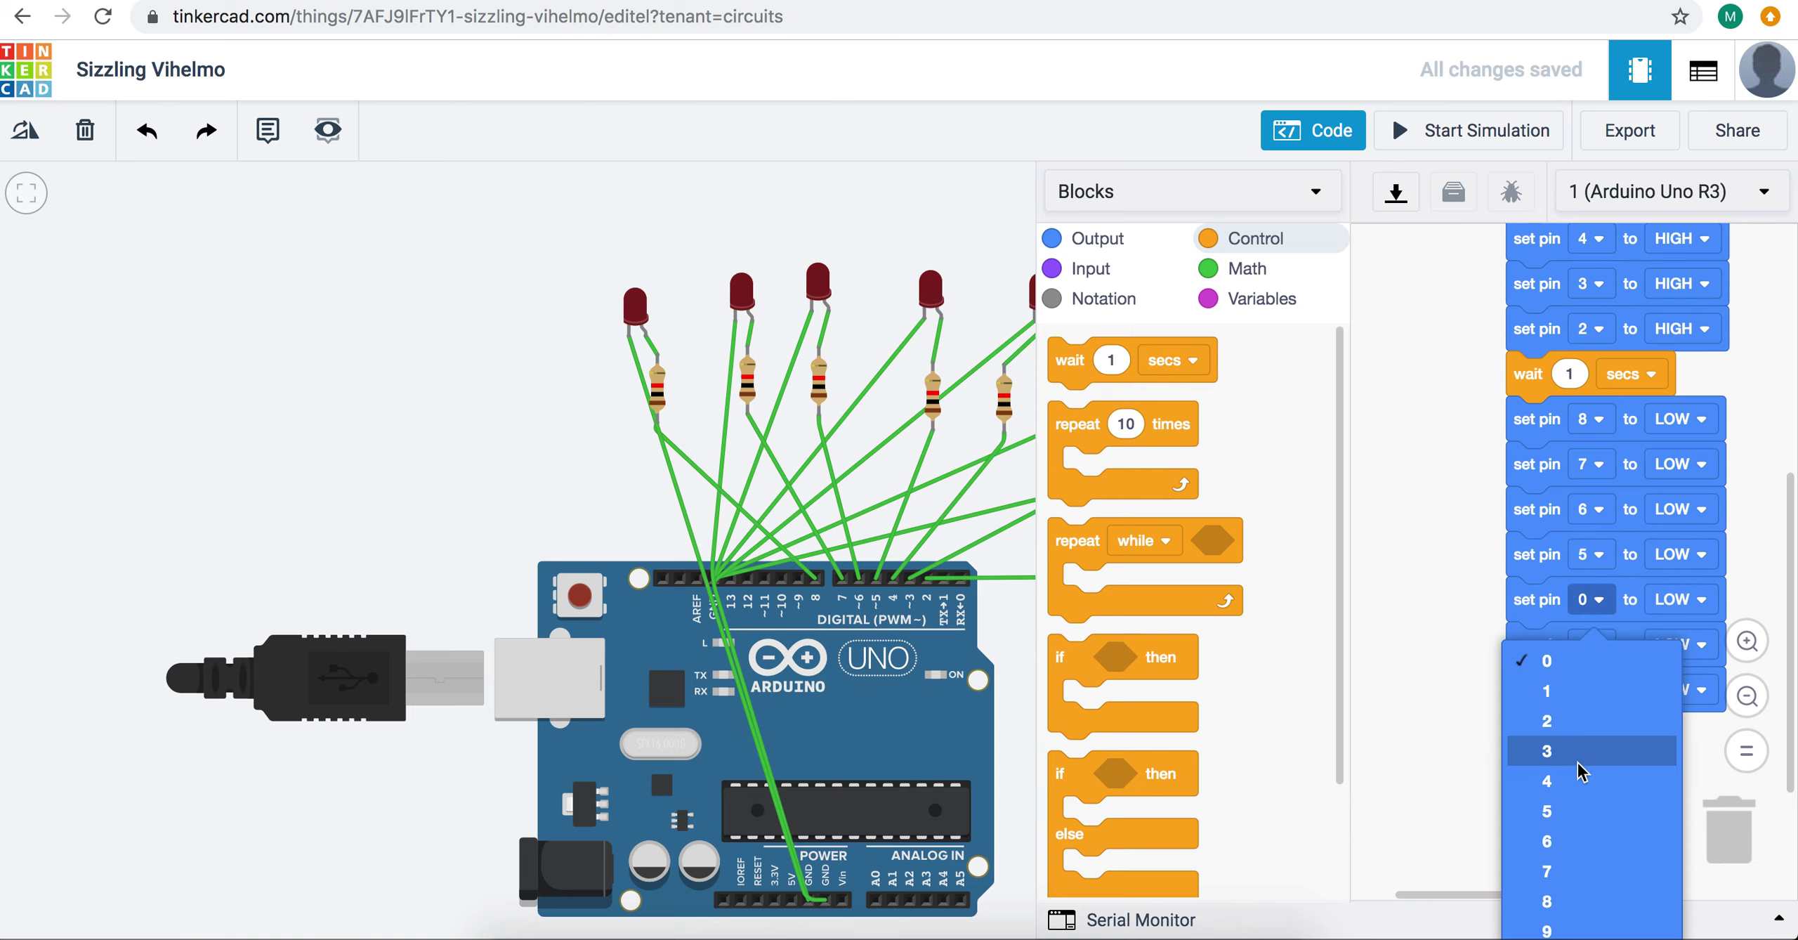
click(1569, 780)
click(1590, 644)
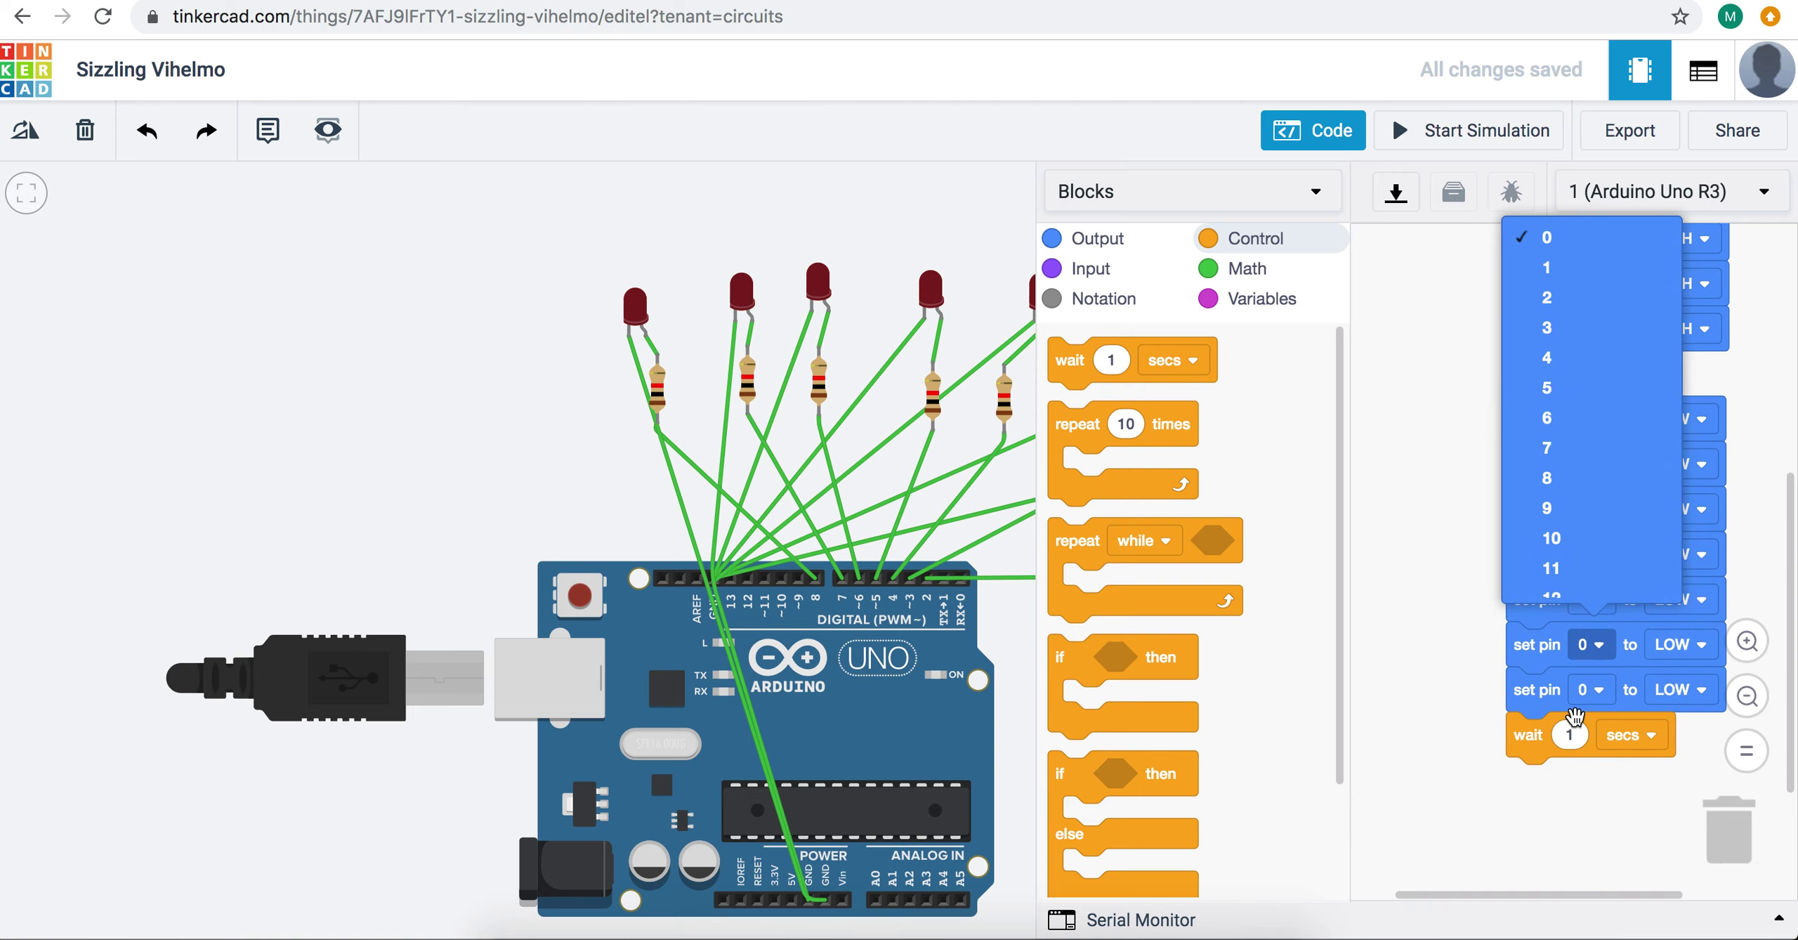
click(1575, 357)
click(1591, 689)
click(1524, 372)
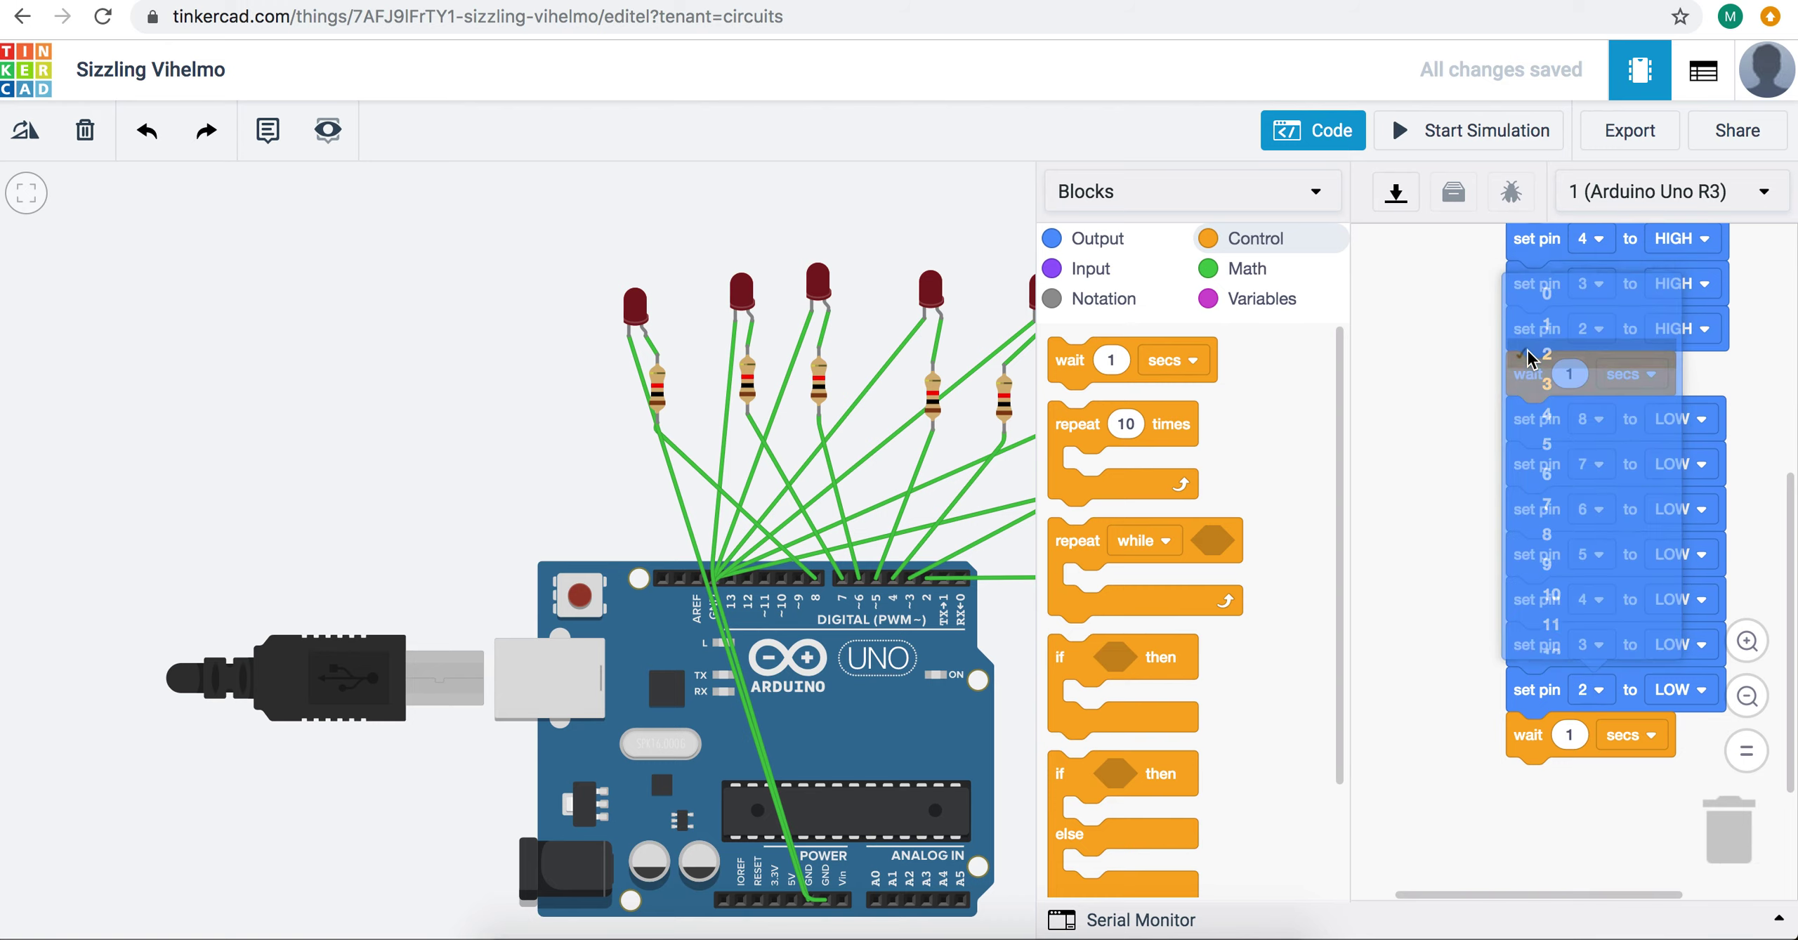
Step: Run the simulation to check how all seven LEDs blink, and stop it
click(1419, 132)
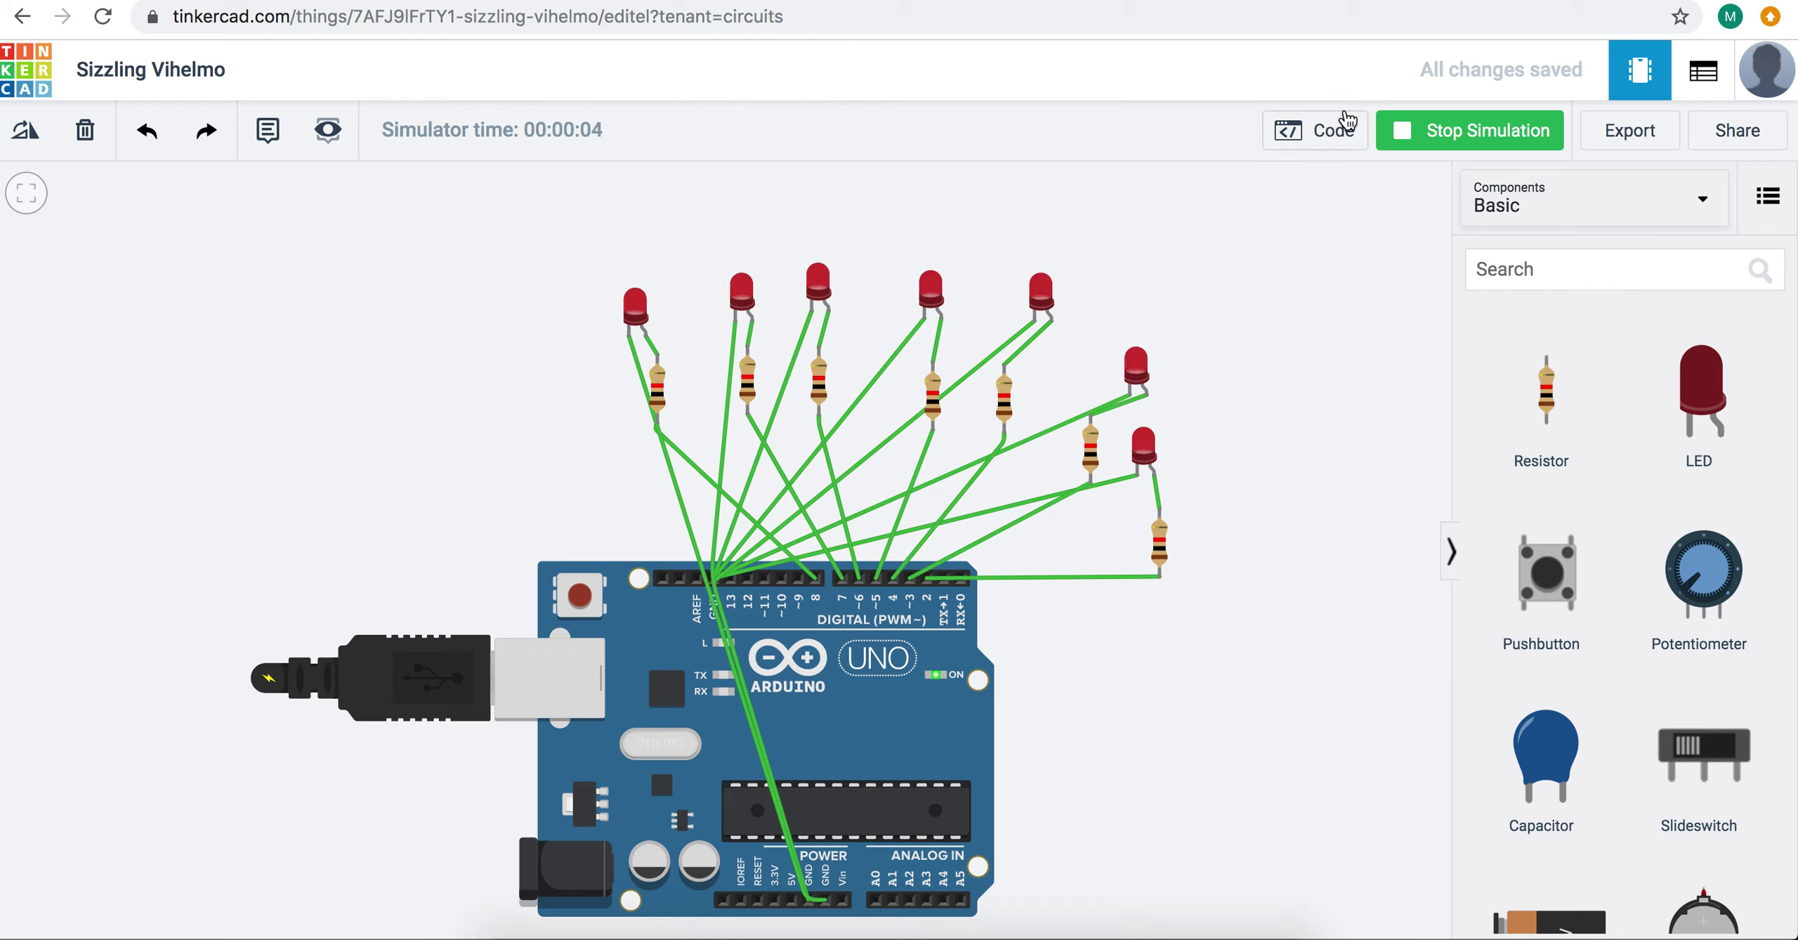
click(1441, 137)
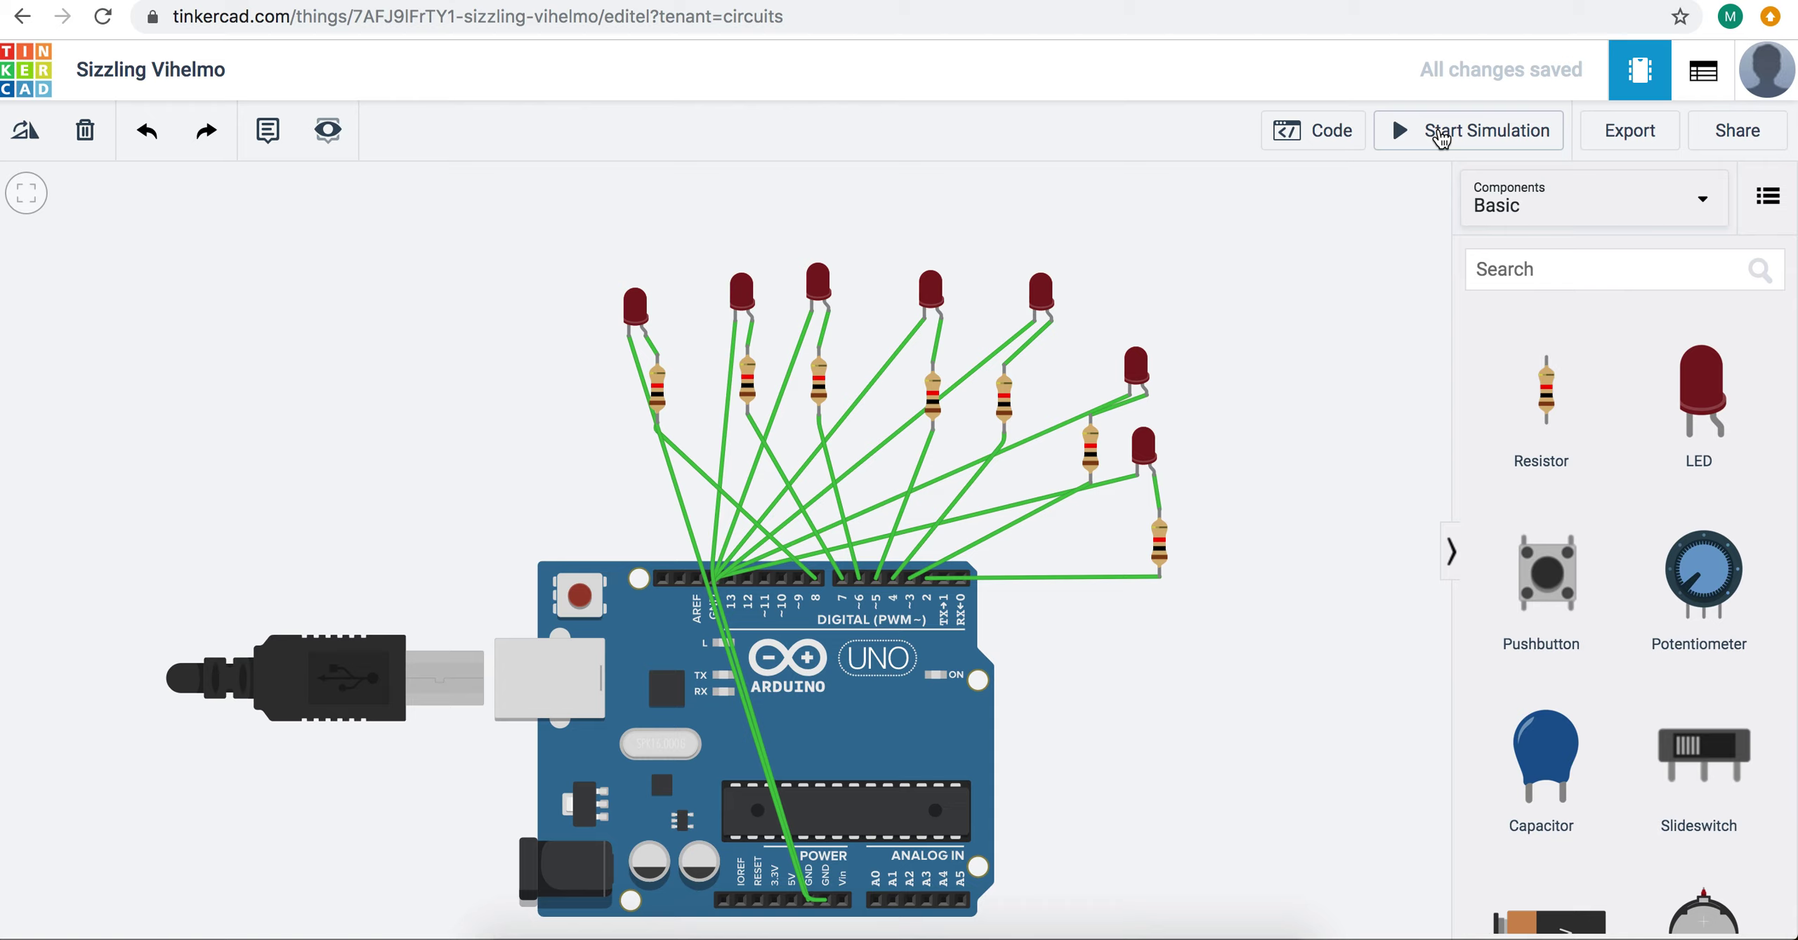
Step: Place an LED RGB component in the empty area beside the rightmost LEDs of the circuit
scroll(1712, 585, down, 12)
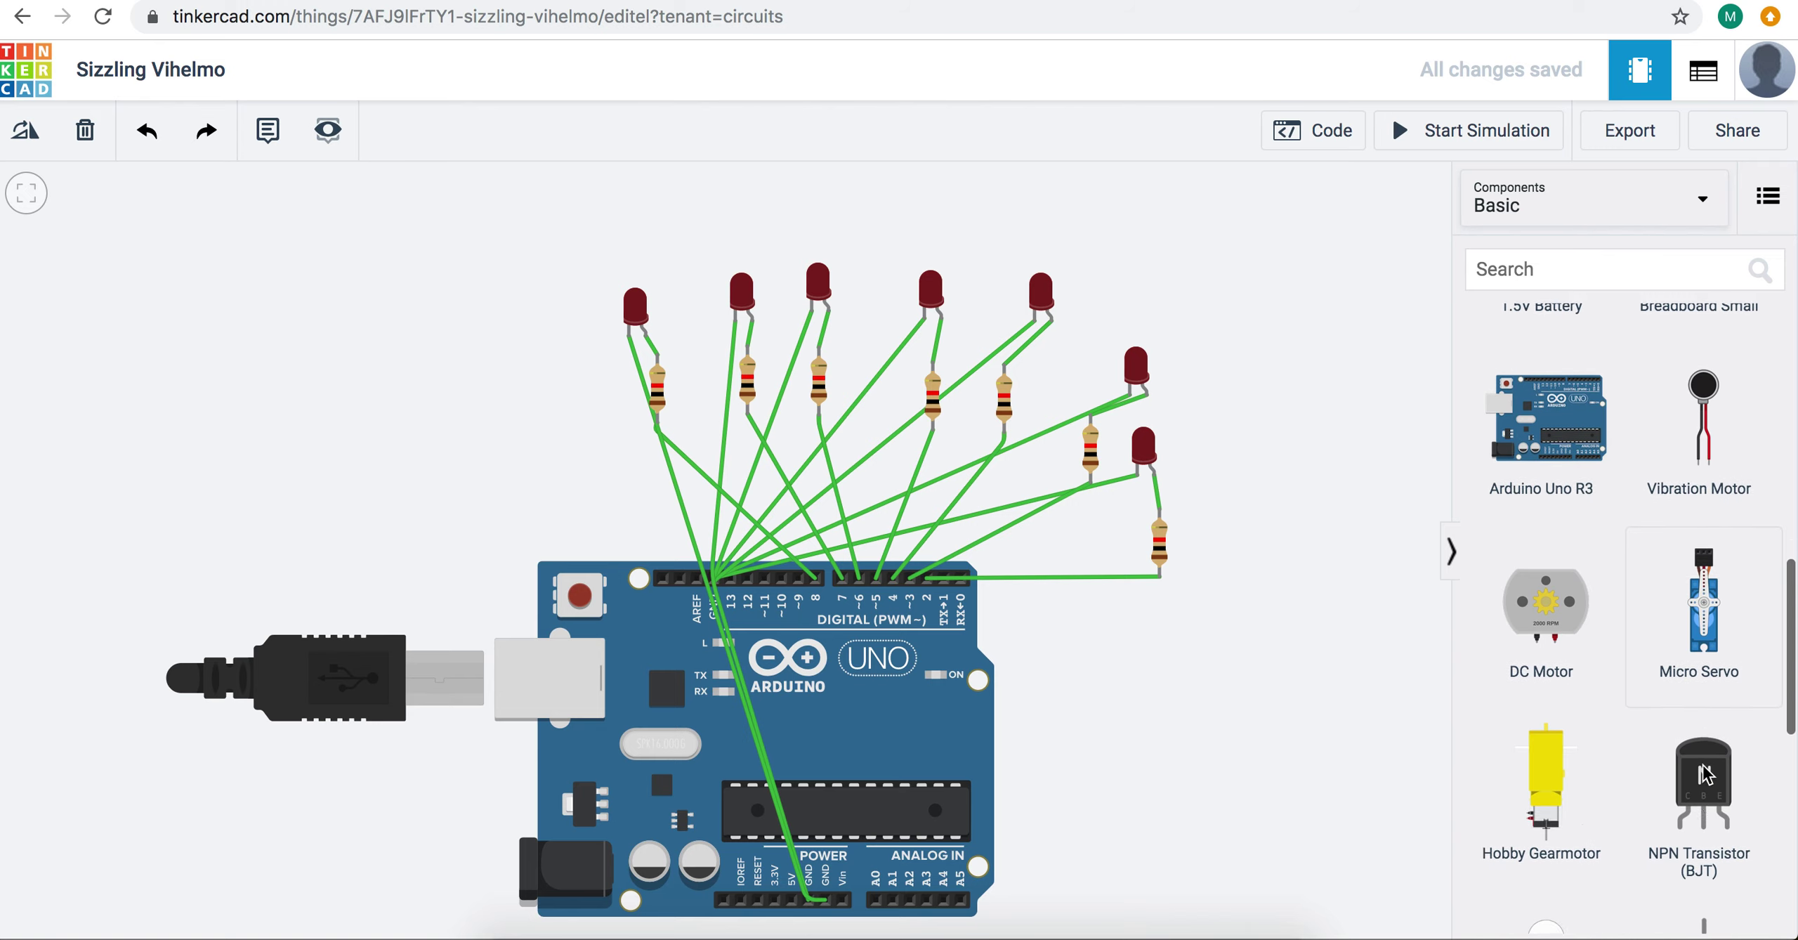
drag(1510, 786, 1317, 359)
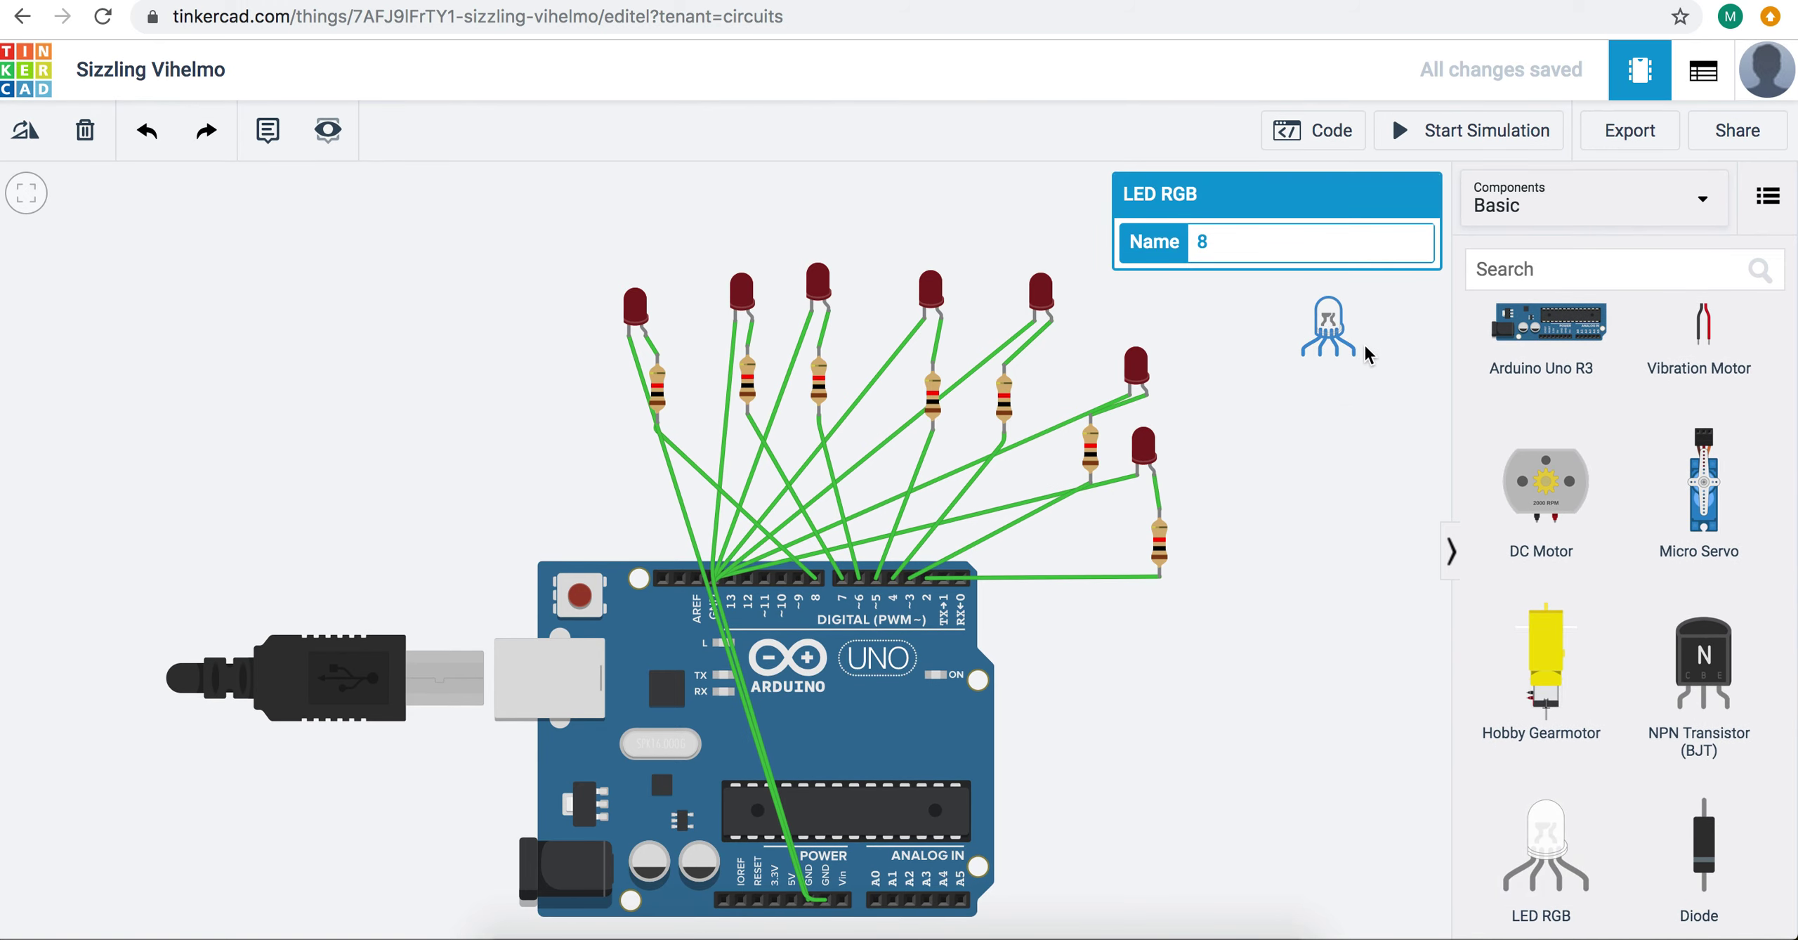
drag(1336, 339, 1358, 406)
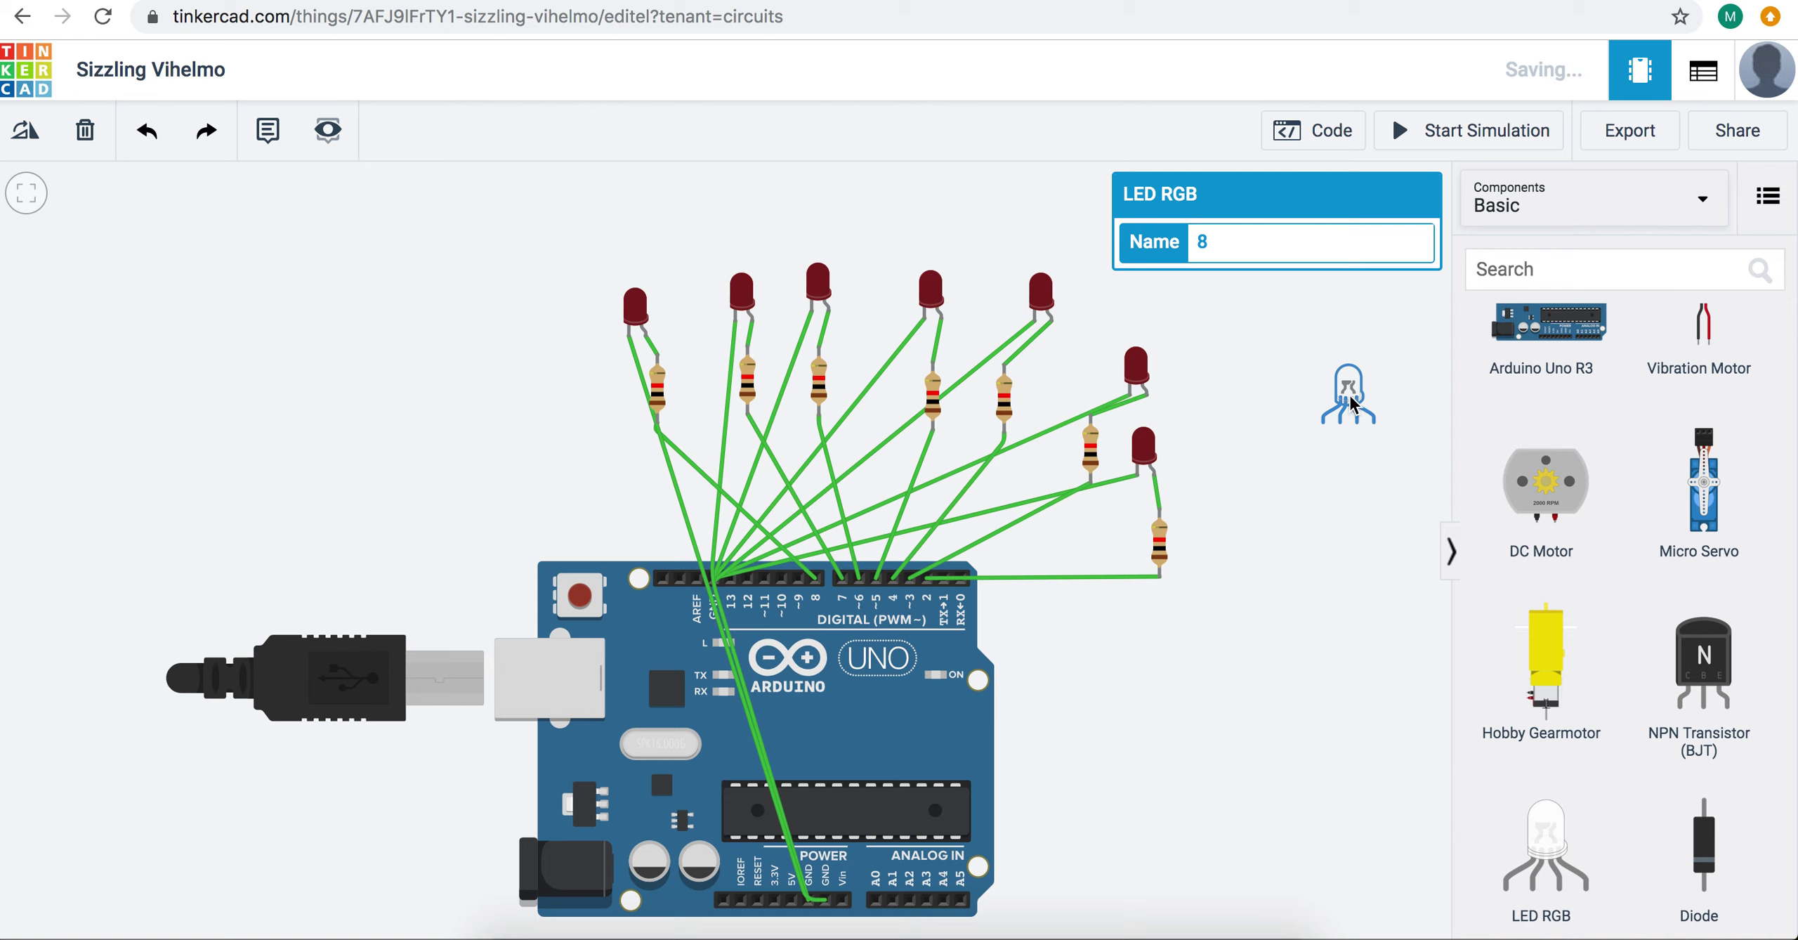
right_click(1048, 931)
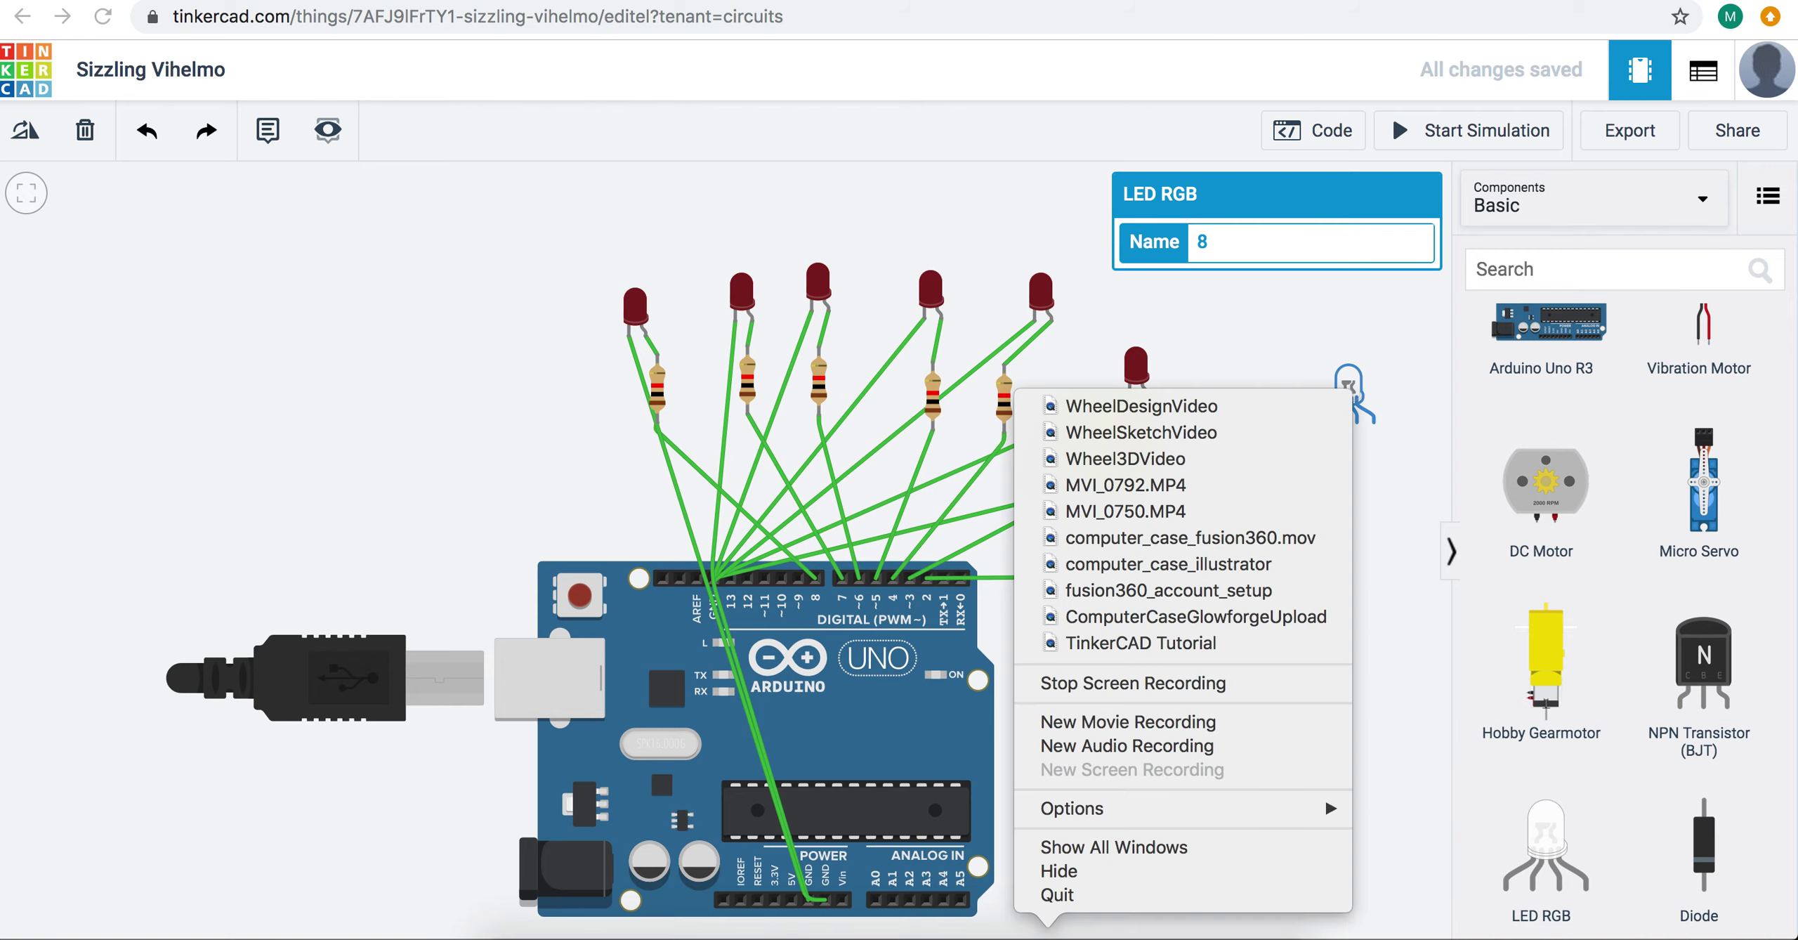